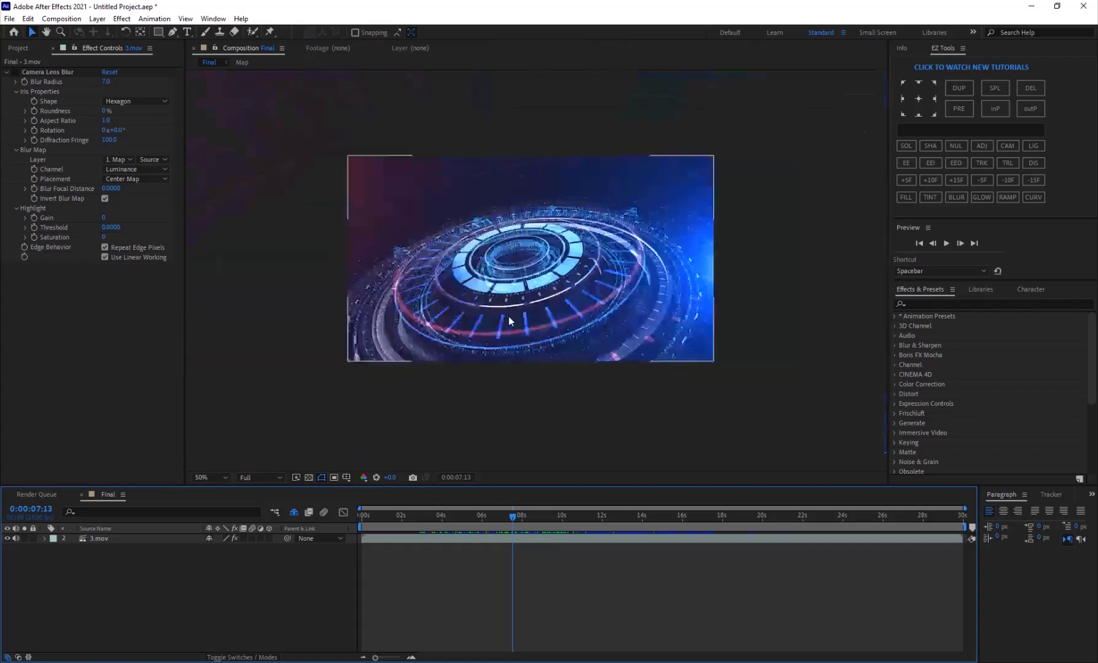
Preview the Final composition's animation with the Camera Lens Blur effect switched off
scroll(506, 289, "up", 2)
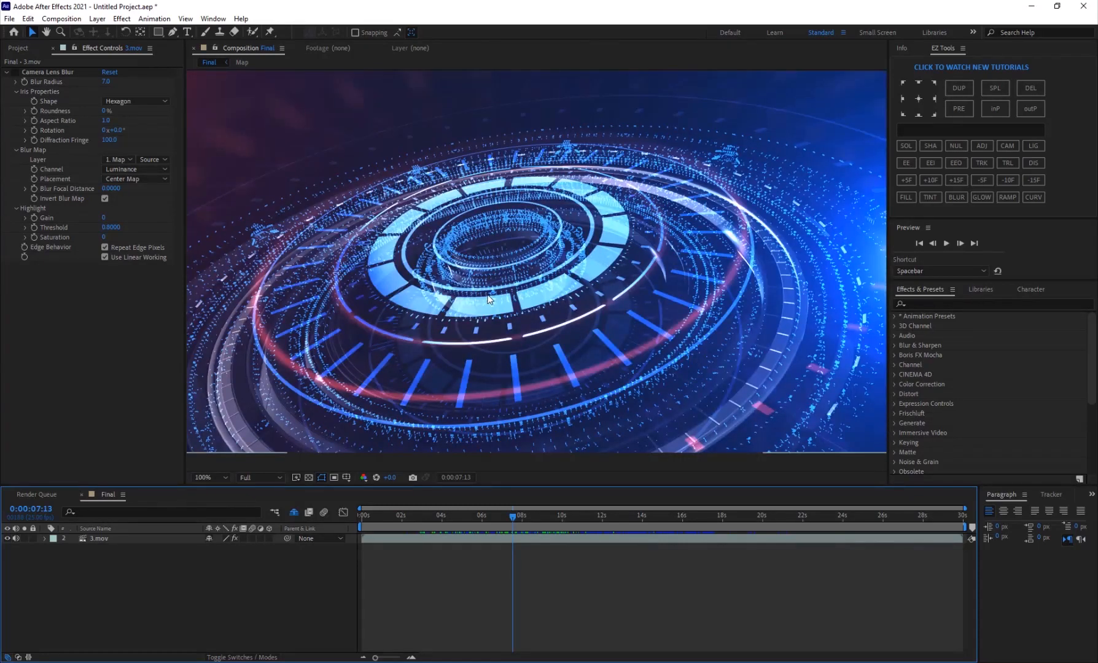
left_click_drag(483, 515, 539, 516)
key("space")
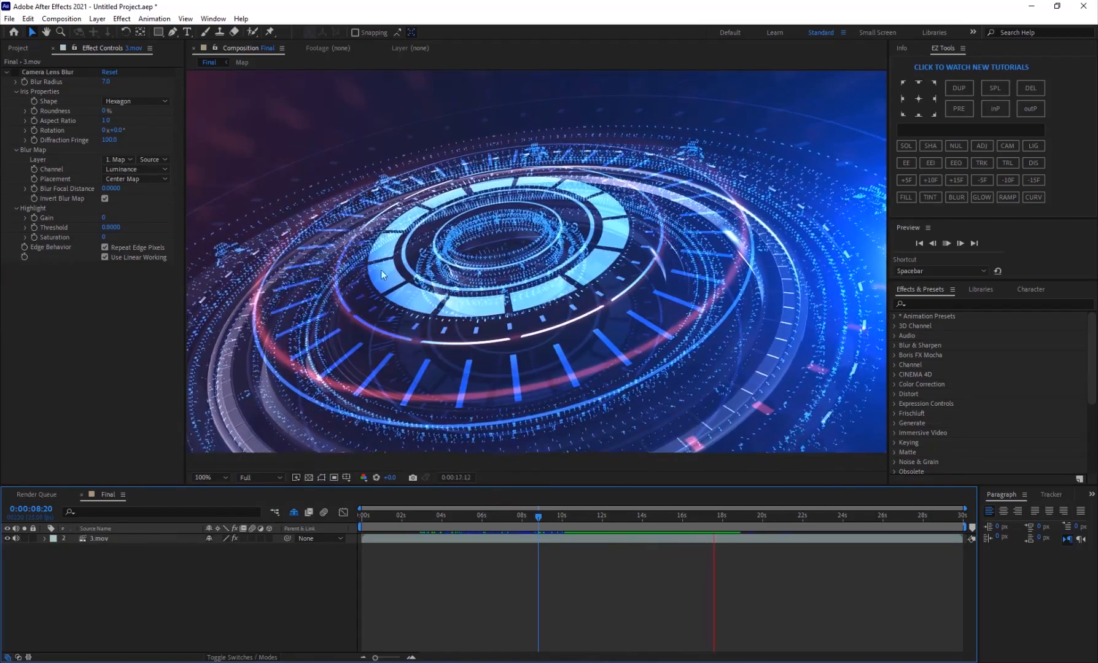
key("space")
left_click_drag(664, 524, 518, 516)
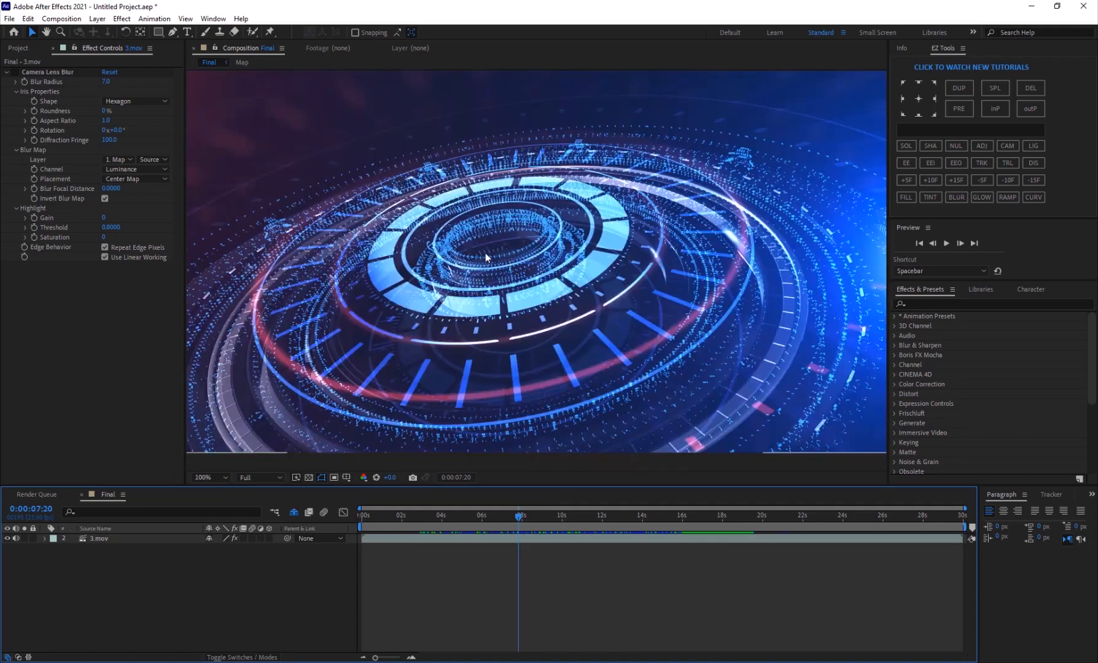
Enable the Camera Lens Blur effect on the 3.mov layer and preview the animation around the eight-second mark
left_click(22, 73)
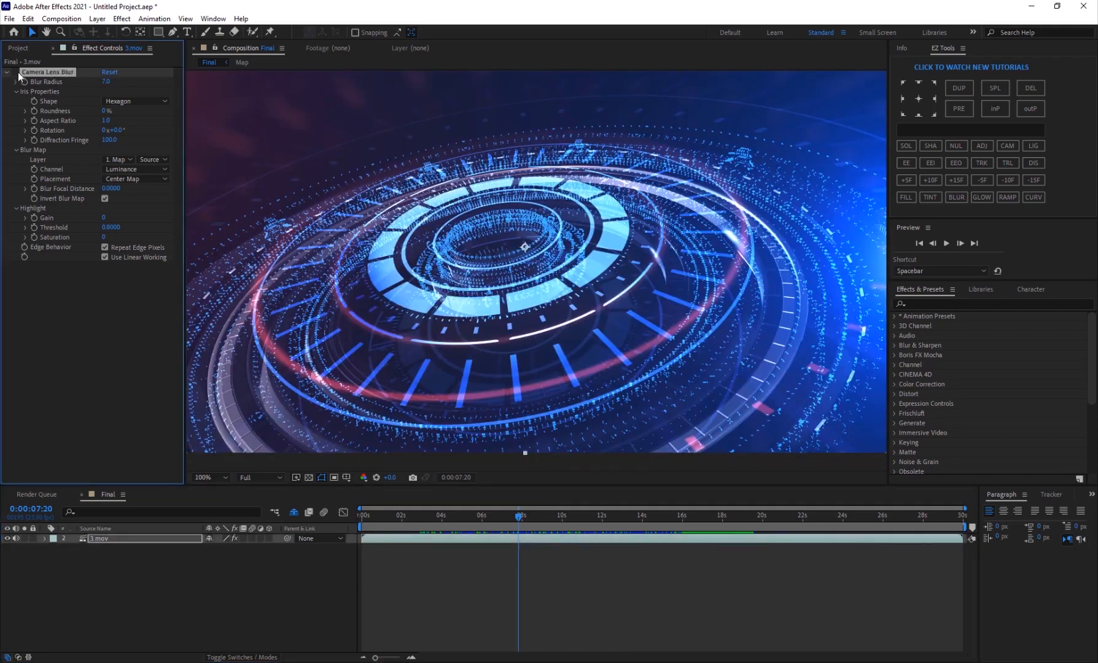
left_click(16, 73)
left_click(587, 625)
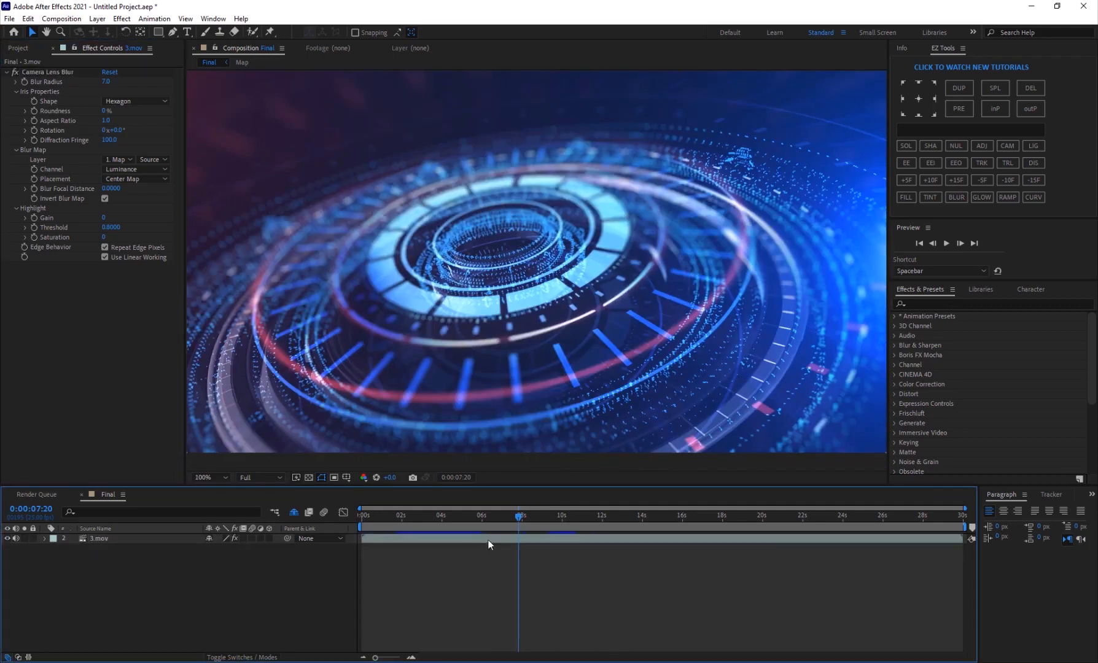
left_click_drag(434, 518, 520, 515)
key("space")
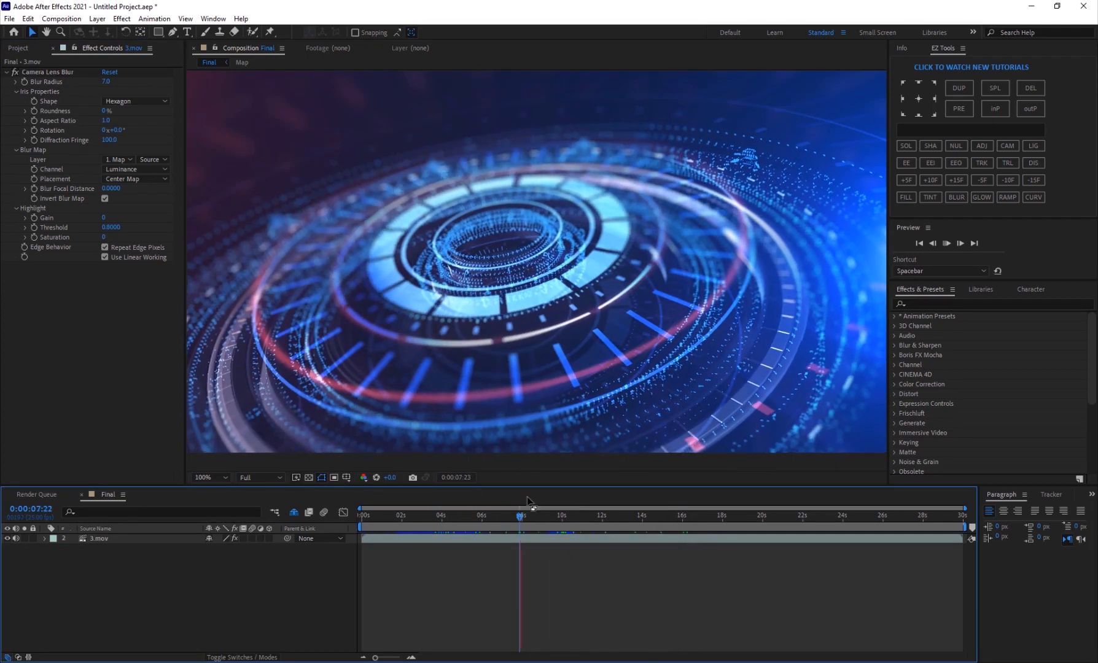
Try Camera Lens Blur radius values of 25 and 20 on the 3.mov layer
left_click(441, 538)
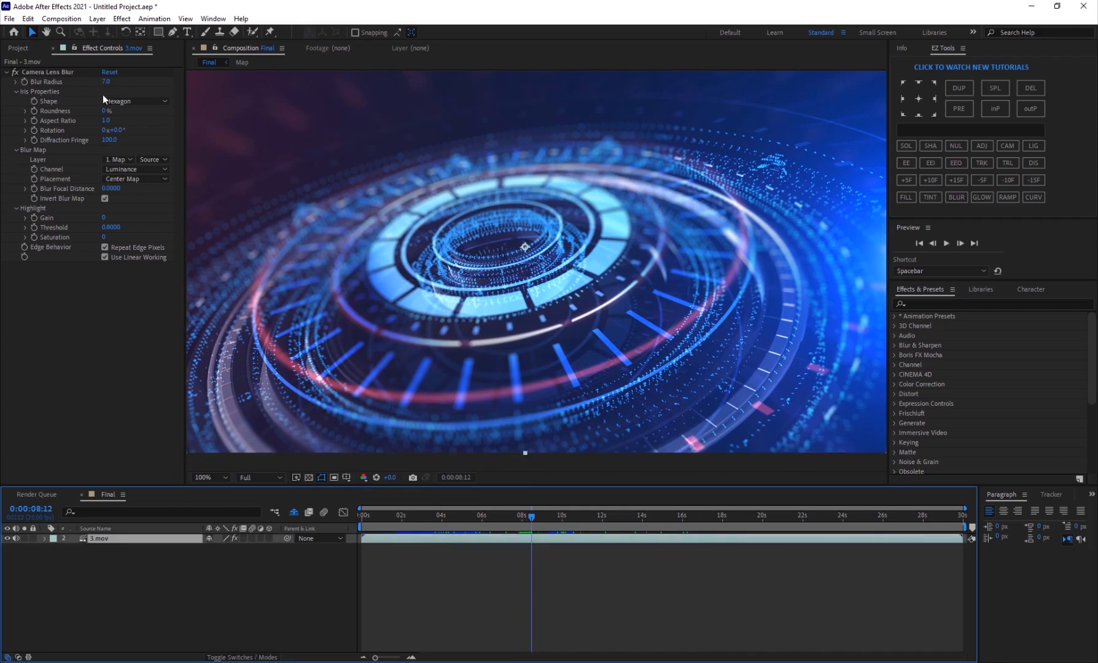
left_click(107, 83)
type("25")
key("Return")
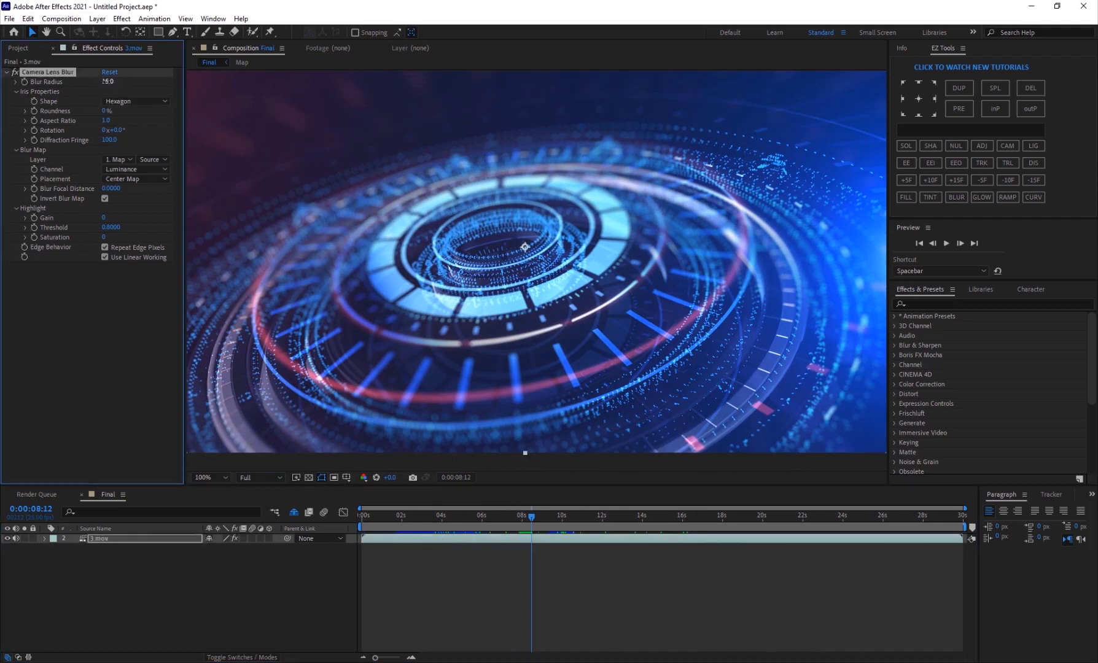
left_click(108, 82)
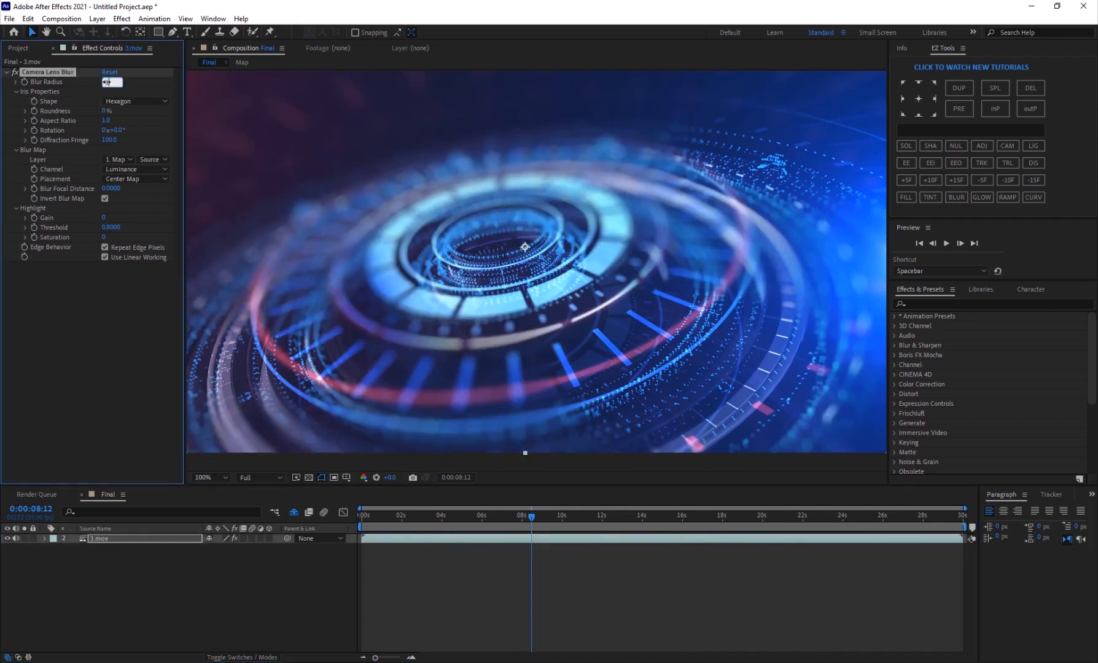
type("20")
key("Return")
Set the Camera Lens Blur radius on the 3.mov layer to 8 and check the result at different magnifications
left_click(107, 81)
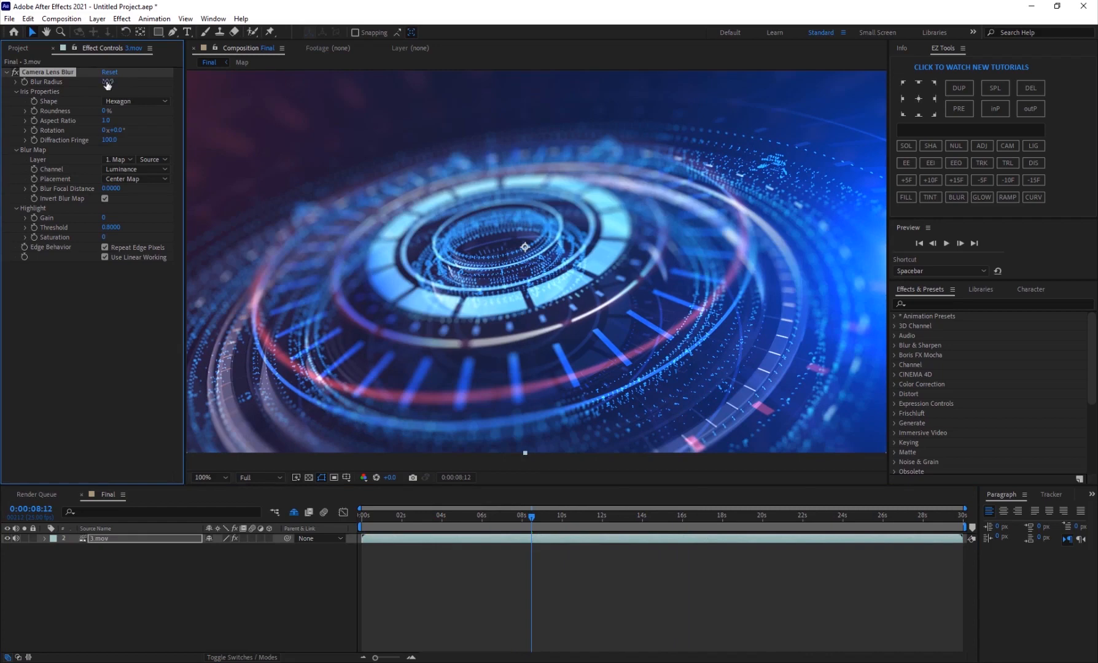
type("8")
key("Return")
key("comma")
key("comma")
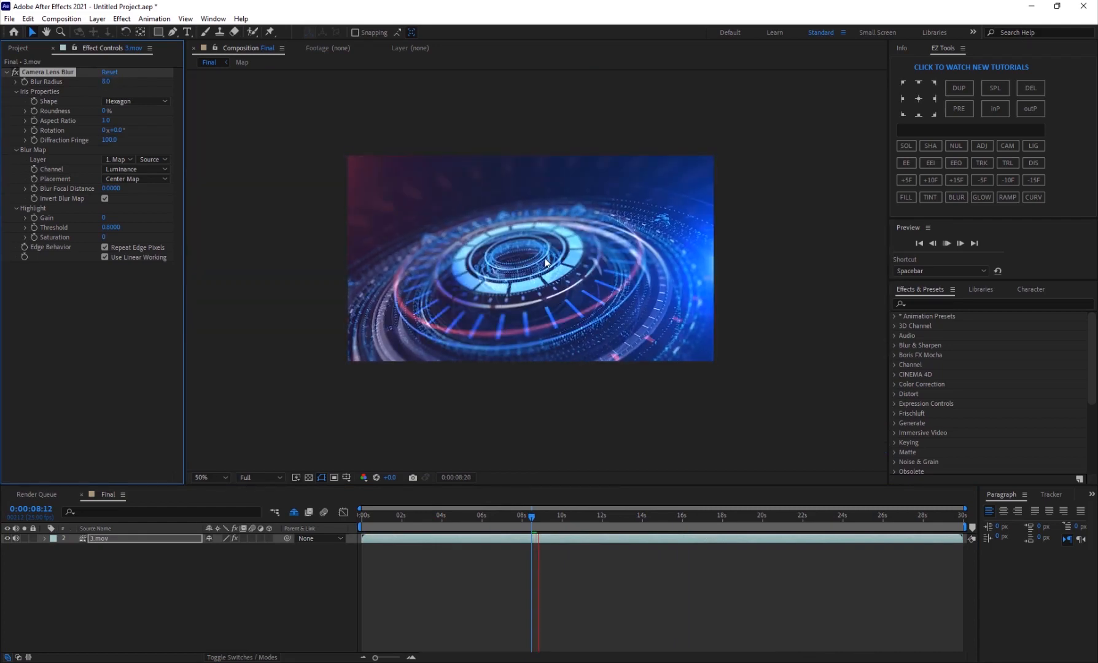
key("period")
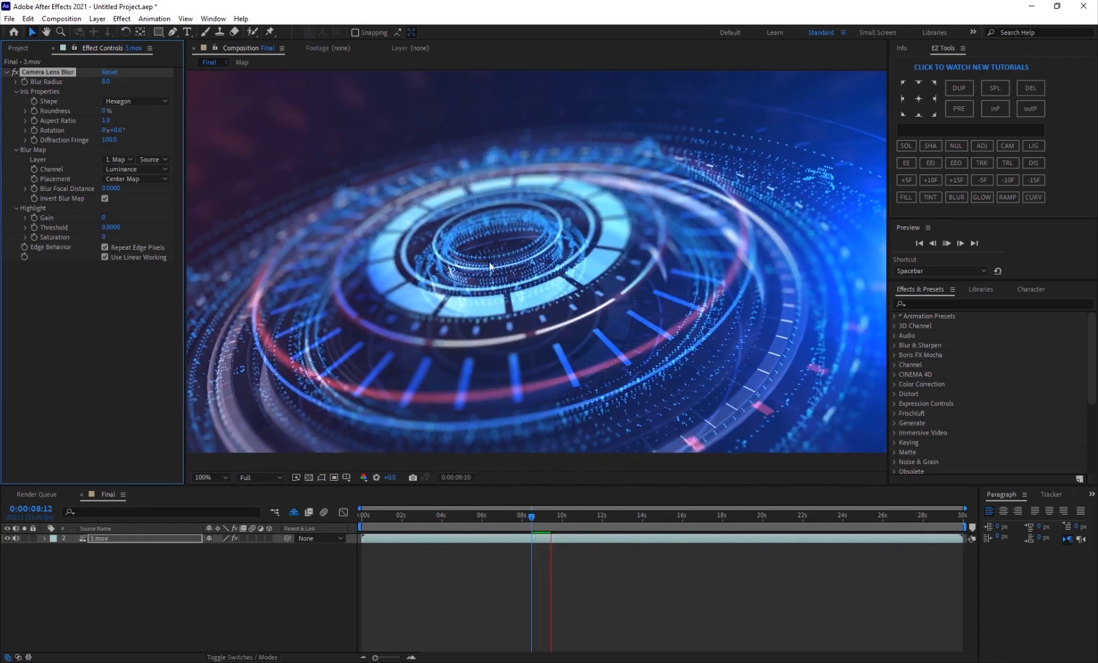
Create a composition named Final_Design at 1280 × 720 px, 25 frames per second and 30 seconds long
left_click(61, 18)
left_click(77, 30)
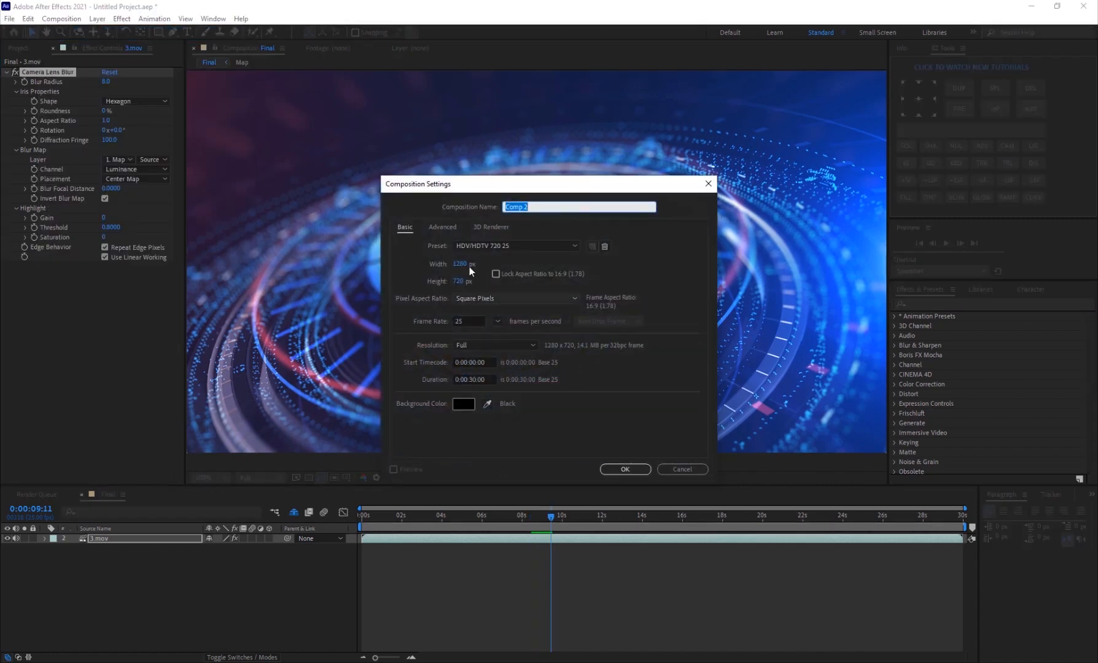
left_click(465, 325)
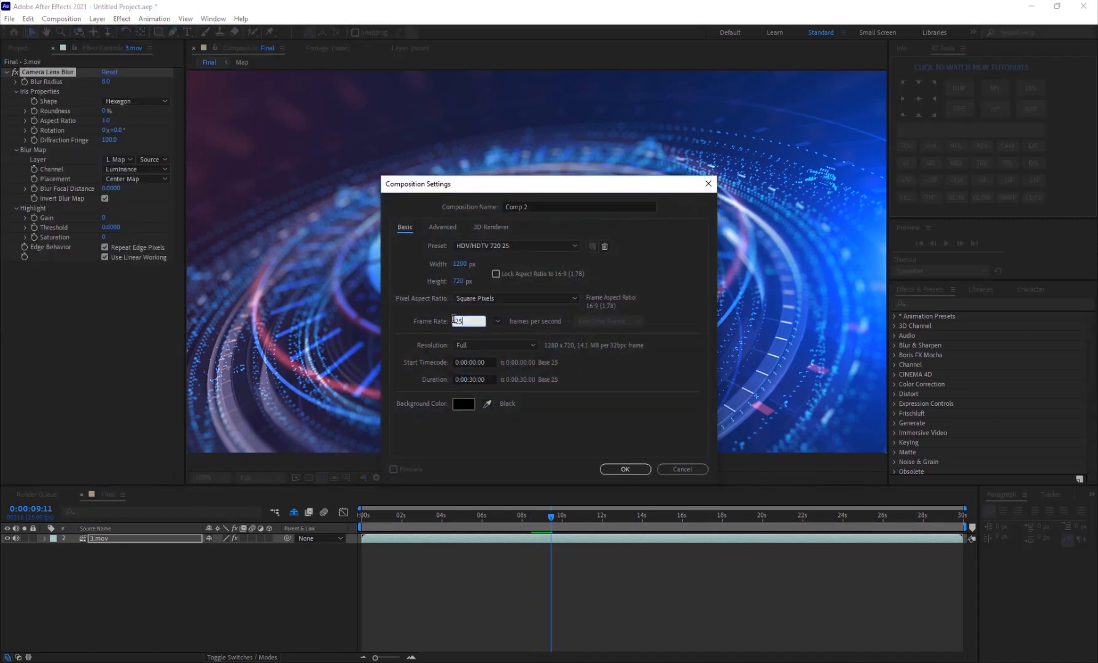
left_click(545, 207)
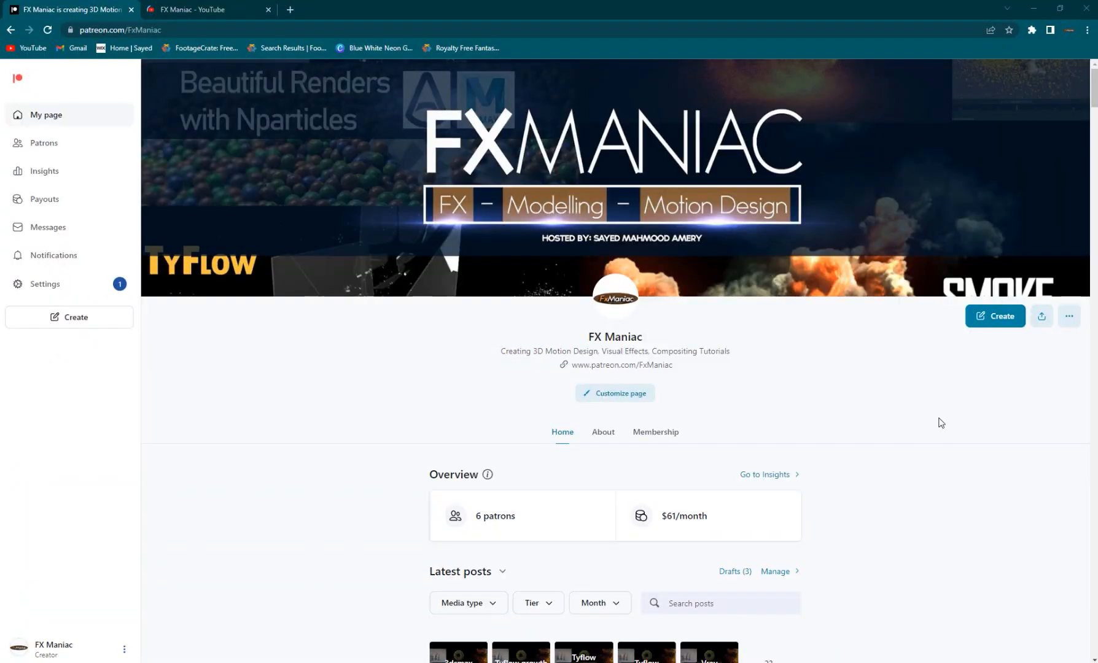
Switch to the browser and look through the FX Maniac Patreon posts, including the News Background Tutorial project files
scroll(897, 425, "down", 4)
scroll(891, 419, "up", 3)
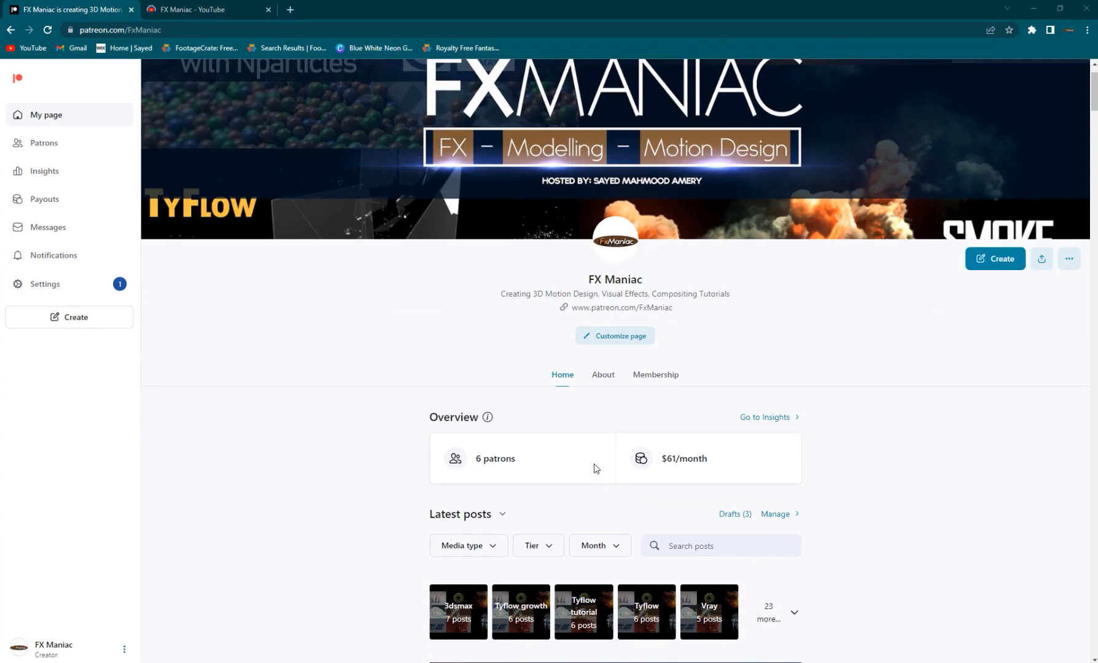
scroll(352, 386, "down", 4)
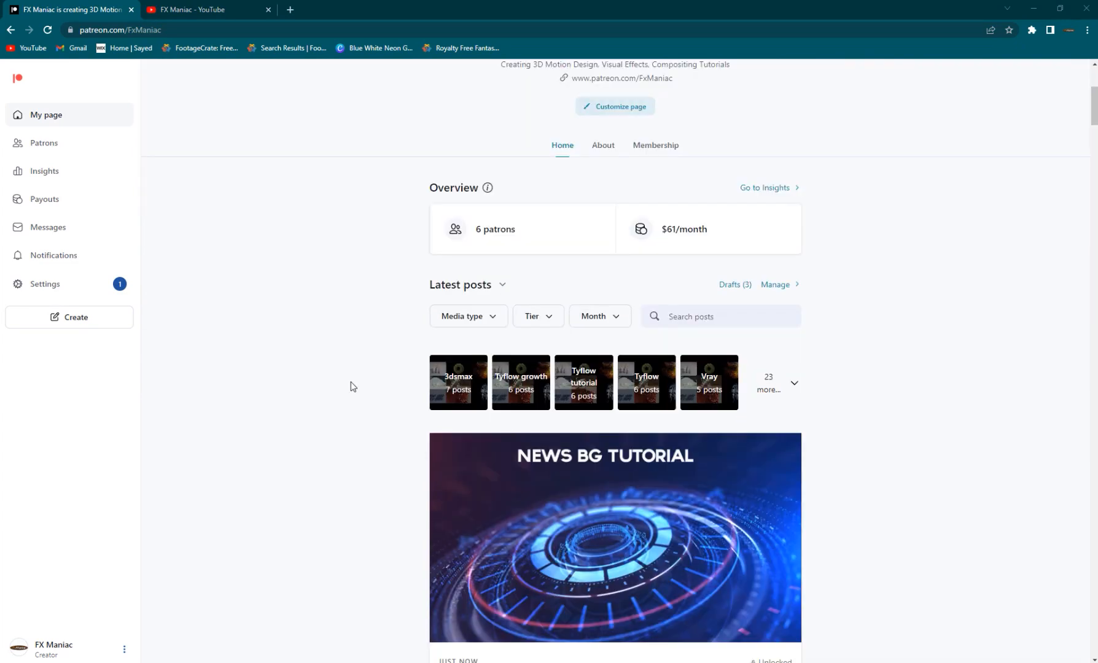
scroll(343, 339, "down", 12)
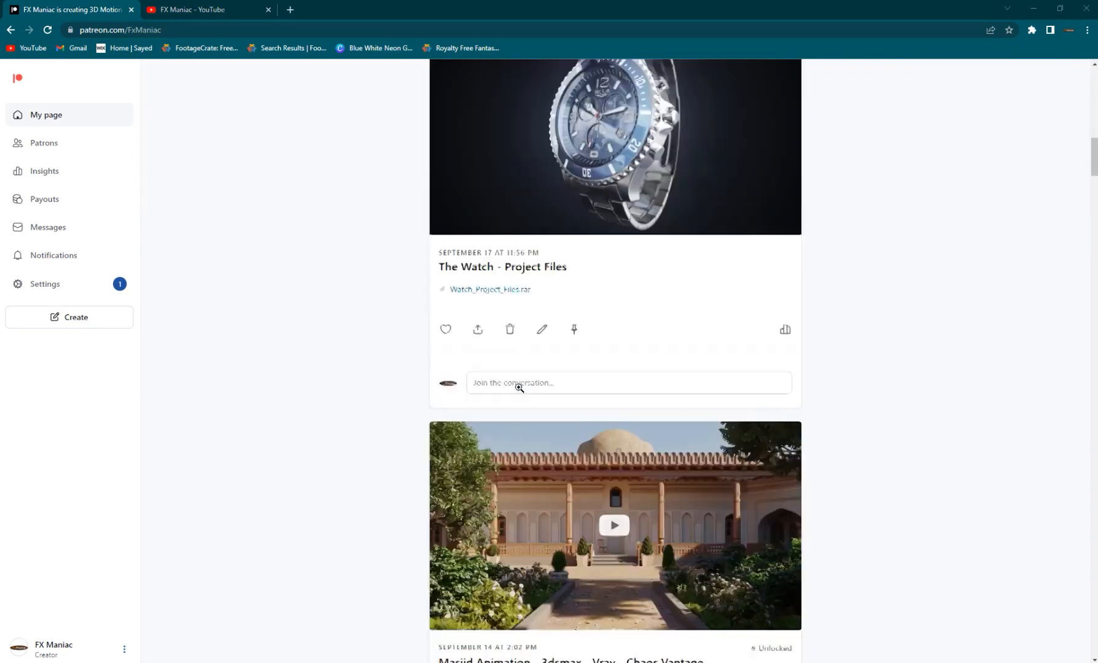
scroll(519, 387, "down", 13)
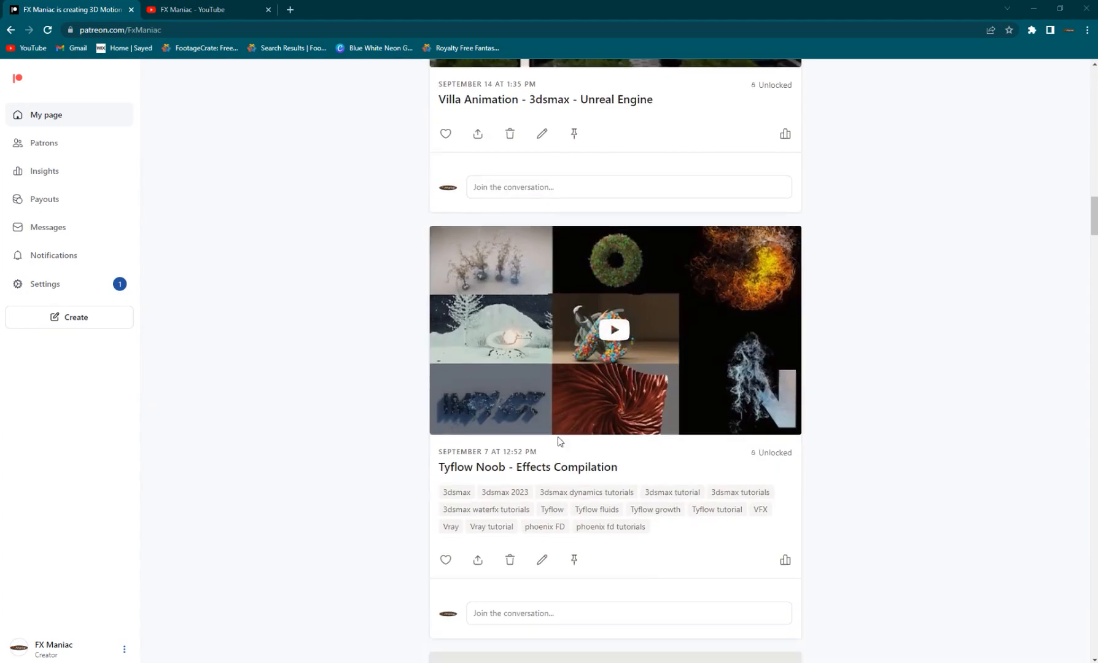
scroll(559, 441, "down", 10)
scroll(552, 381, "up", 20)
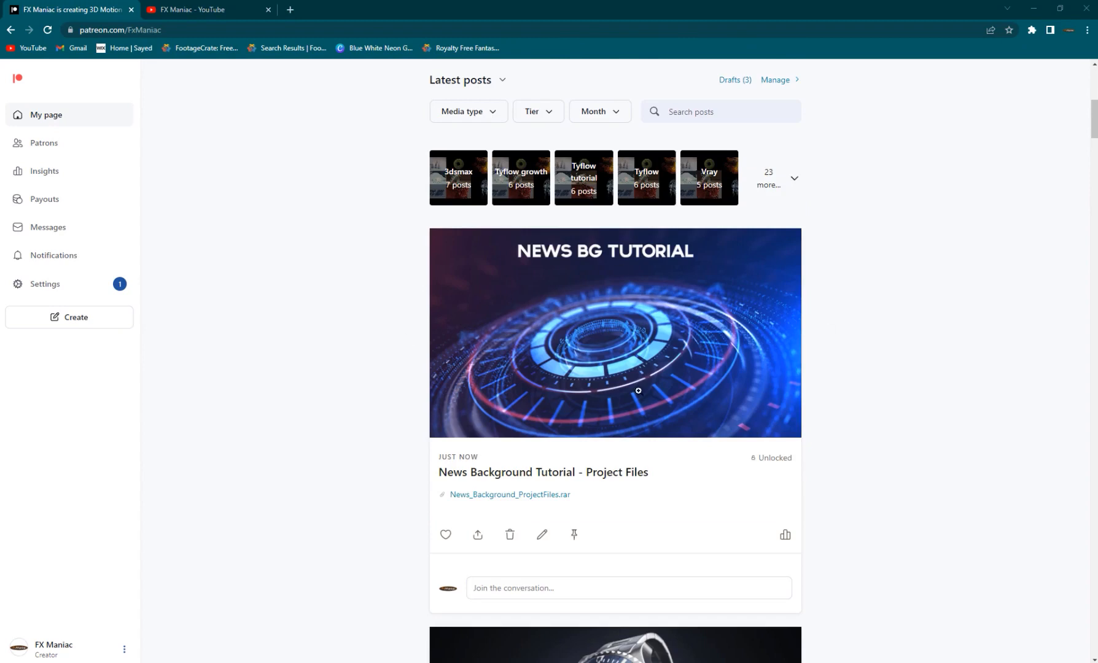
scroll(491, 393, "up", 1)
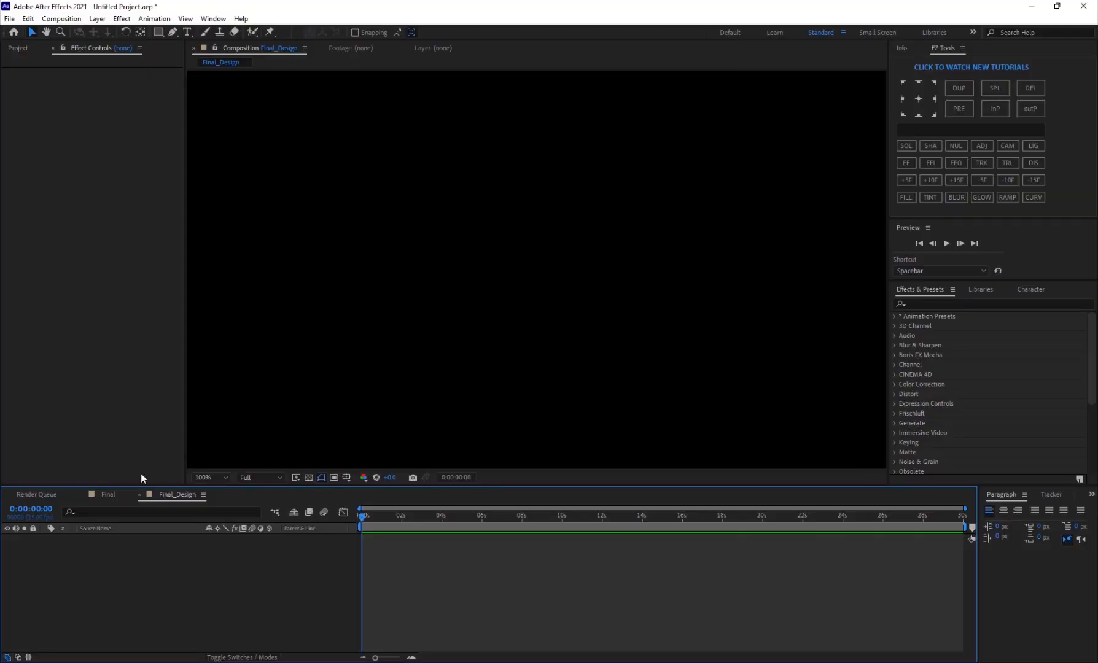
Compare with the Final composition, return to Final_Design and add a white comp-sized solid named Circle
left_click(108, 495)
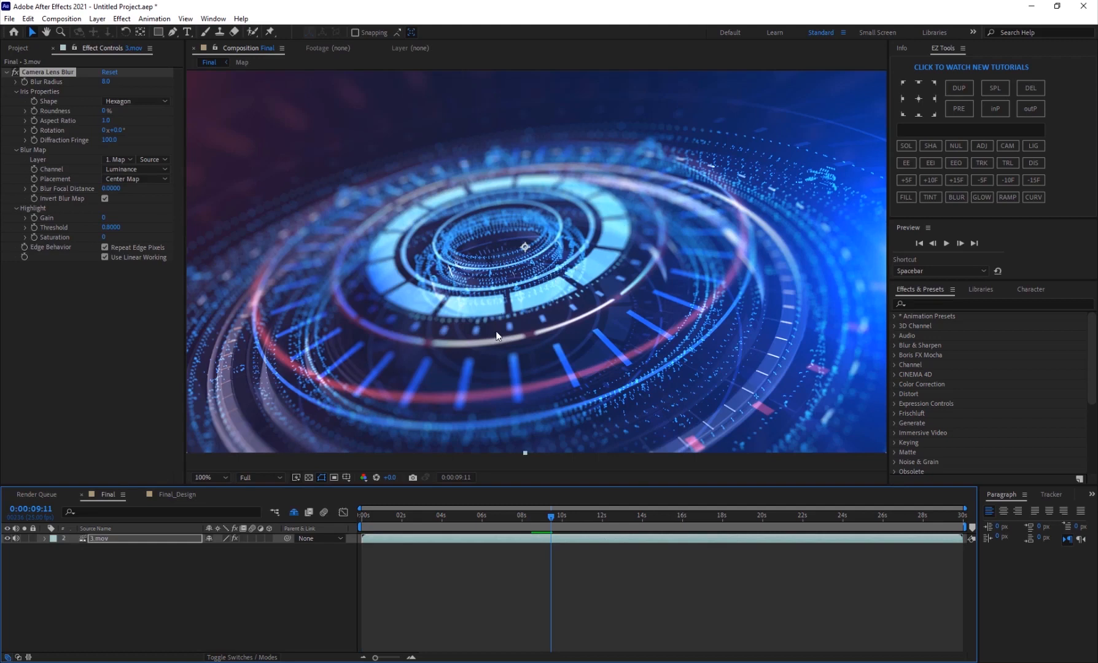
left_click(188, 496)
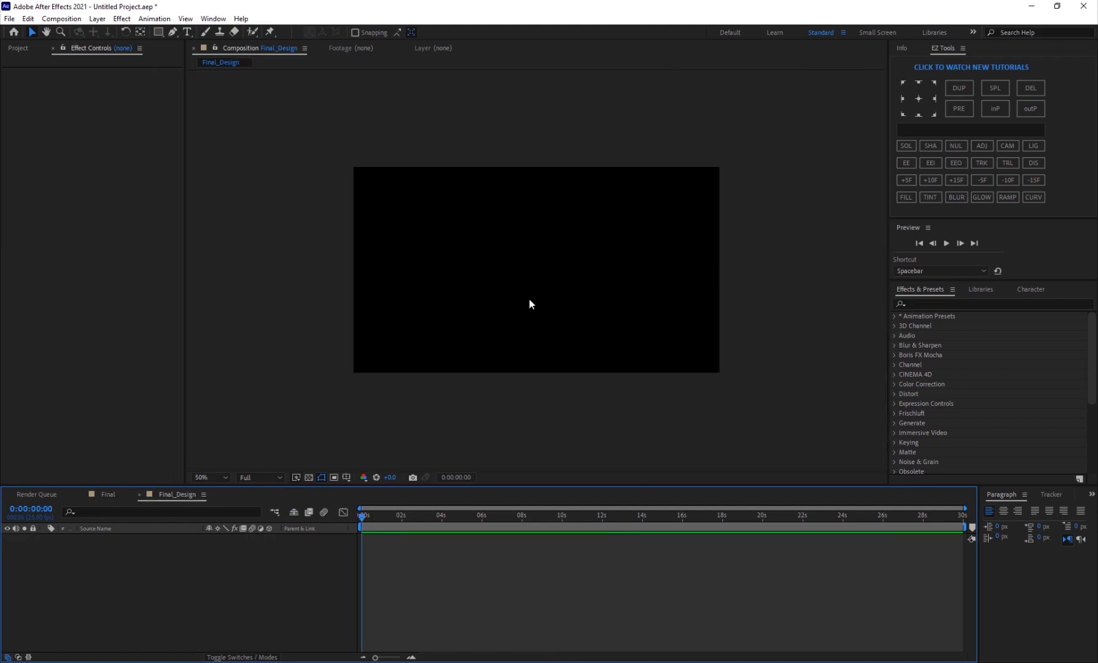
right_click(199, 570)
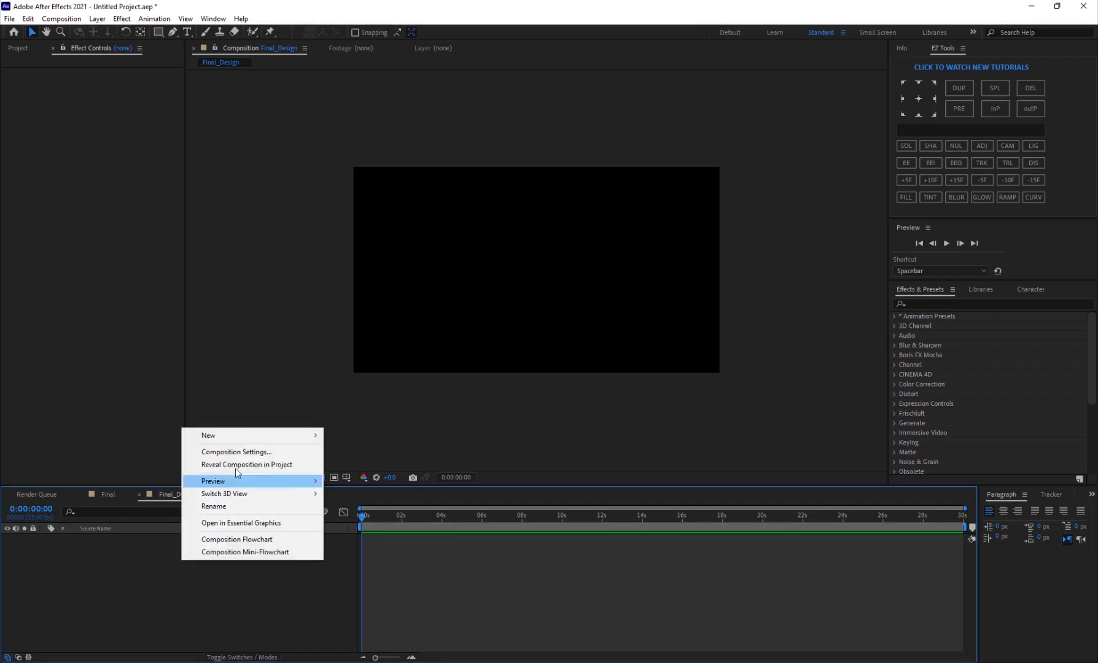
mouse_move(221, 436)
left_click(408, 464)
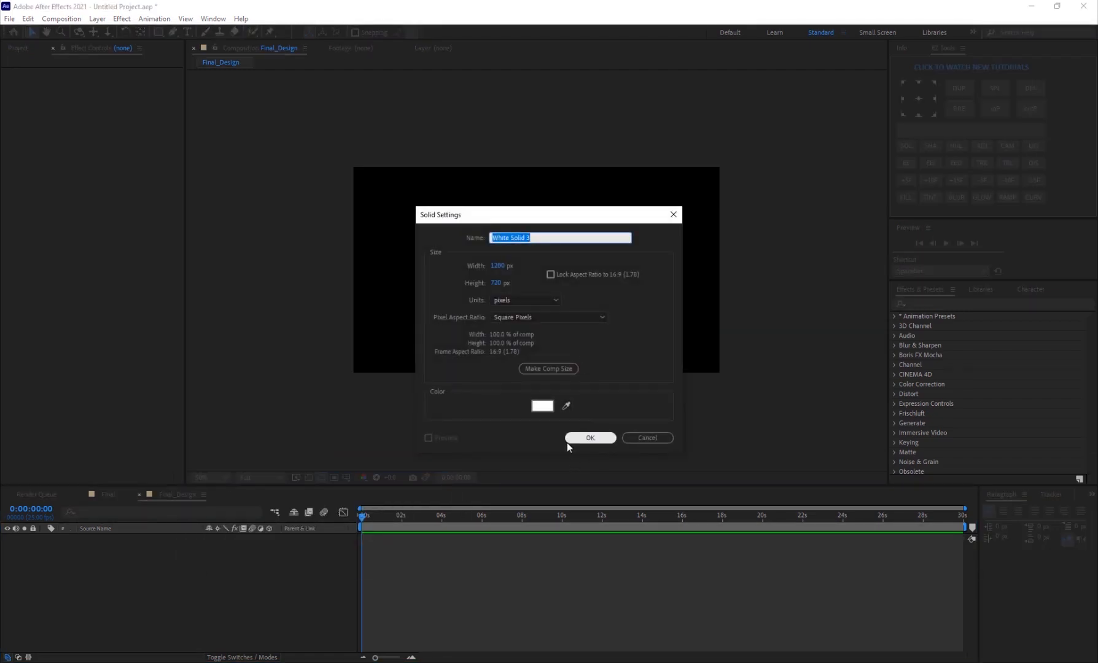
type("Circl")
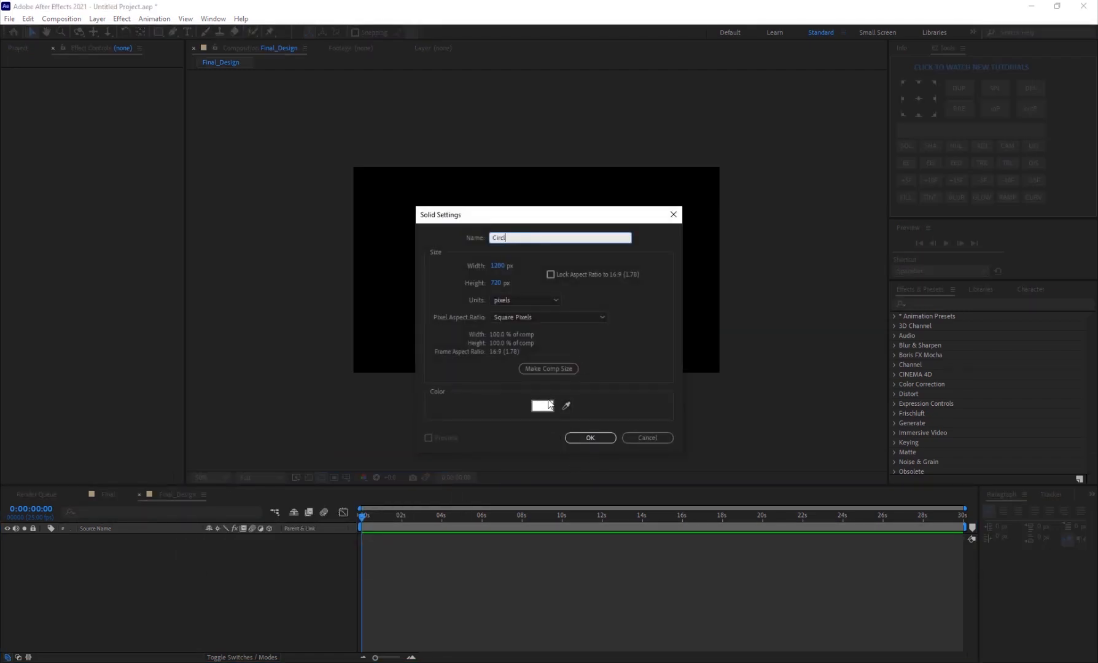
type("e")
key("Return")
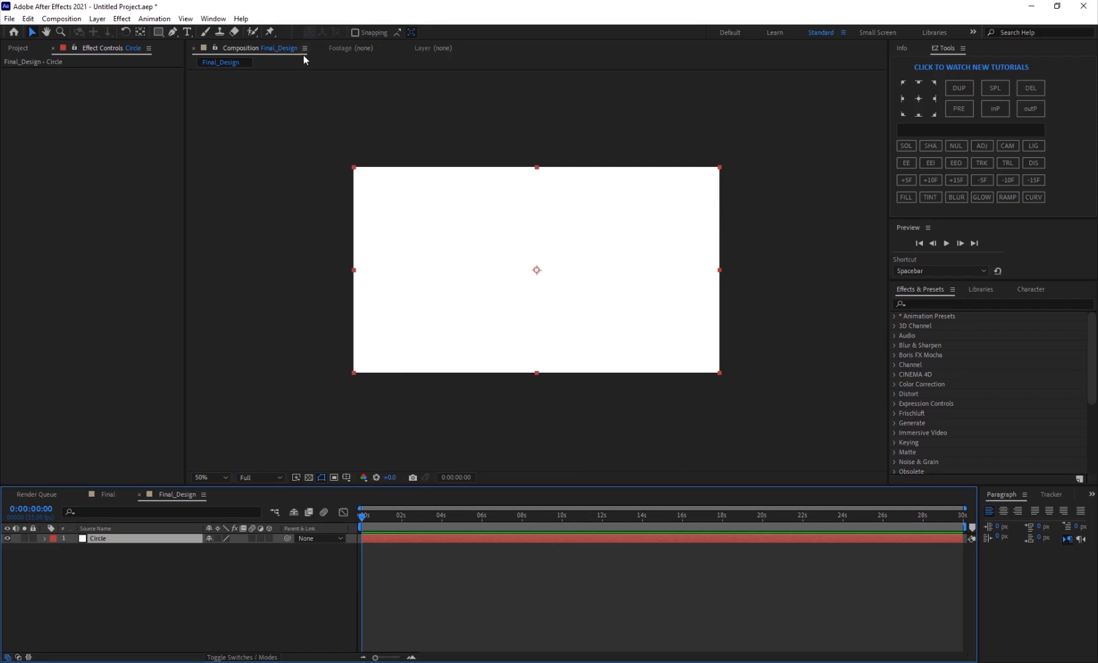
Apply the Circle generate effect to the Circle solid and reduce its radius to 66
left_click(121, 19)
mouse_move(246, 199)
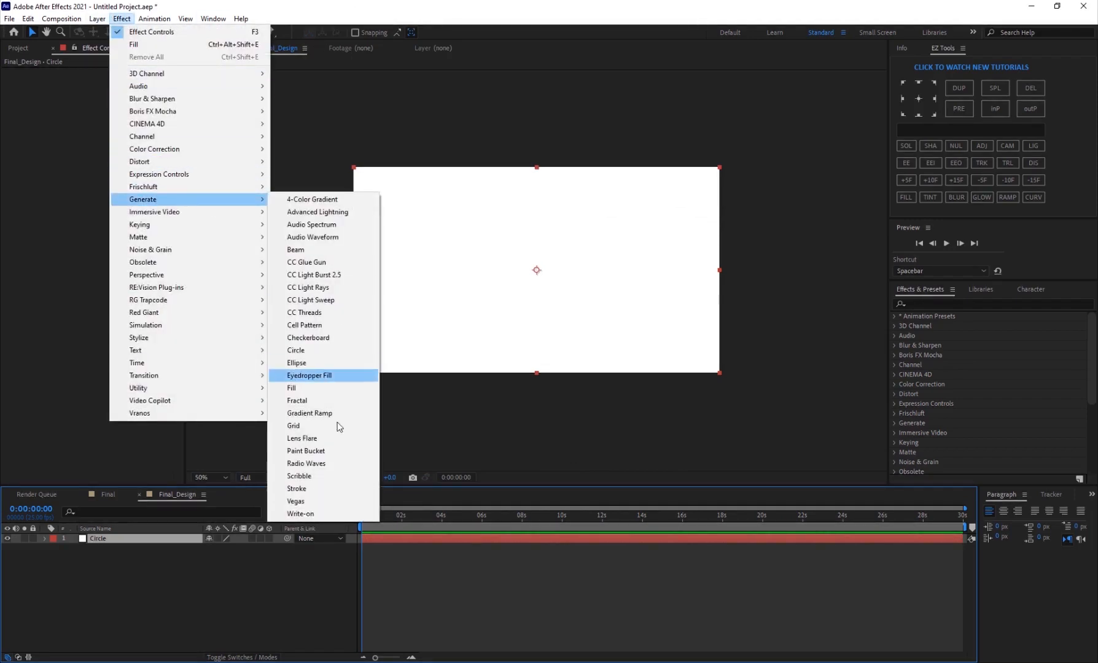
left_click(296, 350)
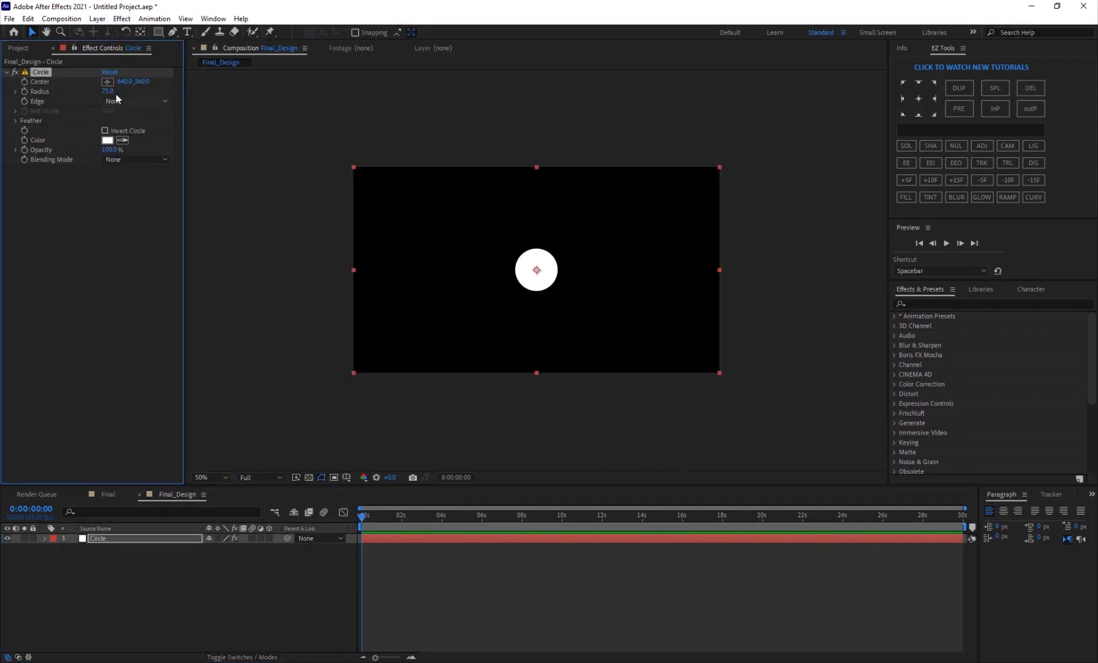
left_click_drag(107, 91, 102, 91)
key("slash")
Duplicate the Circle effect, invert the copy and set its blending mode to Stencil Alpha
key("ctrl+d")
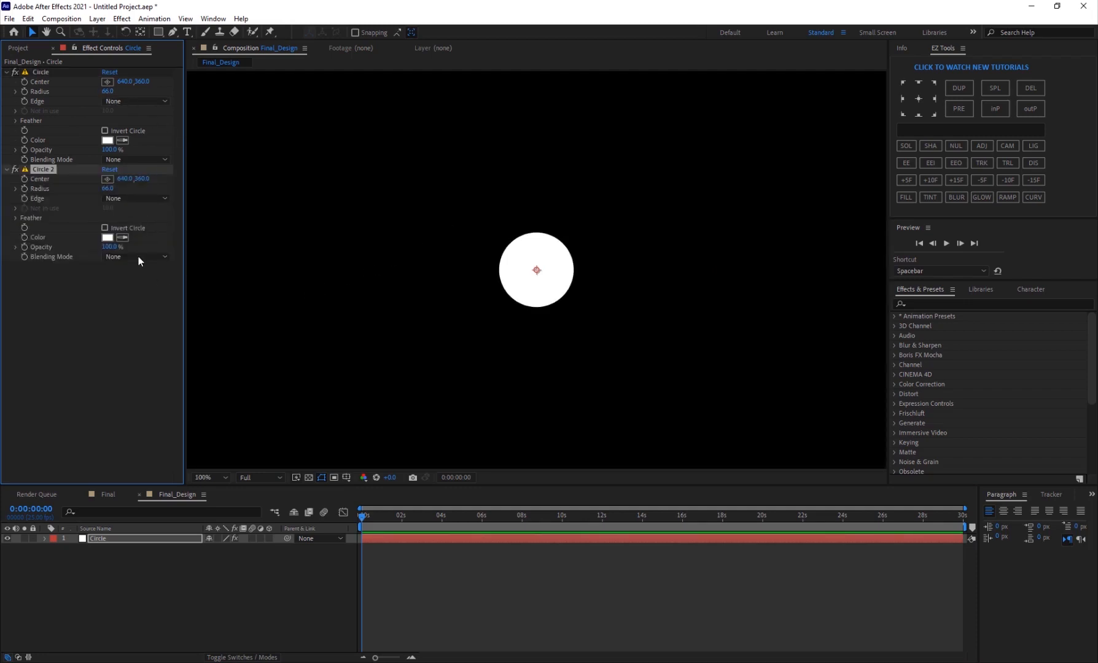
left_click(126, 228)
left_click(136, 256)
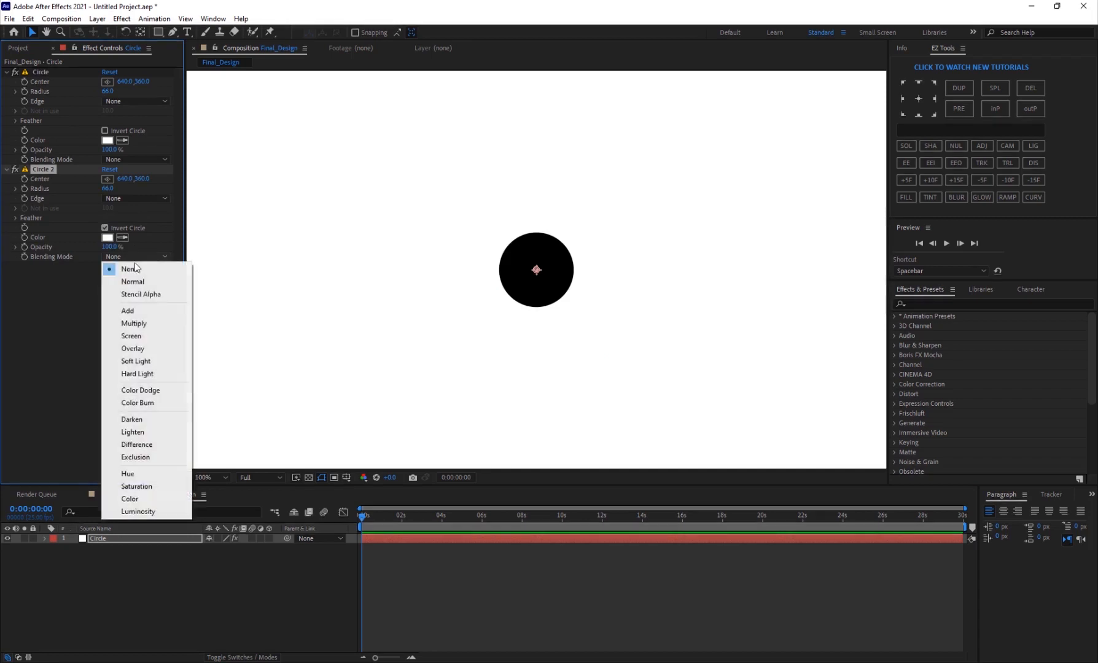
left_click(140, 294)
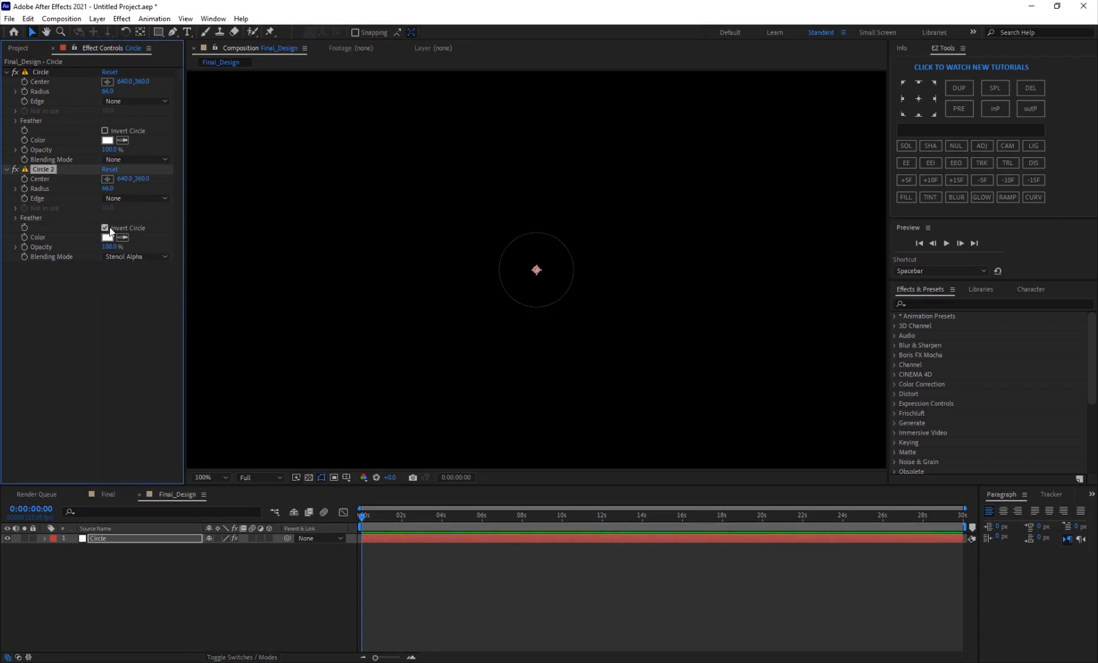
Form a thin ring by setting the first Circle effect's radius to 121 and the second's to 115.5
mouse_move(116, 185)
left_mouse_down()
mouse_move(98, 192)
mouse_move(108, 199)
left_mouse_up()
left_click_drag(108, 91, 146, 92)
left_click_drag(108, 188, 175, 194)
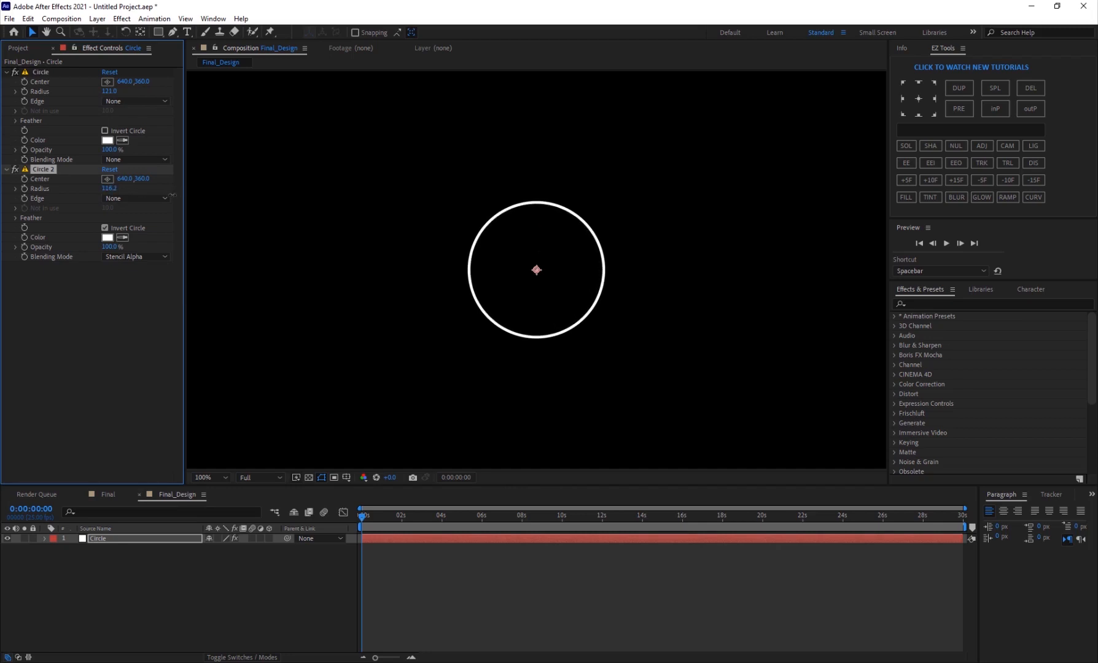
left_click(551, 336)
left_click(532, 265)
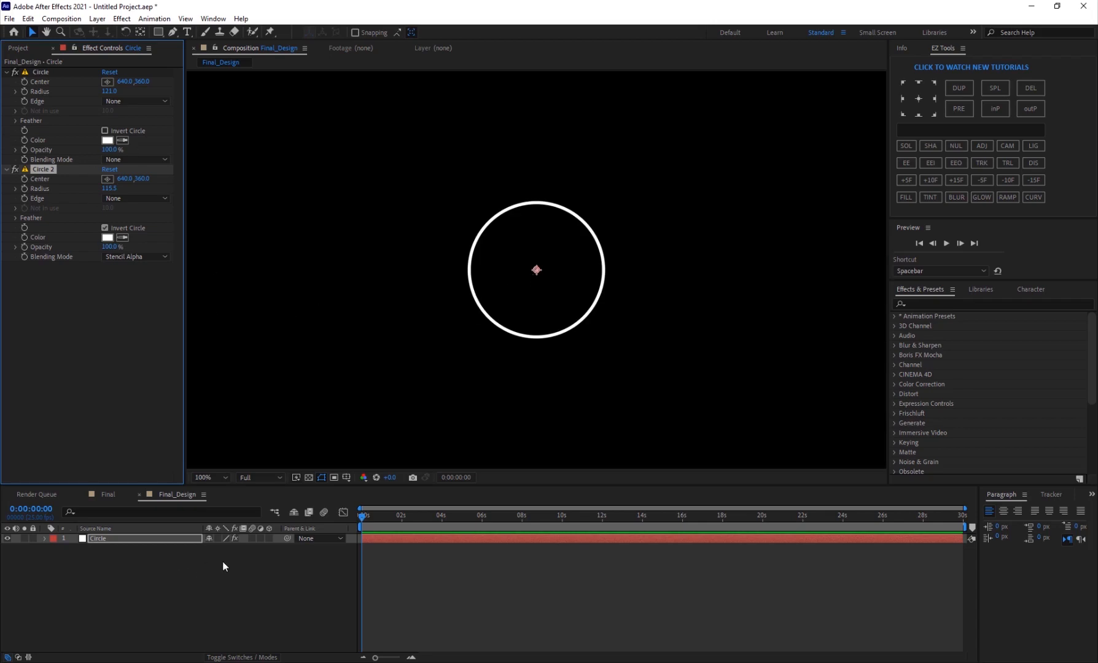
Scale the Circle layer down to 69%
key("s")
left_click_drag(221, 549, 195, 548)
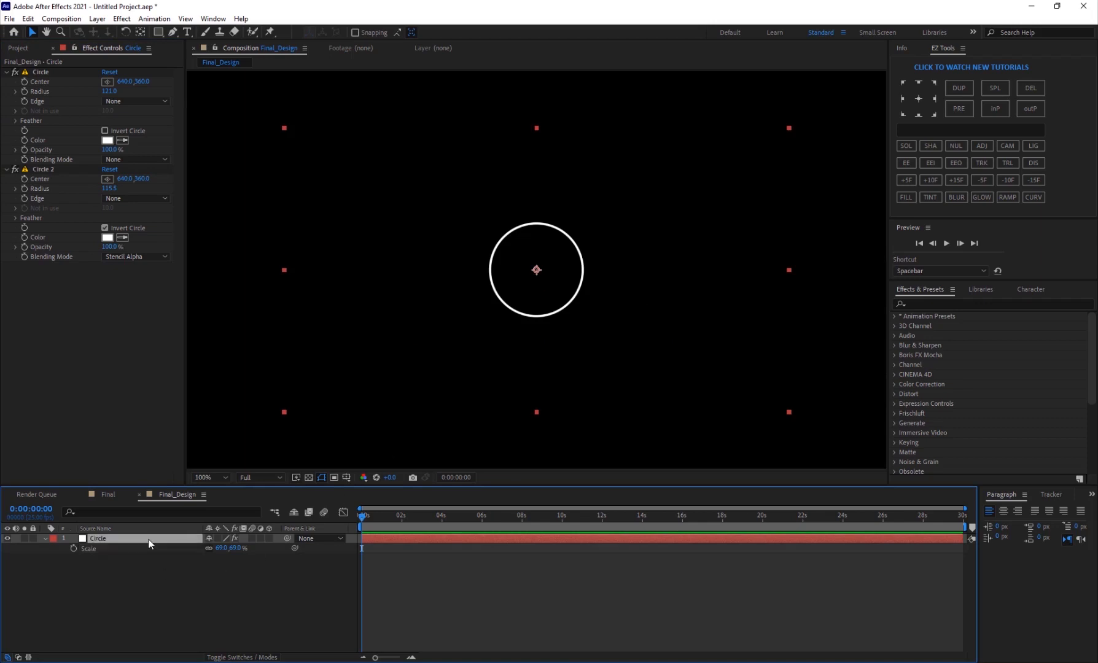
Duplicate the Circle layer and scale the copy up to 102.6%
key("ctrl+d")
key("s")
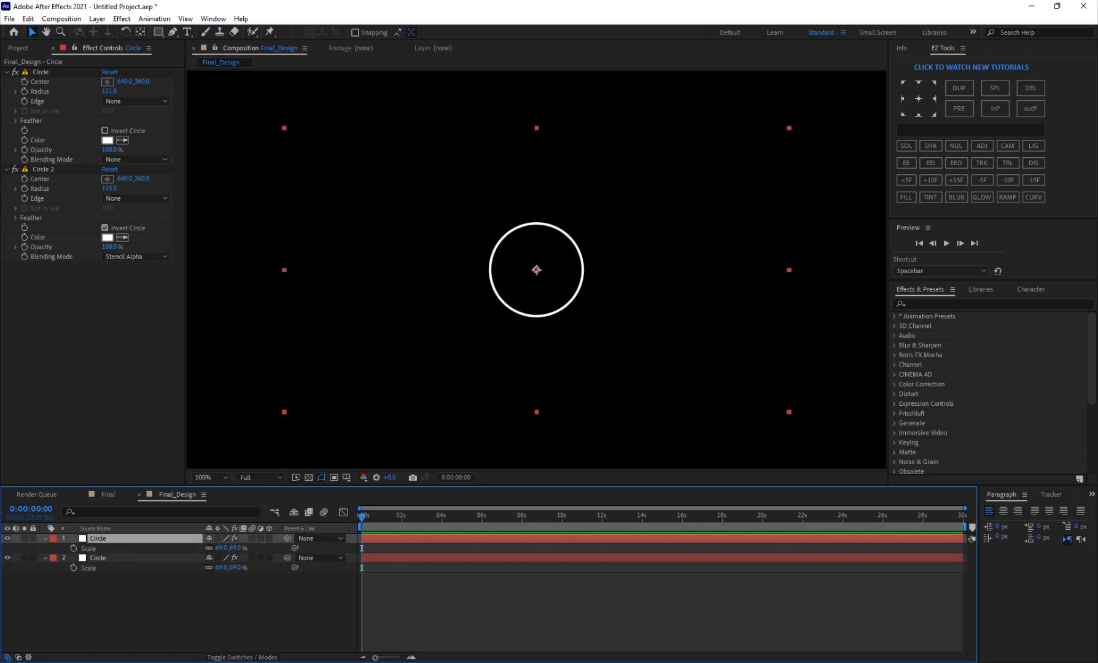
left_click(110, 495)
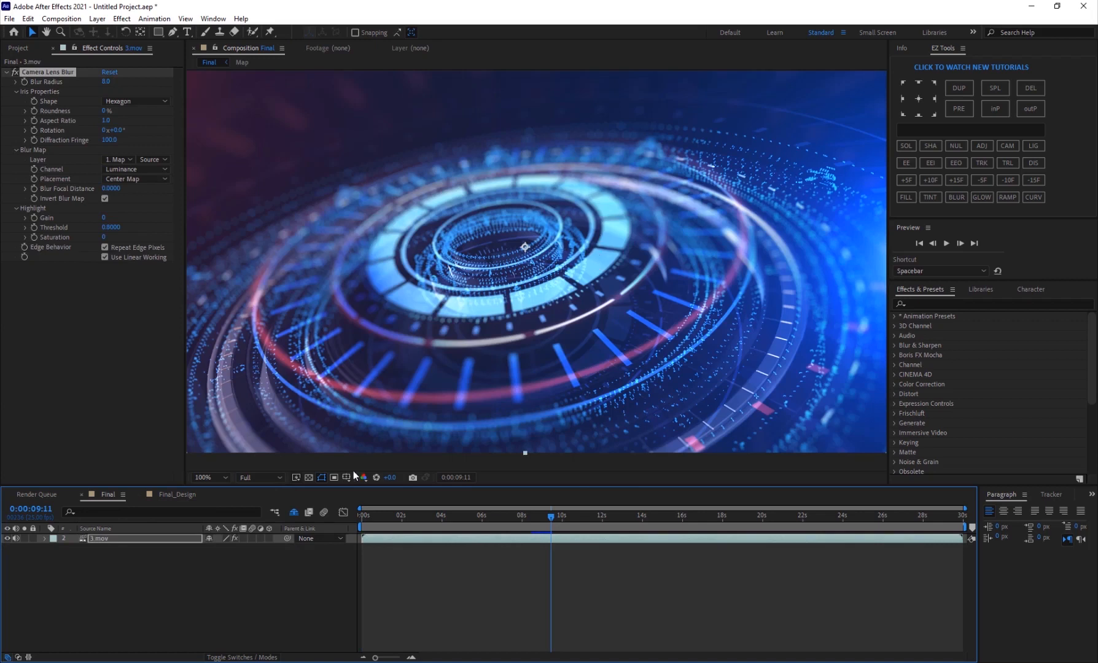
left_click(185, 495)
left_click_drag(226, 548, 417, 550)
left_click(481, 596)
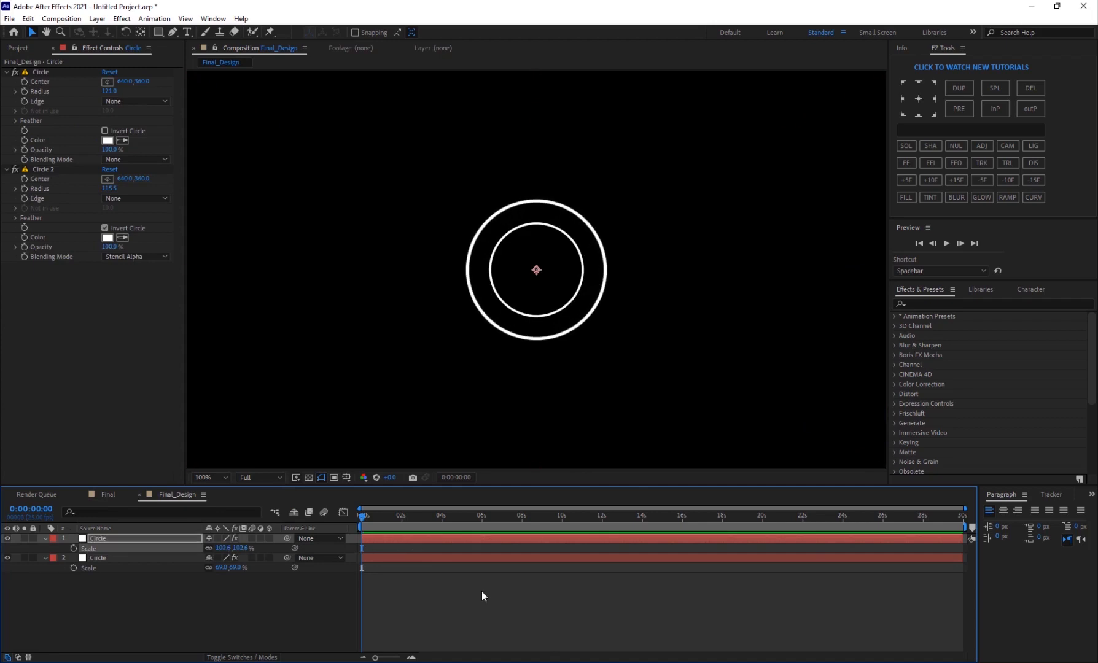
Check the reference in the Final composition and hide both Circle layers in Final_Design
left_click(108, 495)
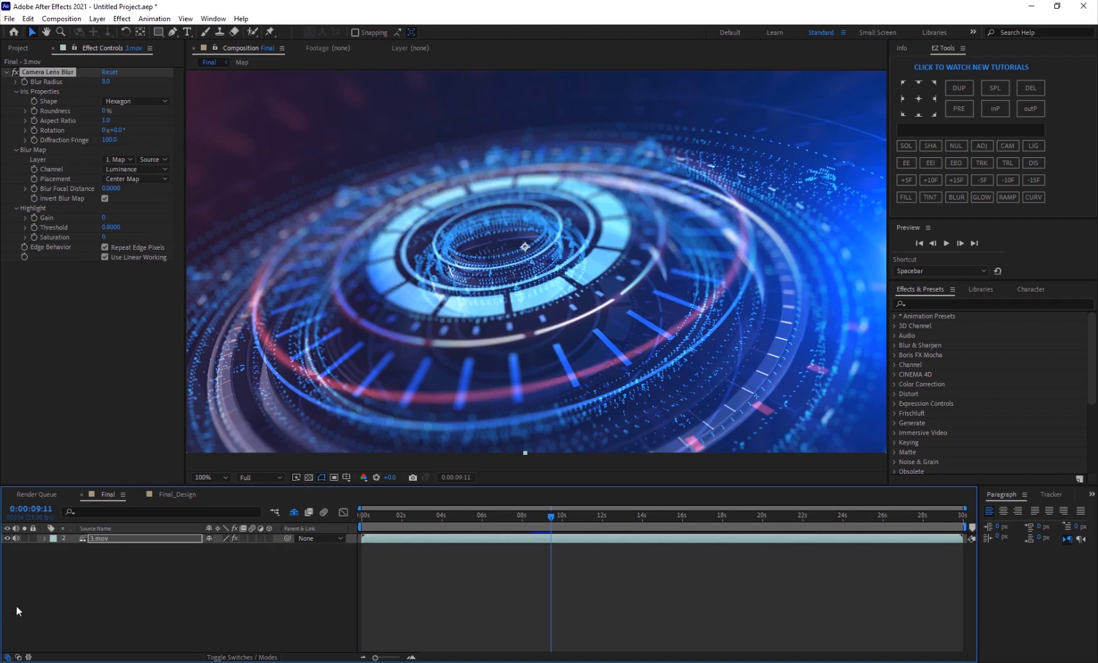
left_click(167, 498)
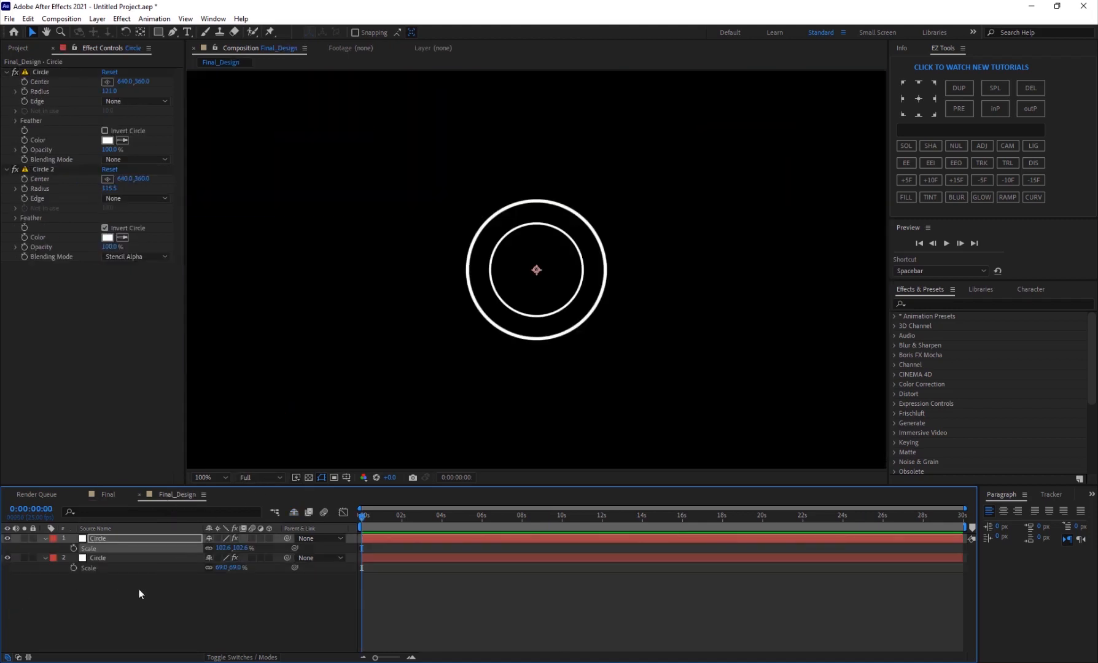
left_click_drag(11, 539, 8, 560)
right_click(91, 607)
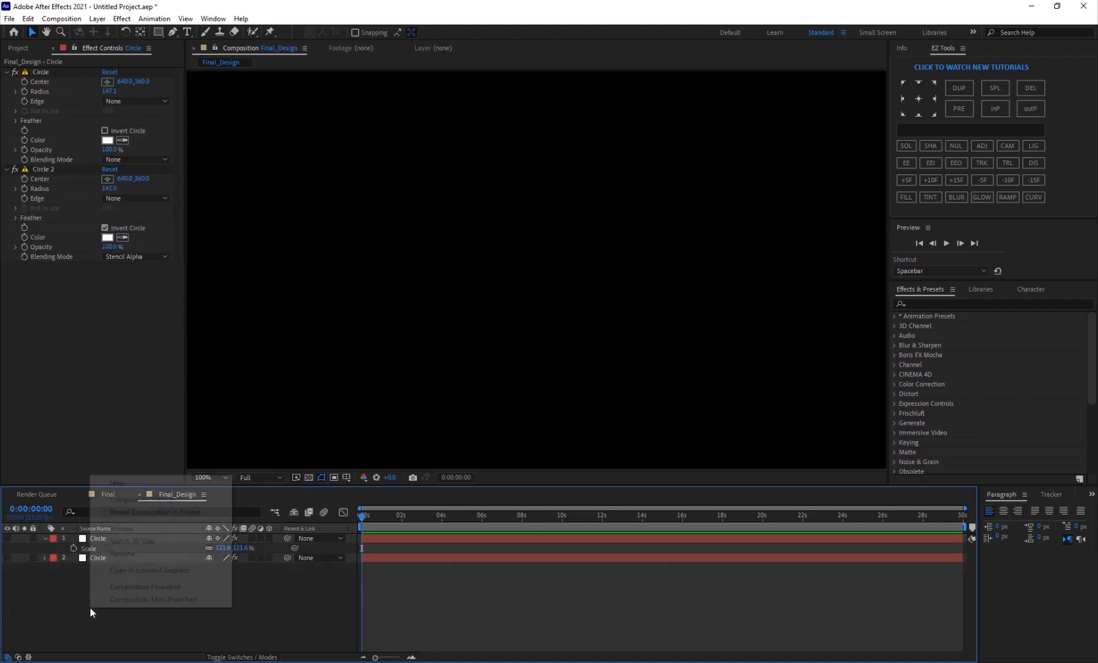
key("Escape")
Draw a small white rectangle without a stroke near the frame's left edge, on its own shape layer
key("q")
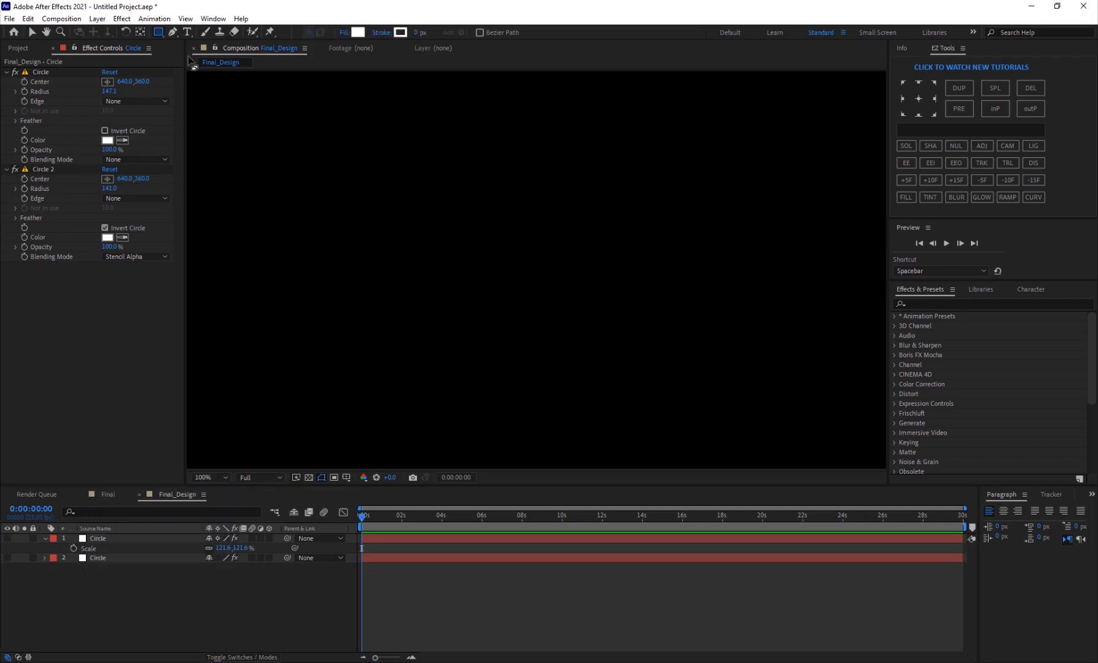
scroll(374, 251, "down", 2)
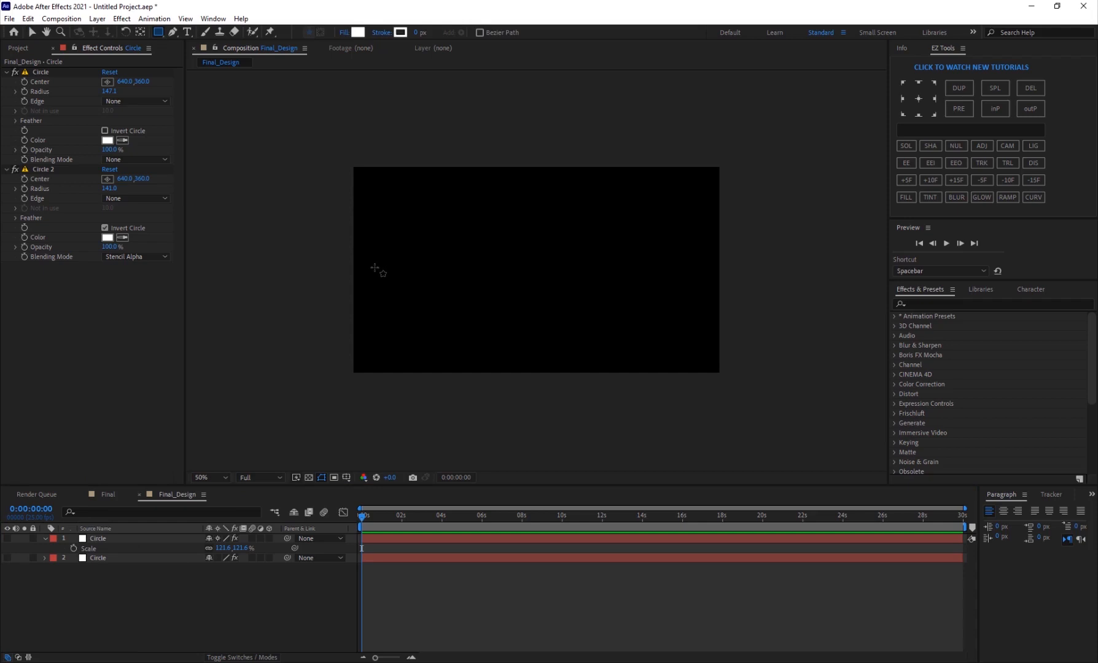
left_click_drag(374, 268, 400, 286)
left_click(132, 629)
key("slash")
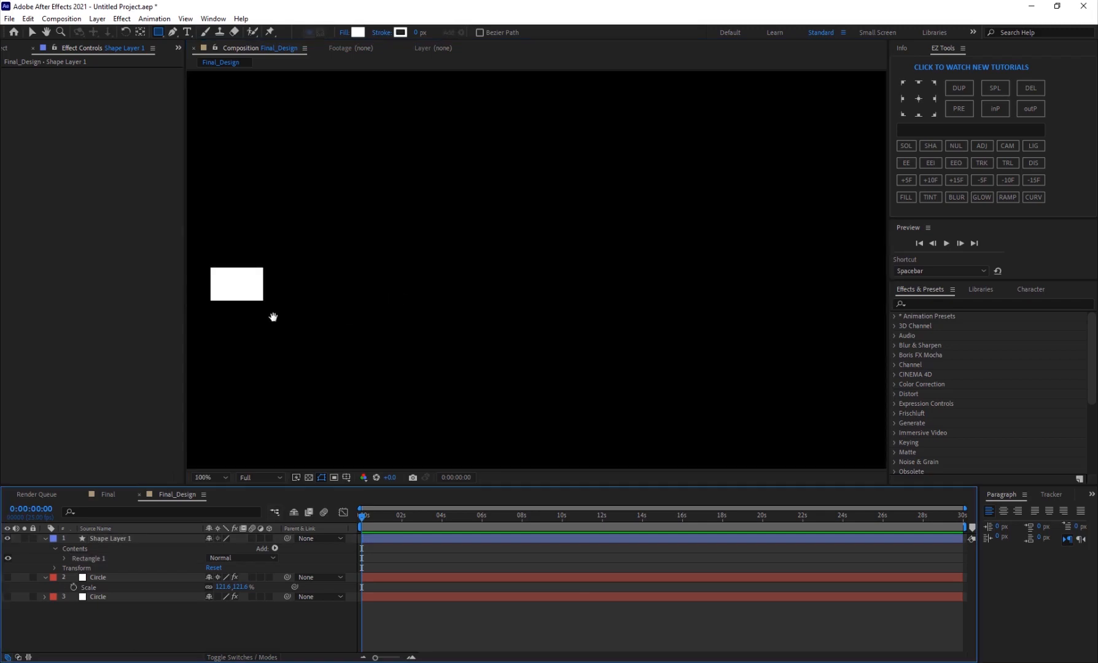
left_click_drag(274, 316, 380, 322)
key("comma")
key("comma")
key("v")
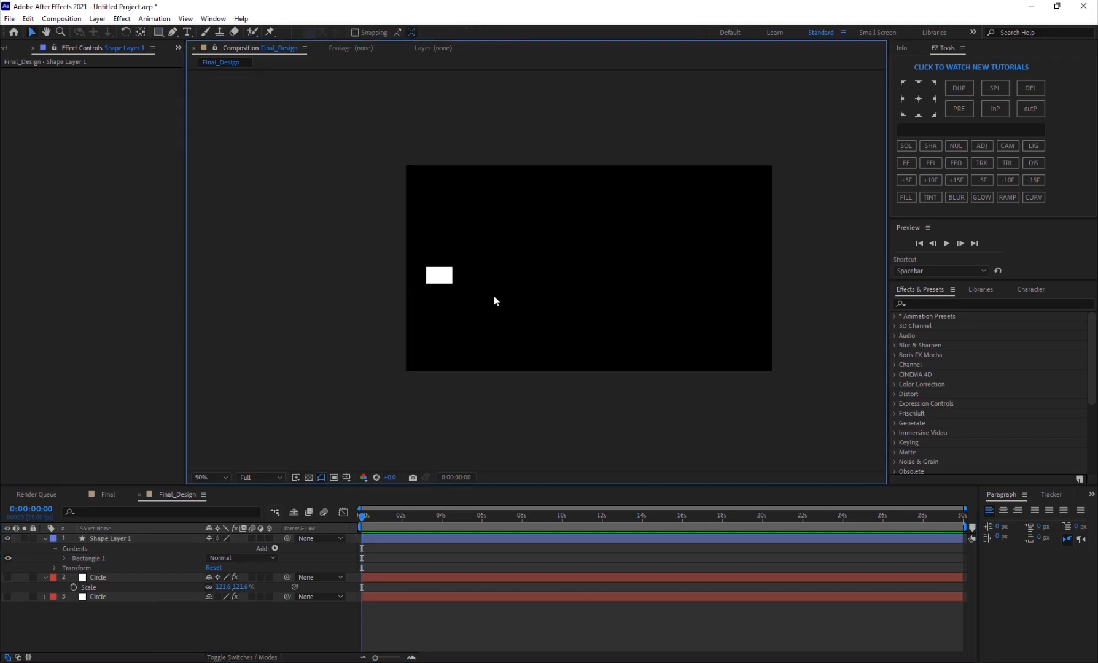
Separate the rectangle layer's Position property into X and Y dimensions
left_click(444, 282)
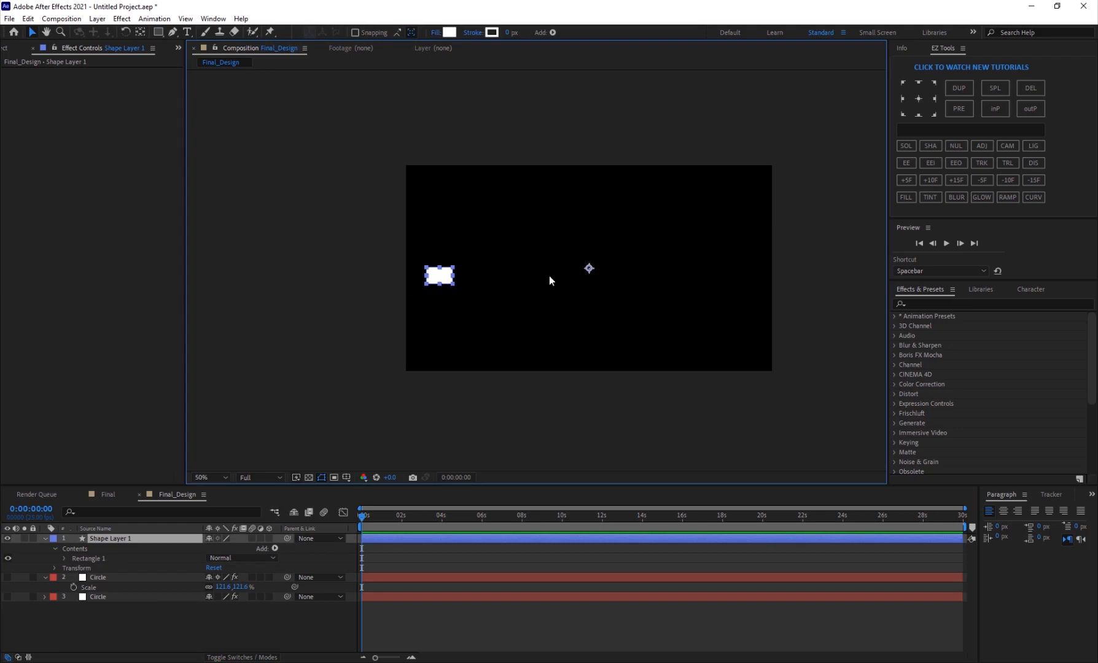
key("period")
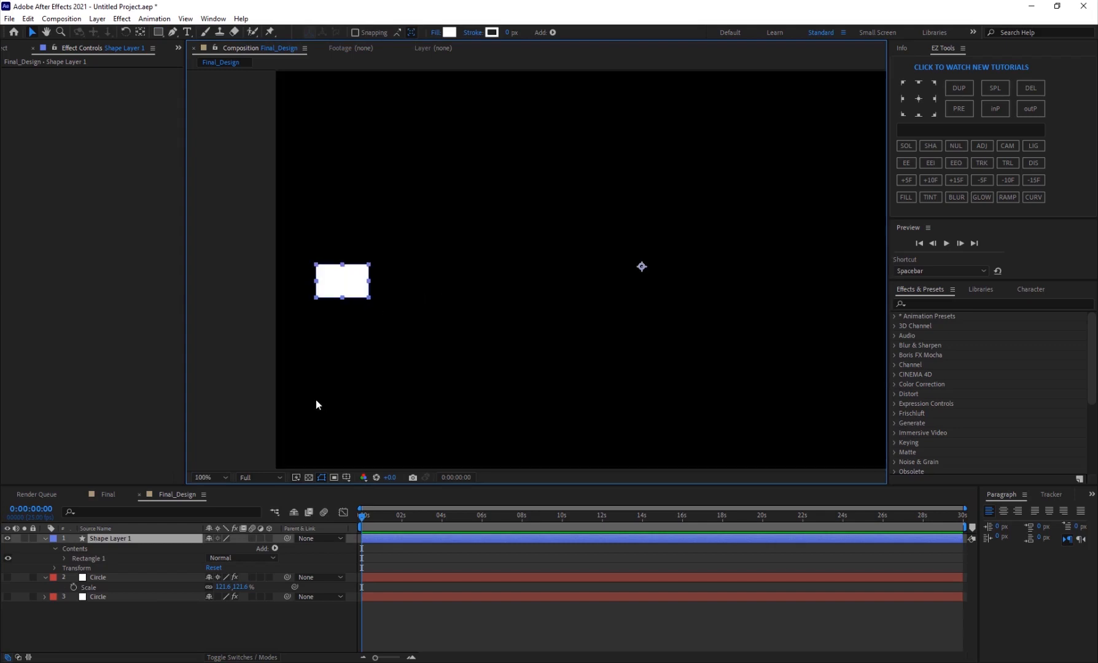
key("p")
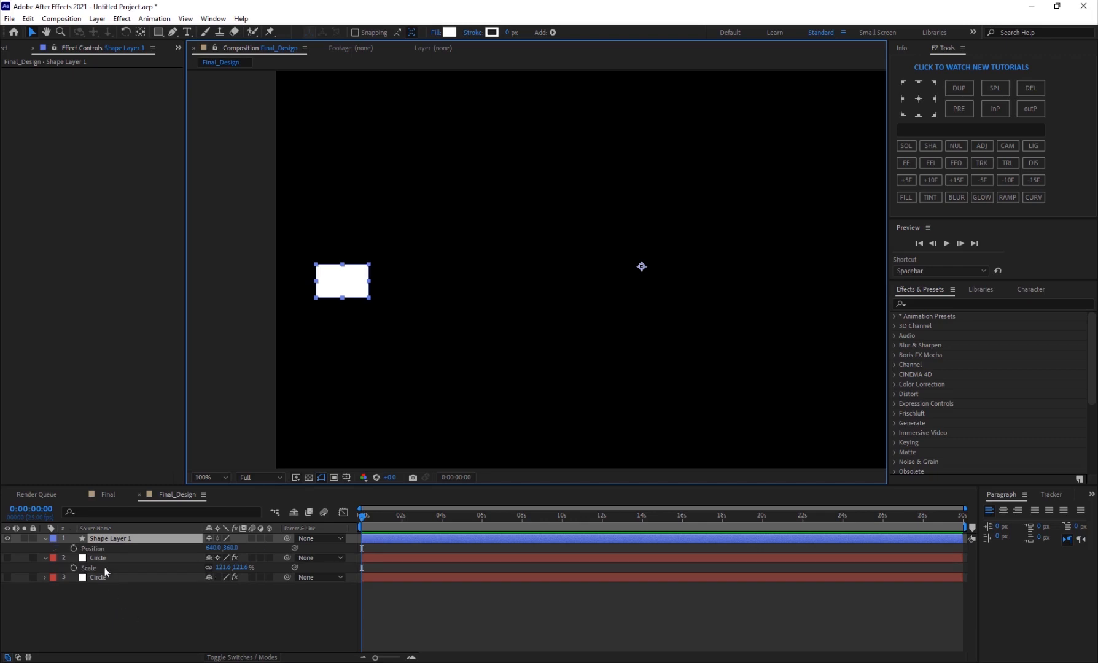
left_click(104, 549)
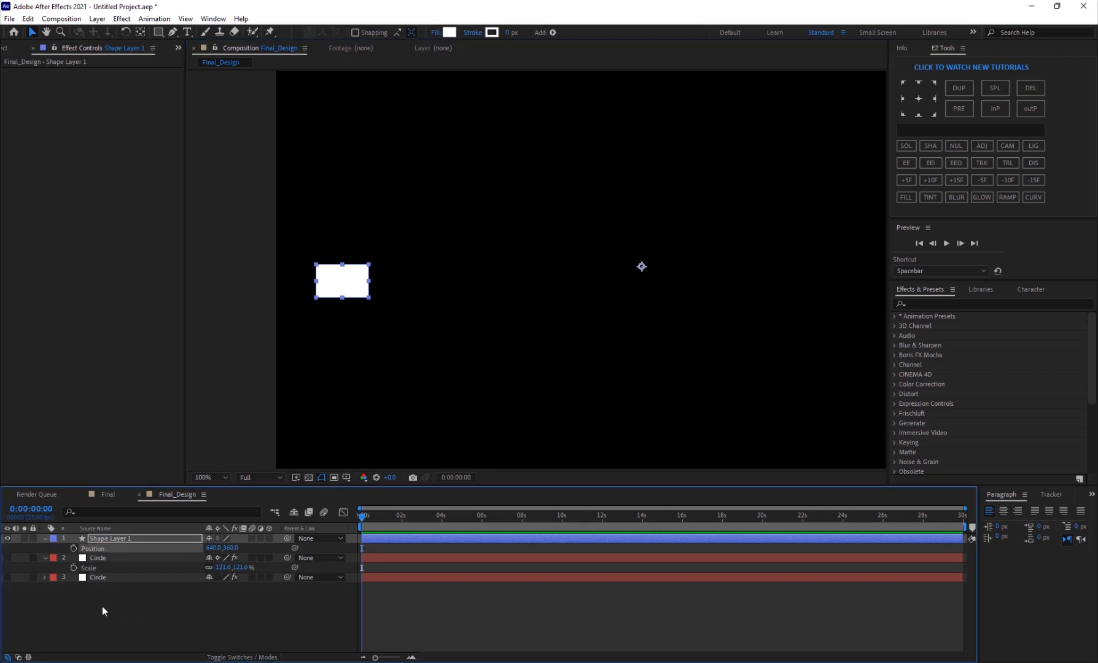
left_click(102, 607)
left_click(105, 547)
right_click(111, 550)
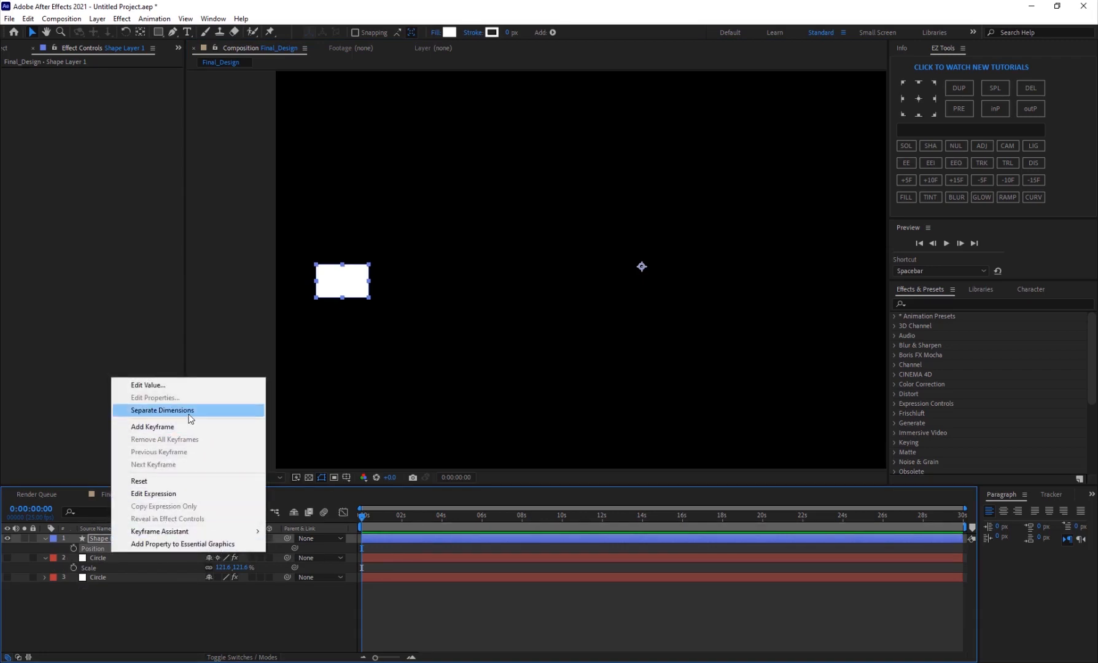
left_click(190, 419)
left_click(130, 611)
Add the expression value+index*100 to the rectangle layer's X Position
left_click(116, 551)
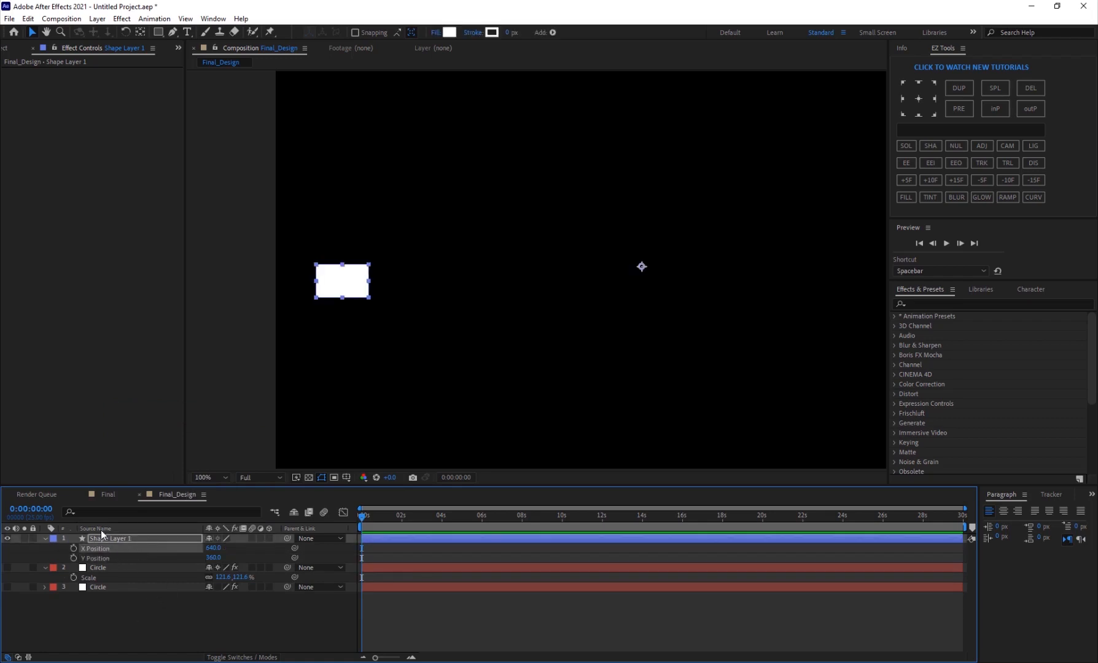
left_click(73, 549, "alt")
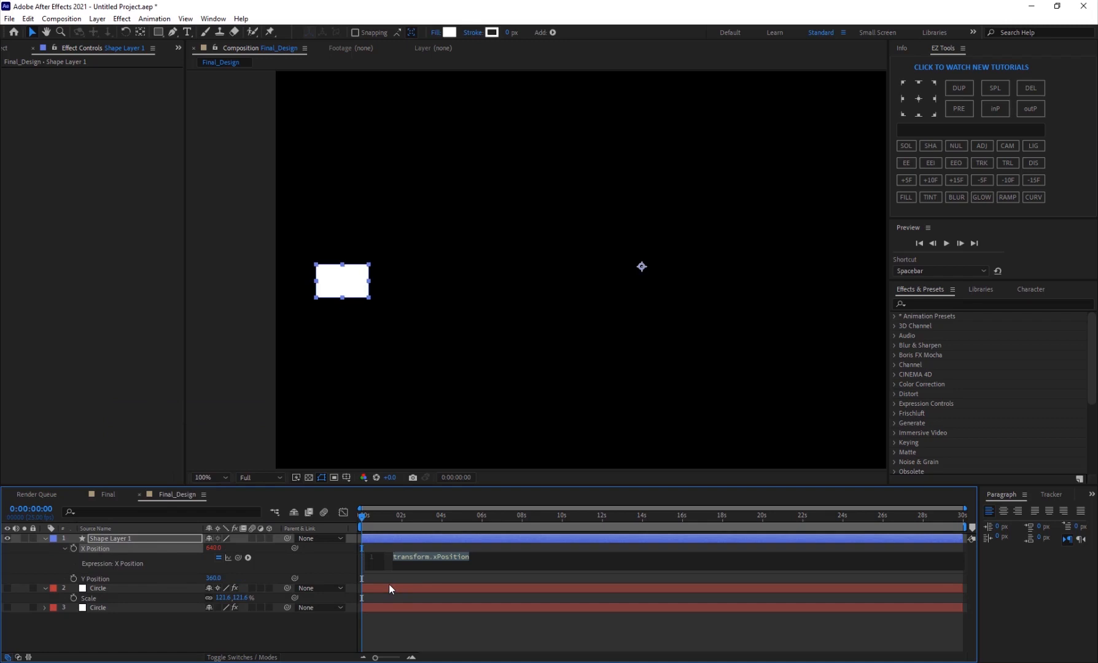
type("value")
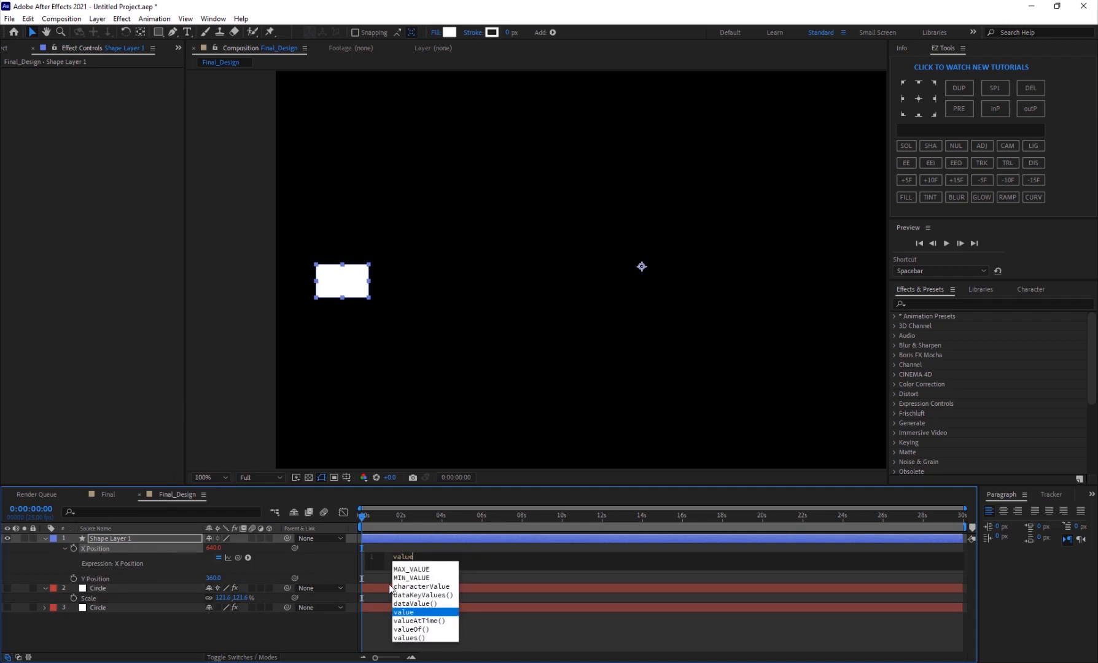
key("Return")
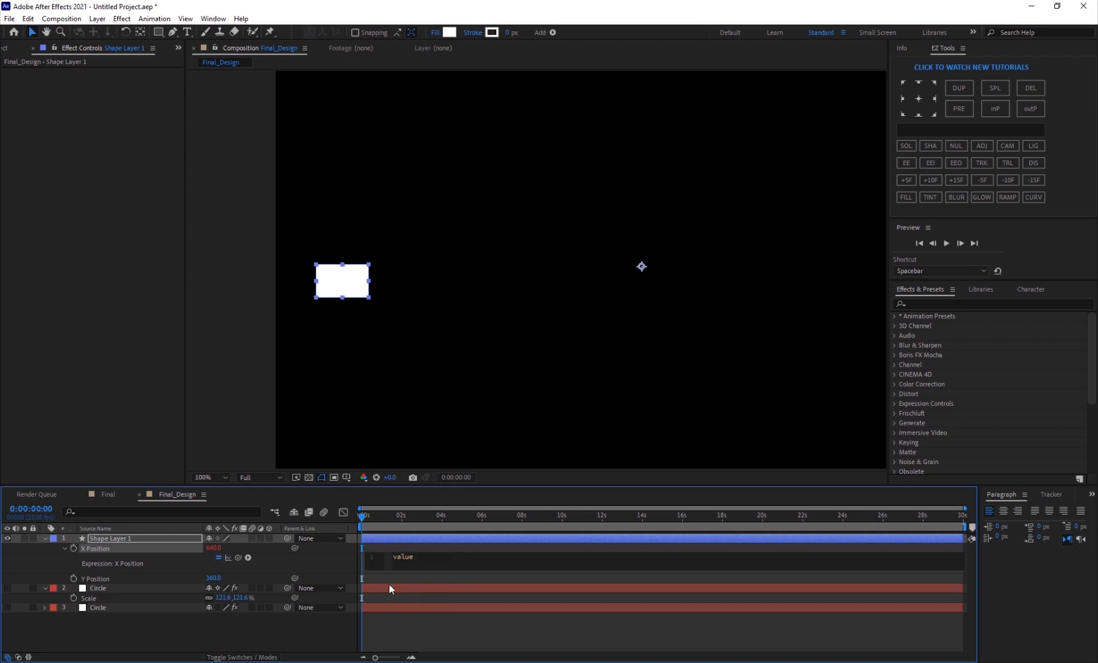
type("+index")
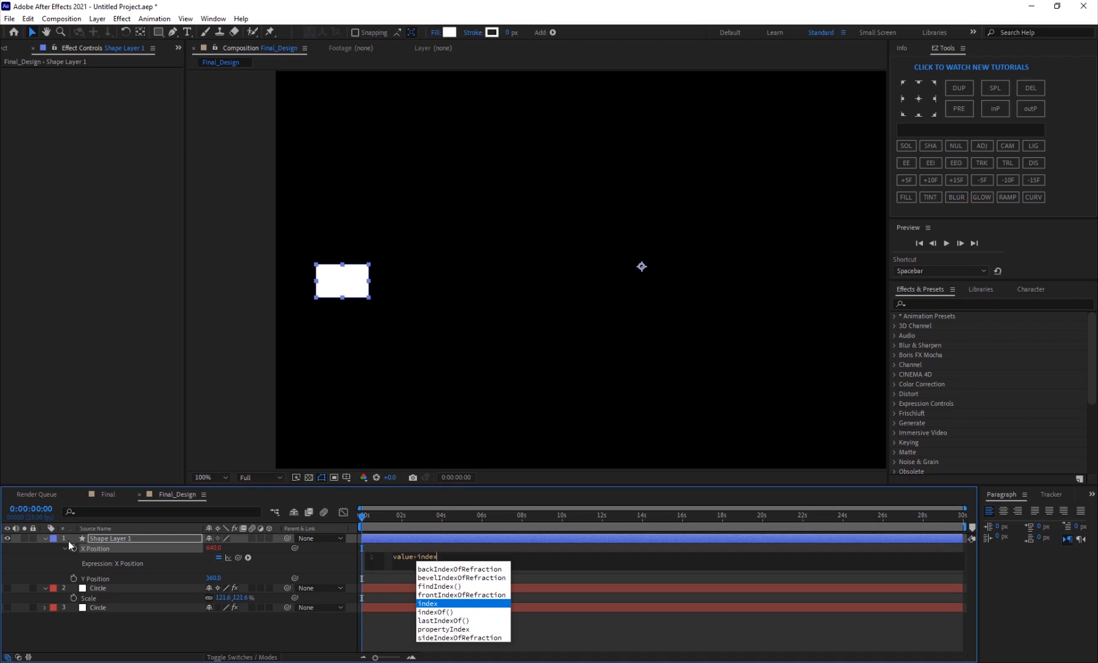
type("+")
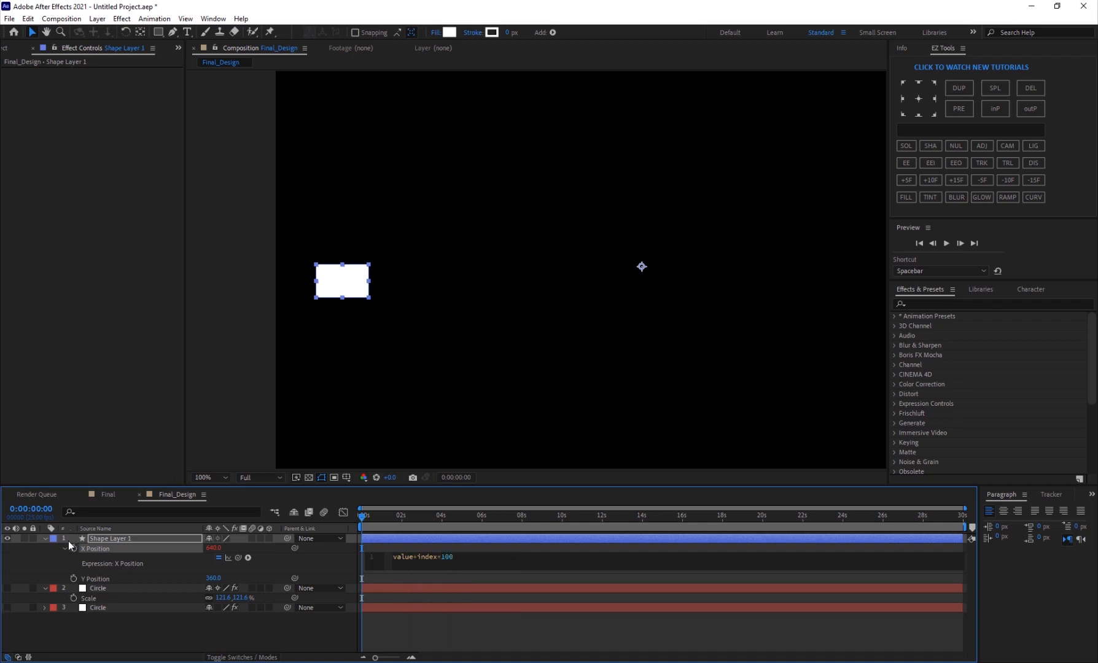
key("KP_Enter")
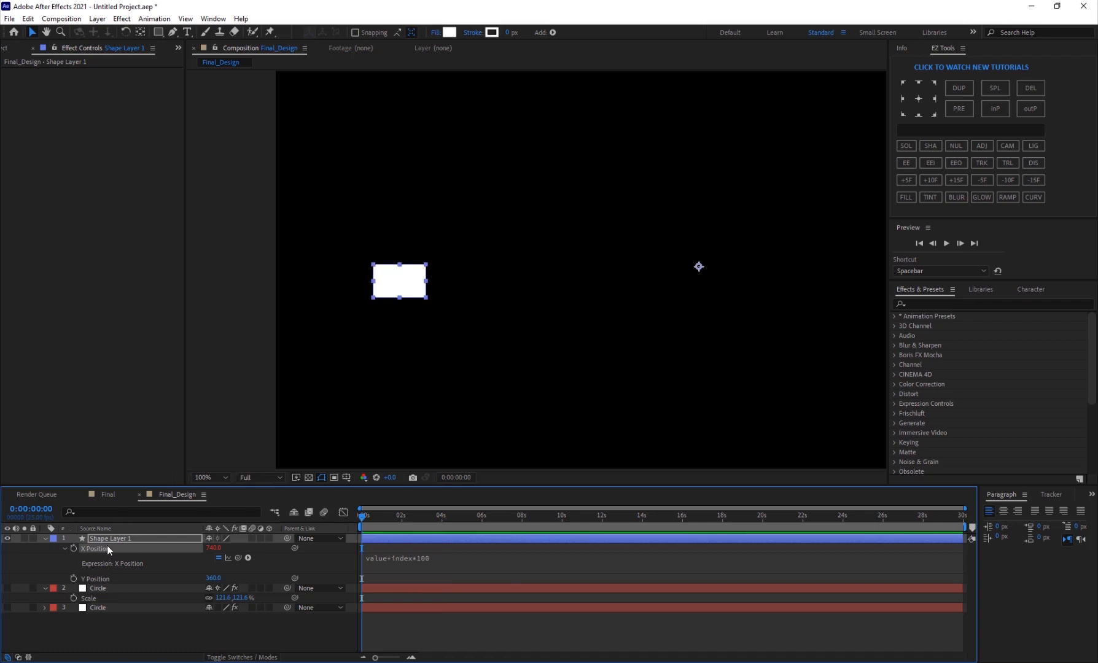
Try out the index-based spacing by duplicating the rectangle layer three times, and delete the copies
left_click(110, 540)
key("ctrl+d")
key("ctrl+d")
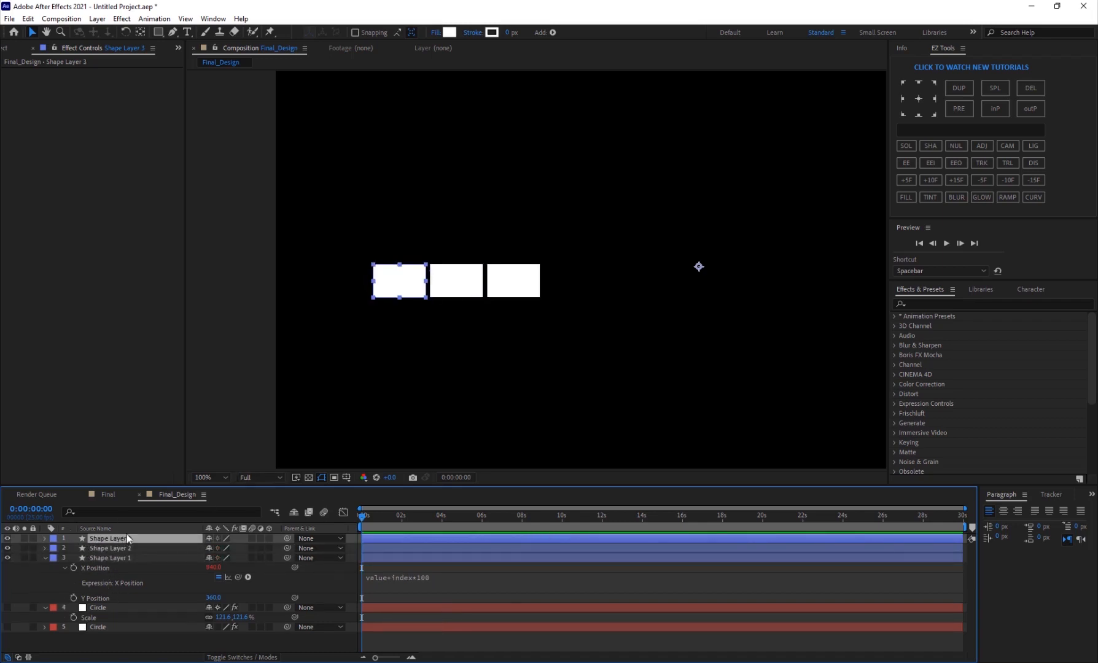
key("ctrl+d")
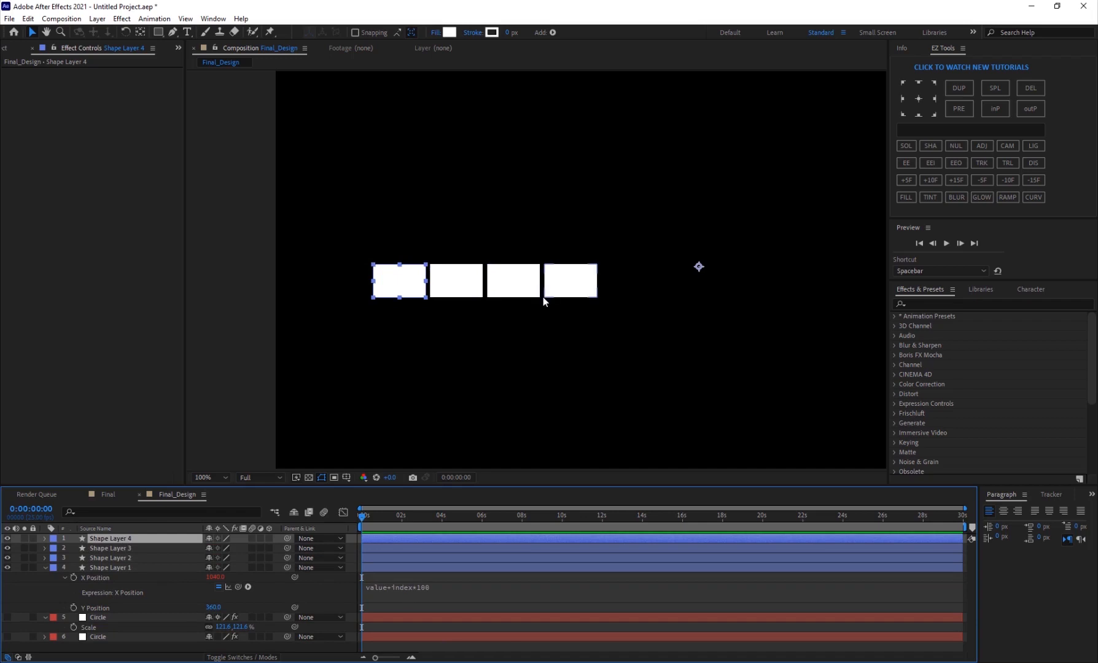
scroll(543, 296, "down", 2)
left_click_drag(555, 302, 490, 294)
scroll(502, 266, "up", 2)
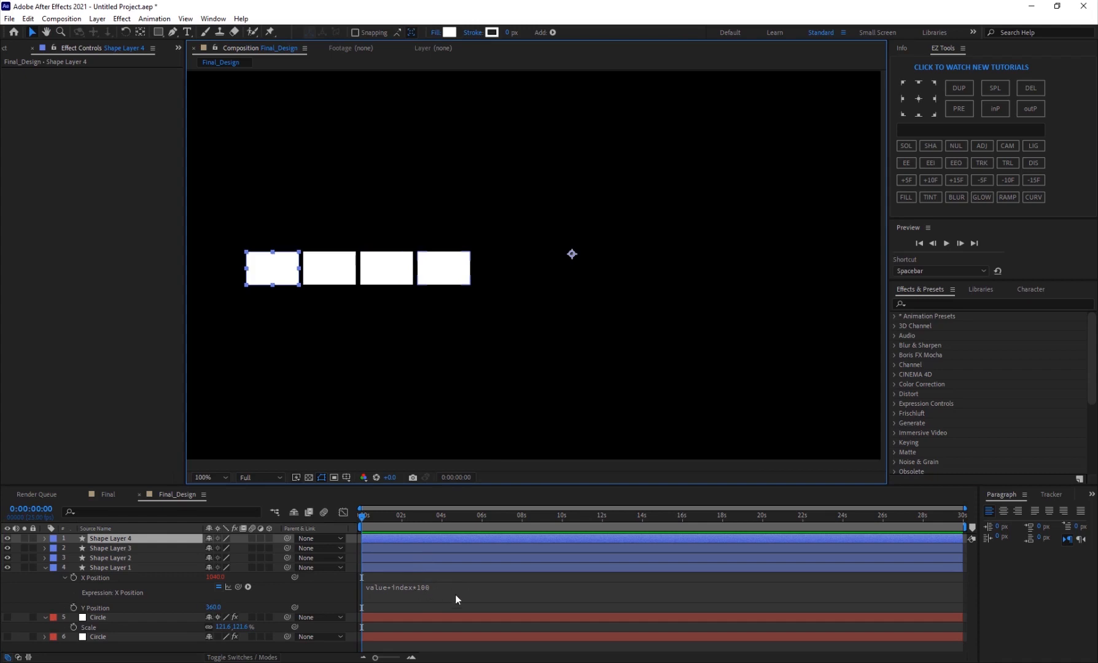
left_click(112, 558, "shift")
key("Delete")
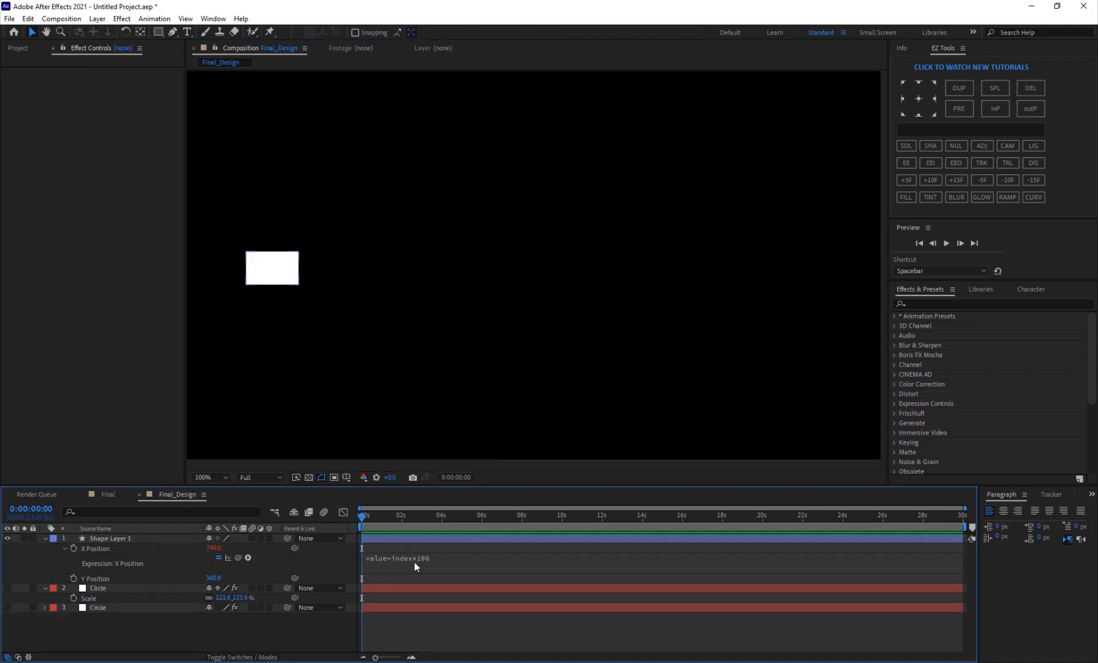
Duplicate Shape Layer 1 nine times to form a row of ten rectangles, and collapse its properties
left_click(452, 559)
left_click(119, 543)
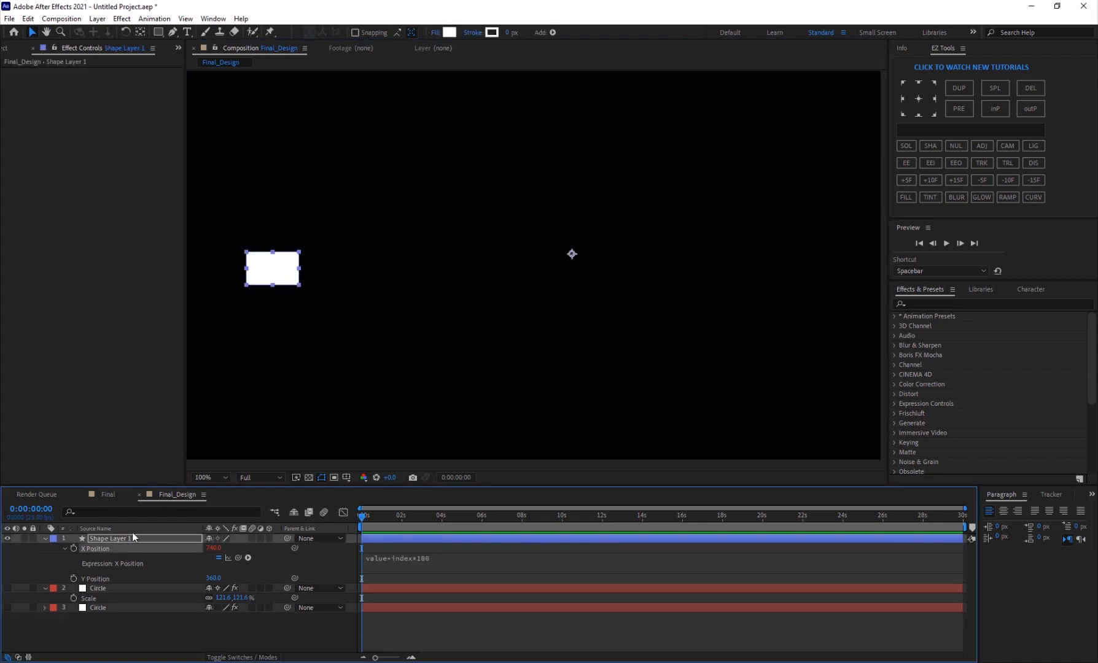
key("ctrl+d")
key("ctrl+d")
key("ctrl+d")
key("ctrl+d")
key("ctrl+d")
key("comma")
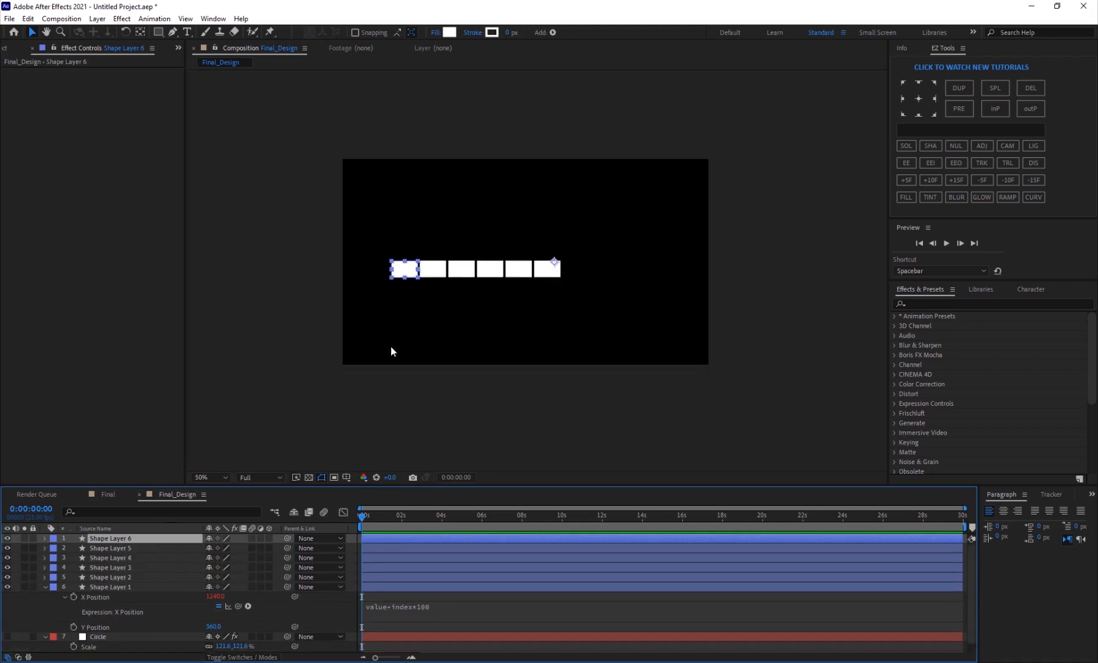
key("ctrl+d")
key("ctrl+d")
key("ctrl+d")
key("ctrl+d")
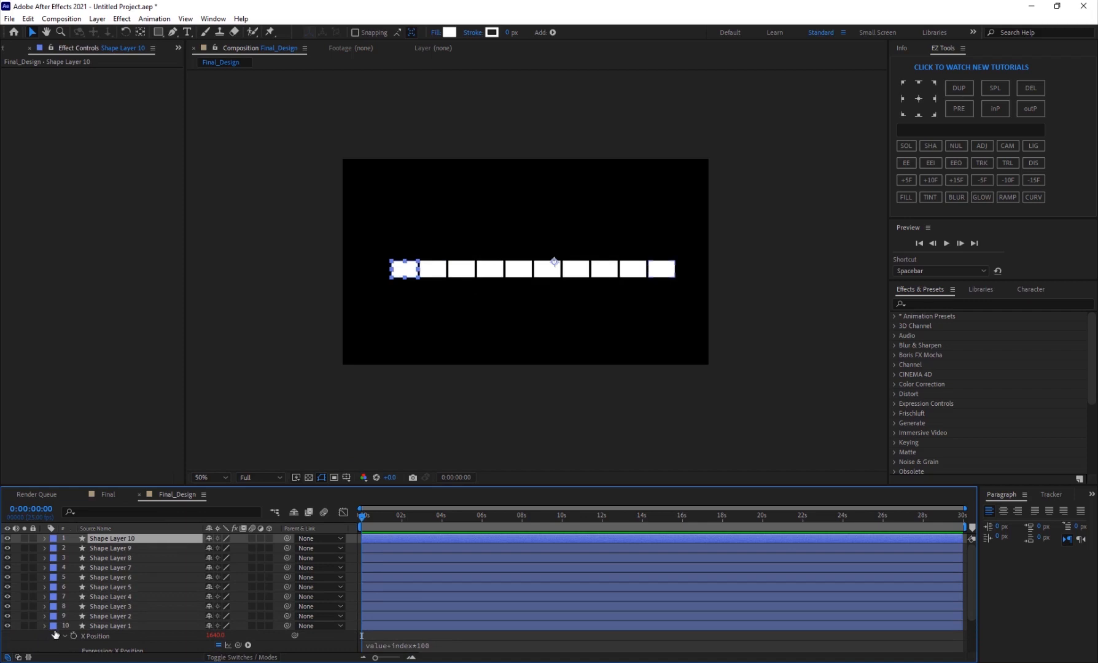
left_click(44, 626)
scroll(123, 632, "down", 1)
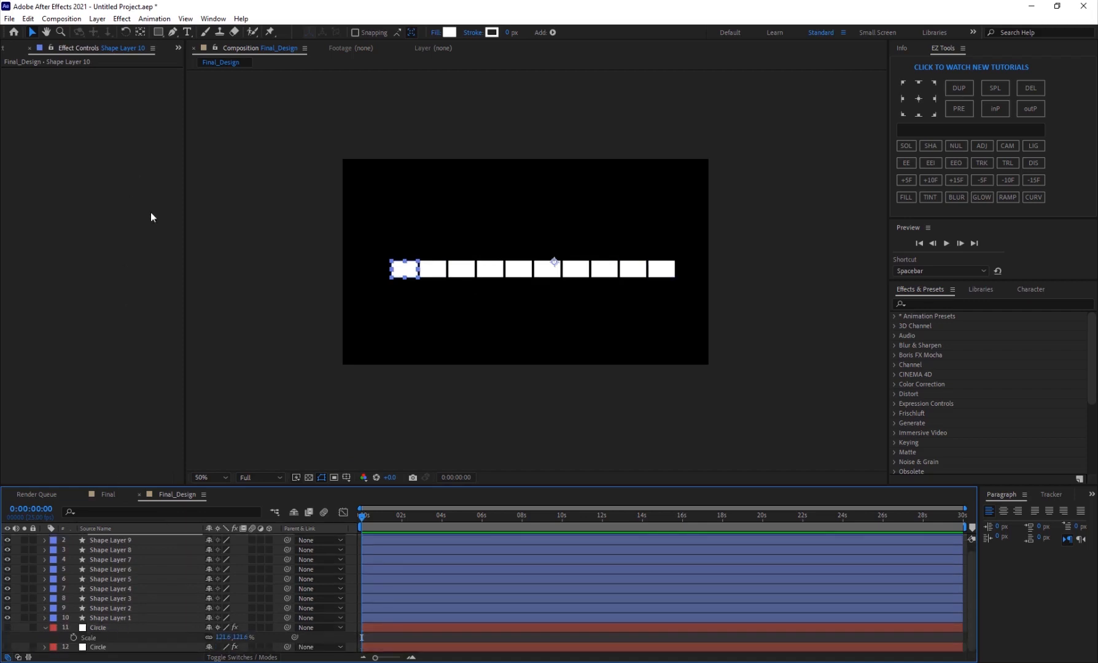
Create a null object and parent all ten rectangle shape layers to it
left_click(96, 19)
mouse_move(128, 32)
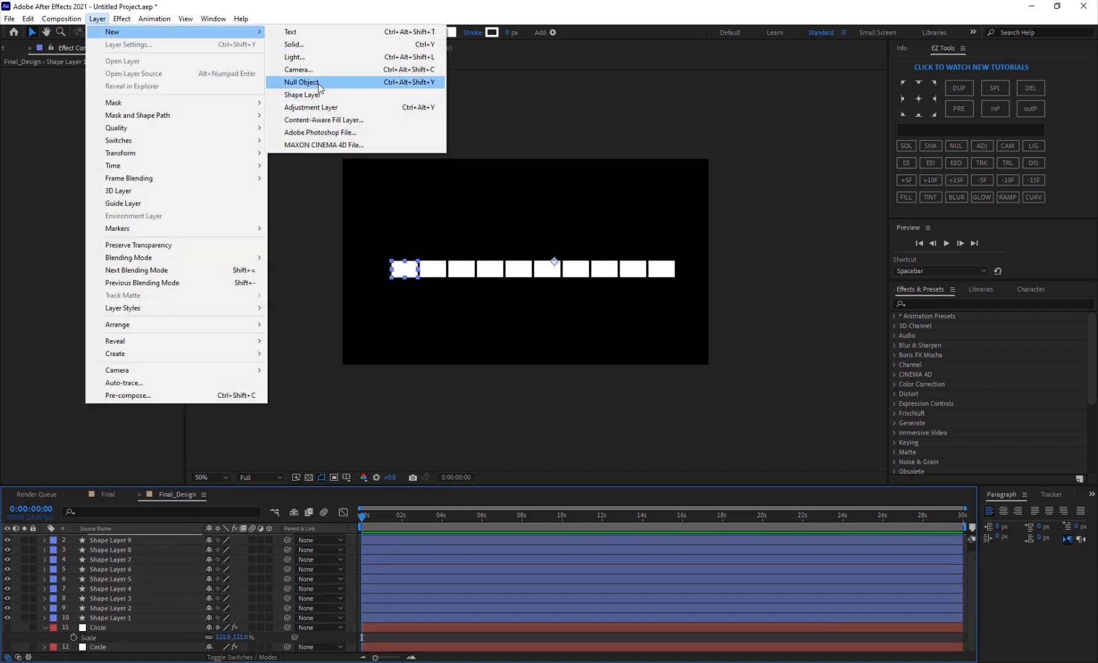
left_click(319, 83)
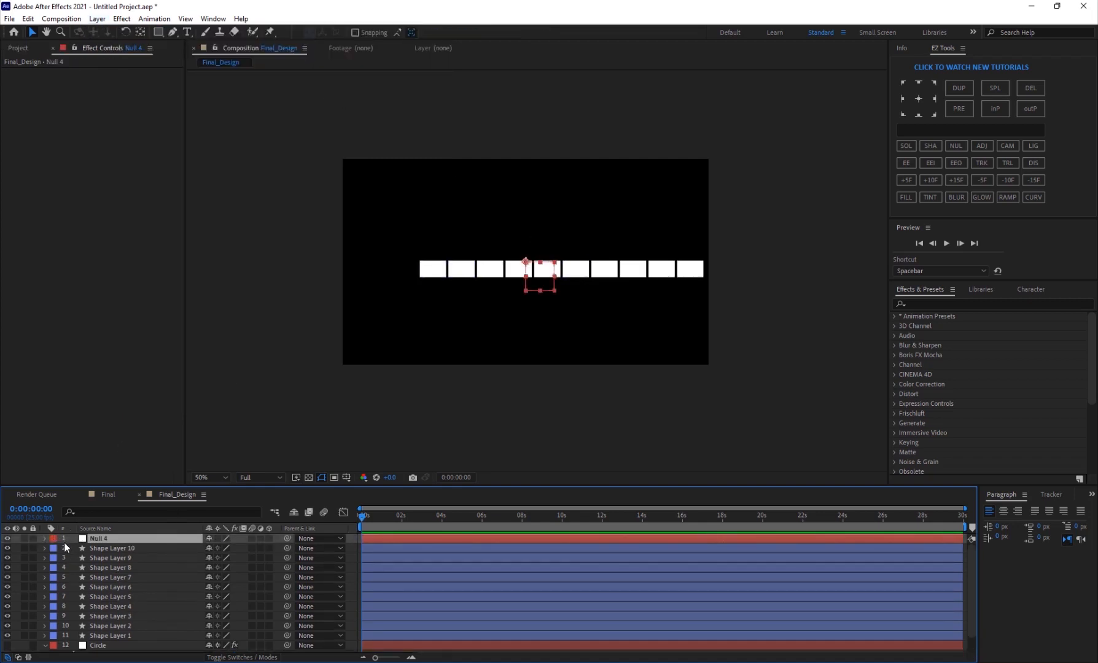
left_click(128, 549)
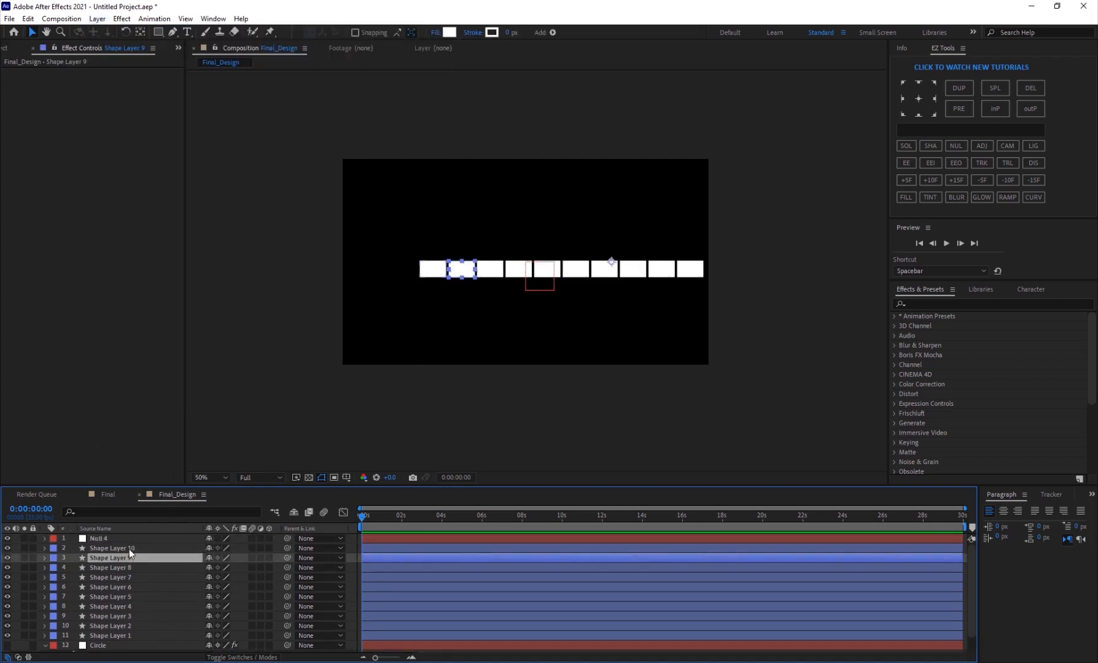
left_click(122, 636, "shift")
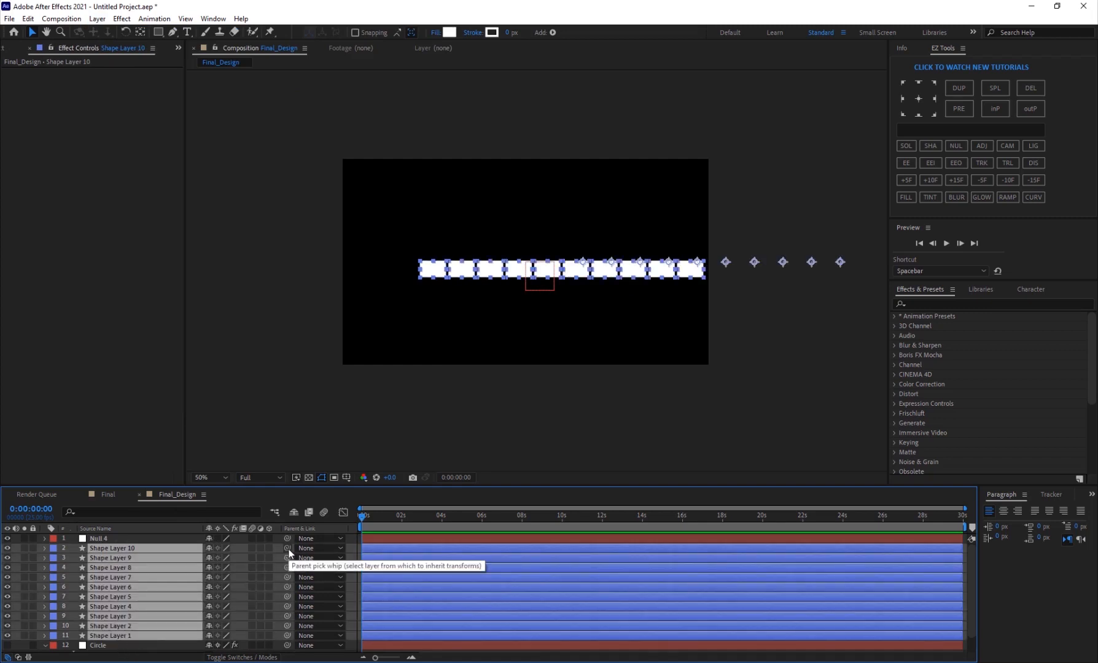
left_click_drag(288, 549, 133, 536)
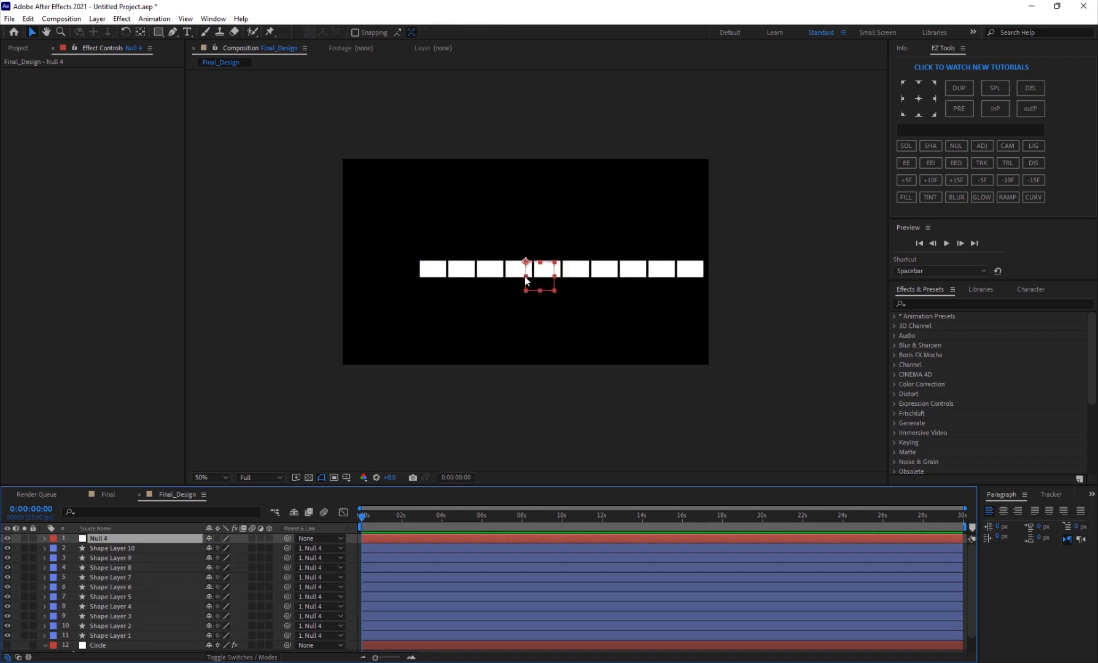
Shift the rectangle row towards the left half of the frame using its null, and add a new adjustment layer above all layers
left_click_drag(548, 277, 515, 284)
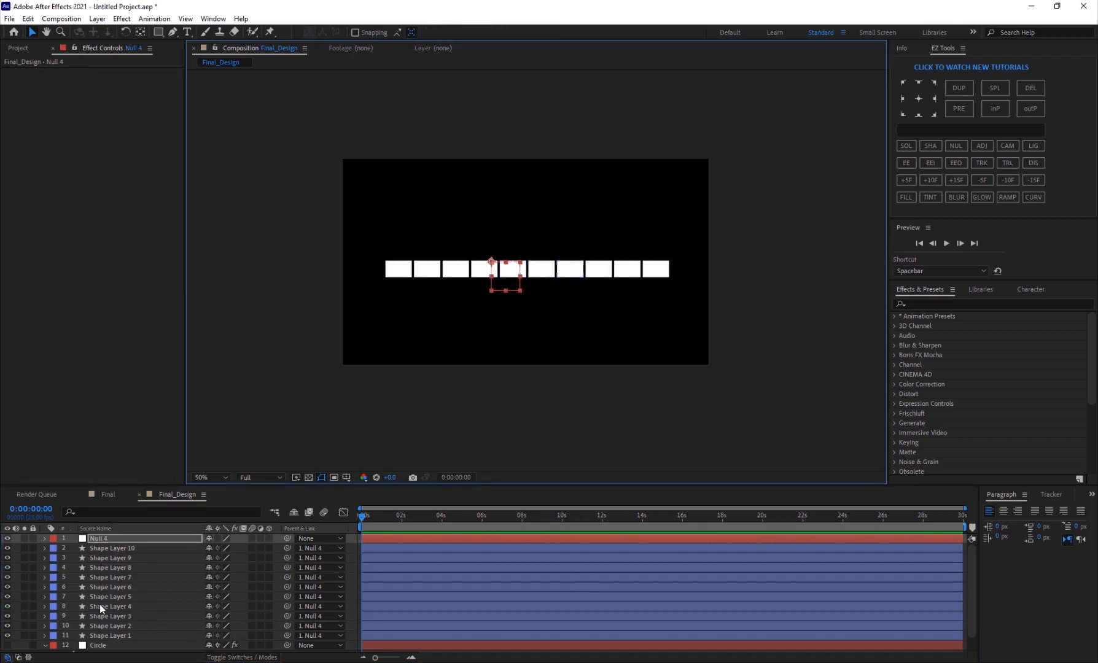
key("period")
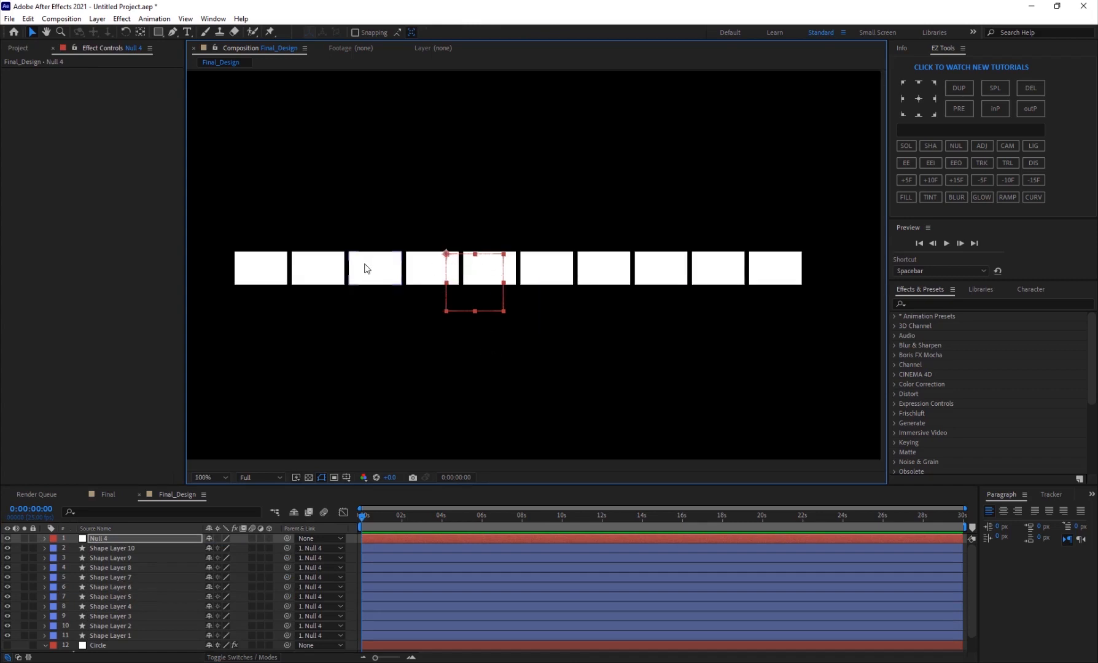
left_click(96, 19)
mouse_move(102, 34)
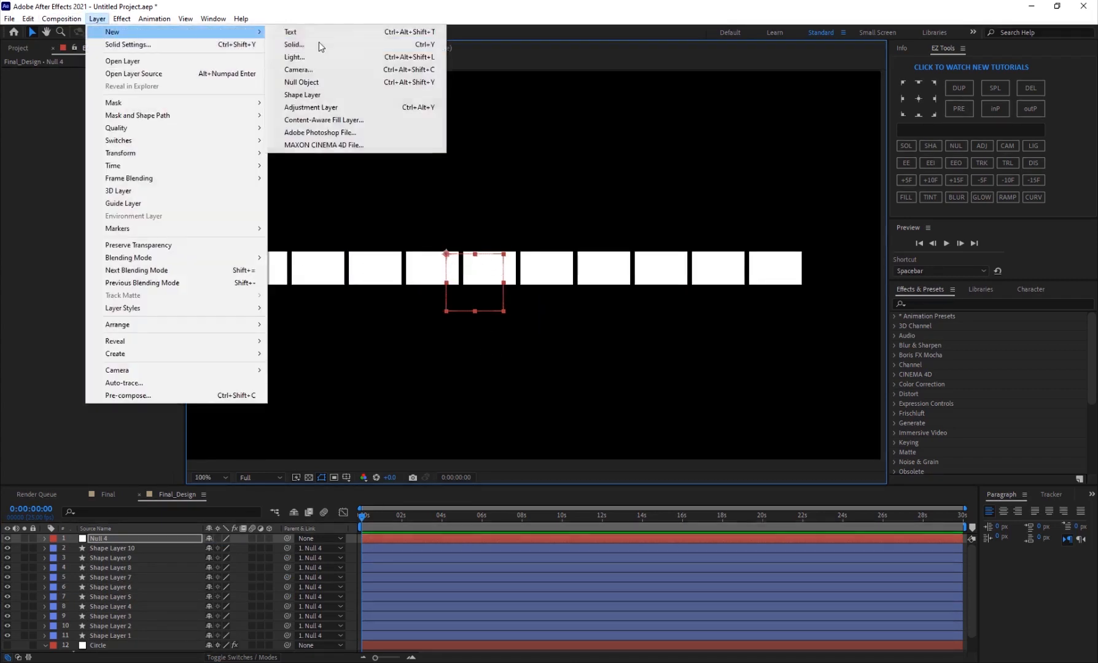
left_click(341, 105)
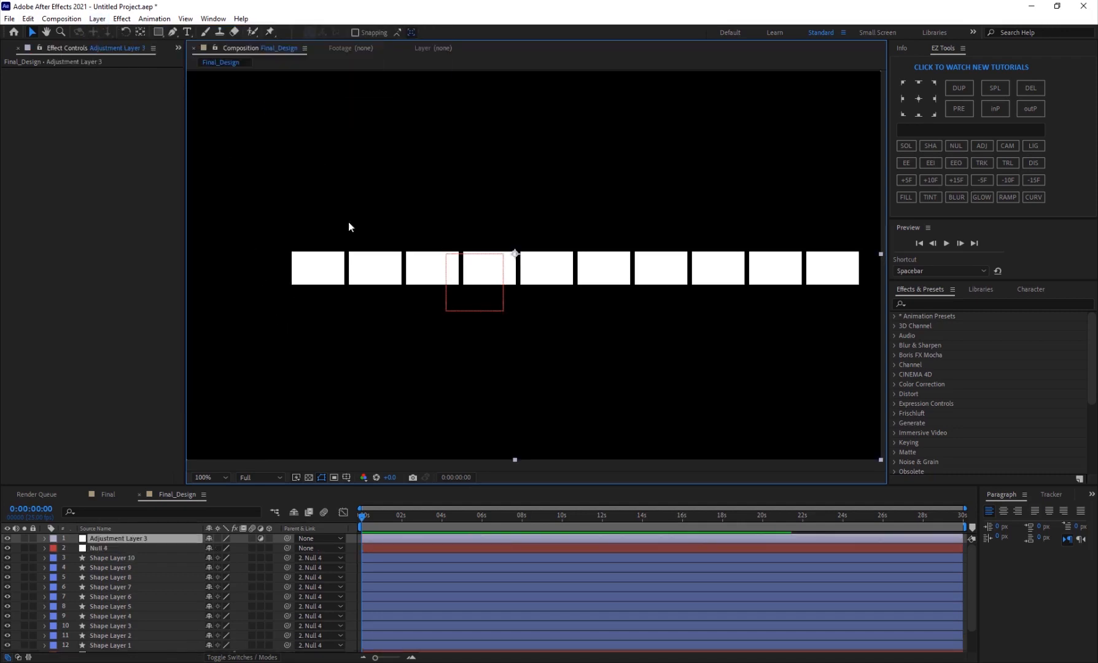
key("comma")
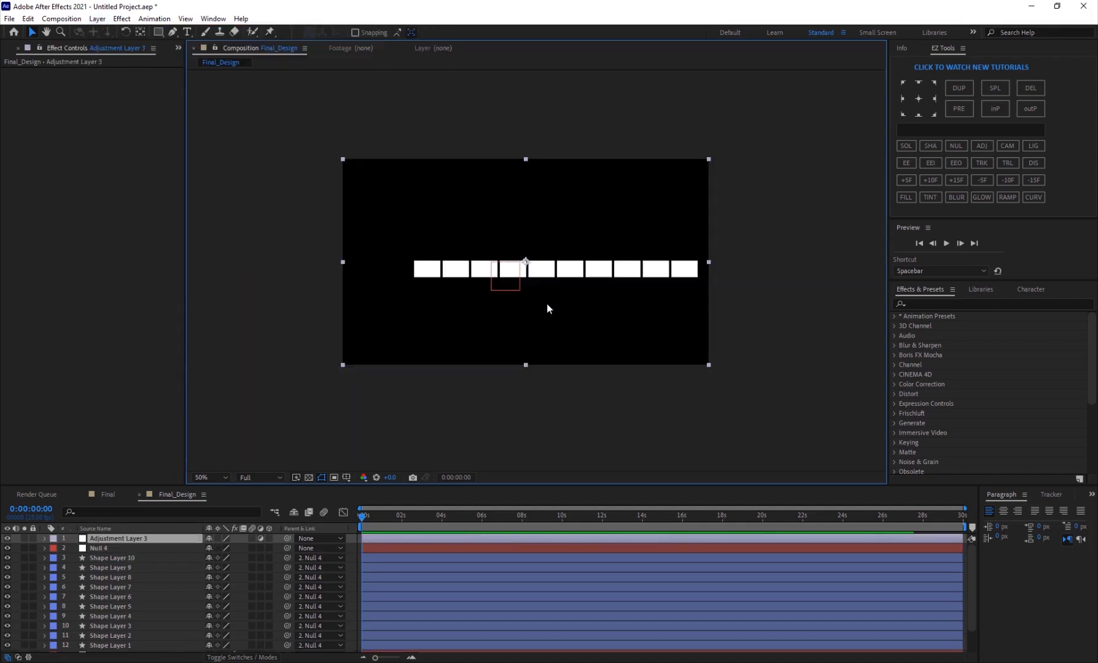
Move Null 4 further left to recentre the row of rectangles in the composition
left_click(98, 549)
left_click_drag(510, 284, 487, 282)
left_click(120, 539, "shift")
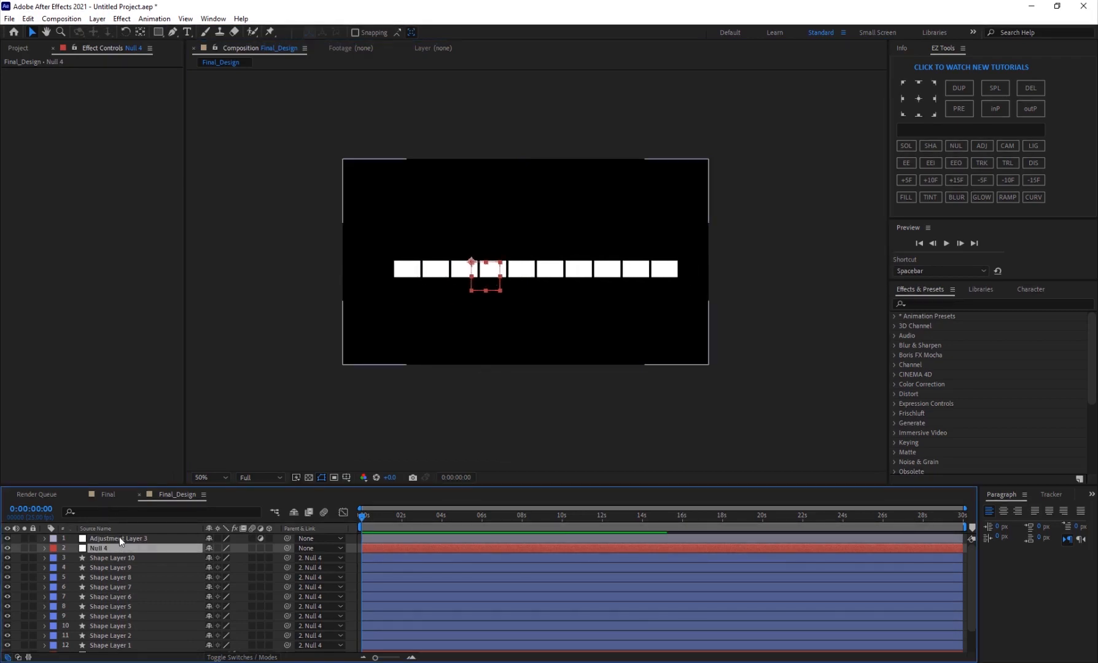
Apply Polar Coordinates to the adjustment layer with Rect to Polar conversion and 100% interpolation
left_click(119, 539)
left_click(121, 18)
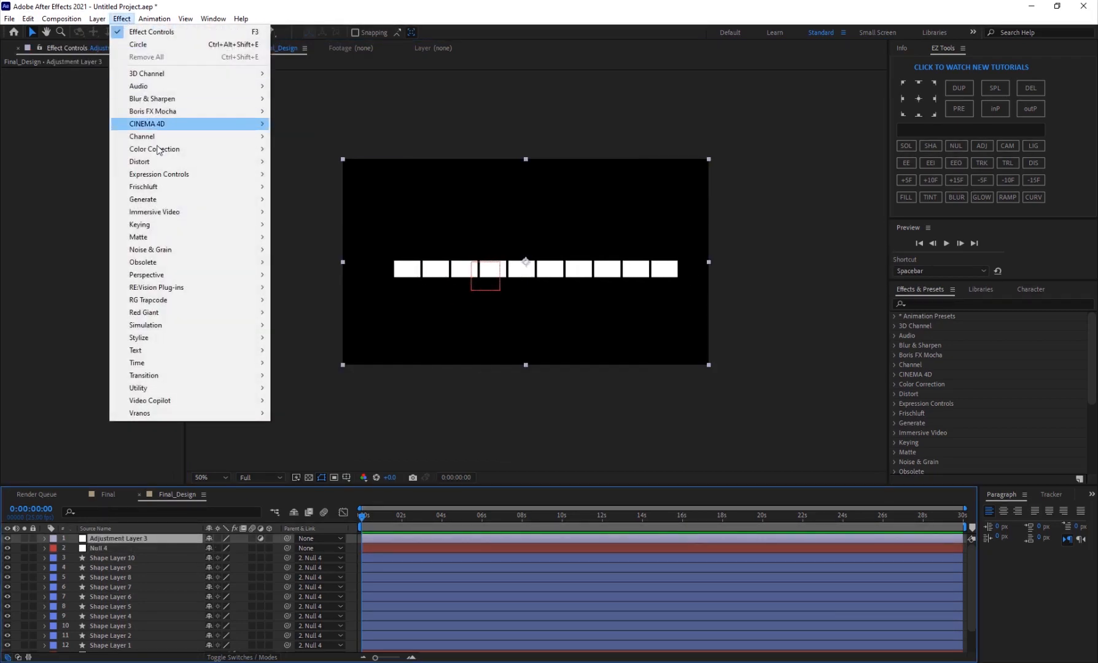
mouse_move(157, 163)
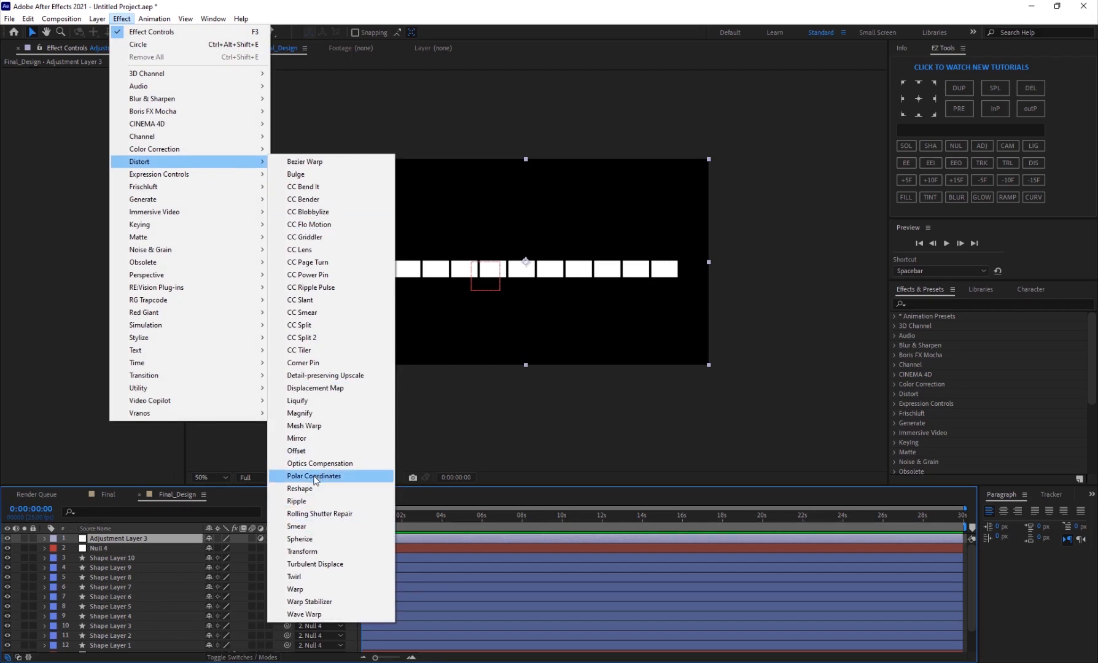
left_click(315, 478)
left_click(134, 92)
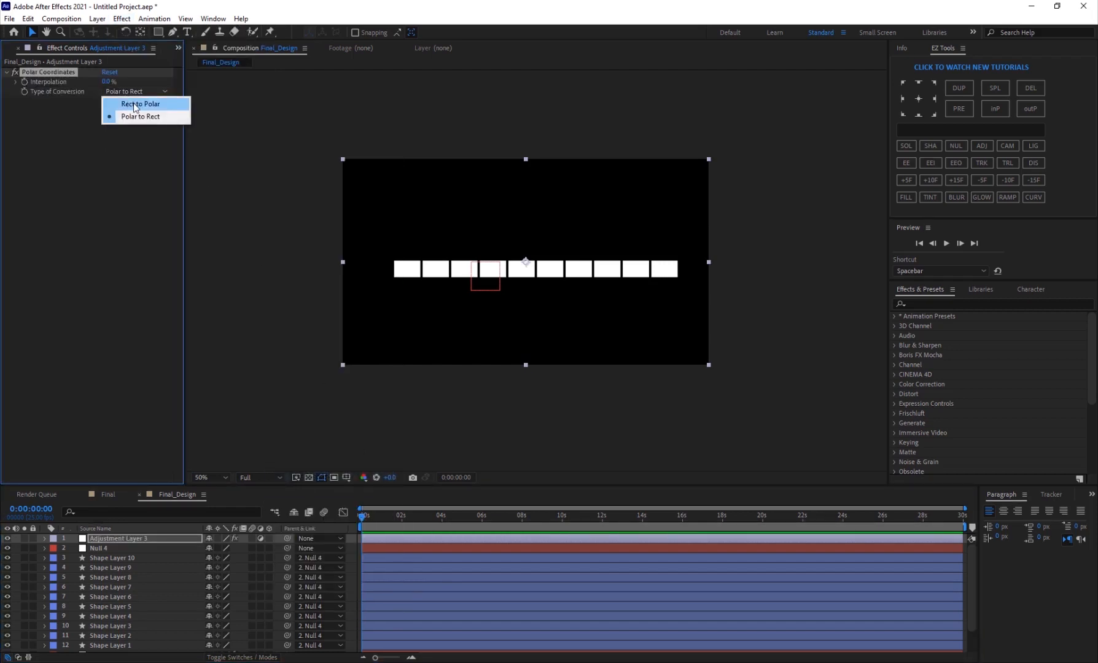
left_click(135, 106)
left_click_drag(106, 85, 209, 102)
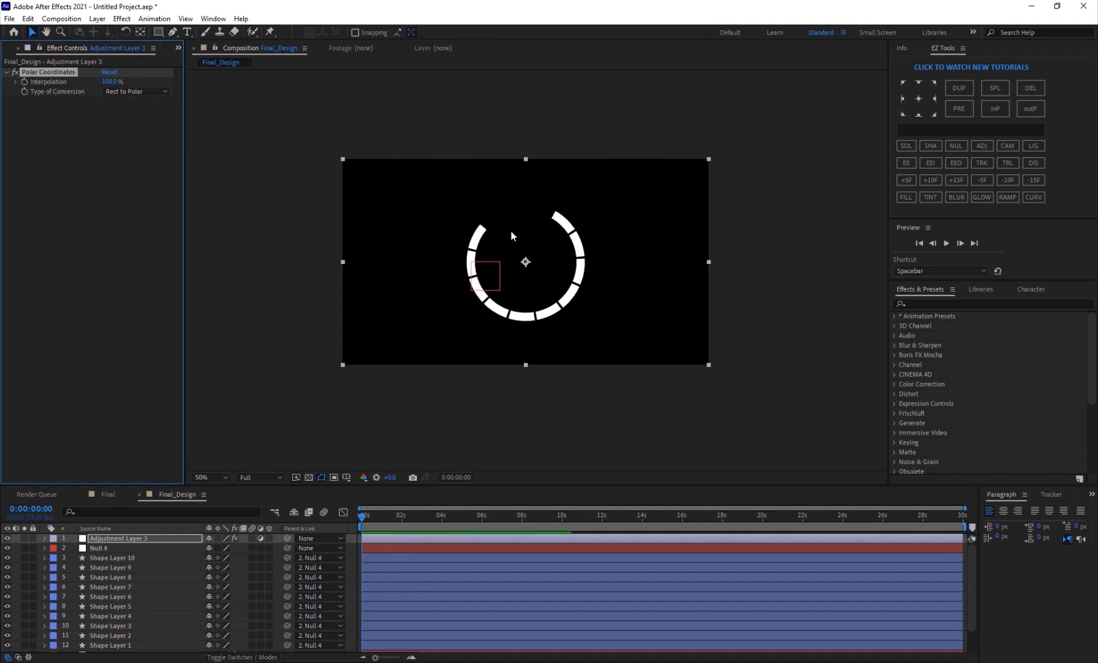
key("period")
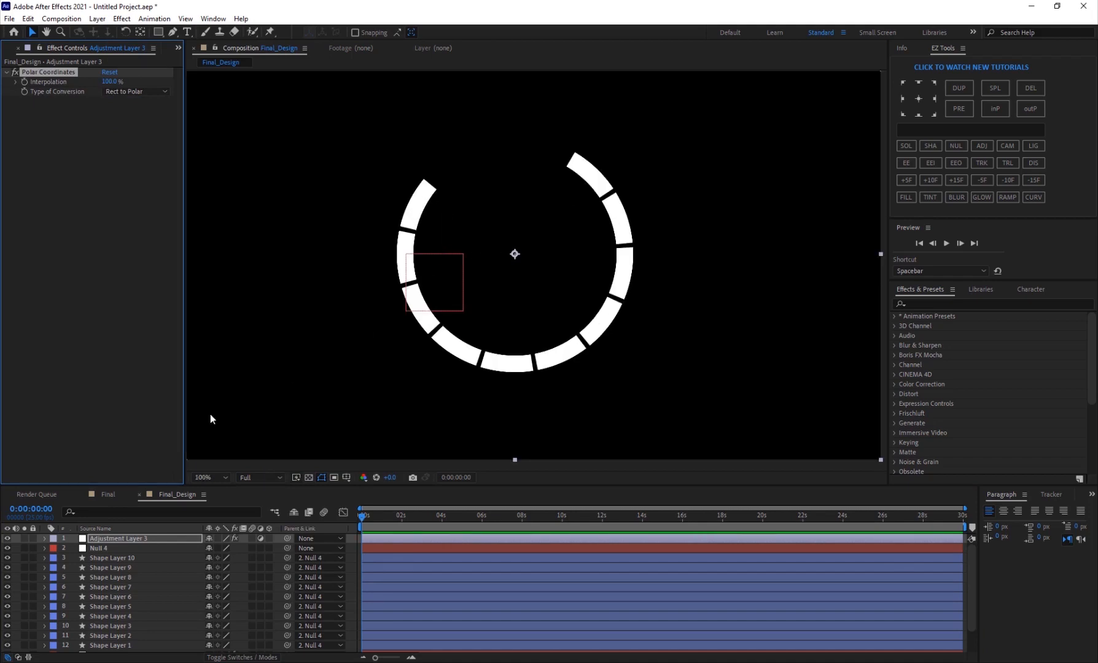
Move Null 4 up and slightly right to shrink the ring, and duplicate Shape Layer 10 twice to add segments
left_click(104, 550)
left_click_drag(431, 295, 464, 237)
left_click(143, 558)
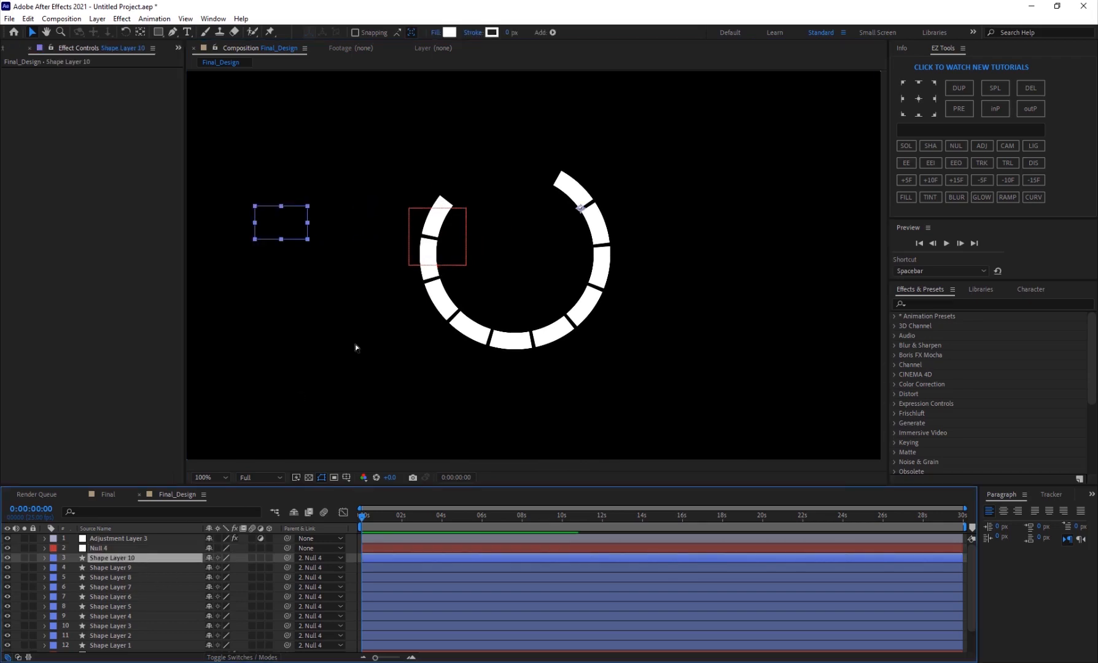
key("ctrl+d")
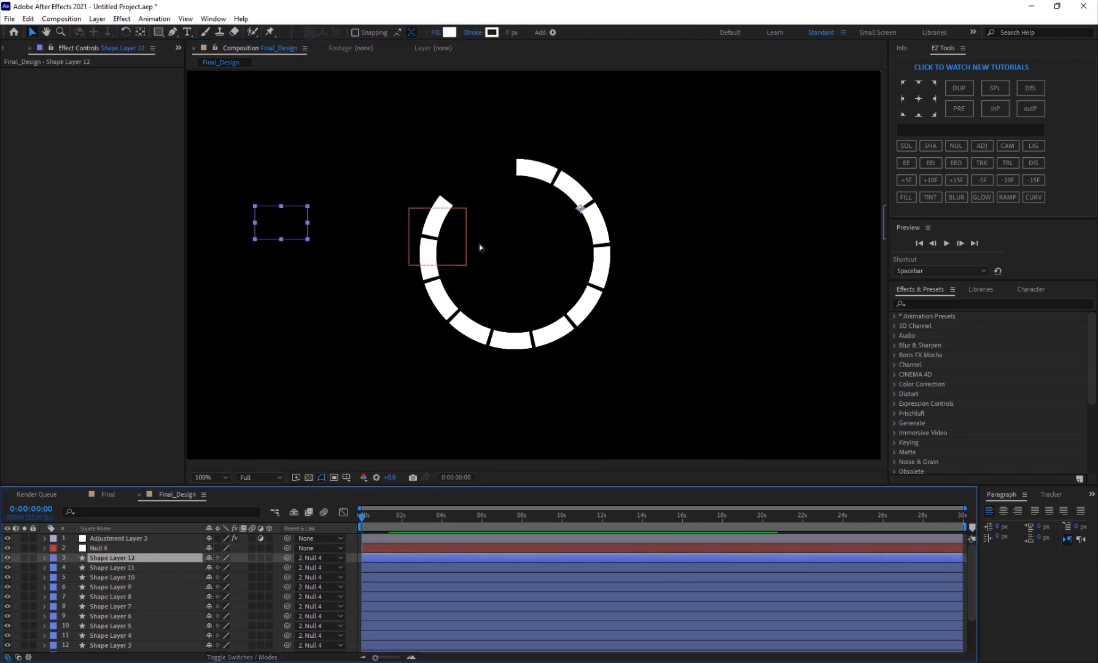
key("ctrl+d")
Shift Null 4 left to rotate the segments around the ring, and duplicate Shape Layer 12 once
left_click(460, 242)
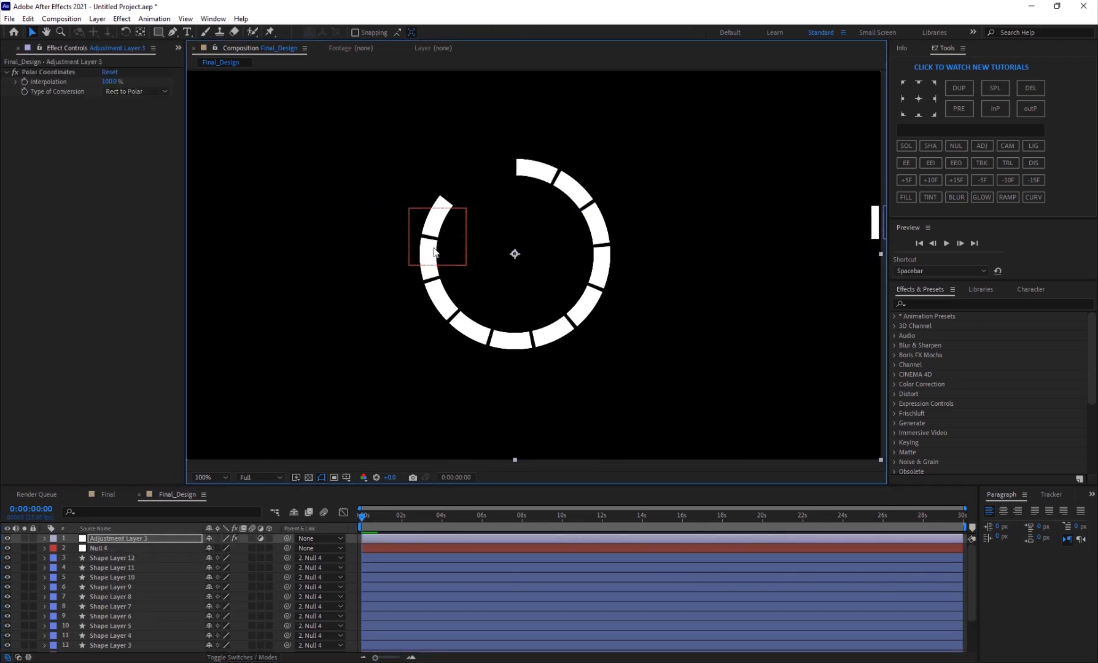
left_click(409, 208)
left_click_drag(444, 249, 361, 236)
left_click(142, 559)
key("ctrl+d")
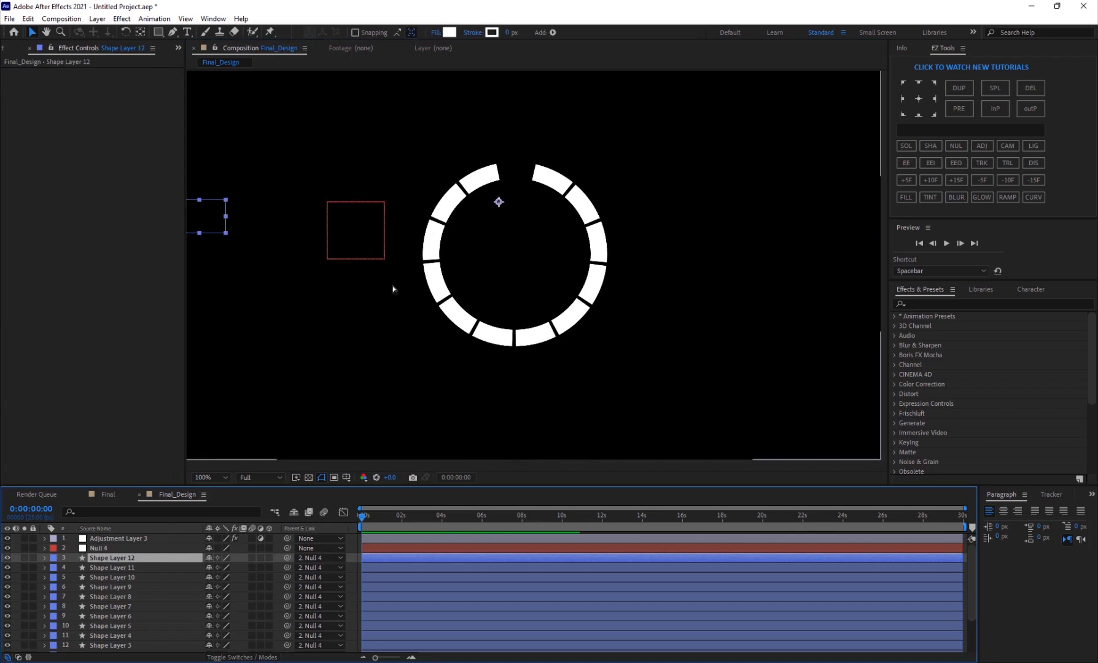
Nudge Null 4 slightly left so the segments close the remaining gap in the ring
left_click(352, 248)
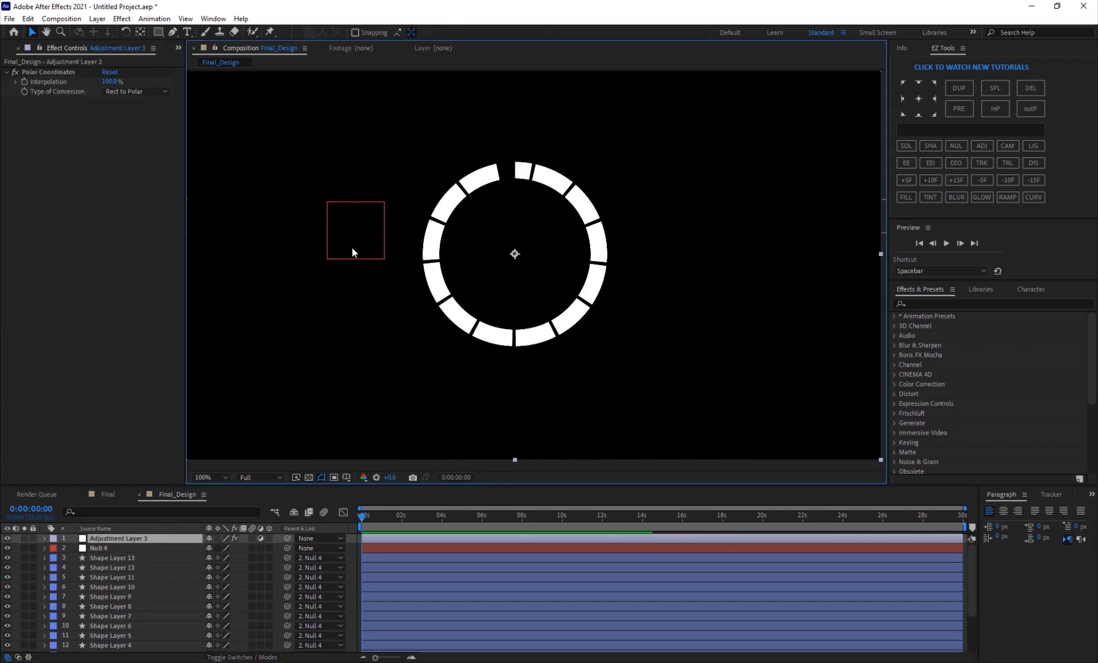
left_click(109, 546)
mouse_move(348, 241)
left_mouse_down()
mouse_move(358, 240)
mouse_move(330, 240)
left_mouse_up()
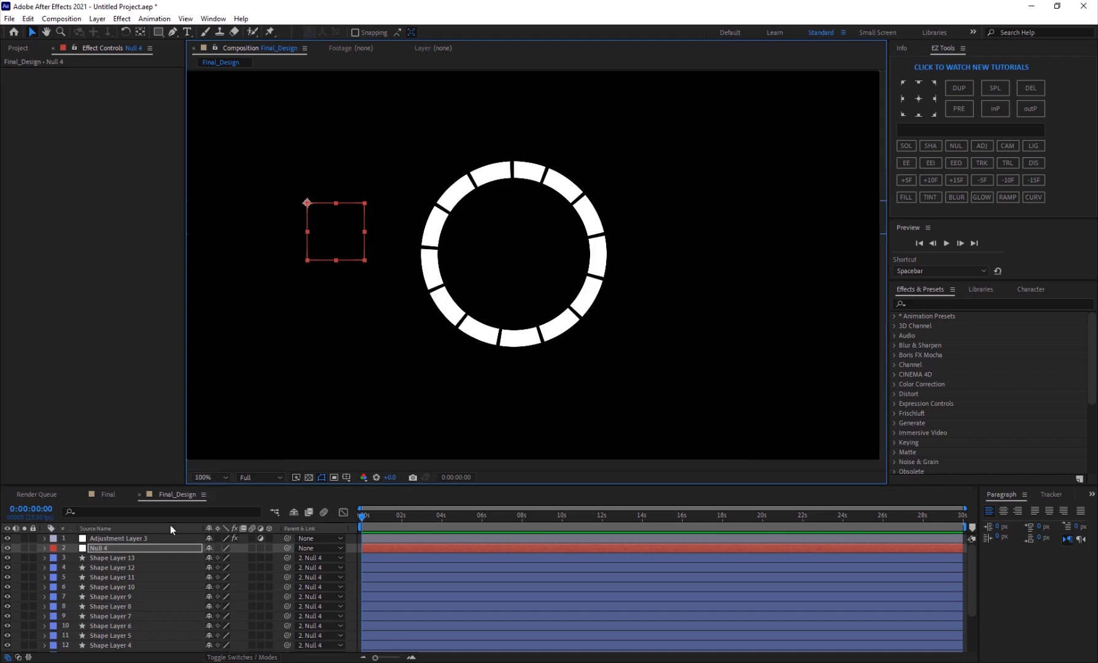
Reveal Null 4's Position property and set its Y value to 275.4
key("p")
left_click(249, 564)
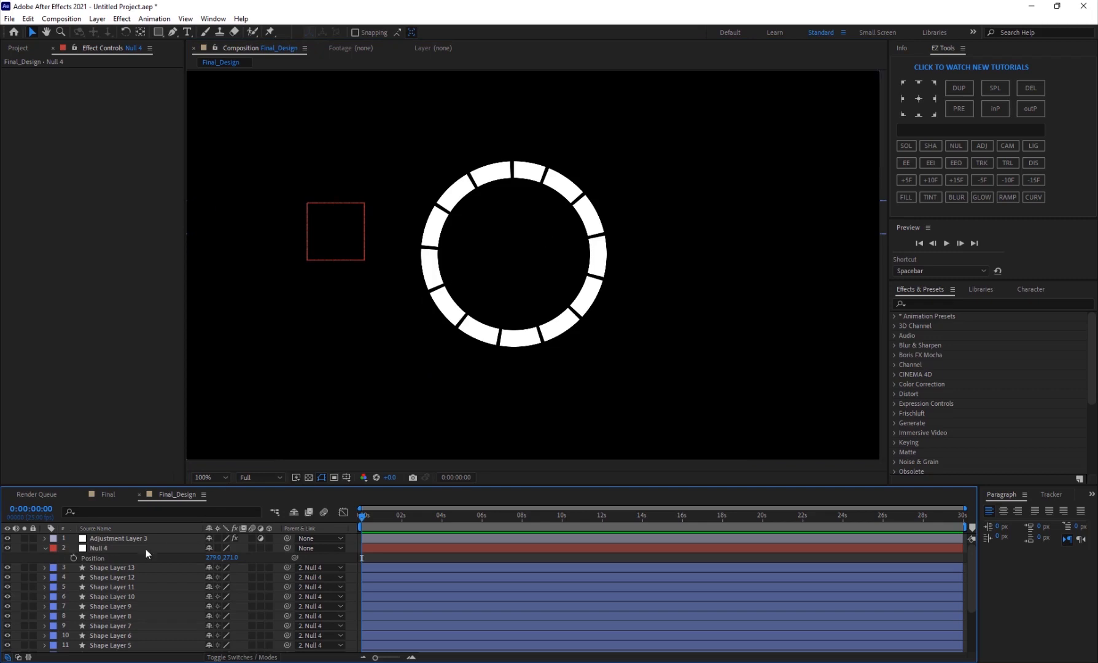
left_click(105, 560)
left_click(253, 560)
mouse_move(232, 562)
left_mouse_down()
mouse_move(242, 560)
mouse_move(218, 560)
mouse_move(246, 558)
mouse_move(215, 558)
mouse_move(248, 559)
mouse_move(233, 559)
left_mouse_up()
Check the reference footage in the Final composition, and reduce Null 4's Y Position to 244.4 in Final_Design
left_click(108, 494)
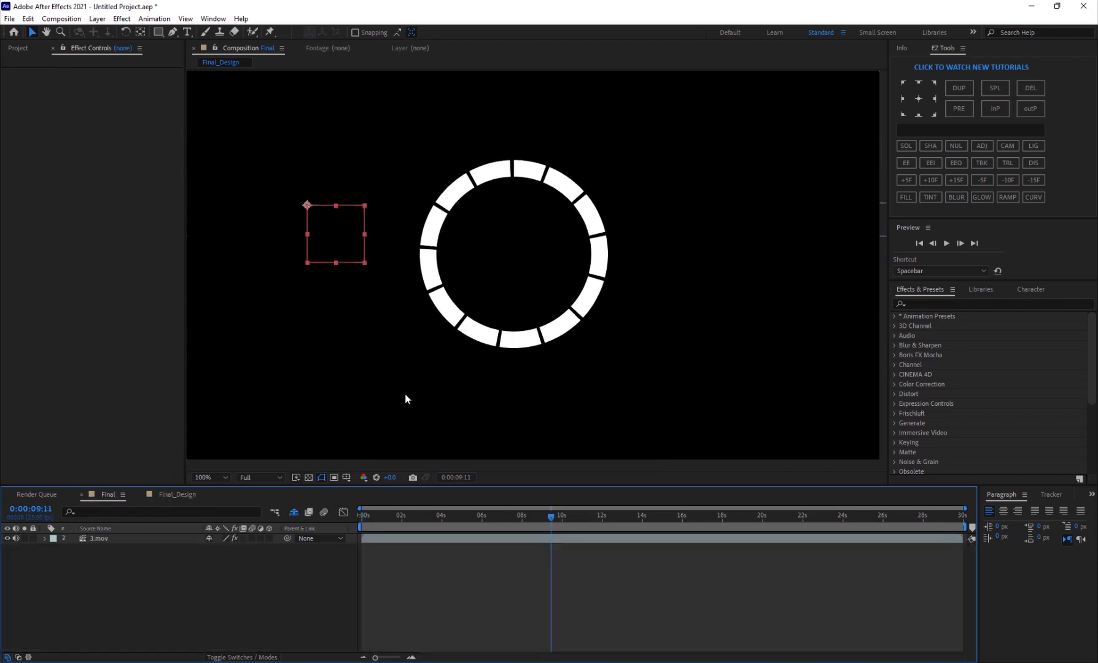
left_click(175, 494)
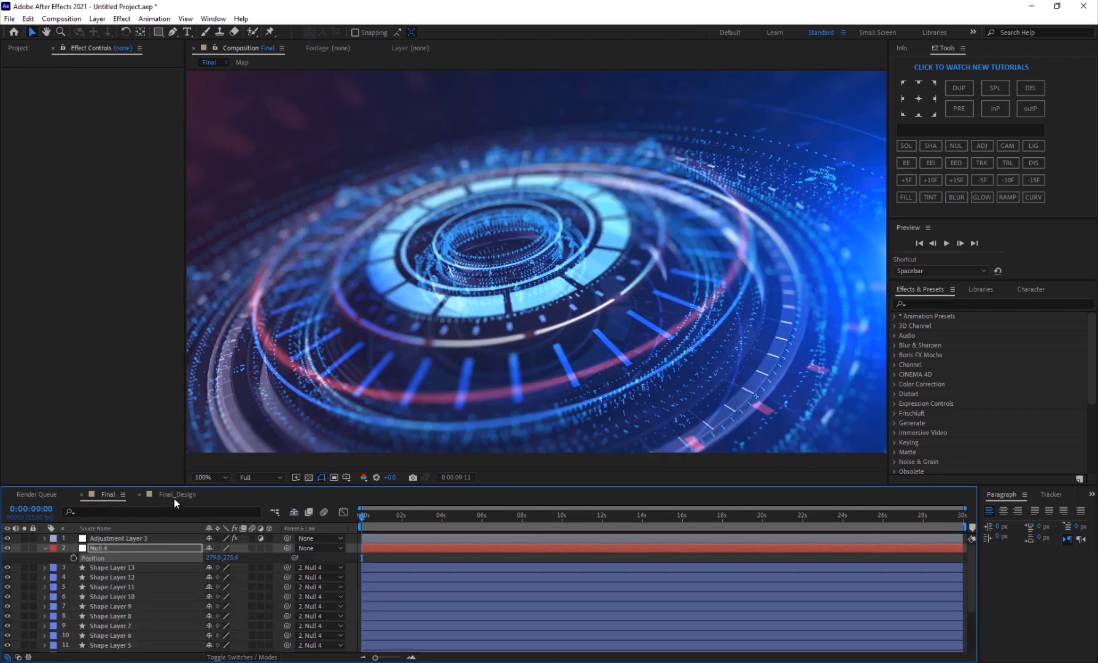
left_click_drag(229, 557, 228, 557)
key("comma")
key("comma")
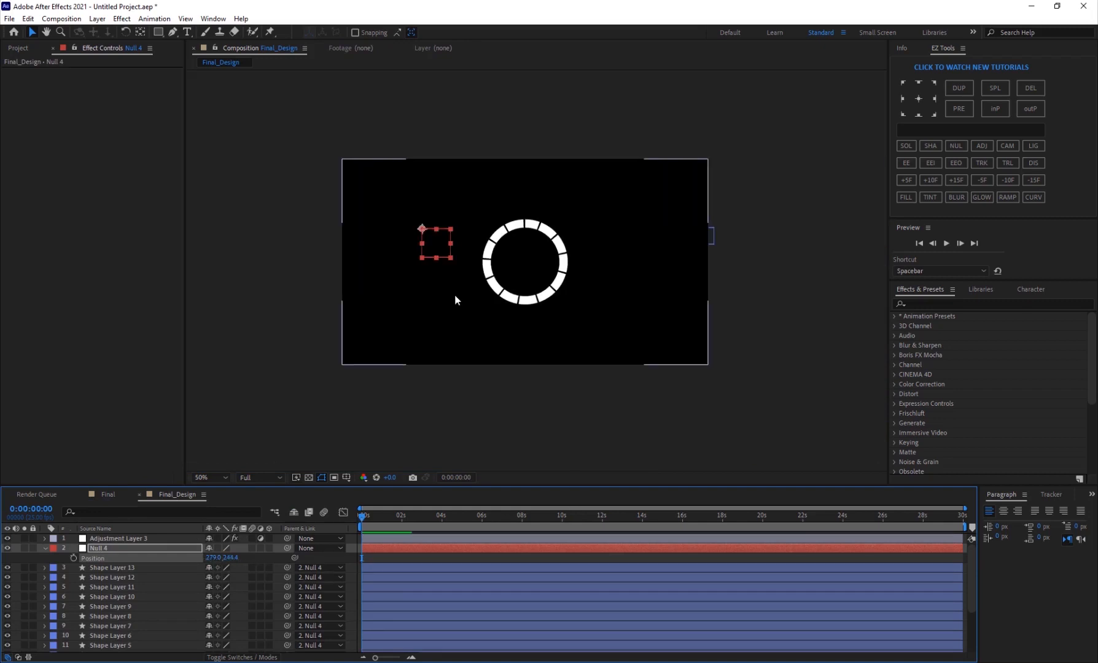
Raise Null 4's Y Position to about 320 to enlarge the segmented ring
left_click(129, 539)
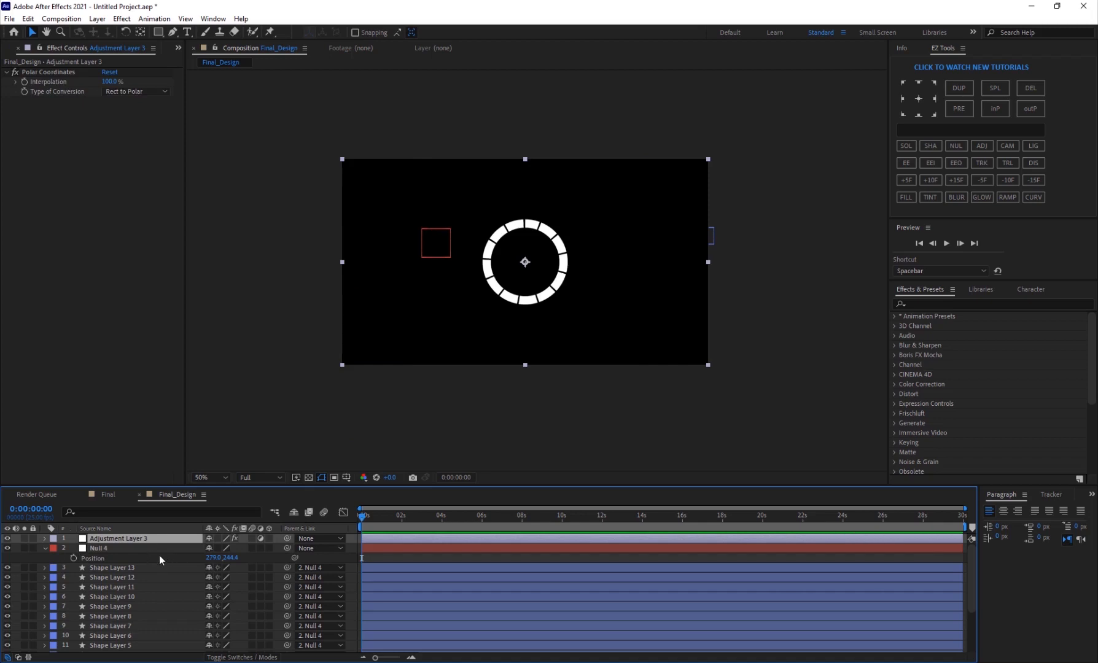
scroll(158, 555, "down", 3)
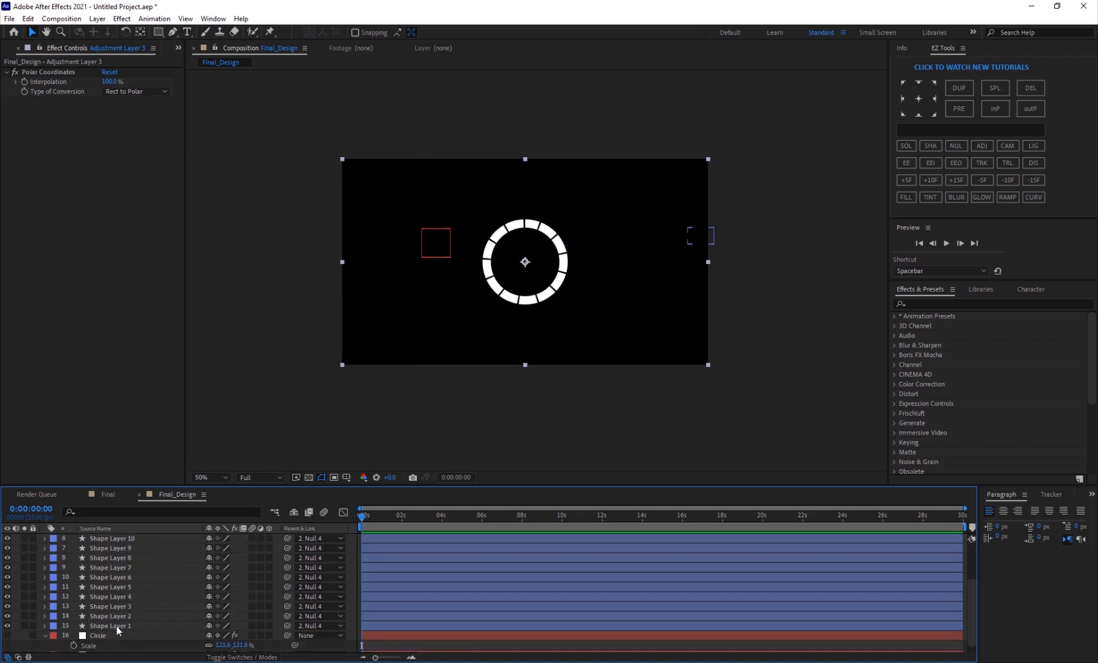
scroll(116, 623, "up", 3)
left_click(238, 558)
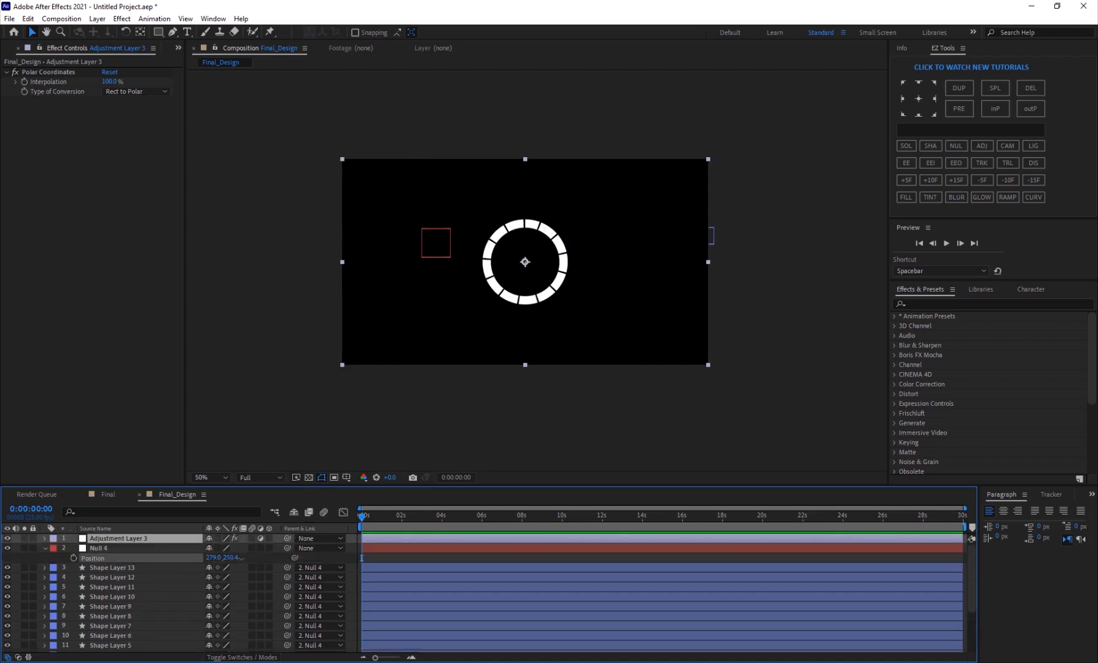
left_click_drag(242, 559, 276, 559)
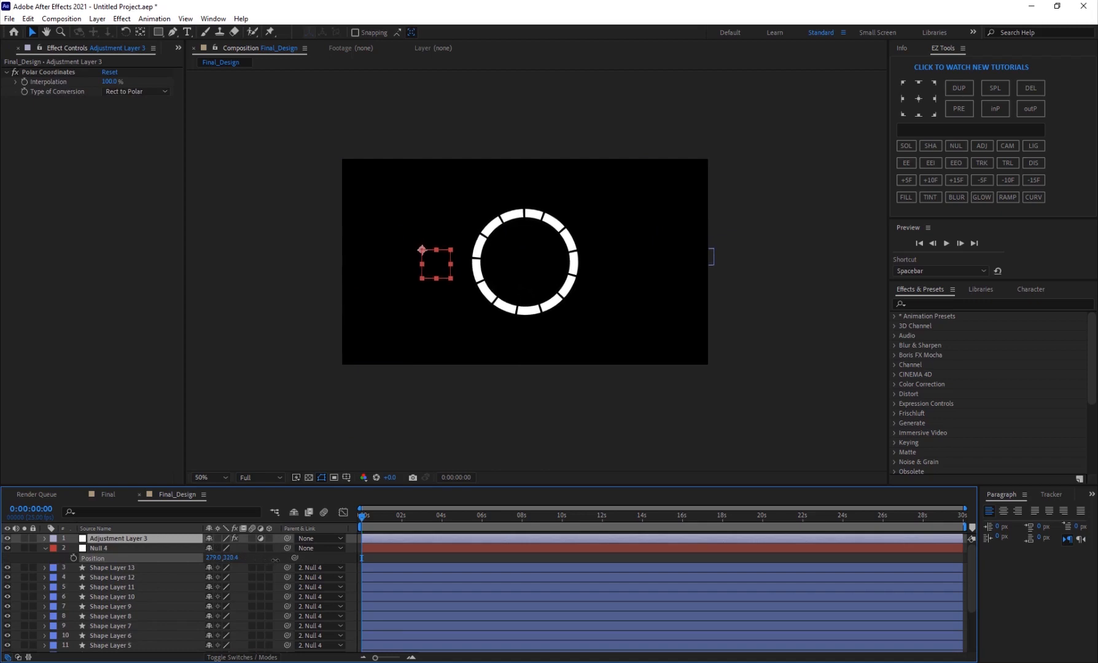
Pre-compose the adjustment layer, the null and all thirteen rectangle shape layers as Circular_Elements
left_click(132, 539)
scroll(125, 566, "down", 3)
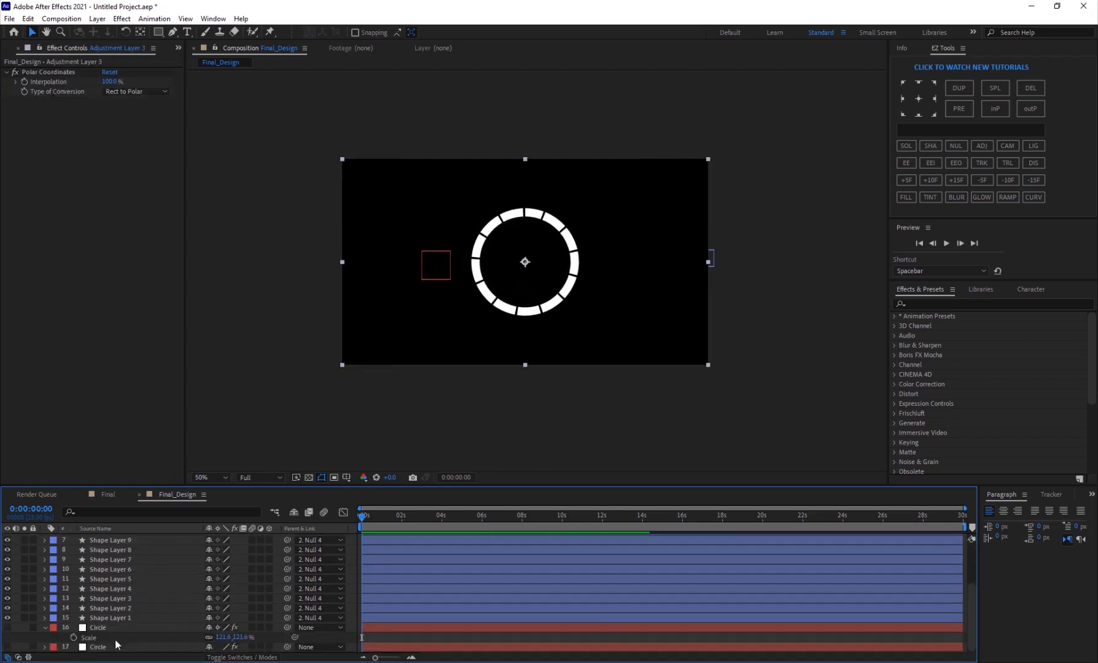
left_click_drag(112, 615, 112, 540)
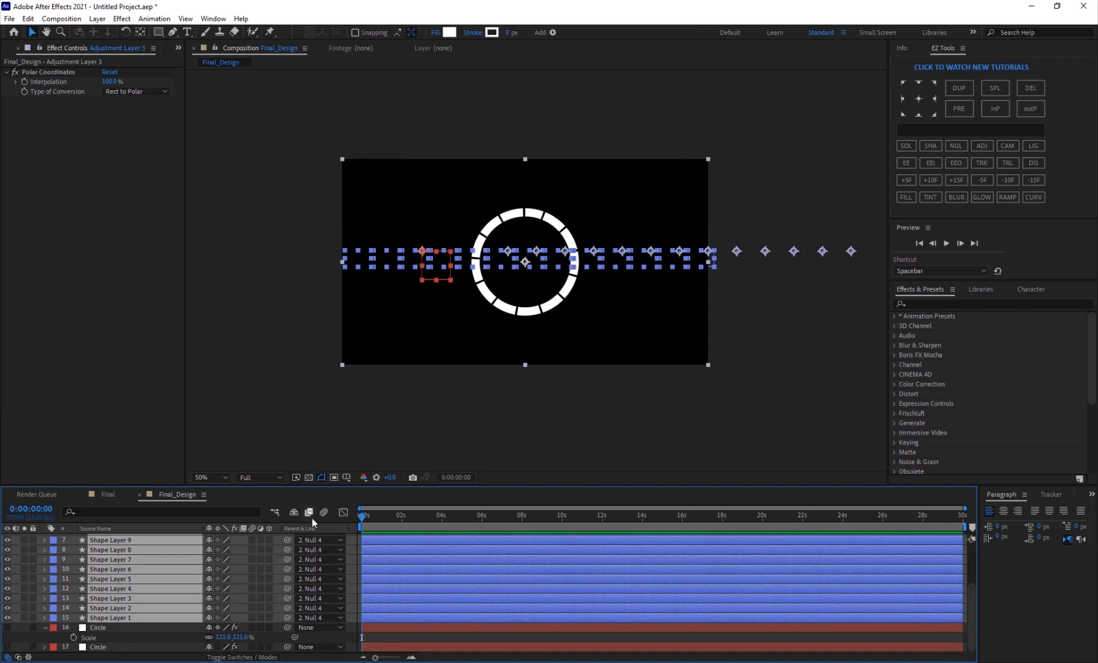
left_click(101, 23)
left_click(160, 390)
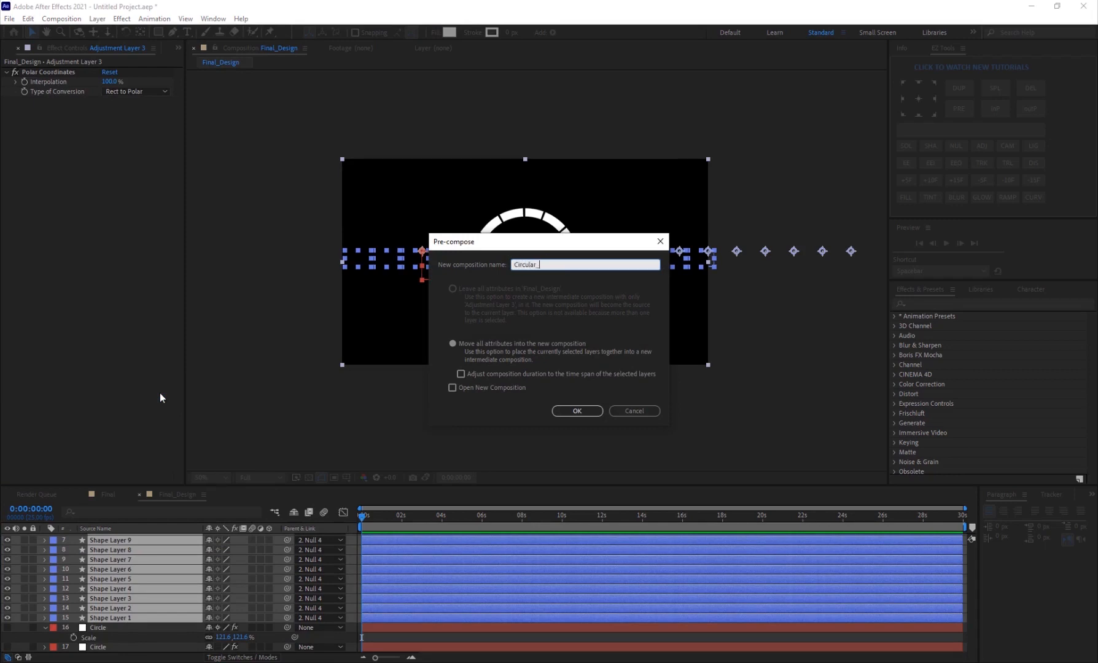
type("Circular_Elements")
key("Return")
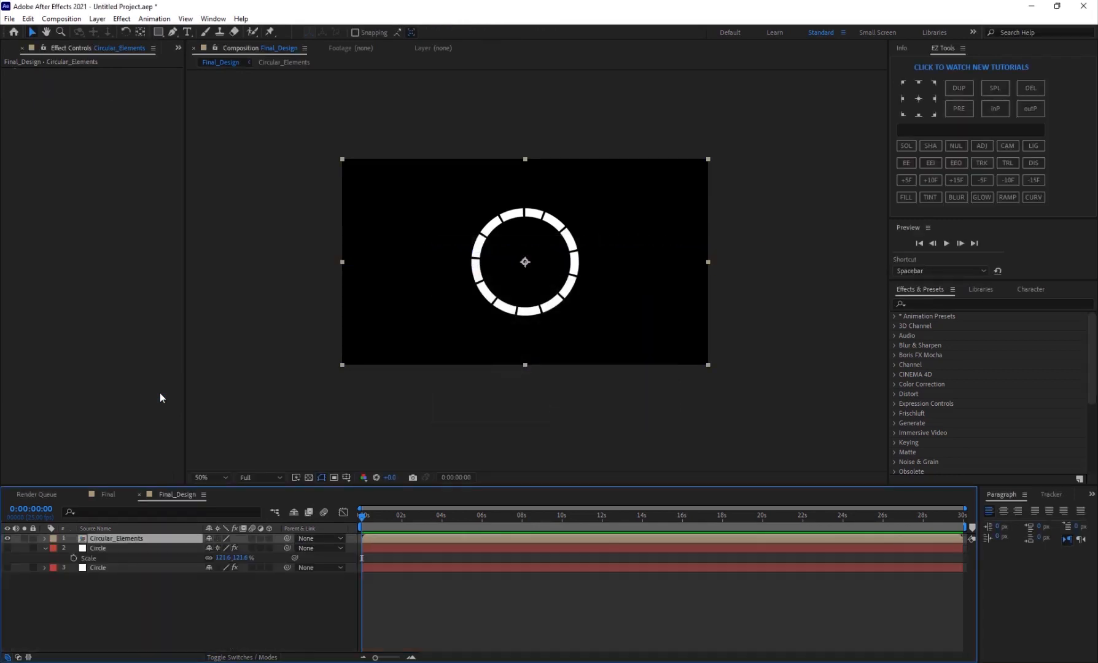
Try out rotating the Circular_Elements layer, and undo the rotation
key("r")
left_click_drag(224, 552, 447, 447)
key("ctrl+z")
Turn on the visibility of both Circle layers
key("period")
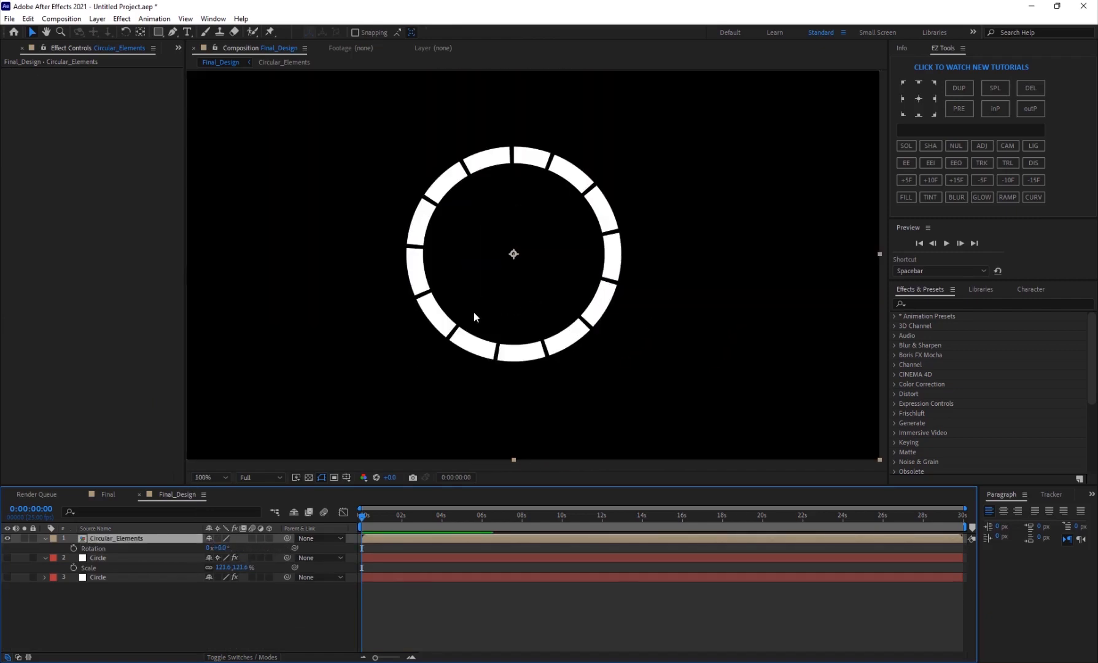
left_click_drag(8, 557, 7, 577)
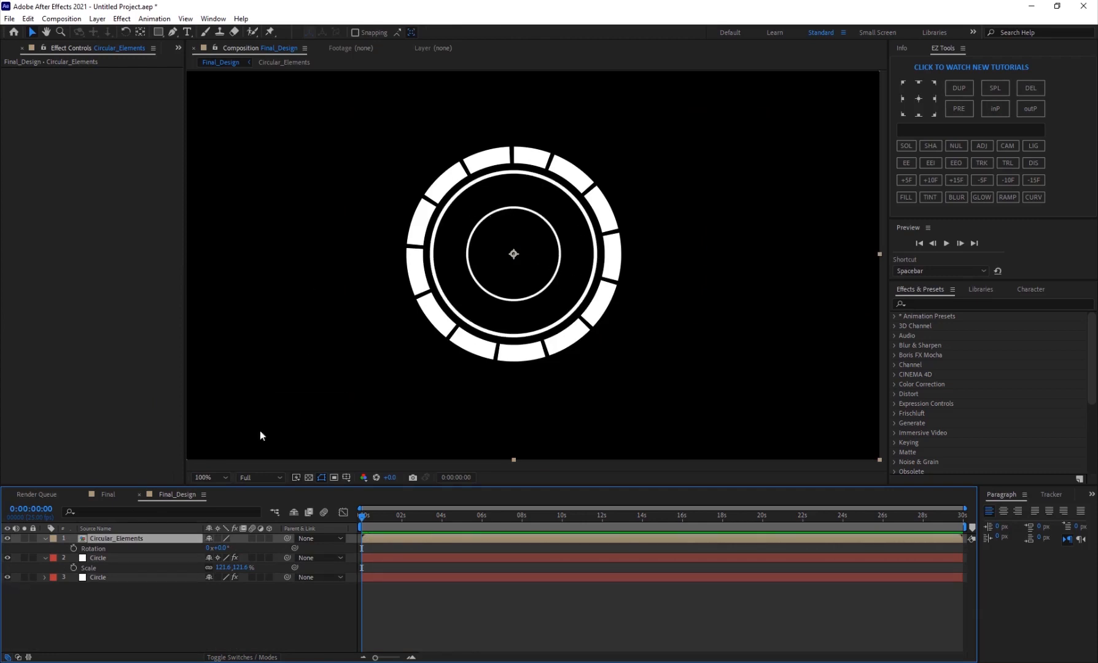
Turn off the Camera Lens Blur on 3.mov in Final to examine the reference design, and return to Final_Design
left_click(107, 495)
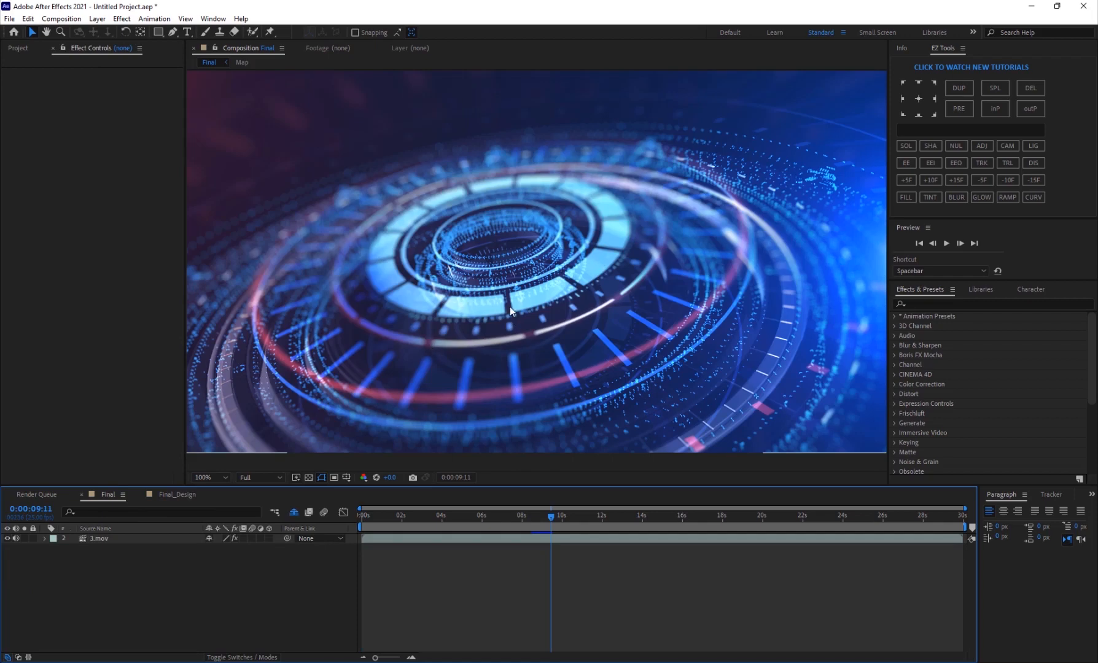
left_click(99, 539)
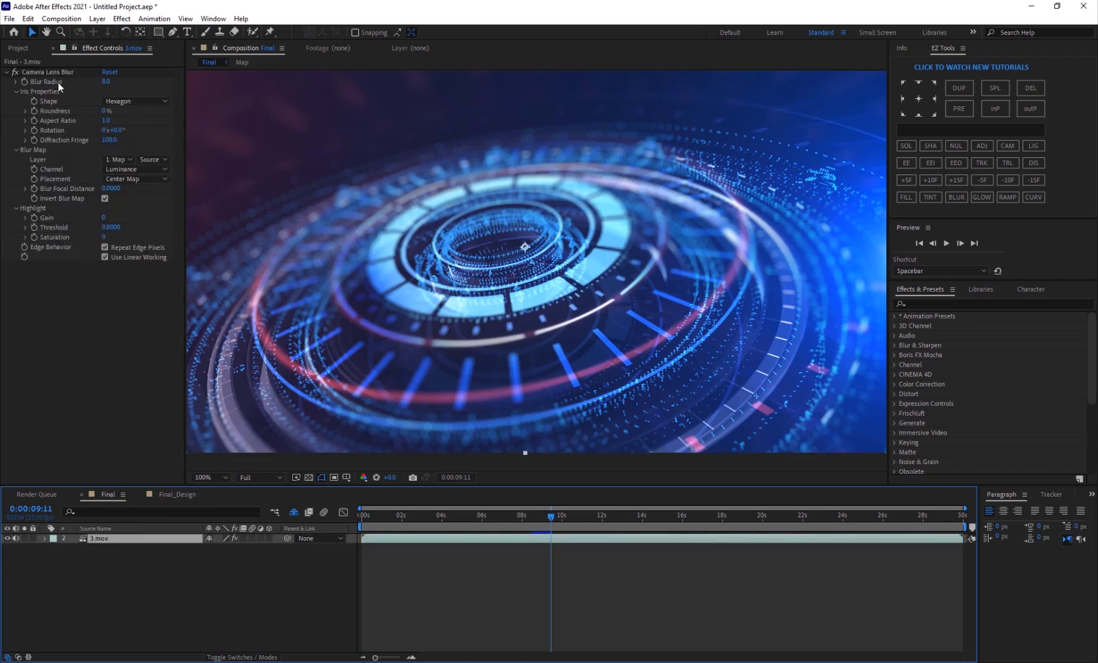
left_click(14, 72)
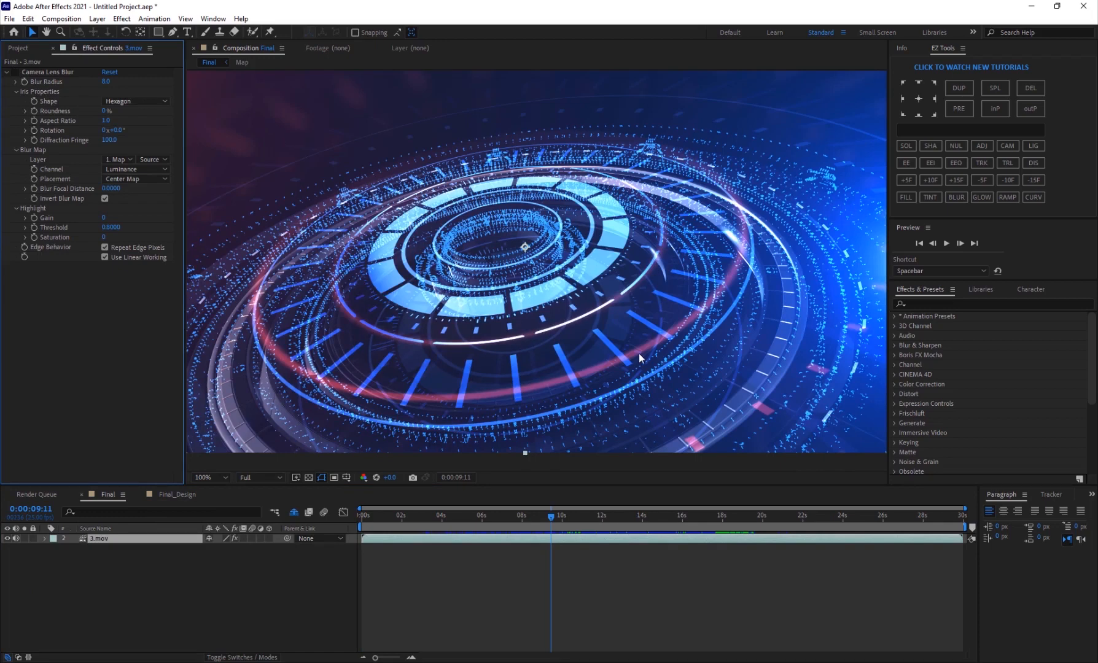
left_click(181, 498)
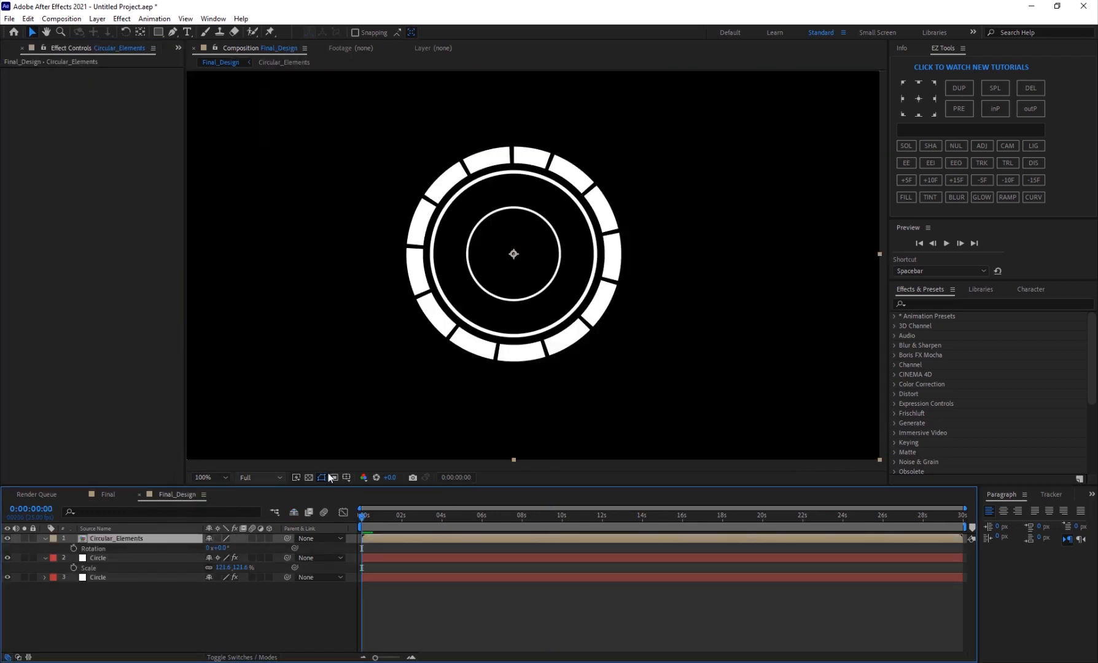
Add Free Time= Relaxing & Emotional.mp3 from the project to Final_Design as the uppermost layer
left_click(9, 49)
left_click(81, 311)
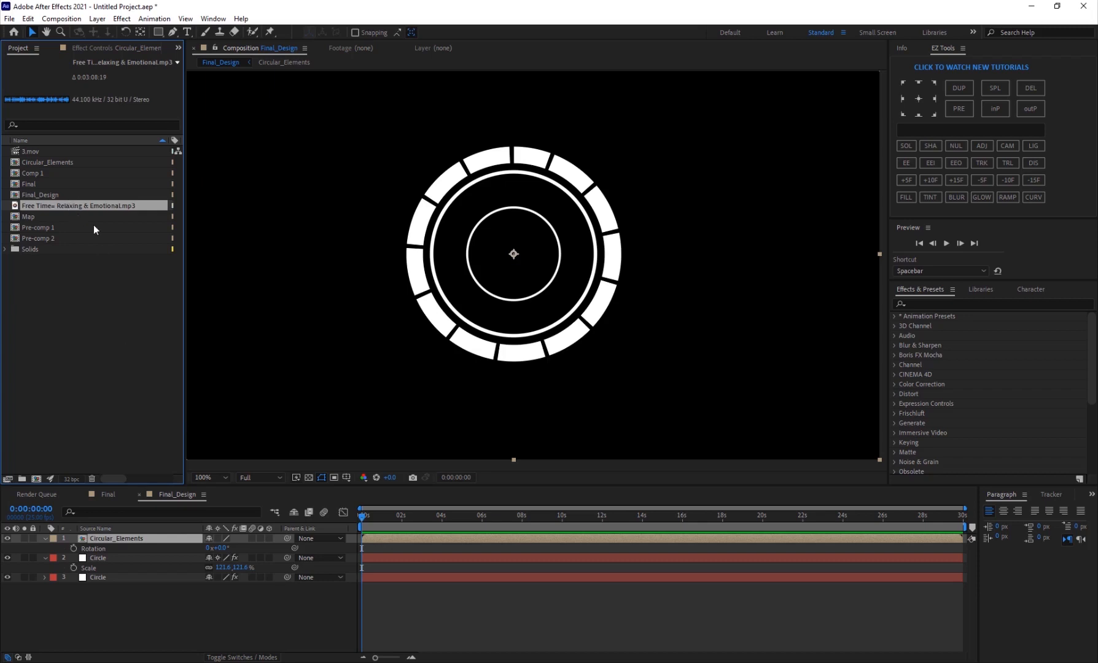
left_click_drag(82, 205, 124, 553)
left_click(127, 622)
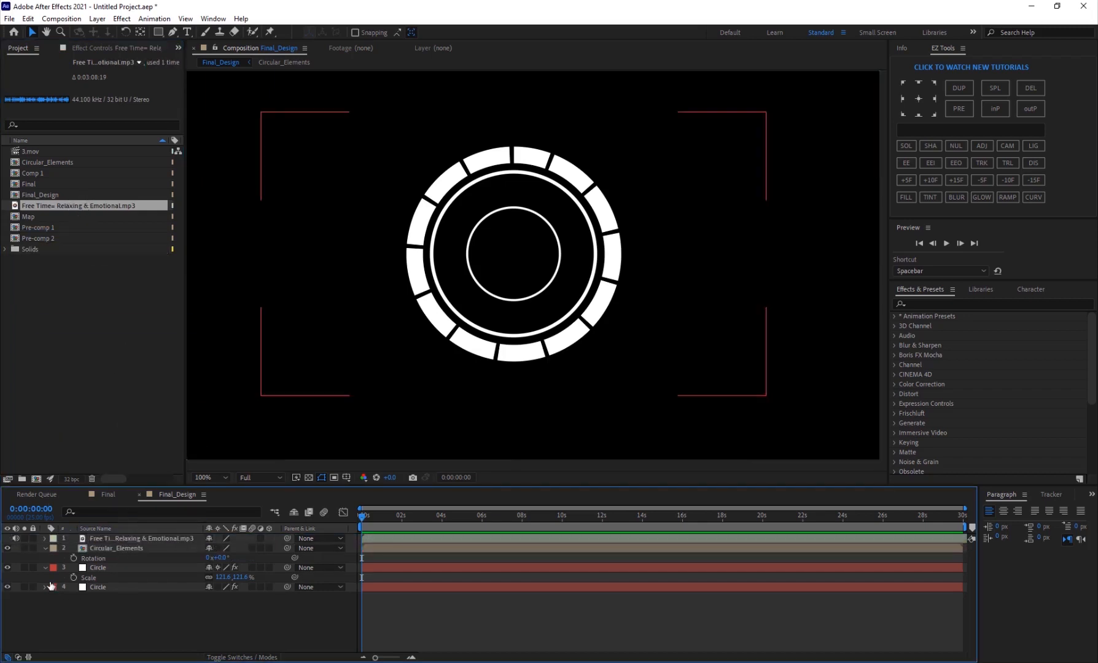
Create a white 1280 x 720 px solid above the audio layer and turn off its visibility
key("ctrl+y")
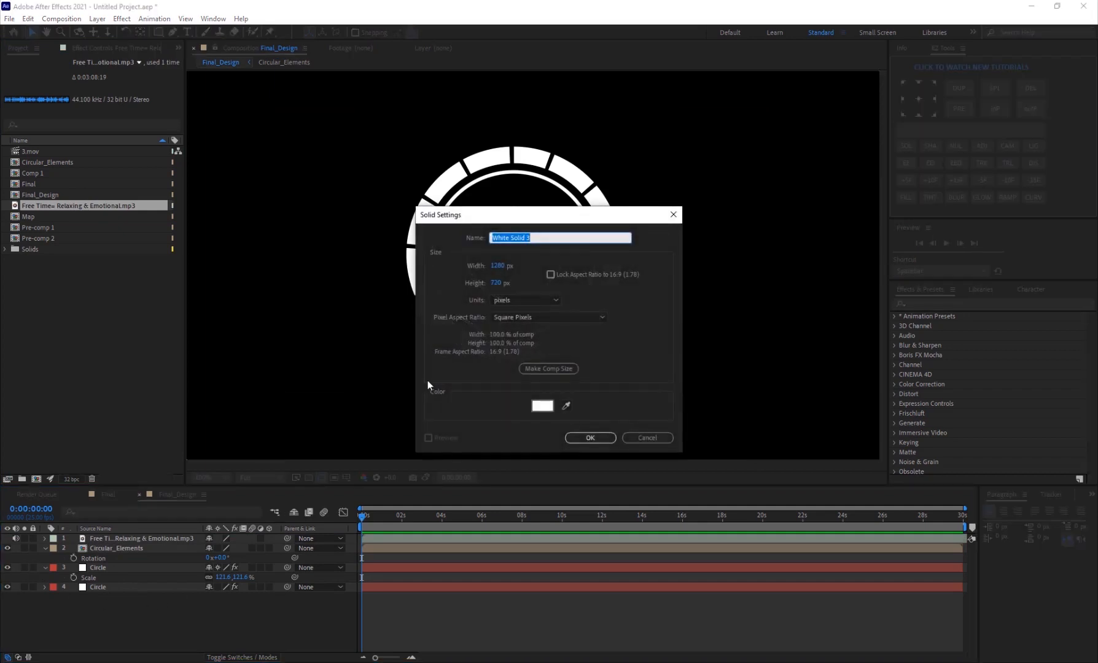
key("Return")
left_click(7, 539)
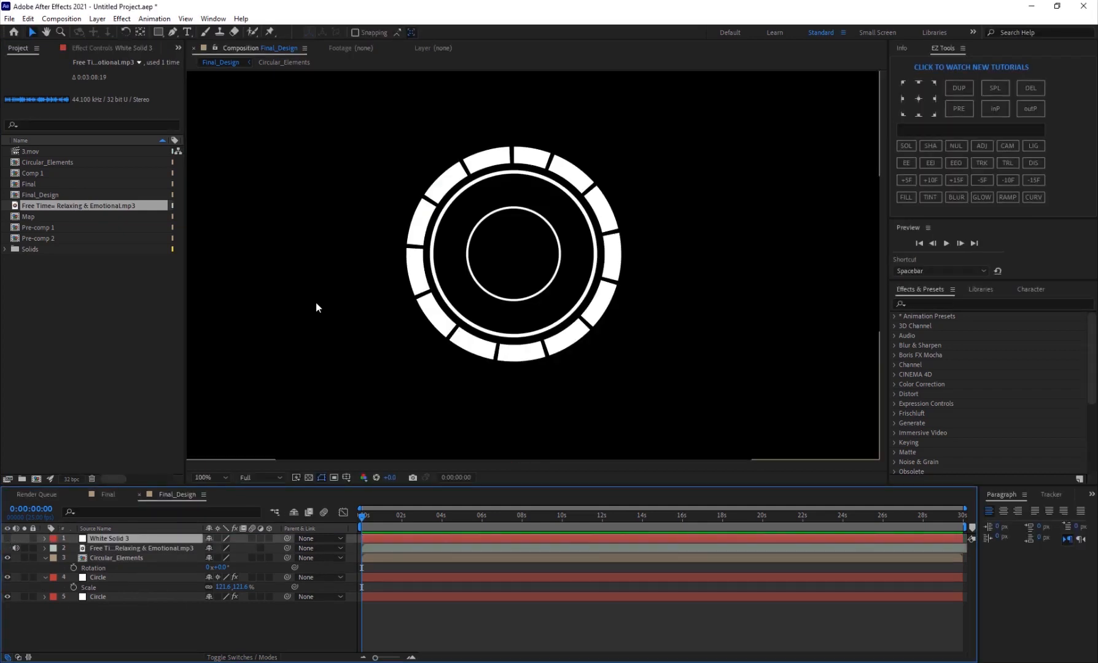
Draw a circular mask on the white solid, from the rings' center to just outside the segmented ring
left_click(154, 33)
left_click(201, 58)
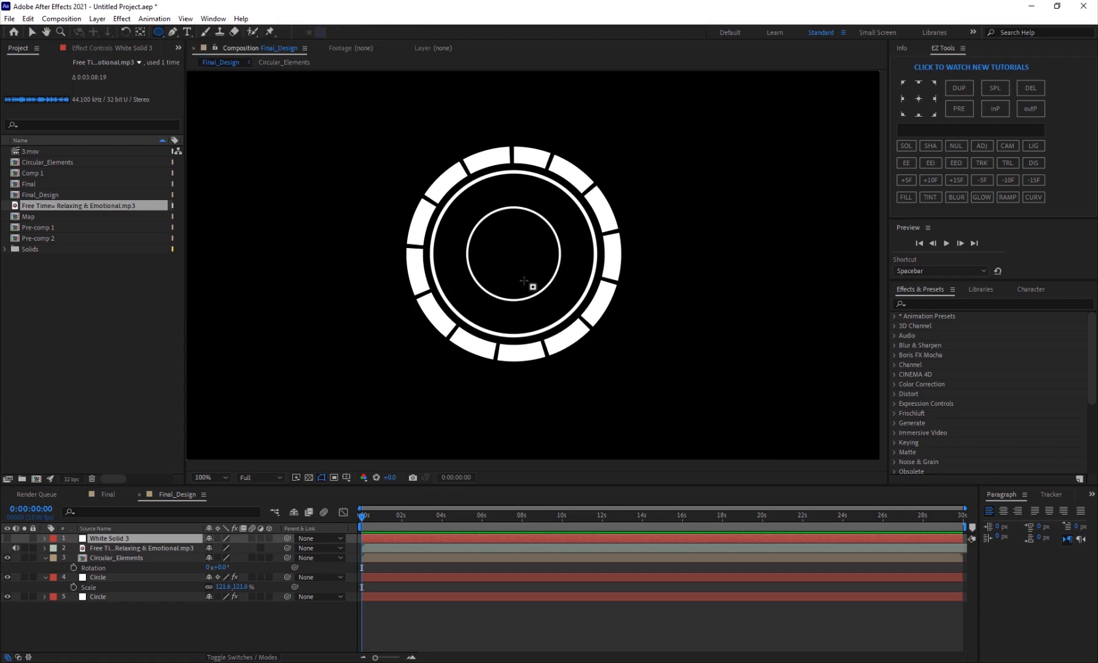
left_click_drag(518, 254, 627, 361)
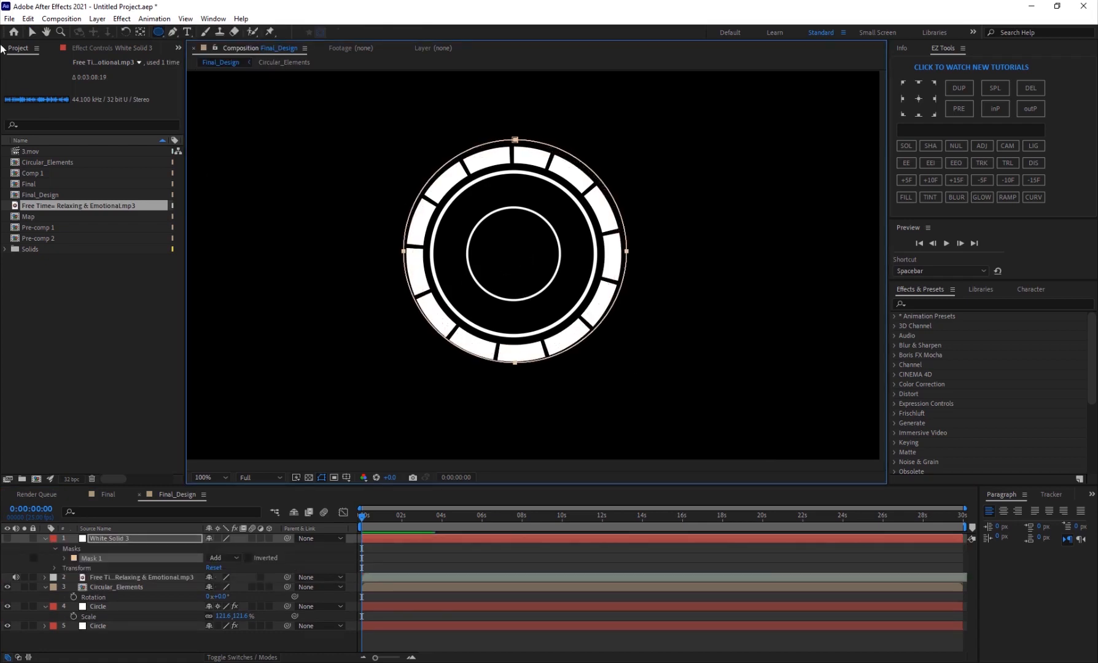
left_click(32, 31)
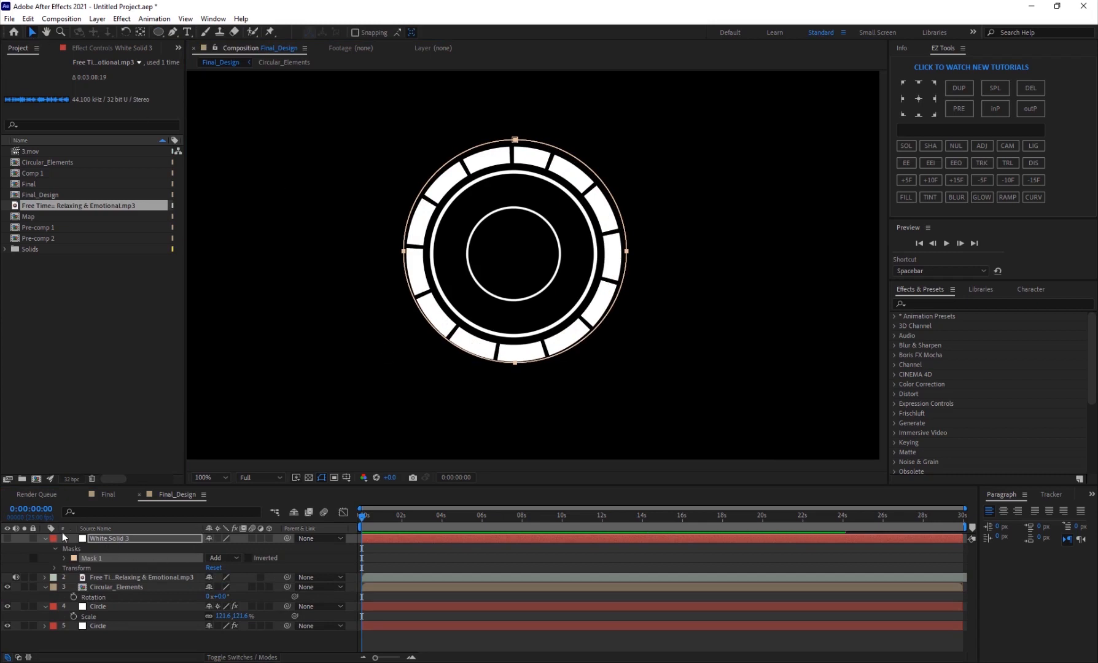
With the white solid hidden, reposition its circular mask so it is centered around the segmented ring
left_click(7, 538)
left_click(145, 535)
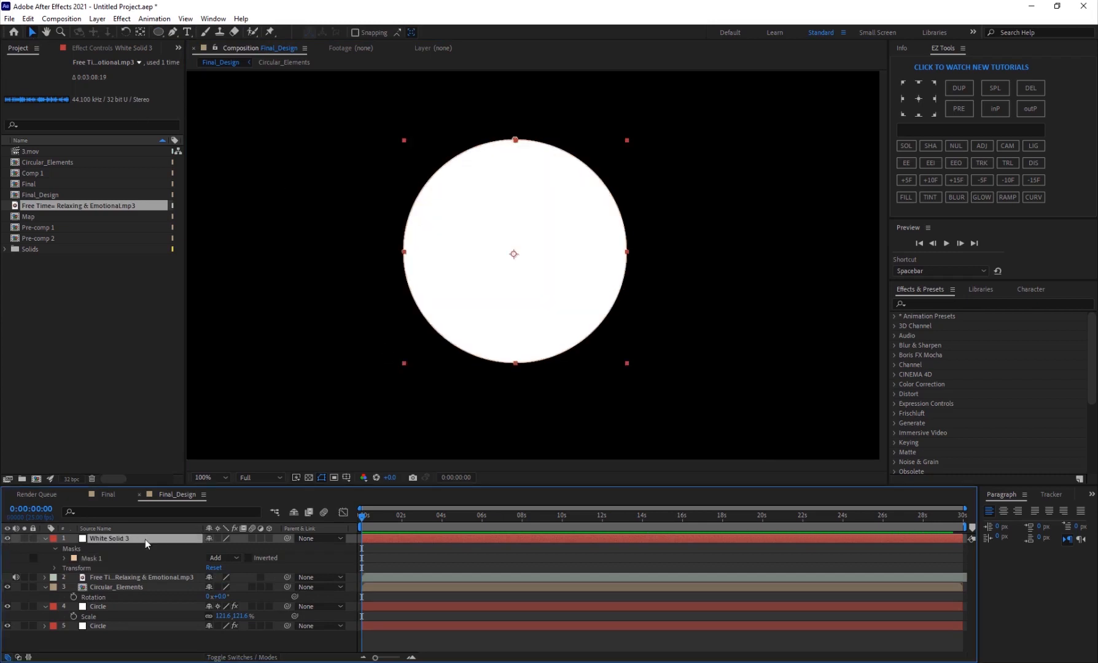
key("comma")
key("comma")
key("period")
left_click(11, 539)
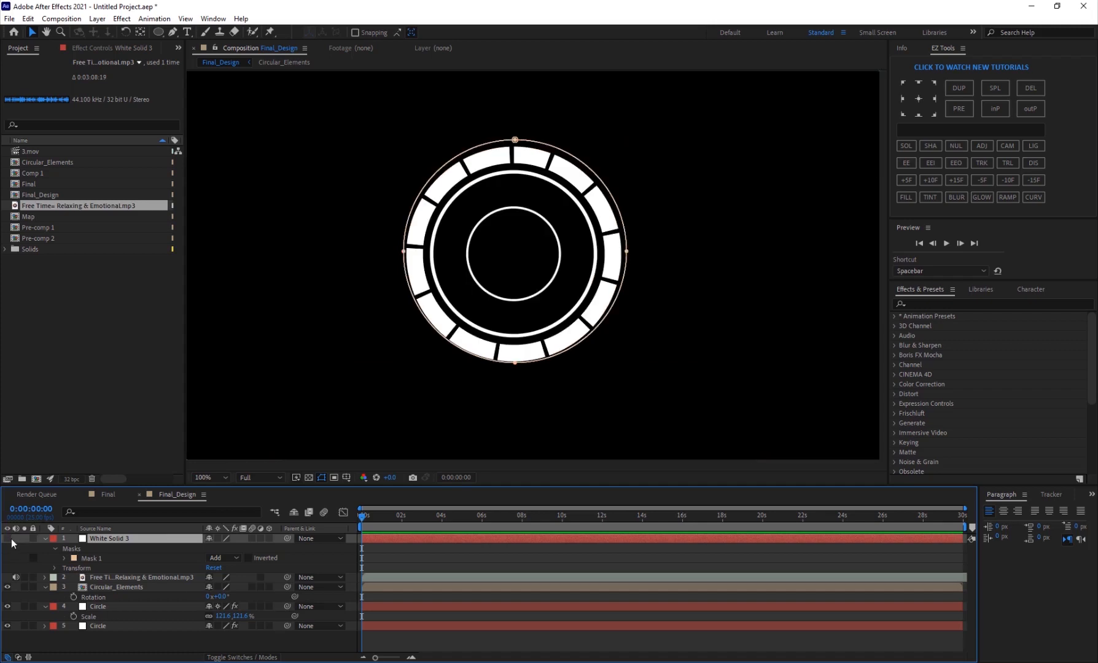
double_click(514, 364)
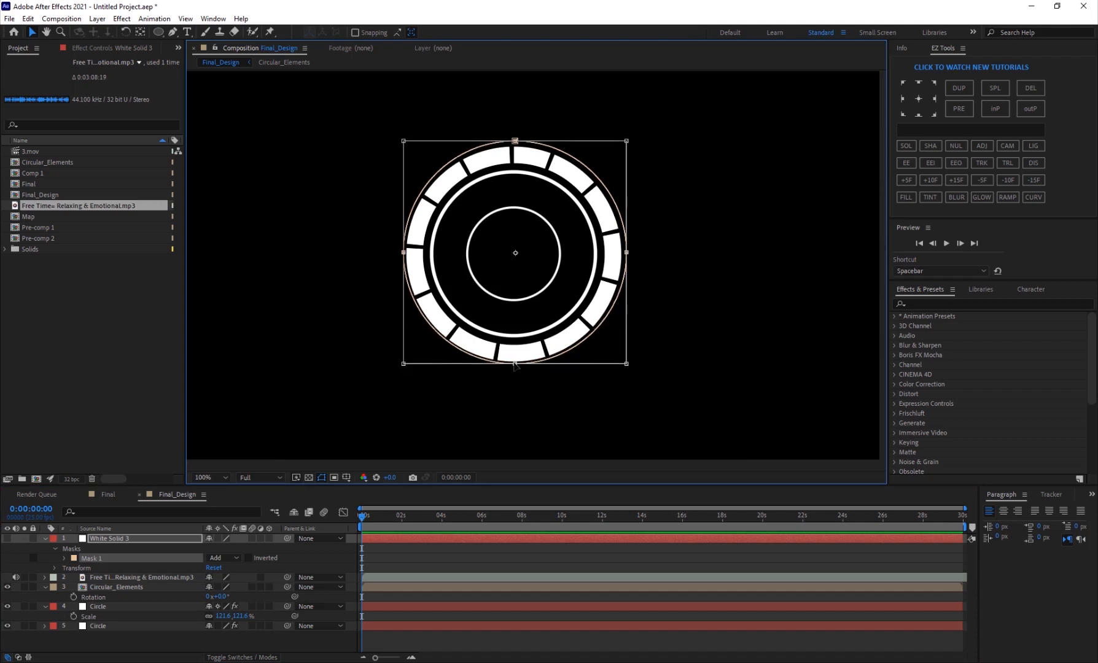
left_click_drag(513, 363, 513, 364)
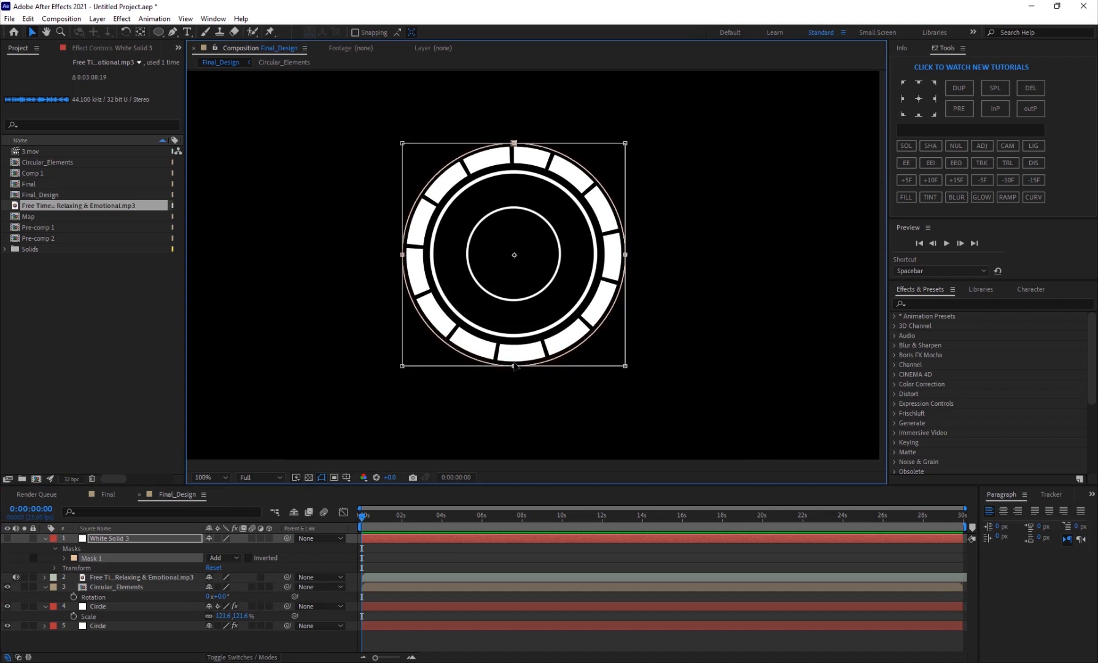
key("Return")
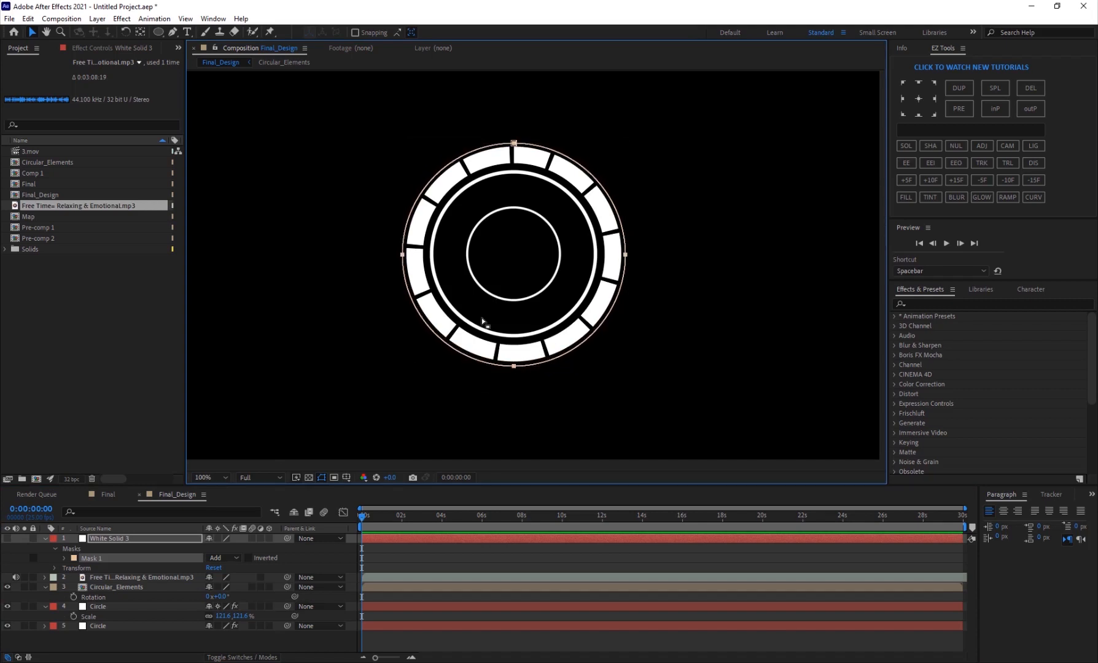
Turn the white solid's visibility back on and set the mode of Mask 1 to None
key("period")
key("comma")
left_click(7, 539)
left_click(229, 557)
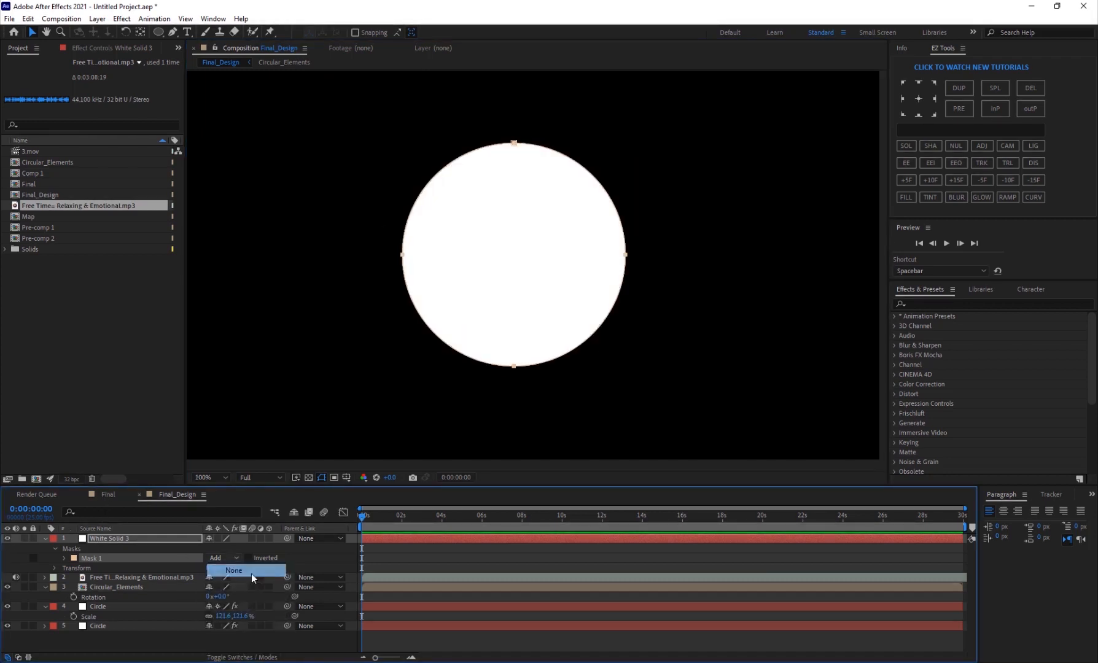
left_click(248, 570)
Apply the Audio Spectrum effect to the white solid and hide the mask outlines in the composition view
left_click(121, 18)
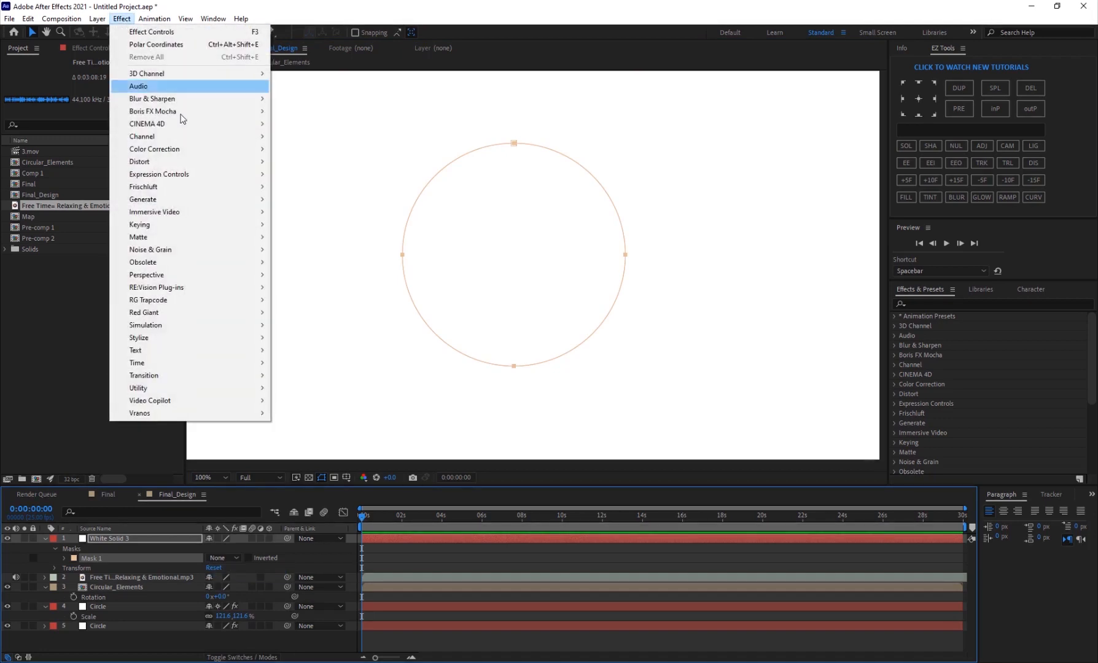
mouse_move(165, 203)
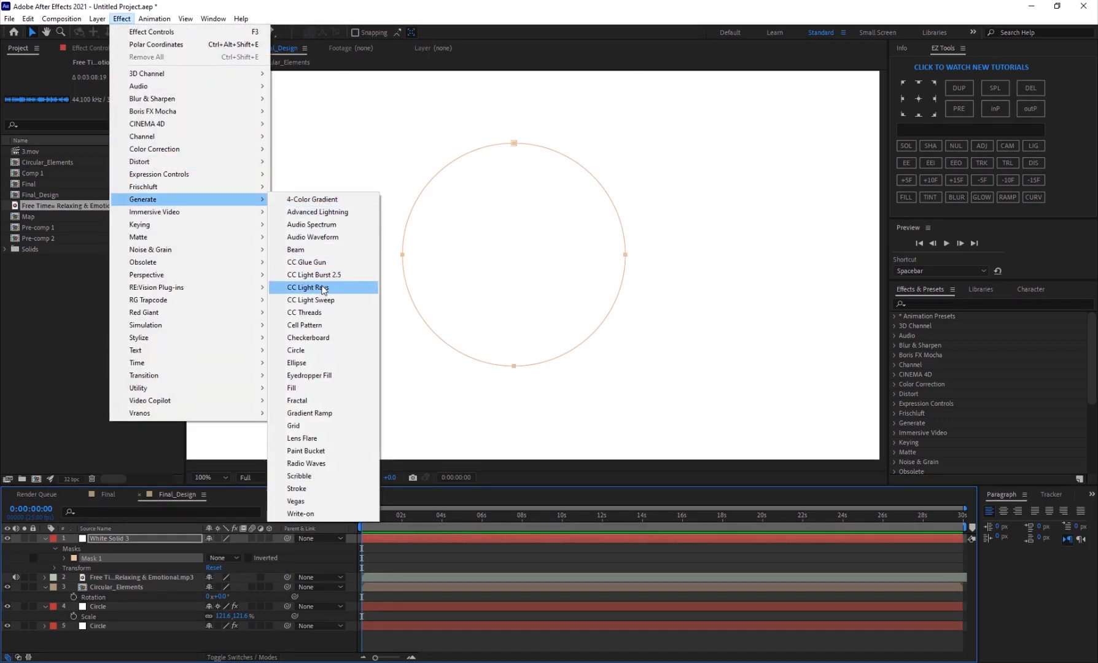
left_click(316, 230)
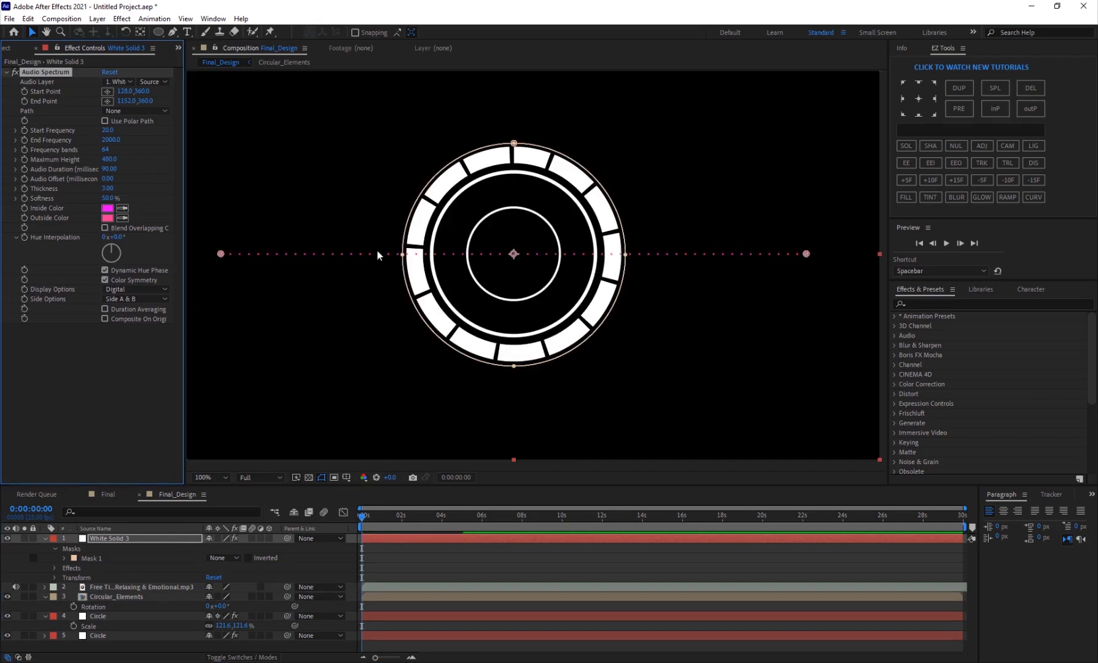
left_click(323, 477)
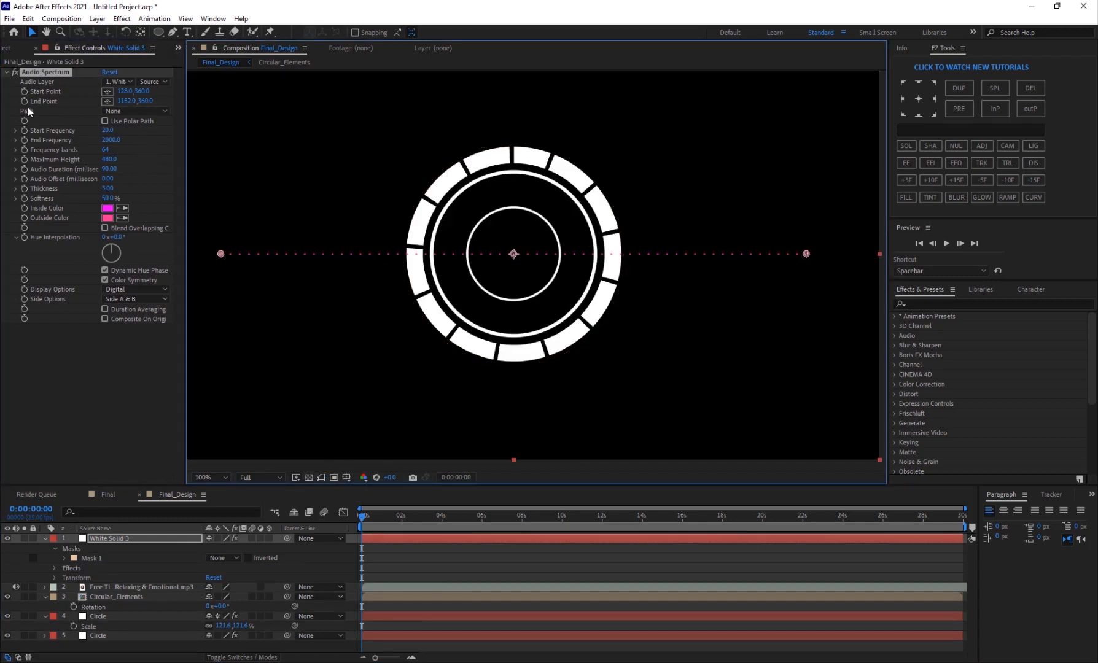
Set the Audio Spectrum path to Mask 1 and its audio layer to the Free Time mp3, and preview the animation
left_click(147, 112)
left_click(125, 141)
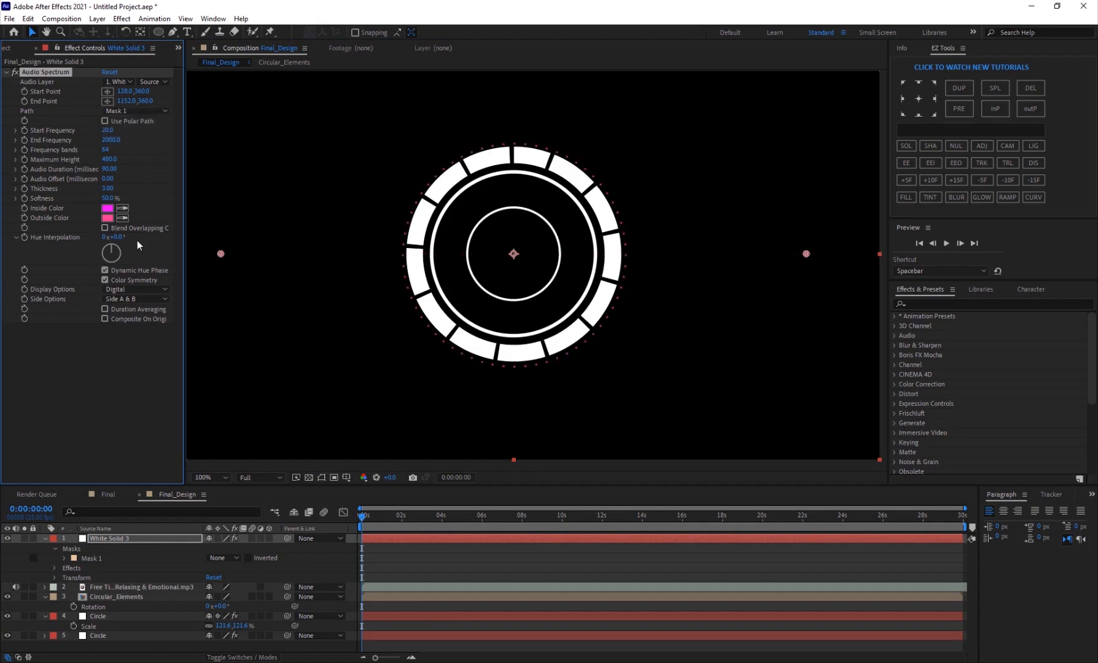
left_click(117, 81)
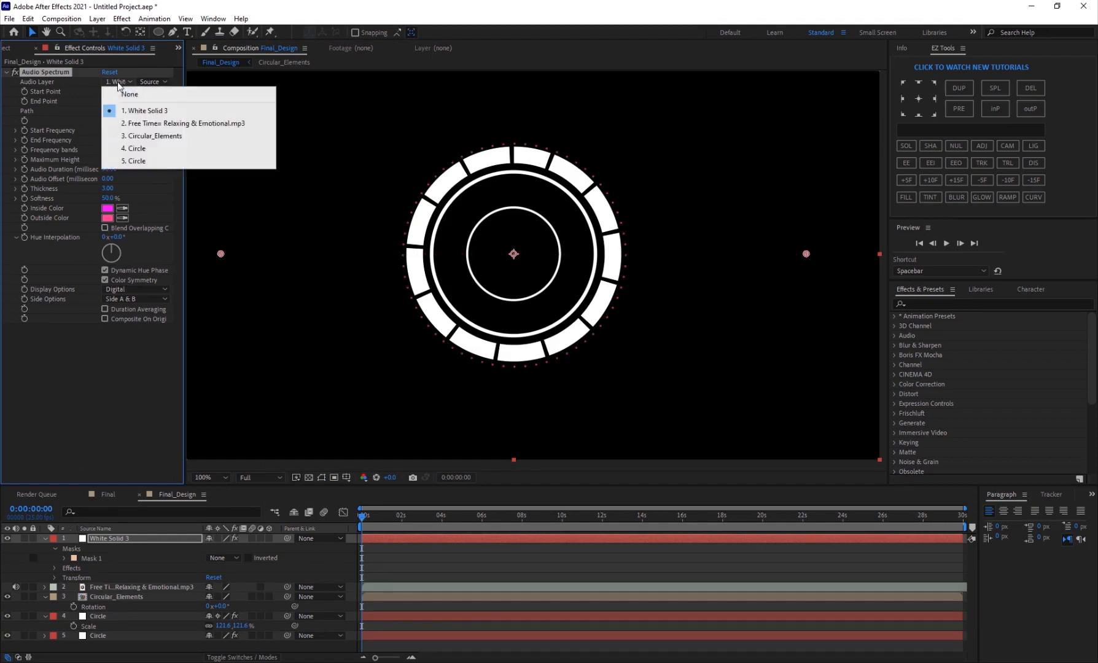
left_click(147, 125)
key("space")
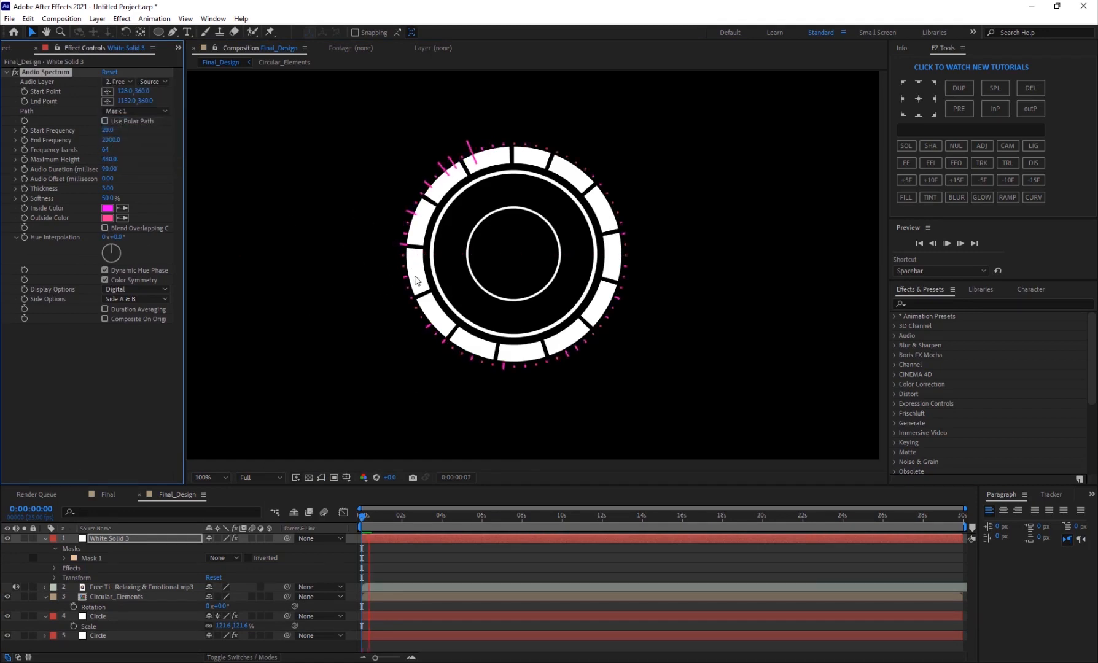
left_click_drag(431, 524, 571, 533)
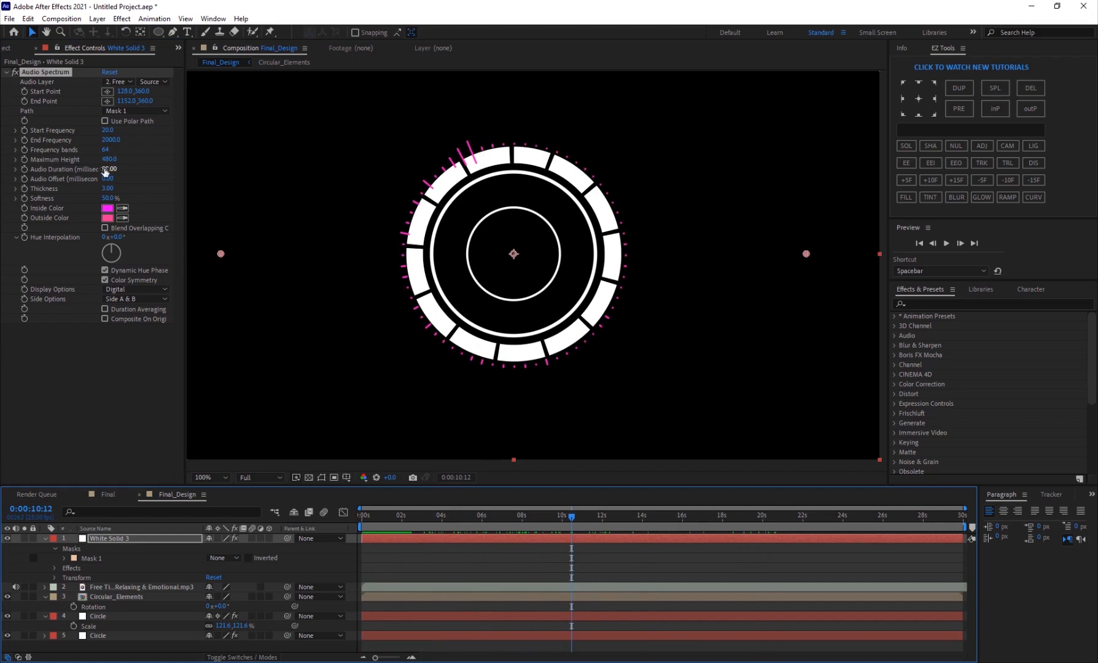
Set the spectrum's audio duration to 80 ms and its side option to Side B, and view the frame at 0:00:08:11
left_click_drag(109, 175, 108, 174)
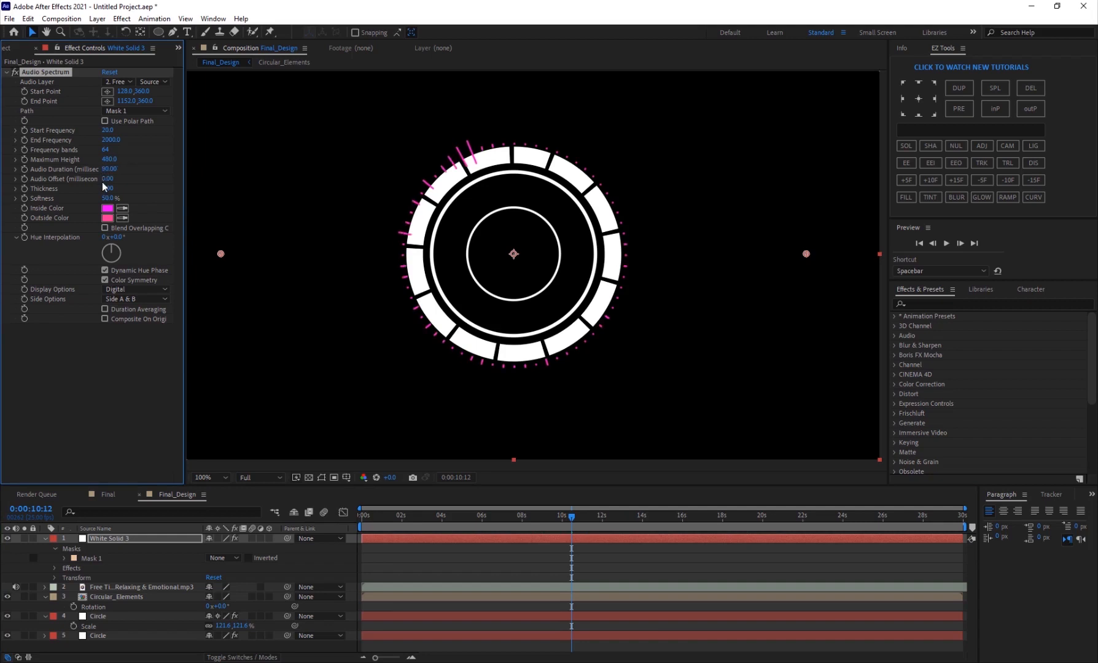
left_click(135, 299)
left_click(142, 321)
left_click_drag(411, 518, 530, 519)
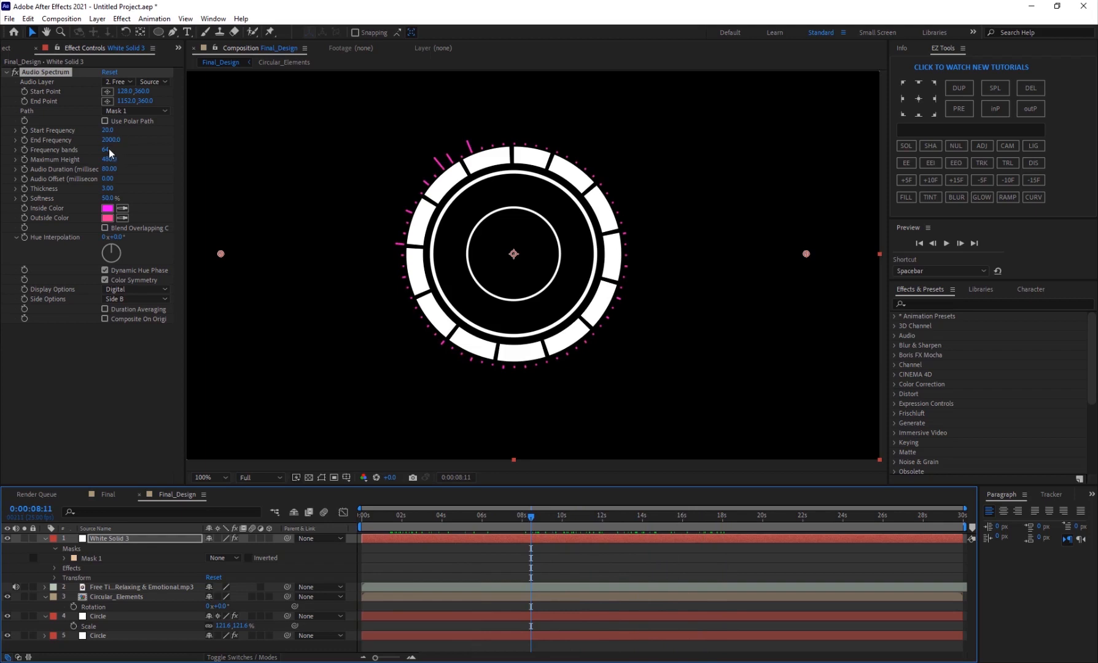
Set the Audio Spectrum's frequency bands to 142 and its thickness to 2
left_click_drag(107, 154, 155, 152)
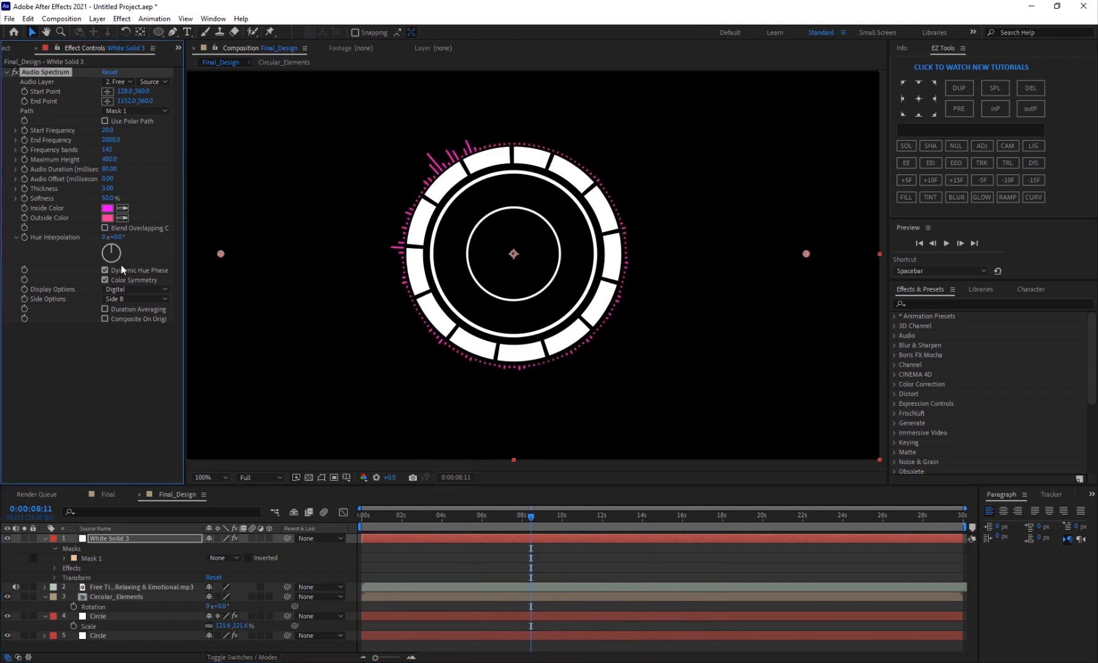
left_click(108, 189)
type("2")
key("Return")
Set the Audio Spectrum's softness to 0%, end frequency to 1470 and maximum height to 630
key("period")
left_click_drag(113, 198, 5, 204)
key("comma")
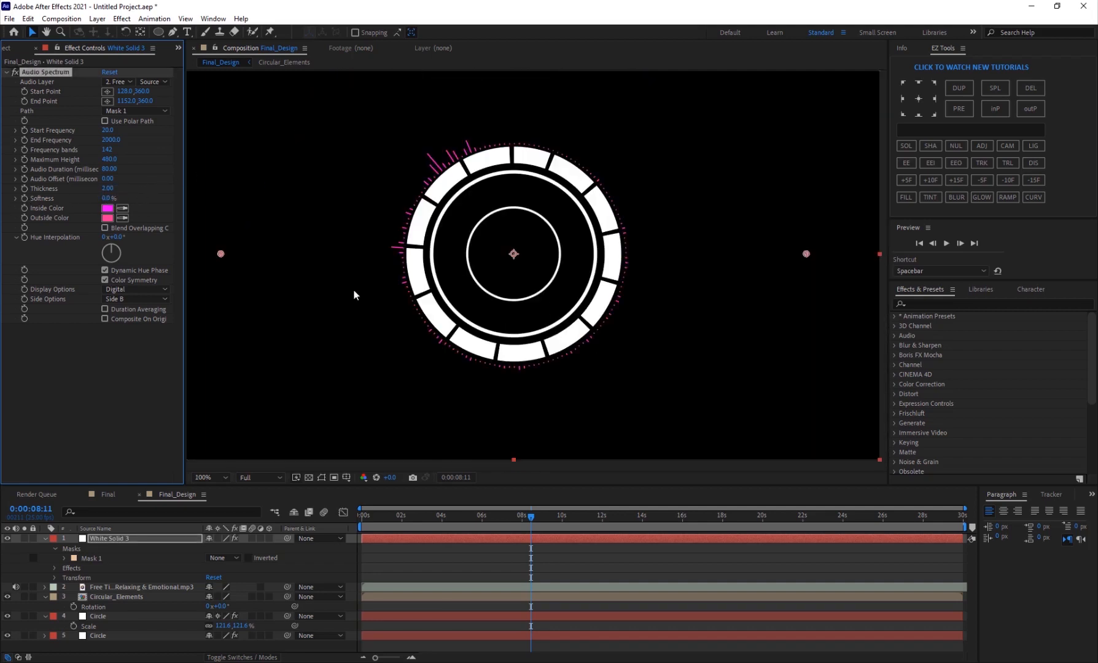
mouse_move(114, 140)
left_mouse_down()
mouse_move(47, 148)
mouse_move(104, 143)
mouse_move(172, 157)
mouse_move(292, 144)
mouse_move(127, 169)
mouse_move(124, 146)
mouse_move(108, 149)
left_mouse_up()
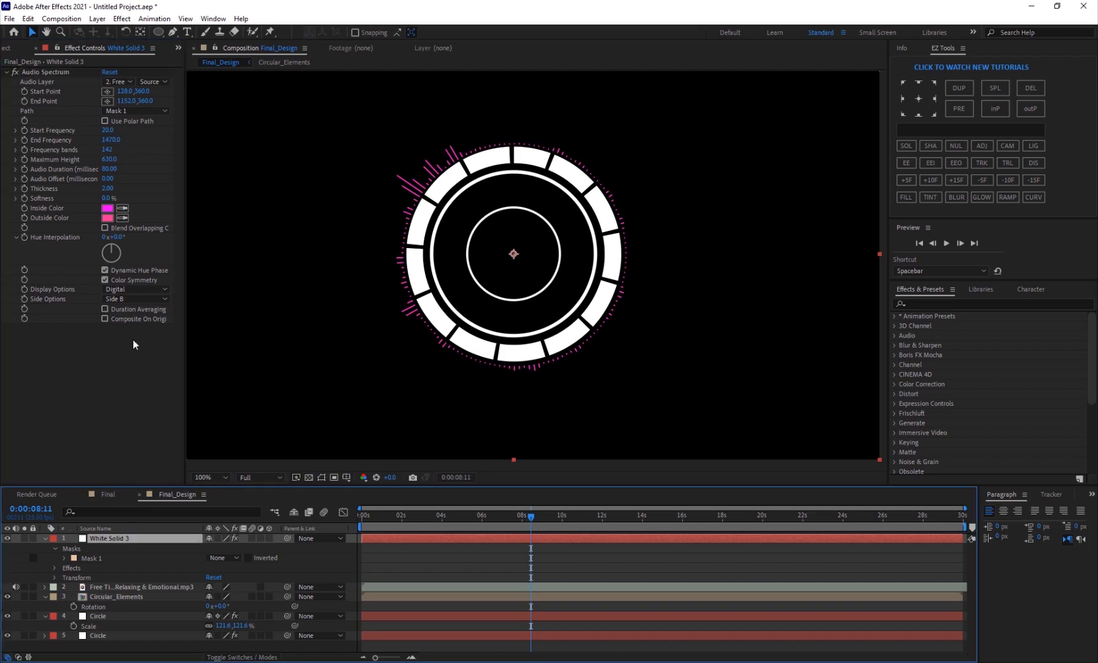
Change the Audio Spectrum's inside color to a bright sky blue
left_click(108, 208)
left_click(603, 129)
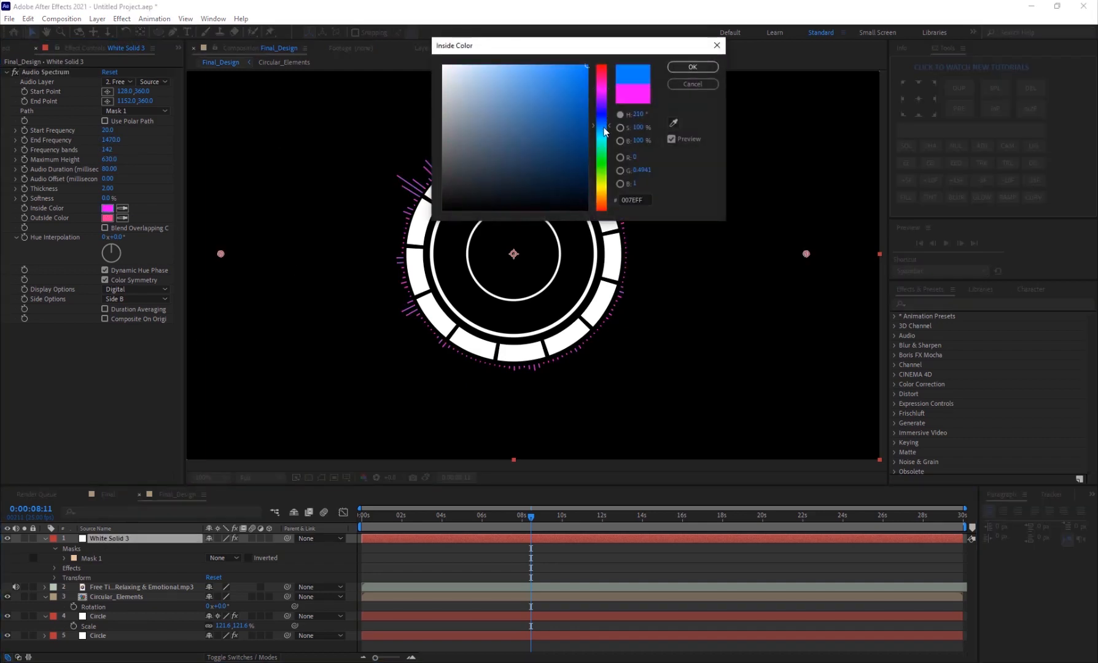
left_click_drag(569, 115, 388, 42)
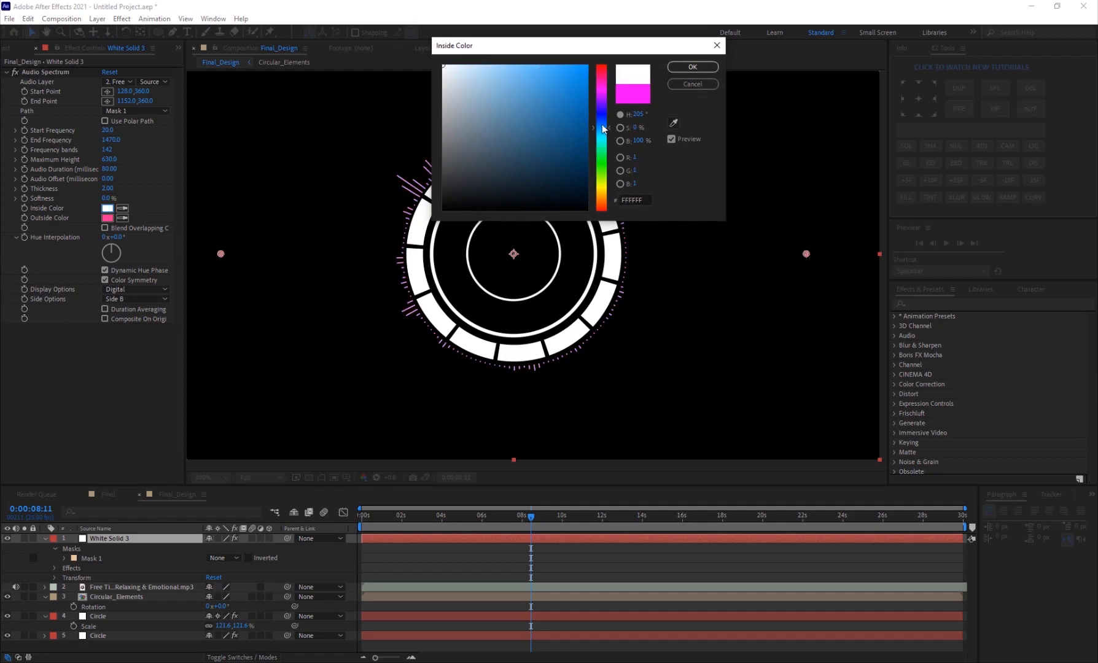
left_click(542, 98)
left_click(693, 67)
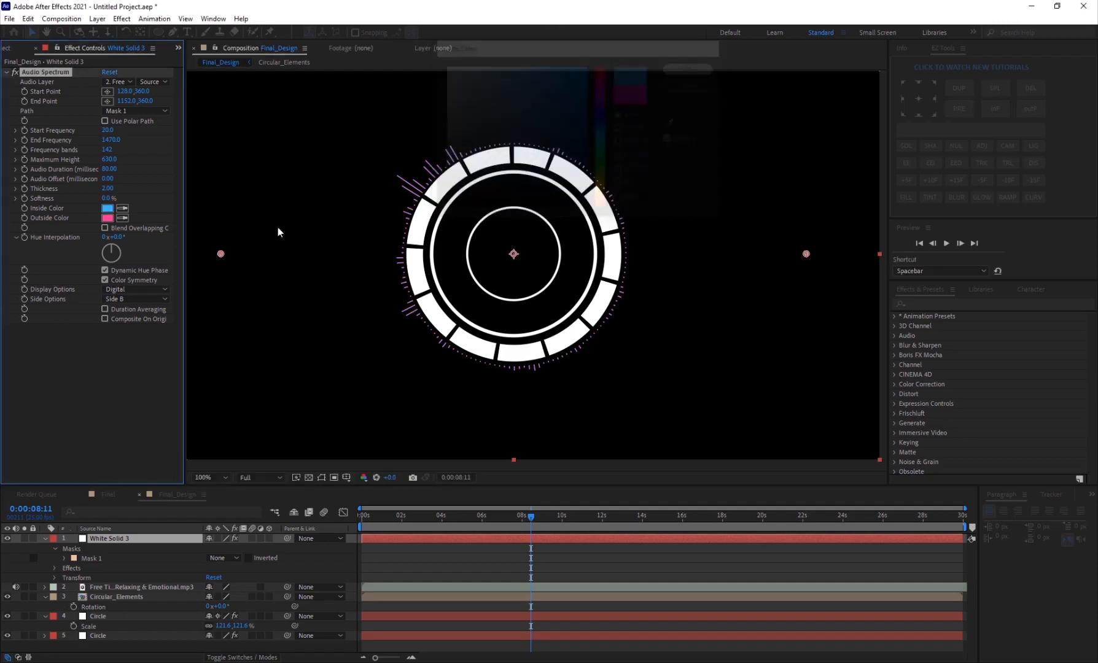
Sample the inside color for the spectrum's outside color and lighten it to A2DDFF
left_click(123, 218)
left_click(108, 208)
left_click(108, 218)
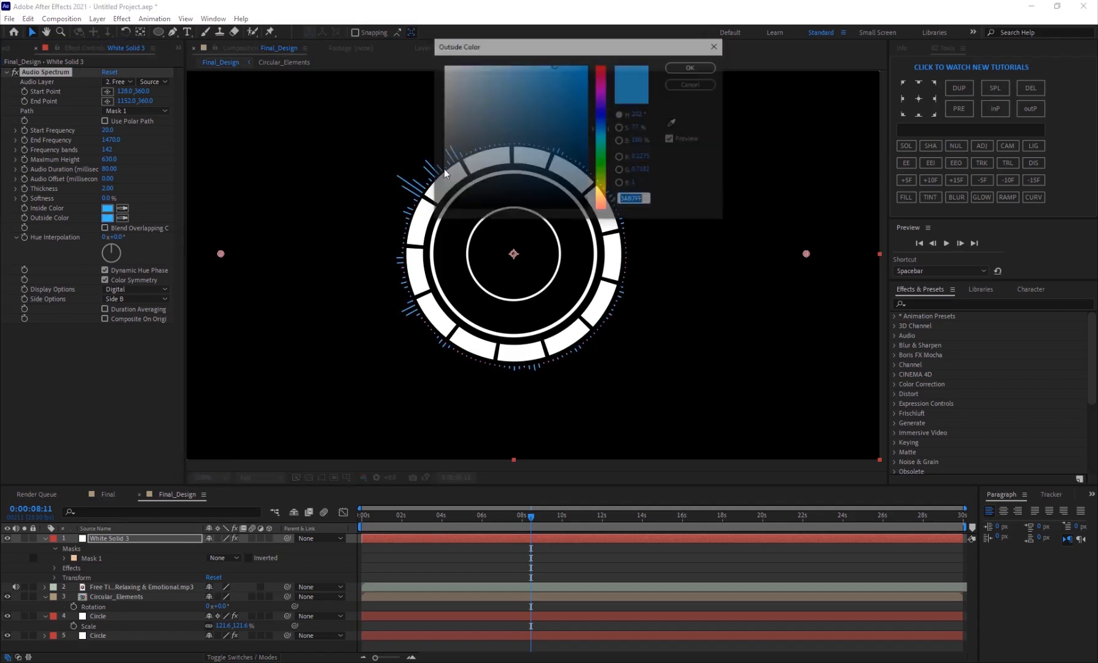
left_click(700, 67)
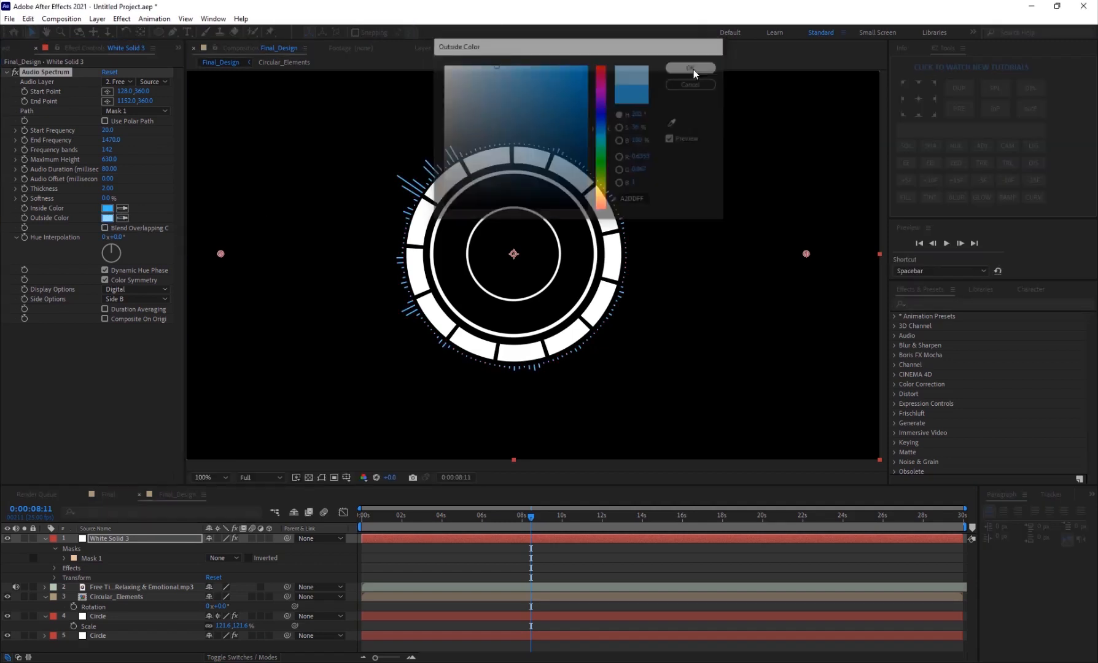
Pre-compose the white solid as Audio_Spectrum, moving all attributes into the new composition
left_click(45, 539)
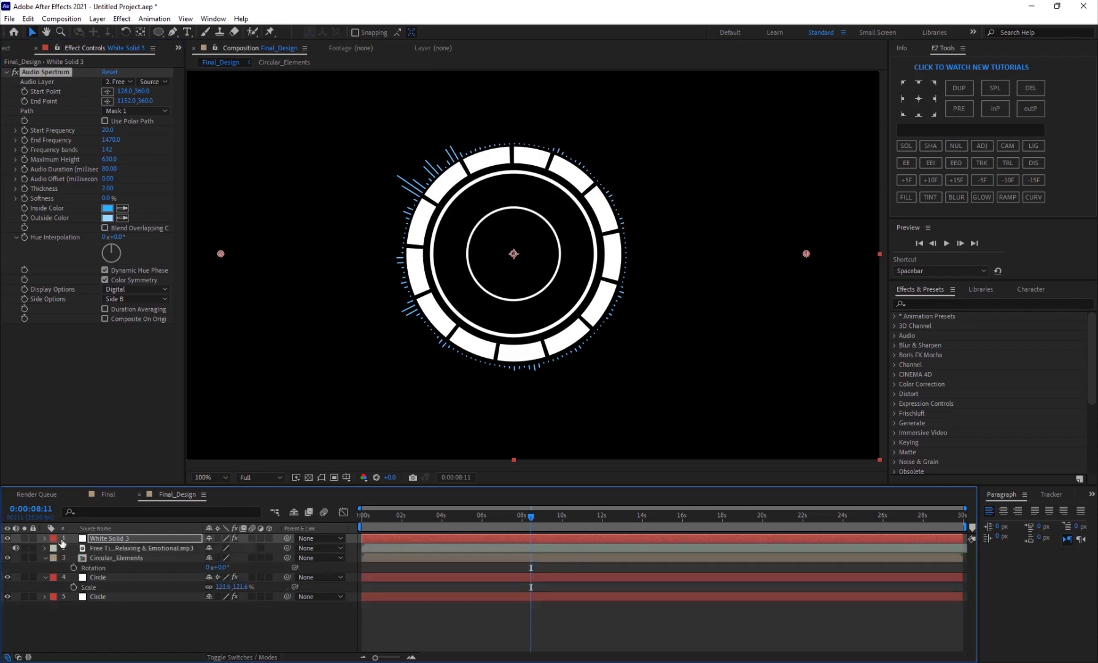
left_click(95, 540)
key("ctrl+shift+c")
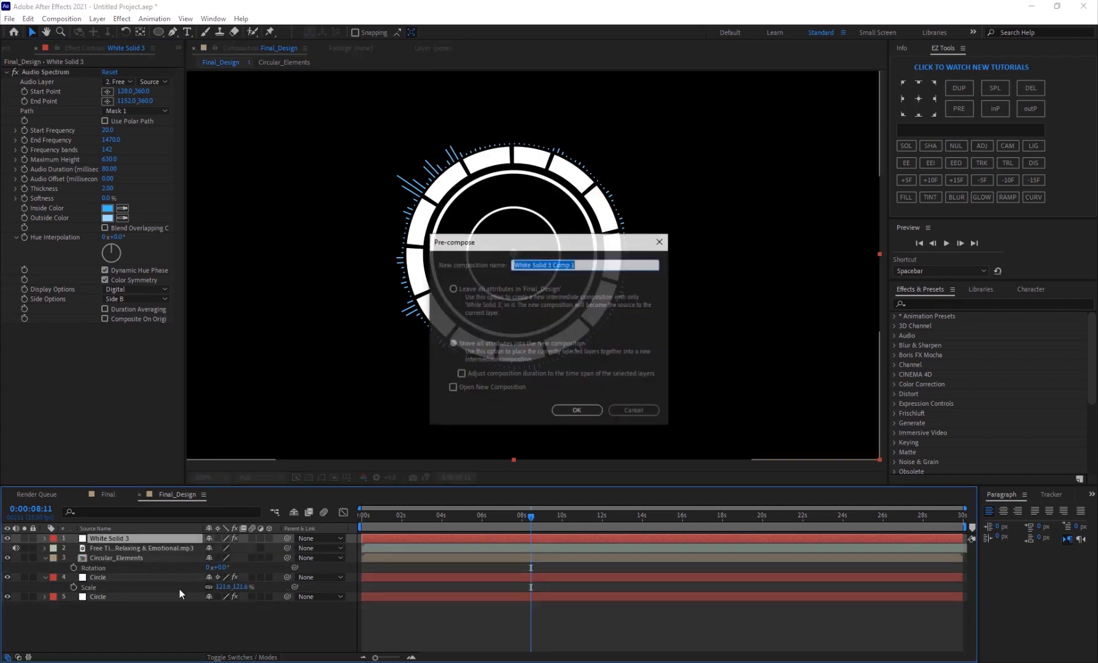
type("Audio")
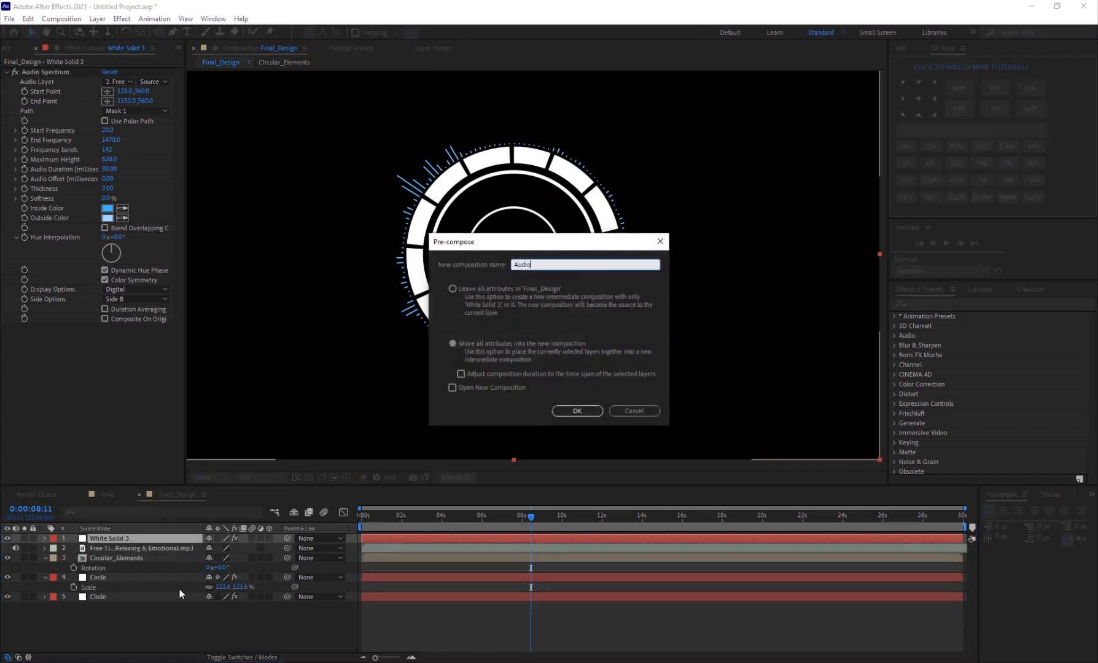
type("_Spectrum")
key("Return")
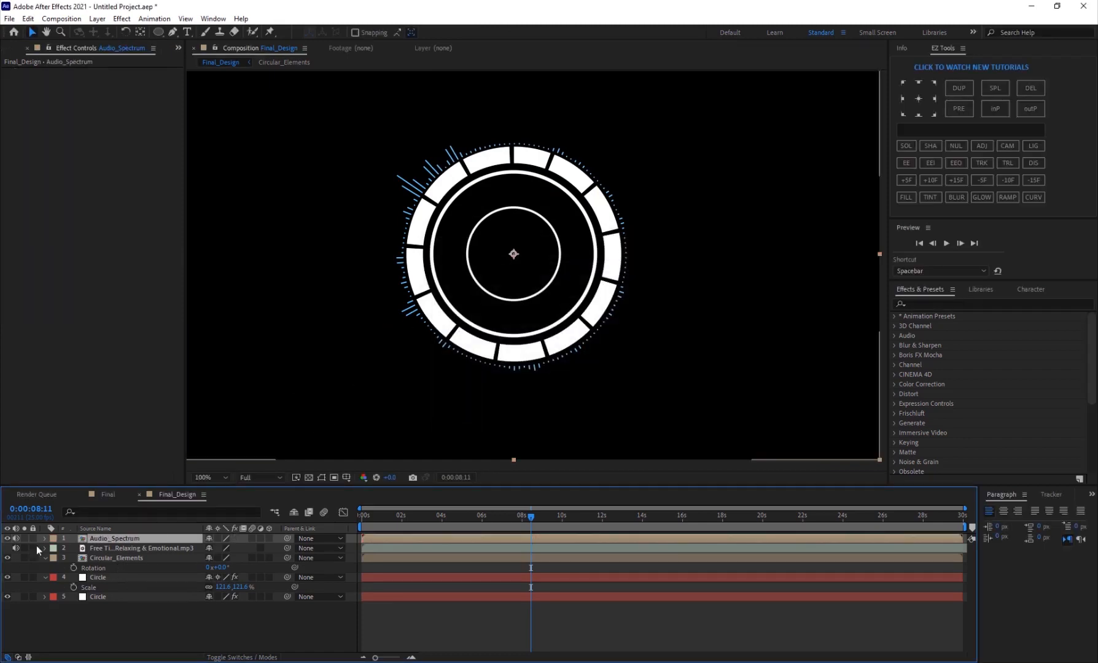
Freeze the Audio_Spectrum layer on its frame at 0:00:08:11 and check the held image at an earlier time
right_click(116, 539)
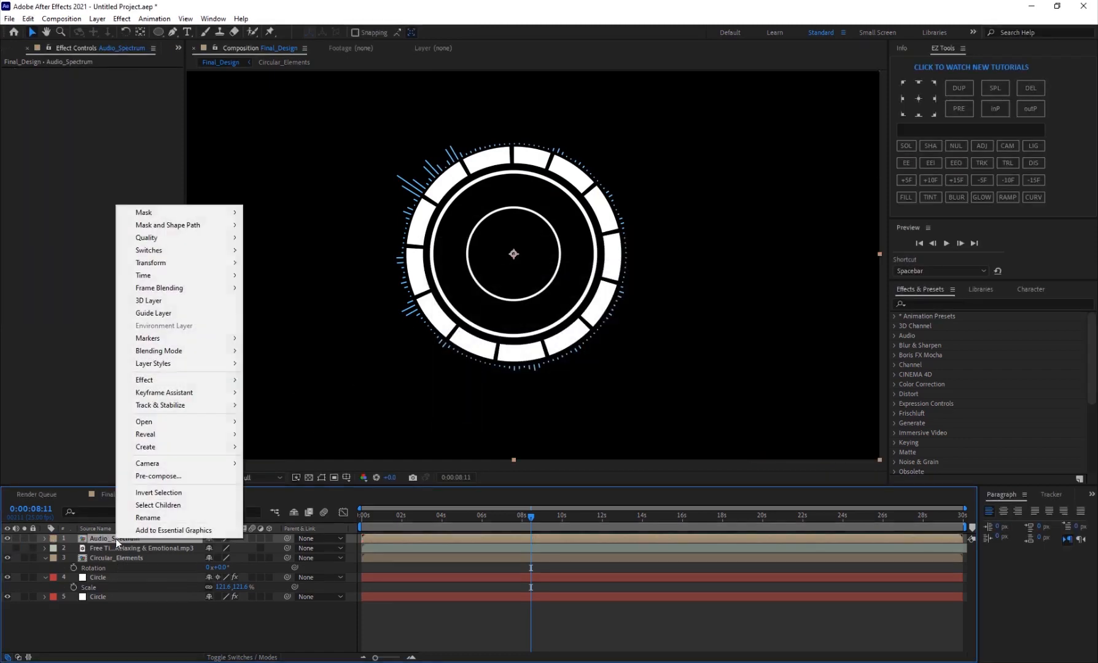
mouse_move(165, 275)
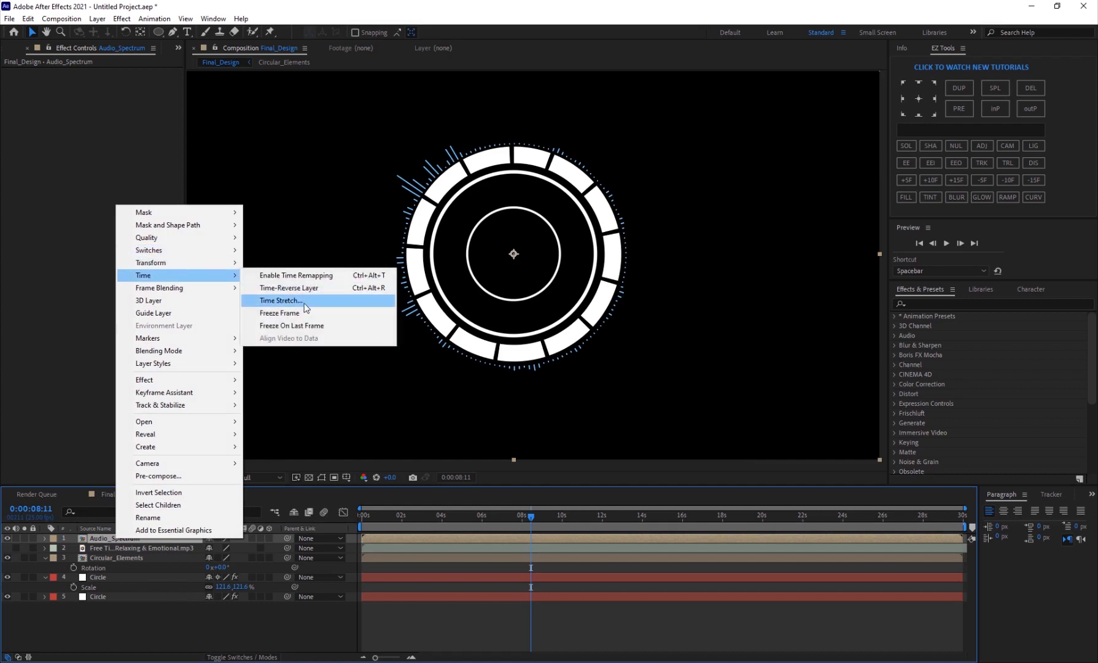
left_click(342, 313)
left_click(419, 527)
left_click_drag(358, 530, 487, 521)
key("period")
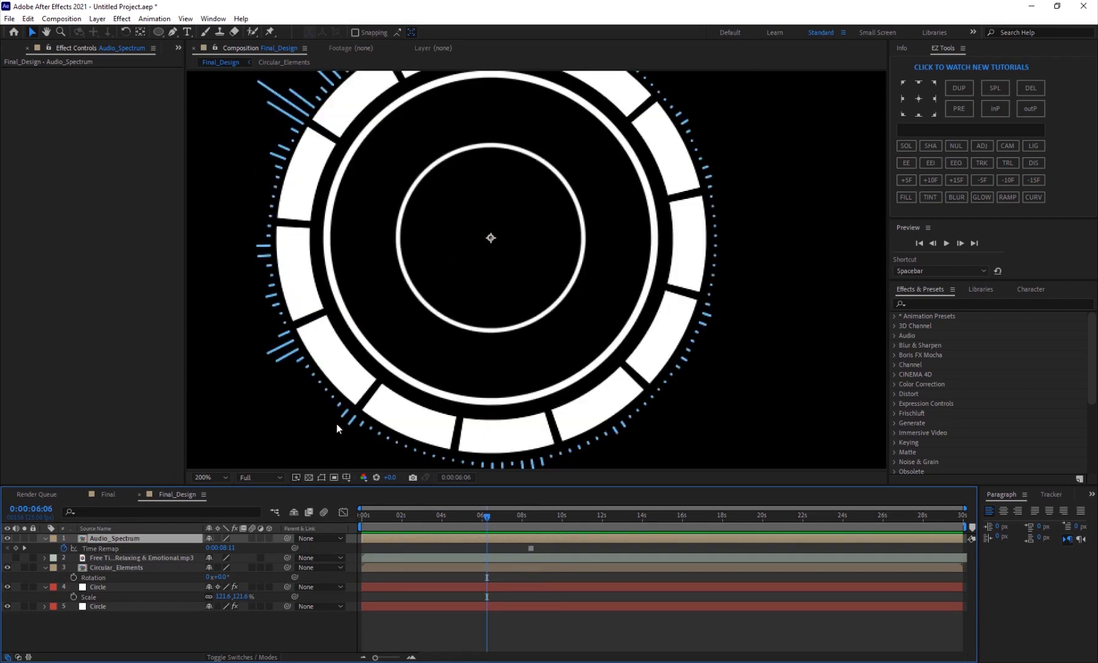
key("comma")
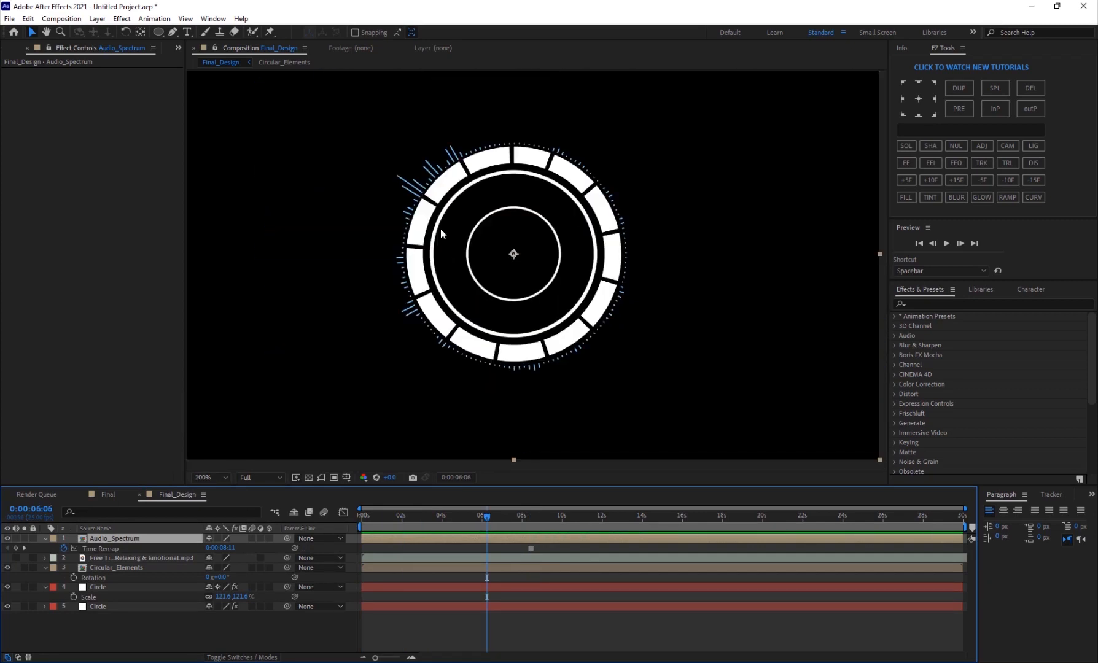
Set Circular_Elements' rotation to -3° and give the rotation the expression wiggle(1,40)
left_click(119, 570)
left_click_drag(220, 578, 215, 578)
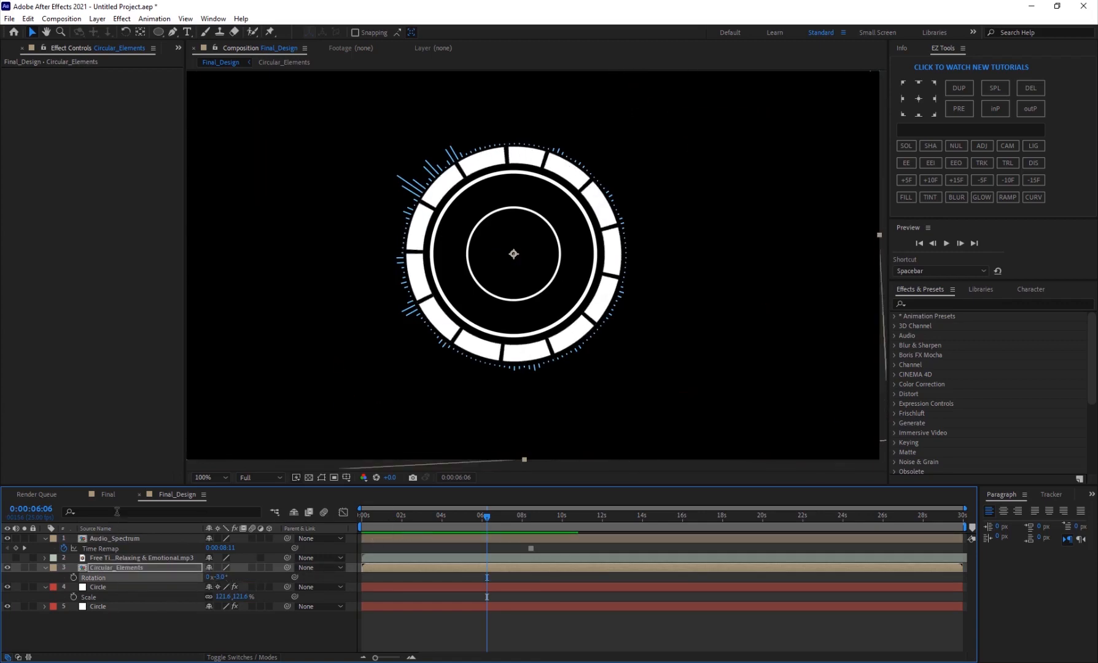
left_click(108, 494)
left_click_drag(455, 522, 571, 534)
left_click(177, 495)
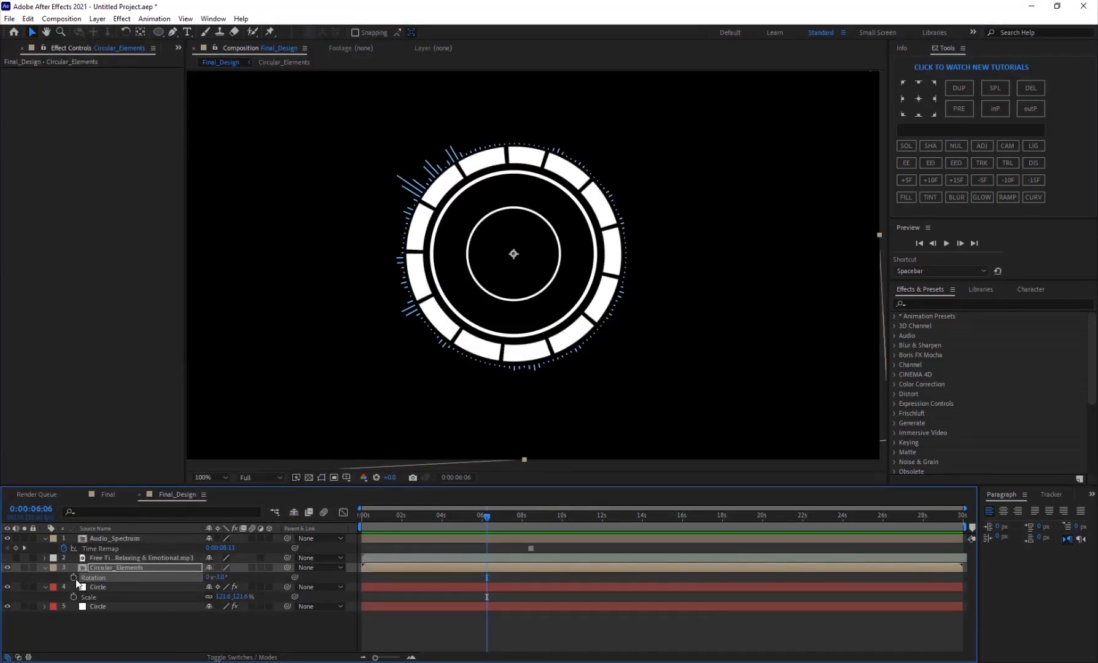
left_click(75, 579, "alt")
type("wiggle(1,40")
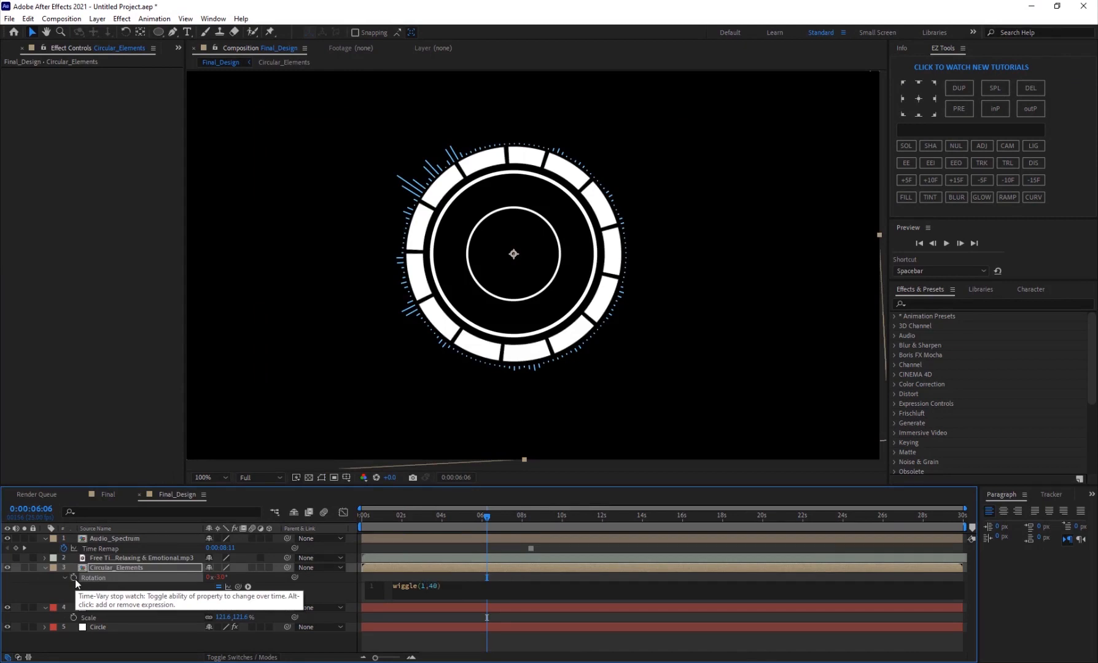
key("KP_Enter")
Preview the wiggling segmented ring and compare the design with the finished reference animation in the Final composition
key("space")
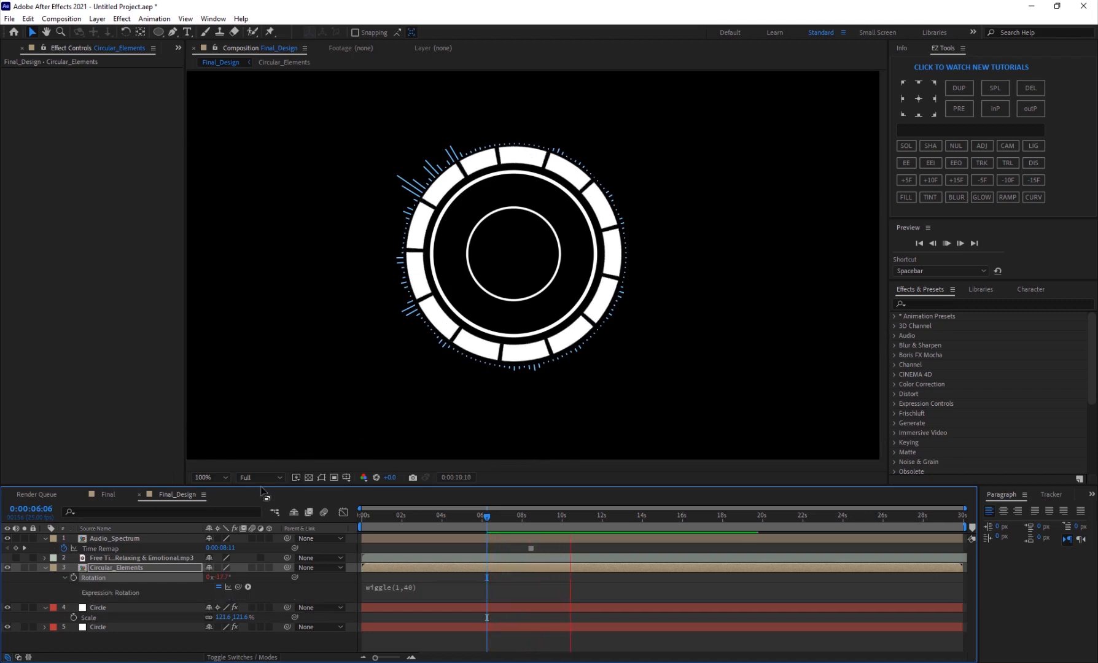
left_click(114, 495)
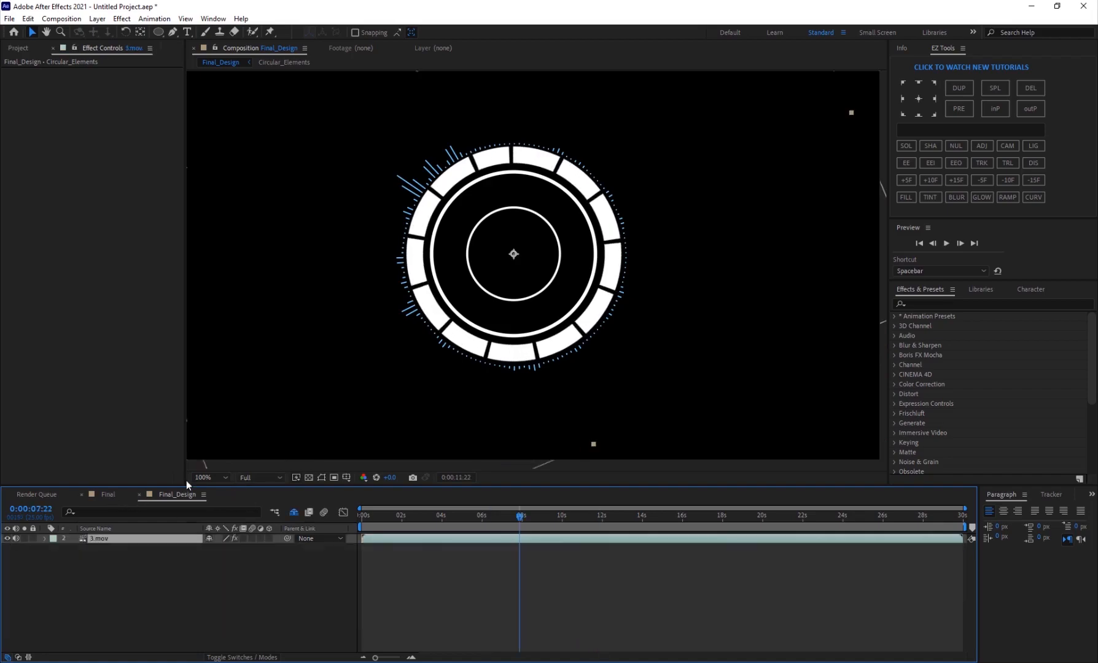
left_click_drag(466, 533, 435, 540)
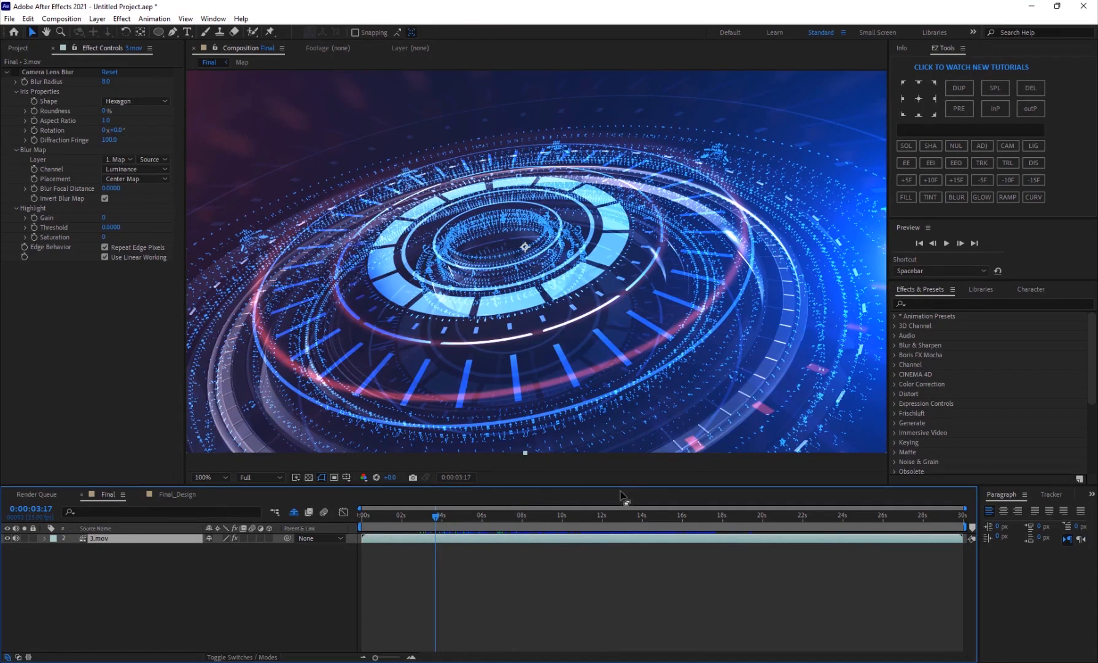
left_click(176, 494)
left_click(108, 495)
left_click(107, 495)
left_click(176, 494)
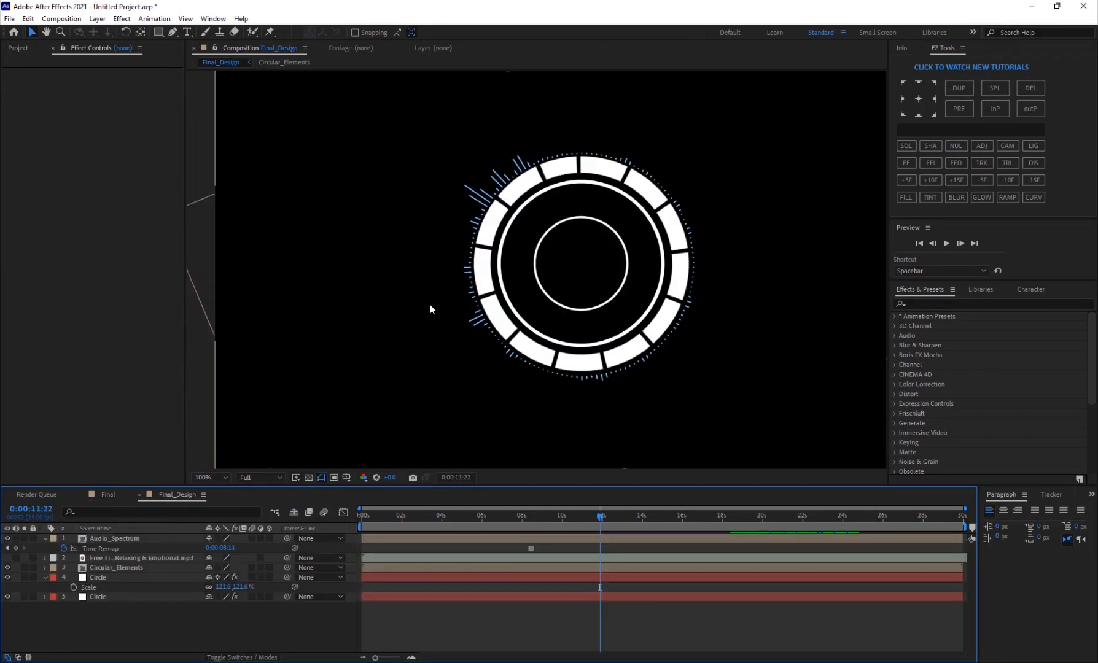
Draw a small upright white rectangle as a new shape layer, below and left of the rings in Final_Design
key("ctrl+y")
key("Escape")
left_click(233, 66)
key("q")
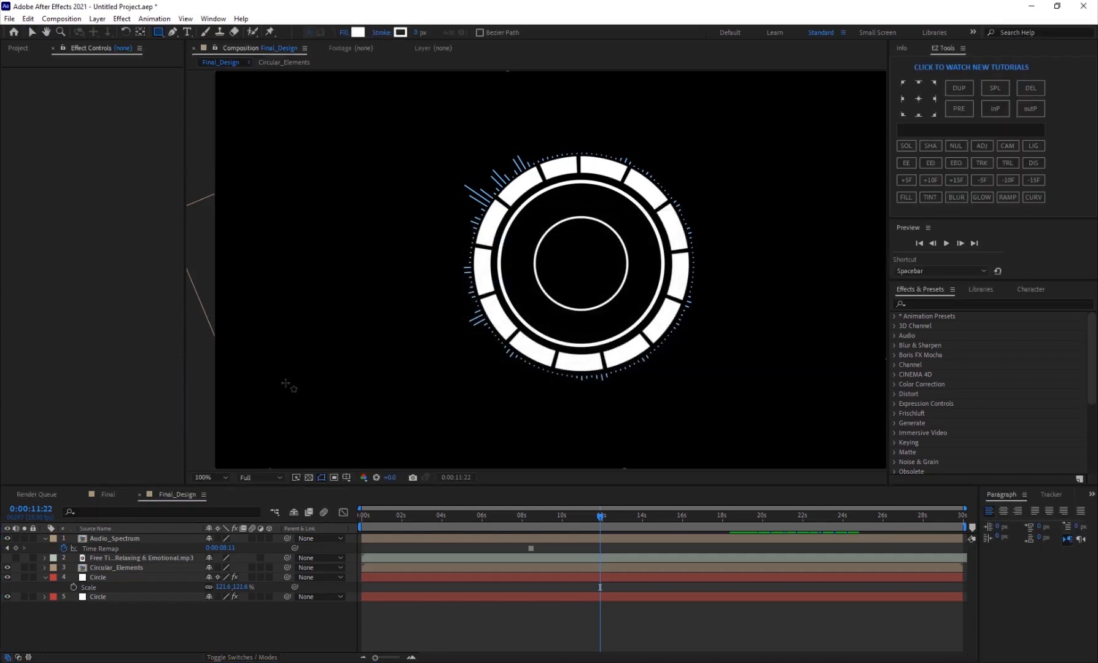
left_click_drag(281, 378, 296, 400)
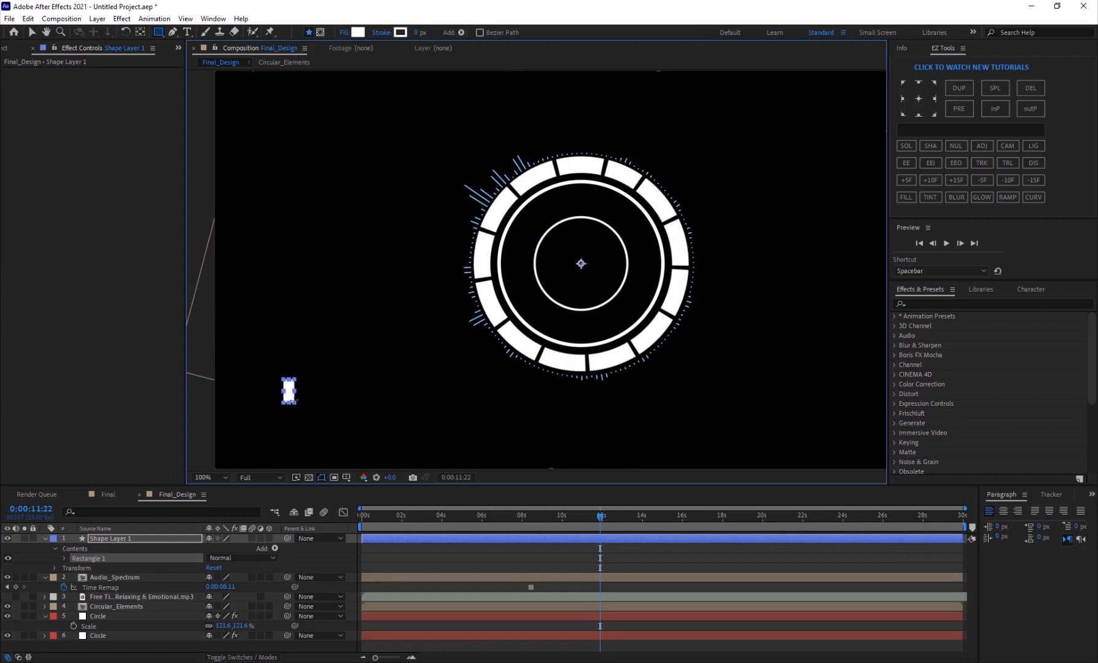
Add a Repeater to the rectangle shape layer's contents and set its copies to 20
left_click(83, 550)
left_click(274, 548)
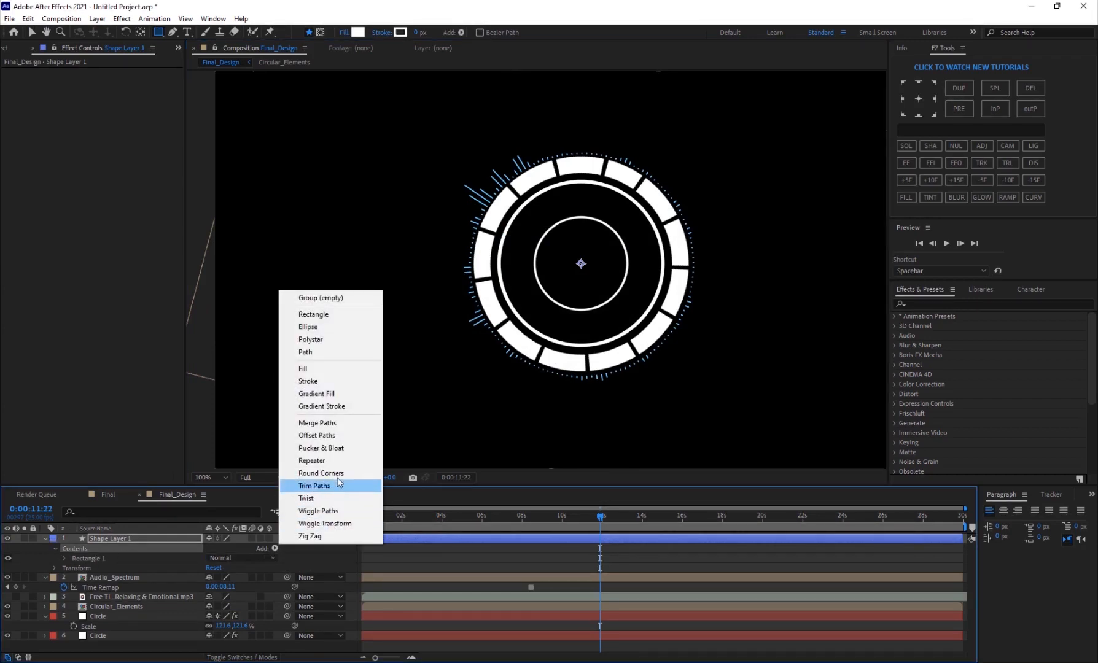
left_click(307, 458)
key("comma")
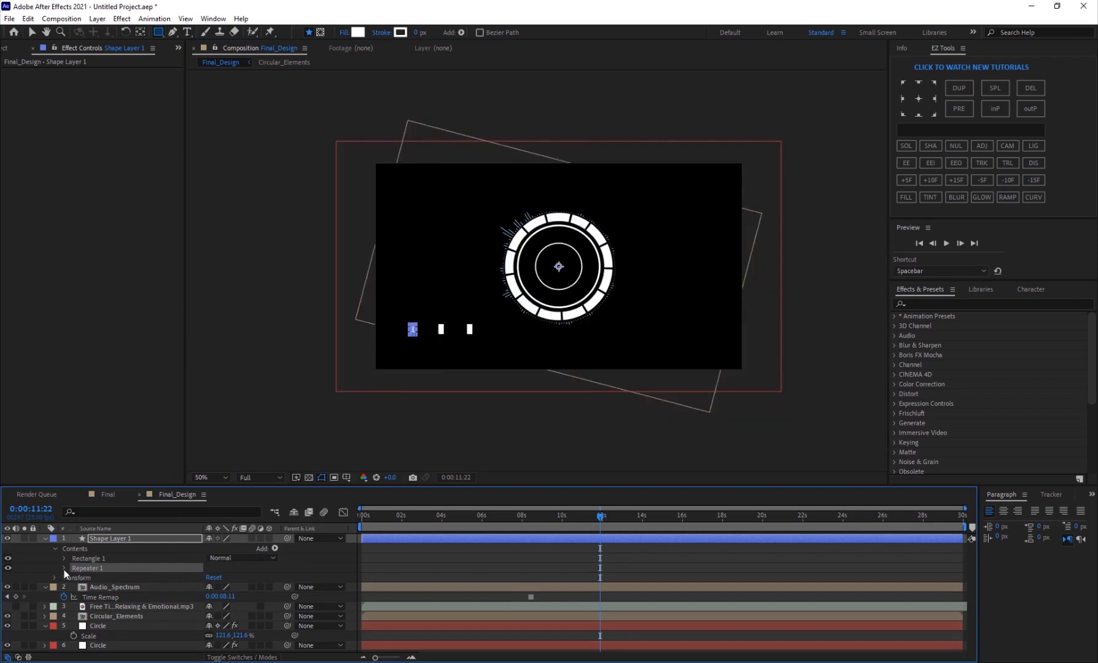
left_click(64, 568)
left_click_drag(214, 577, 226, 578)
left_click(217, 578)
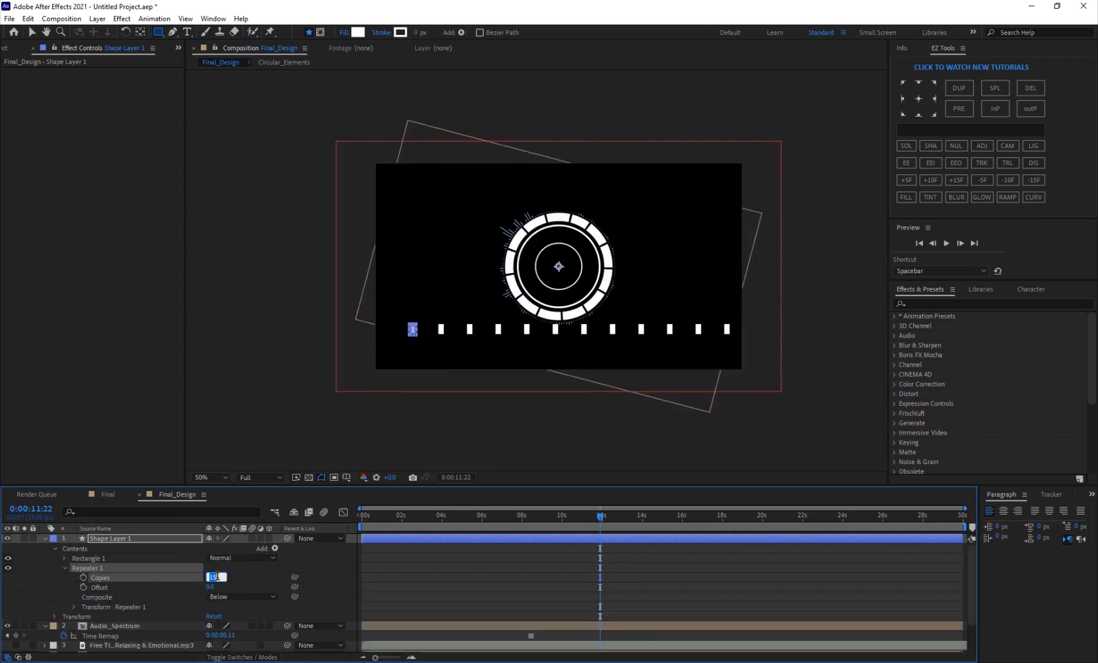
type("20")
key("Return")
Set the Repeater's horizontal position offset to 0 and its rotation to 360/20 so the copies form a circle
left_click(74, 608)
left_click(217, 608)
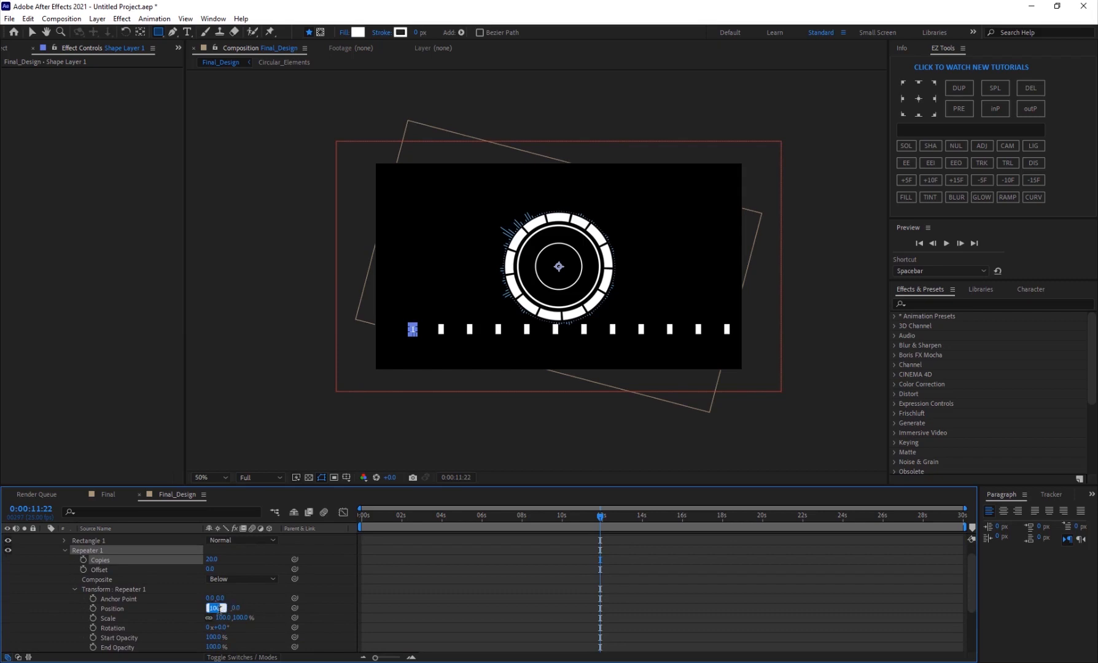
type("0")
key("Return")
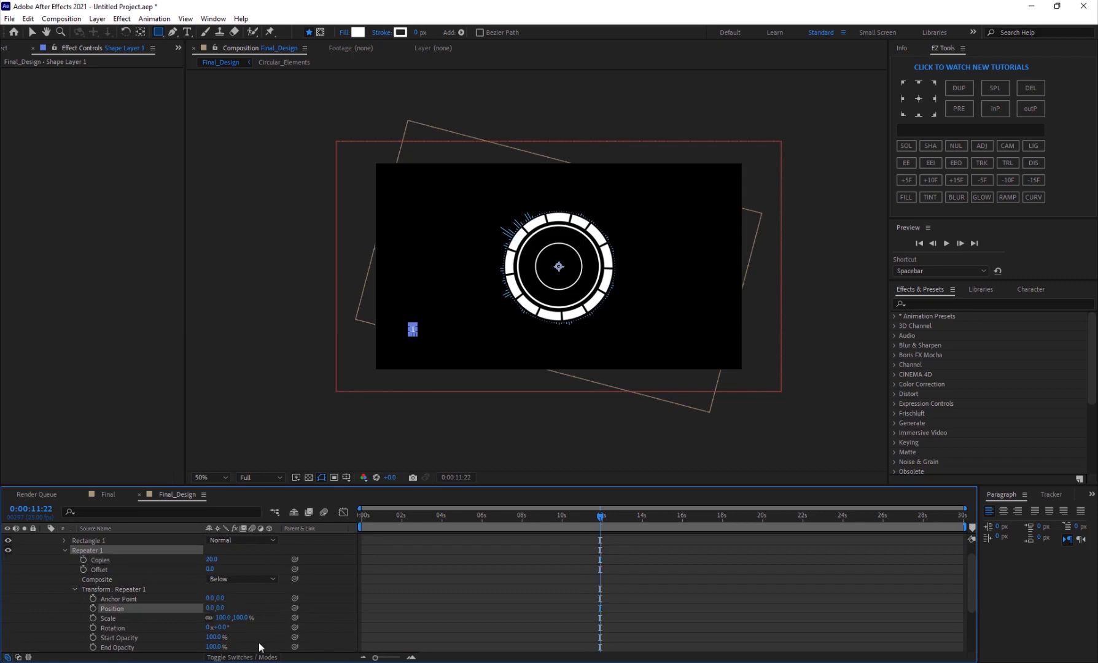
left_click(258, 642)
left_click_drag(219, 627, 238, 632)
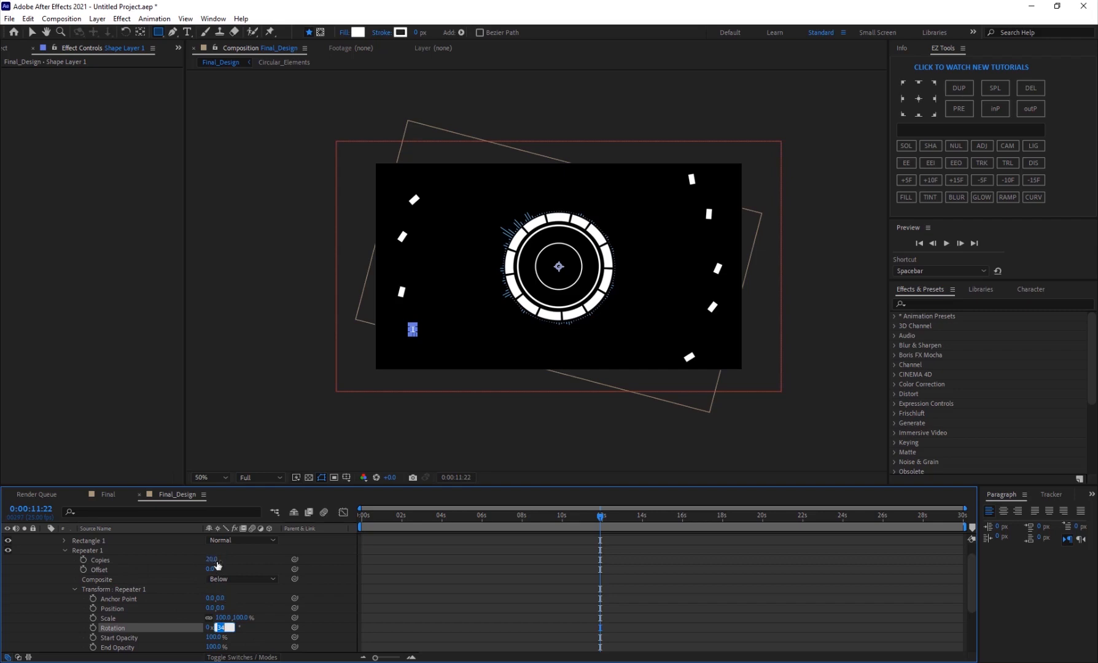
type("360")
type("/20")
key("Return")
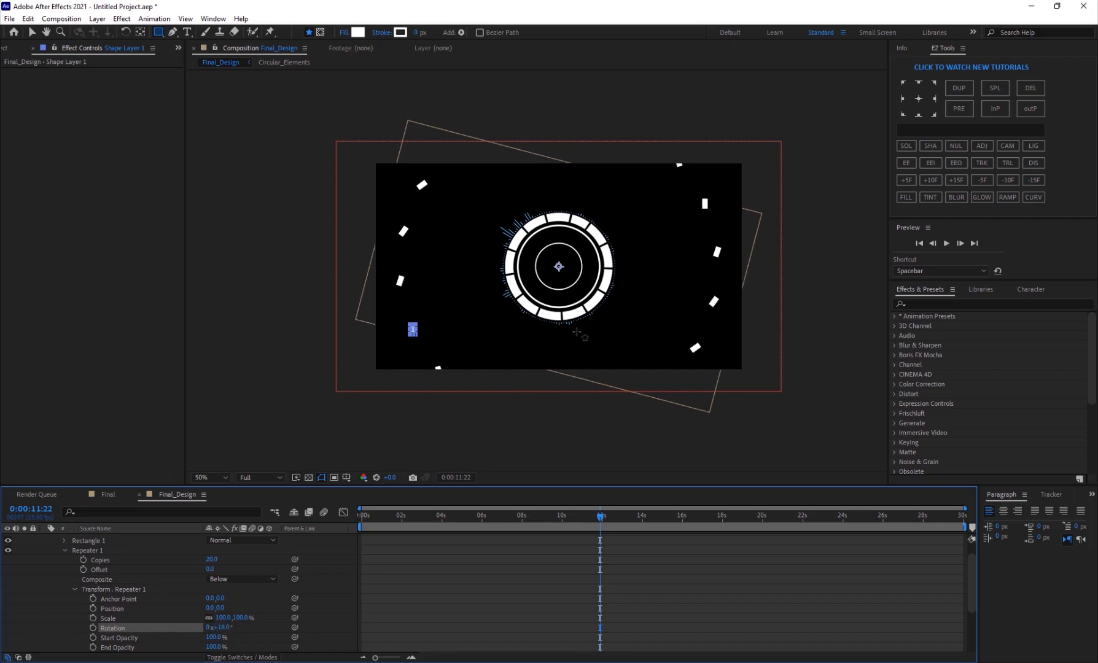
Scale the whole shape layer down to 39% so the rectangles sit just outside the audio spectrum
left_click_drag(221, 619, 212, 618)
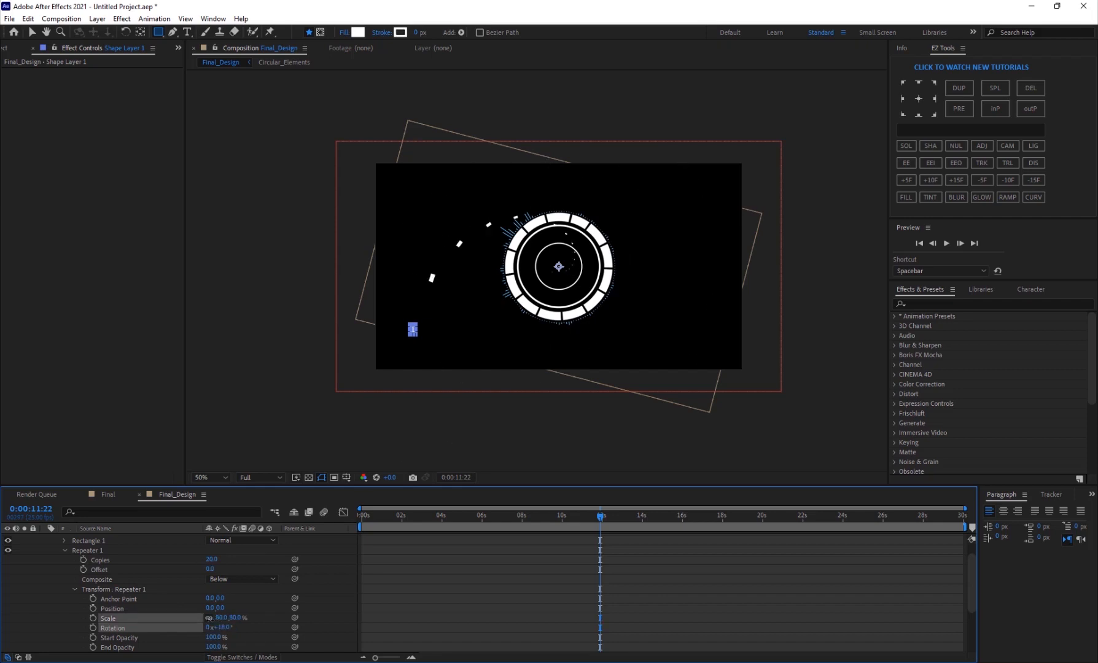
key("ctrl+z")
scroll(152, 616, "down", 3)
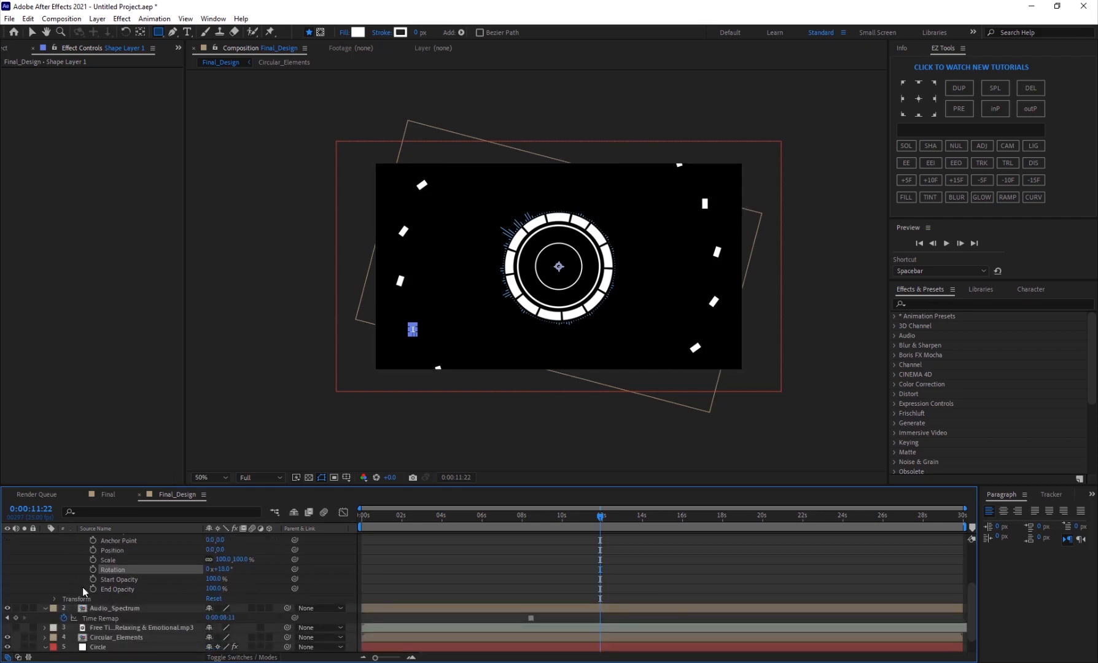
left_click(55, 599)
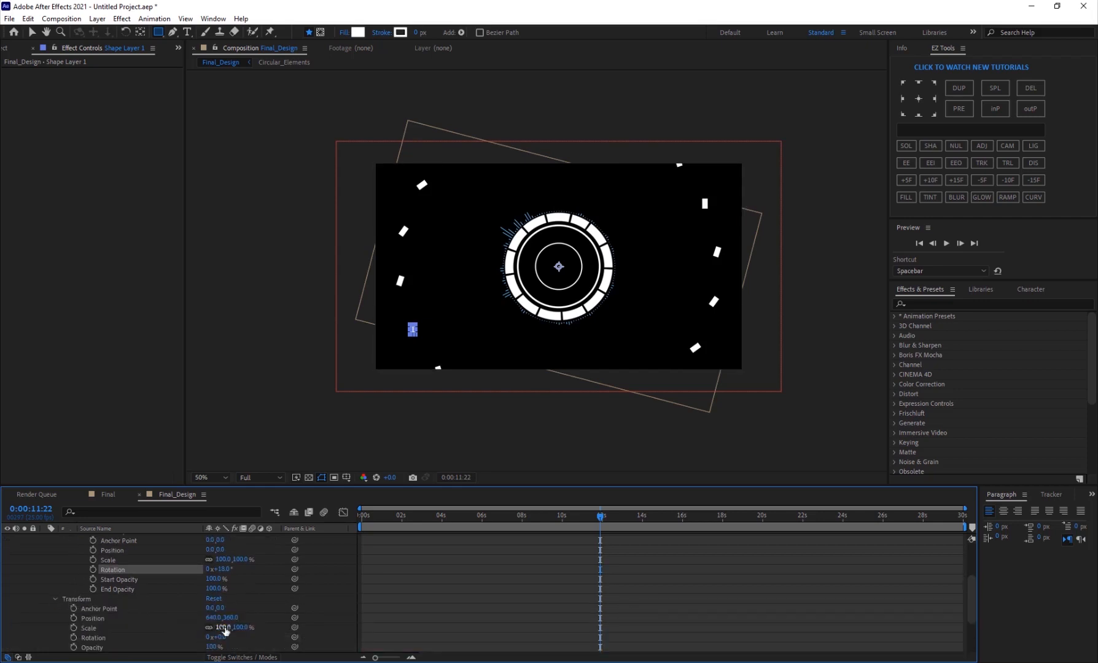
left_click_drag(220, 628, 187, 625)
scroll(543, 277, "up", 3)
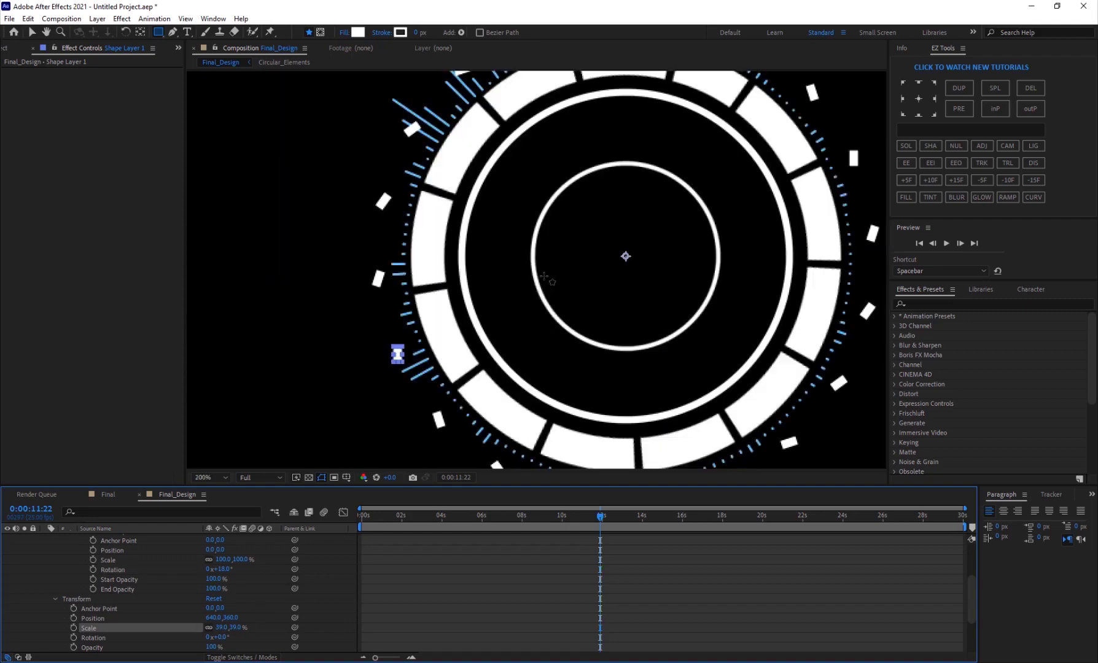
scroll(543, 277, "down", 2)
scroll(537, 269, "up", 2)
scroll(536, 270, "down", 2)
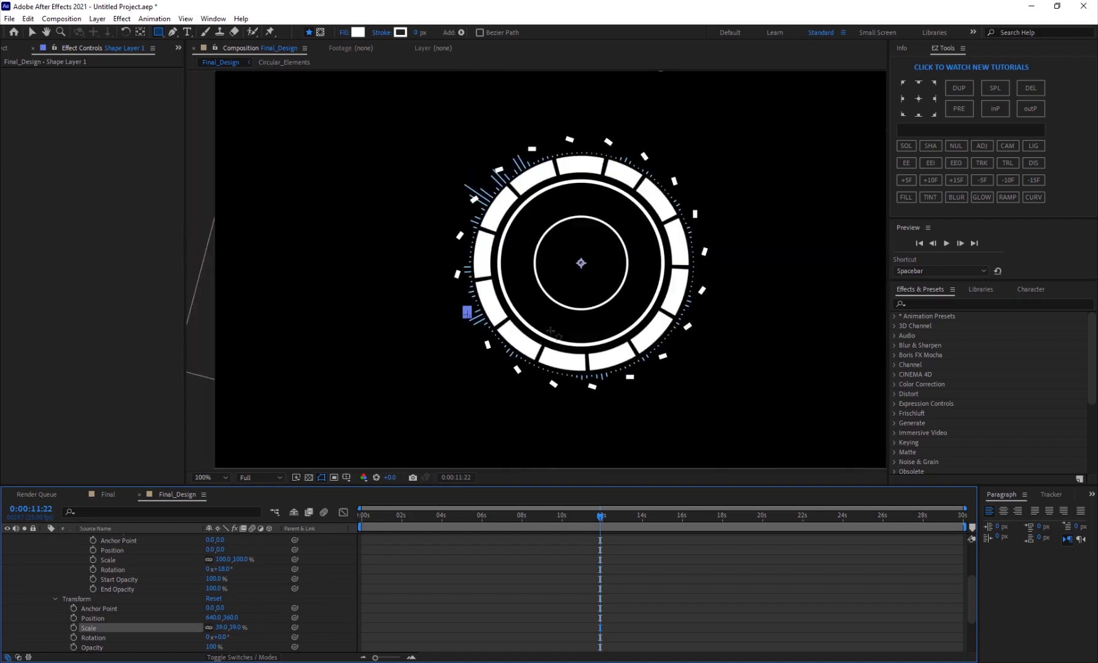
scroll(120, 595, "up", 2)
scroll(121, 594, "up", 1)
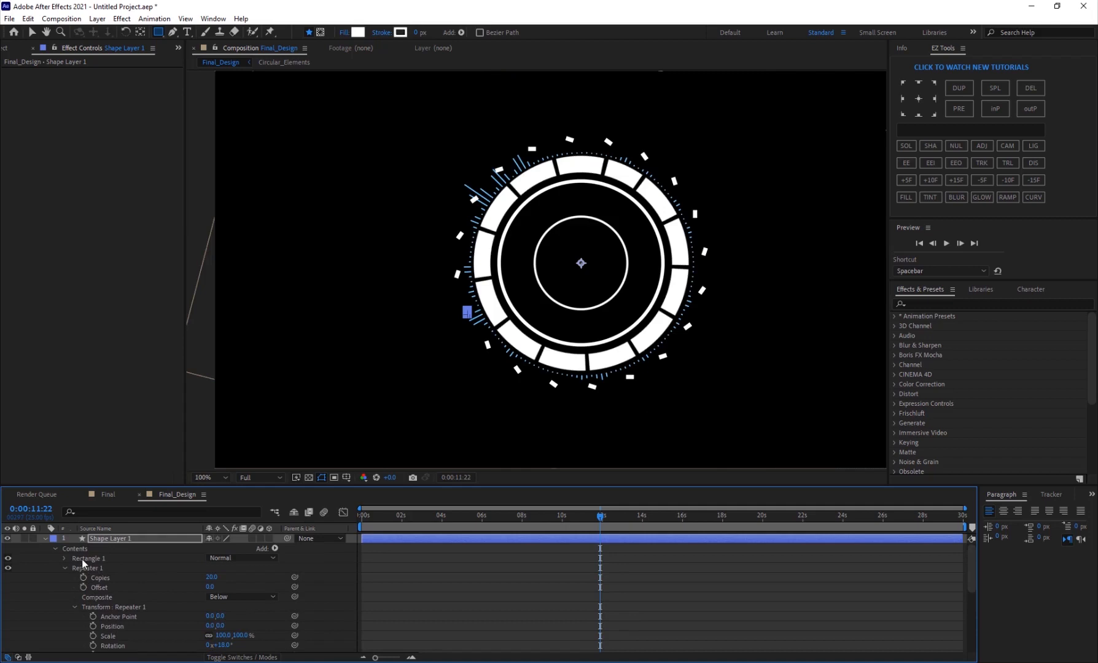
Rotate Rectangle 1 within its own transform to 62° so the small bars point towards the center
left_click(82, 558)
left_click(65, 558)
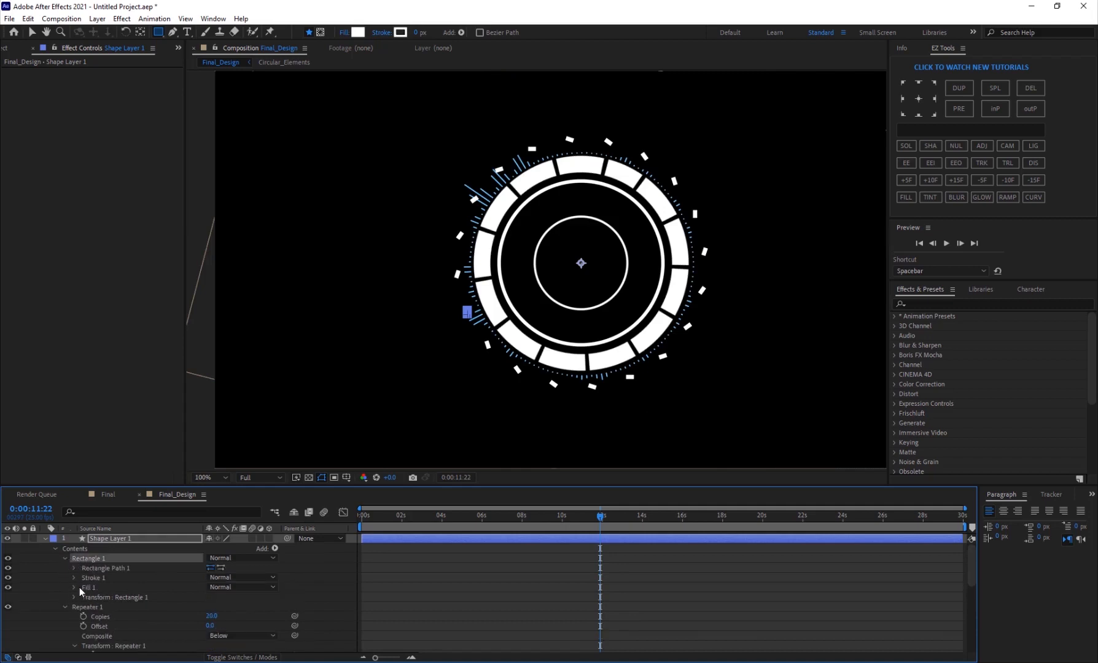
left_click(74, 587)
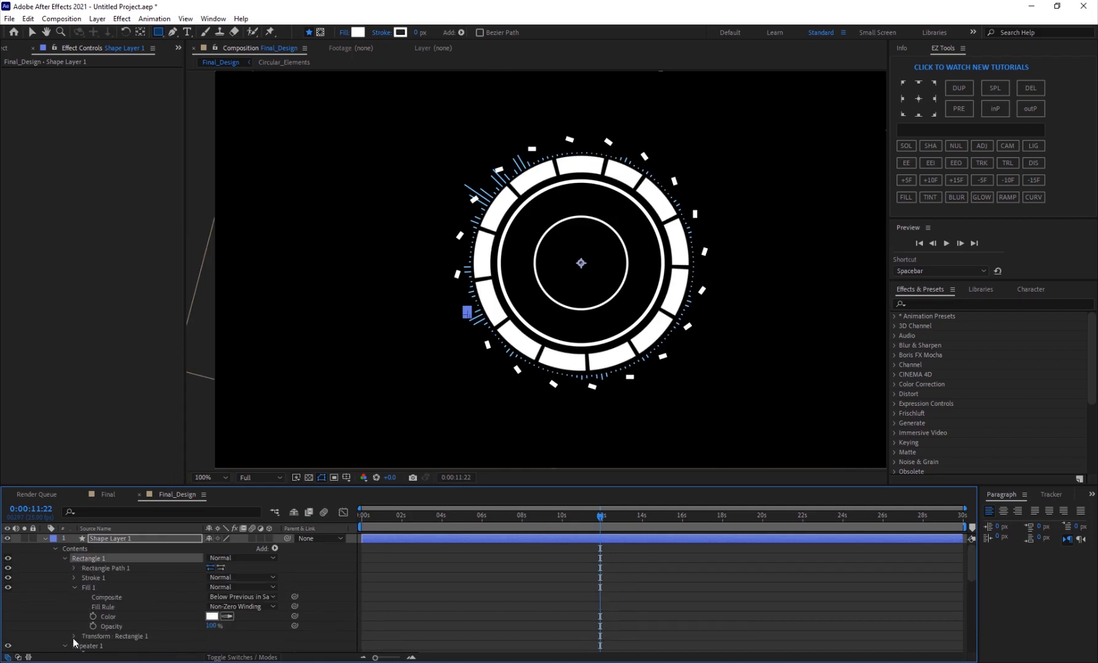
left_click(74, 637)
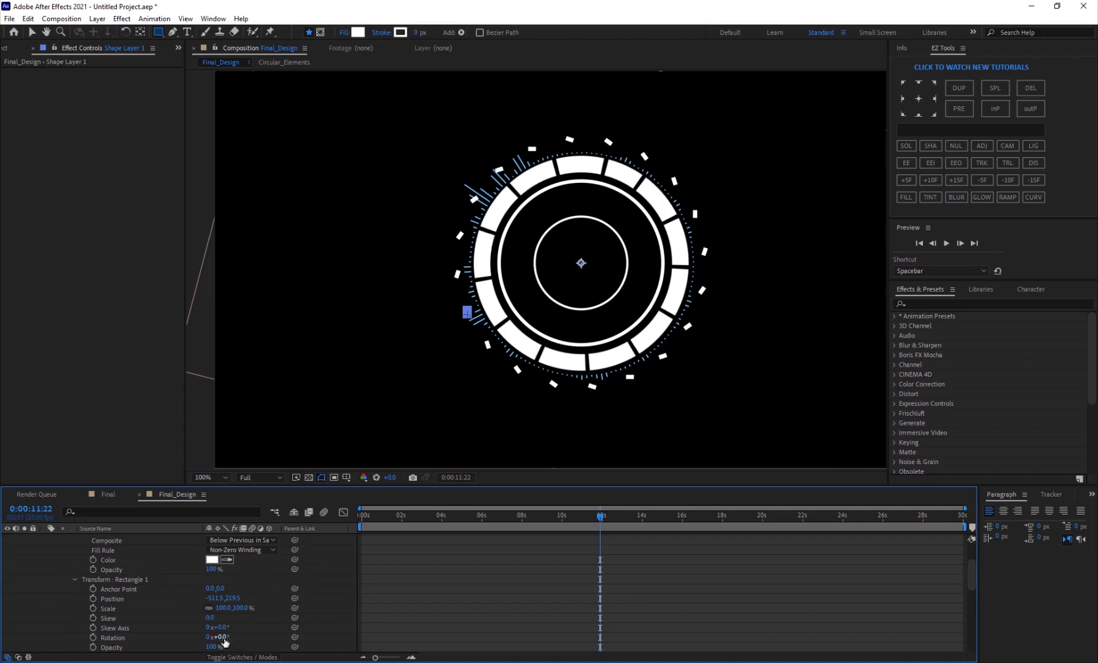
left_click_drag(228, 638, 253, 635)
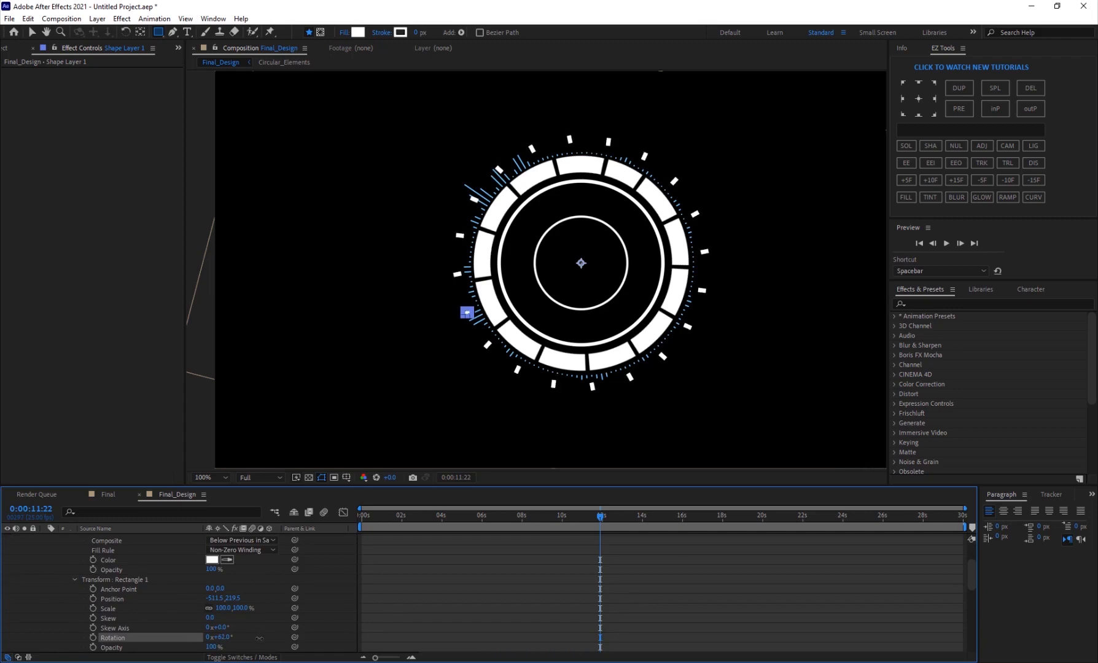
Unlink Rectangle 1's scale, widen it to 304% horizontally, and adjust its rotation to about 70°
key("period")
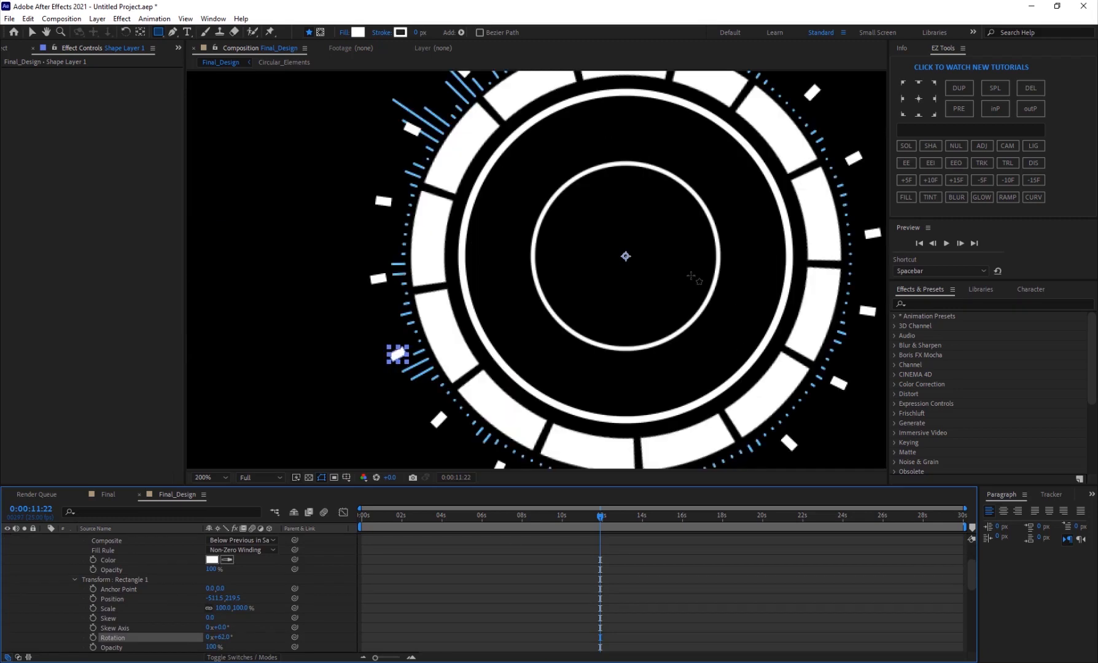
left_click(153, 609)
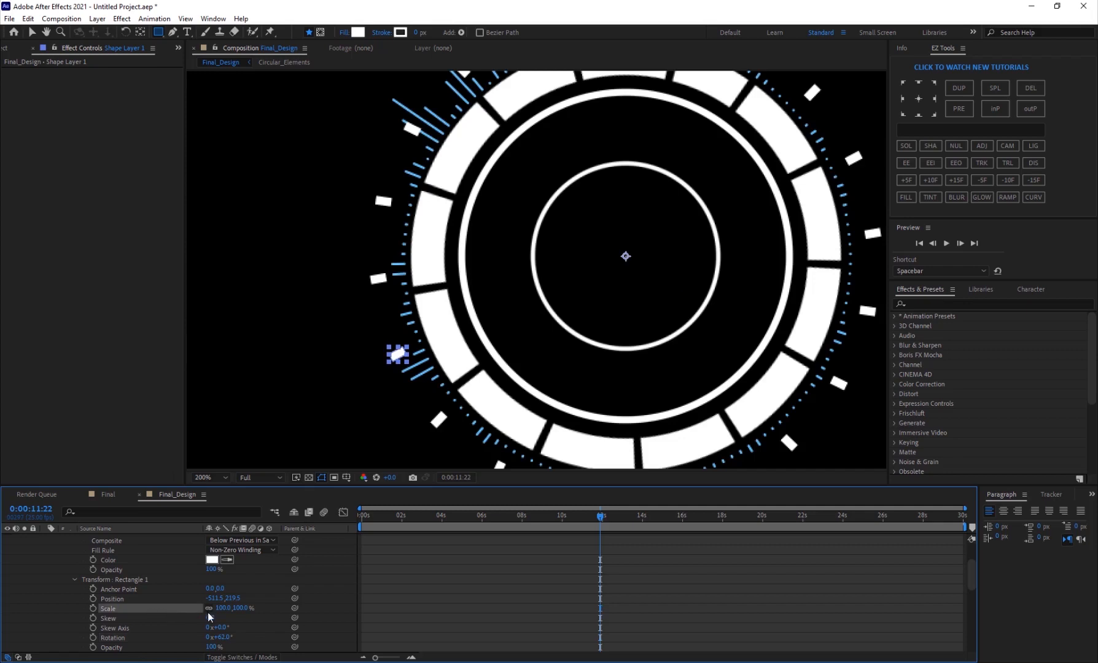
left_click(222, 608)
left_click_drag(237, 613, 359, 611)
key("comma")
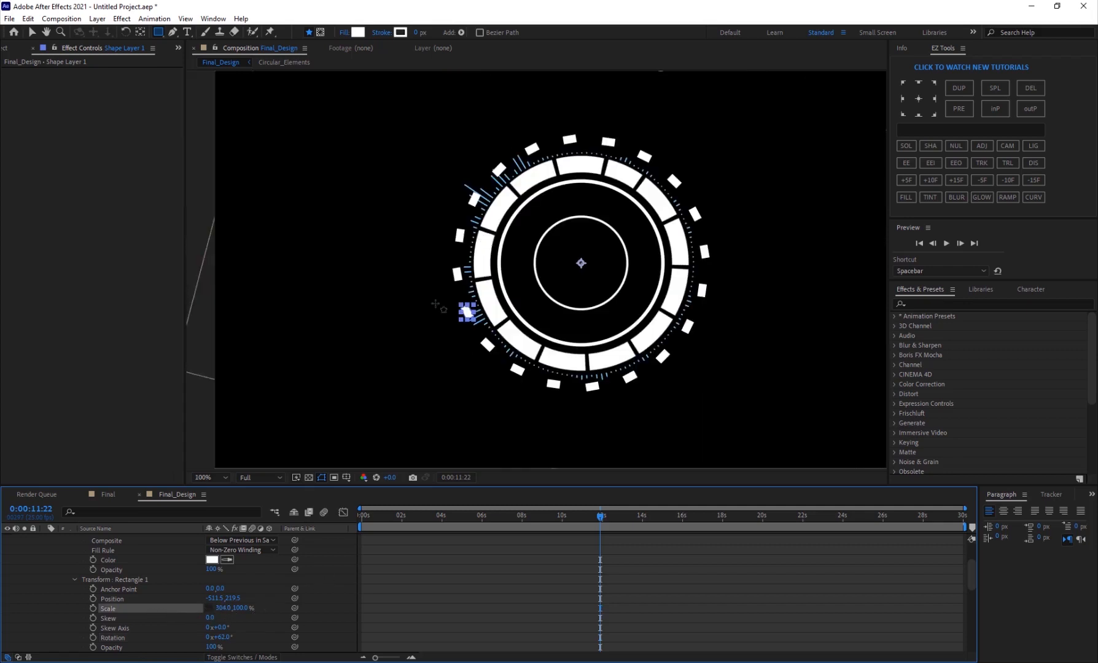
left_click_drag(243, 608, 245, 639)
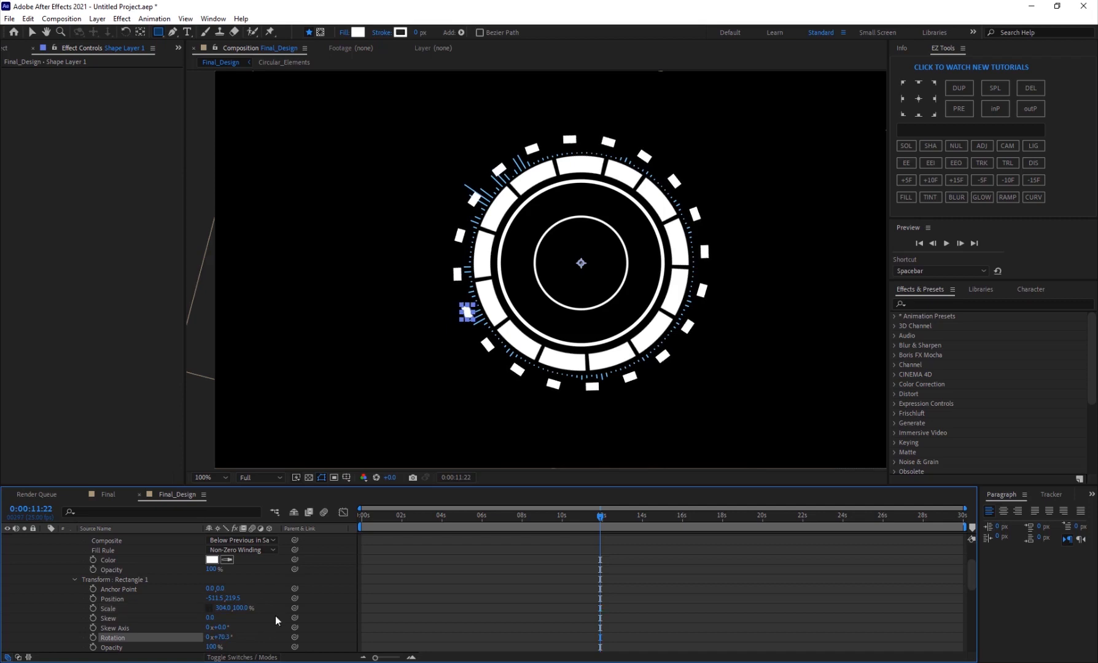
scroll(537, 270, "up", 2)
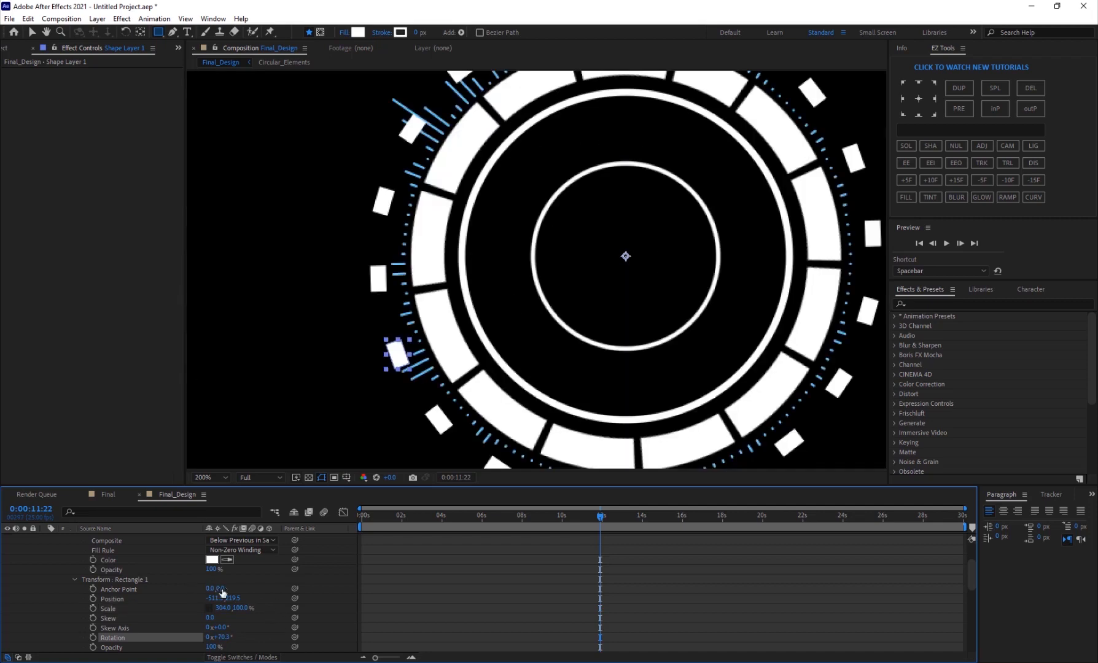
Scale Rectangle 1 down to about 239% by 70%, slightly enlarge the whole shape layer, and compare with the Final composition
mouse_move(224, 608)
left_mouse_down()
mouse_move(196, 608)
mouse_move(230, 611)
left_mouse_up()
key("comma")
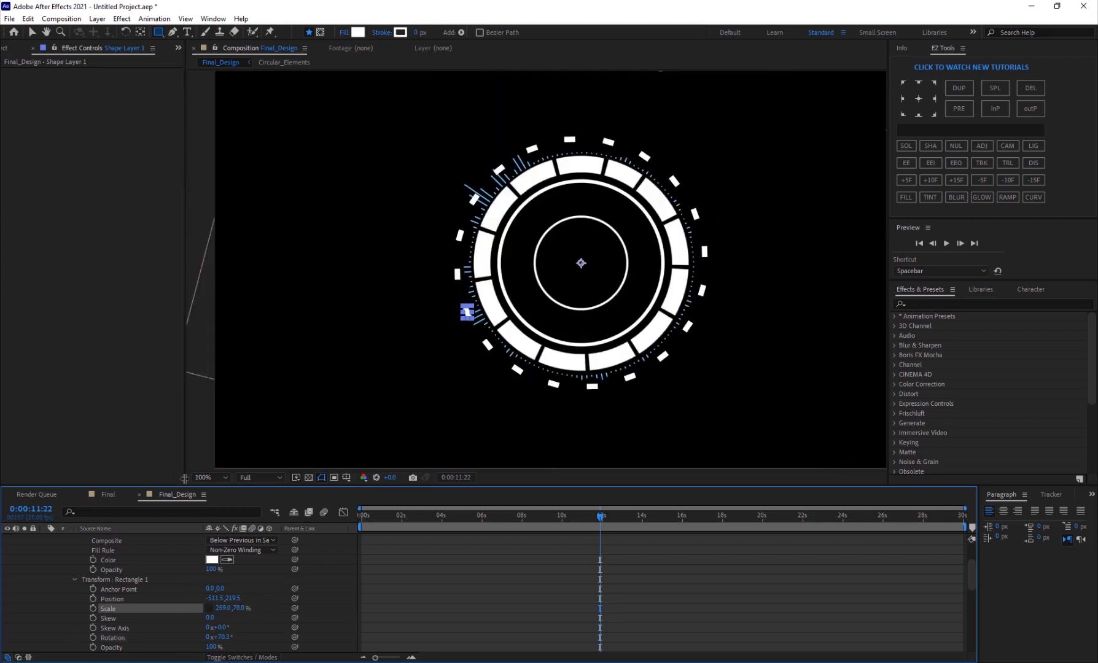
scroll(123, 589, "down", 6)
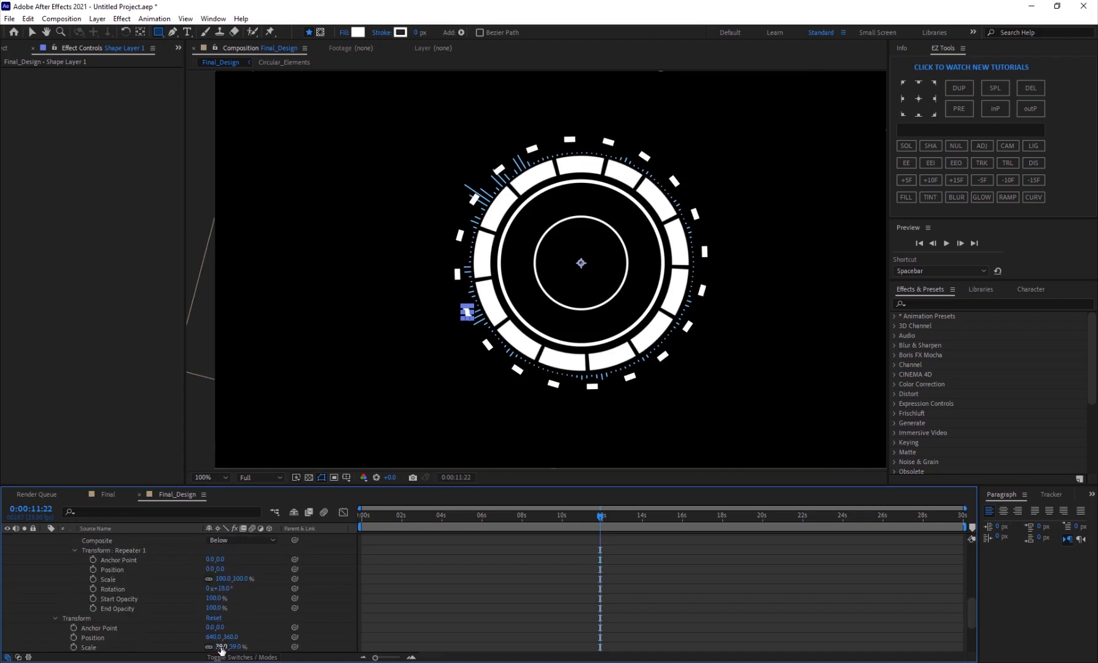
left_click_drag(221, 648, 168, 658)
left_click(102, 499)
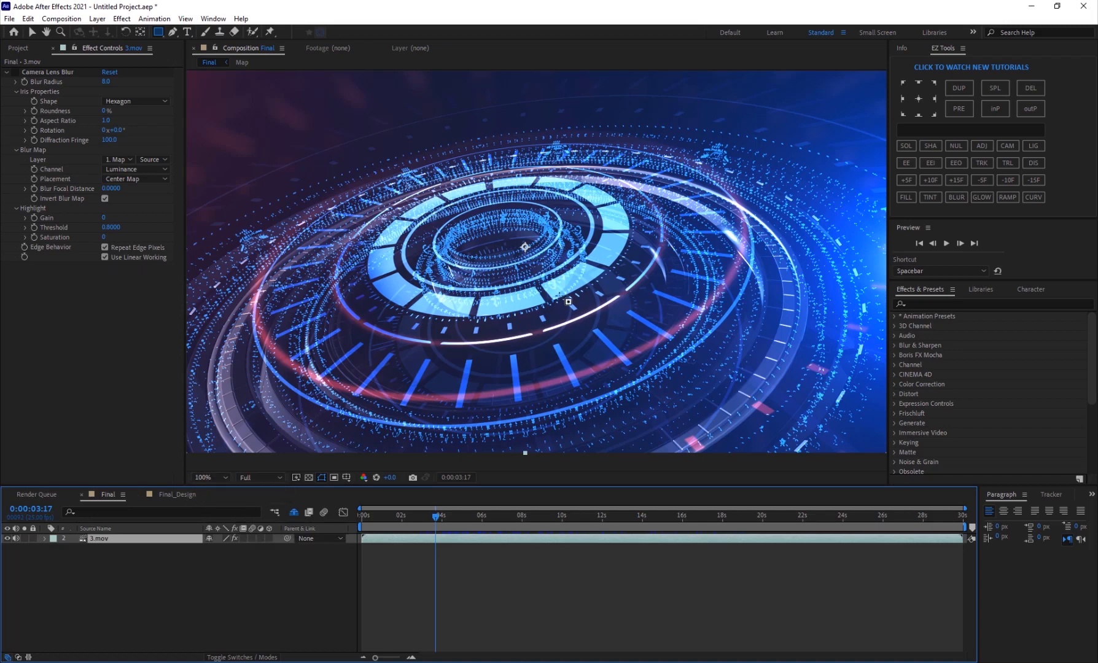
left_click(178, 496)
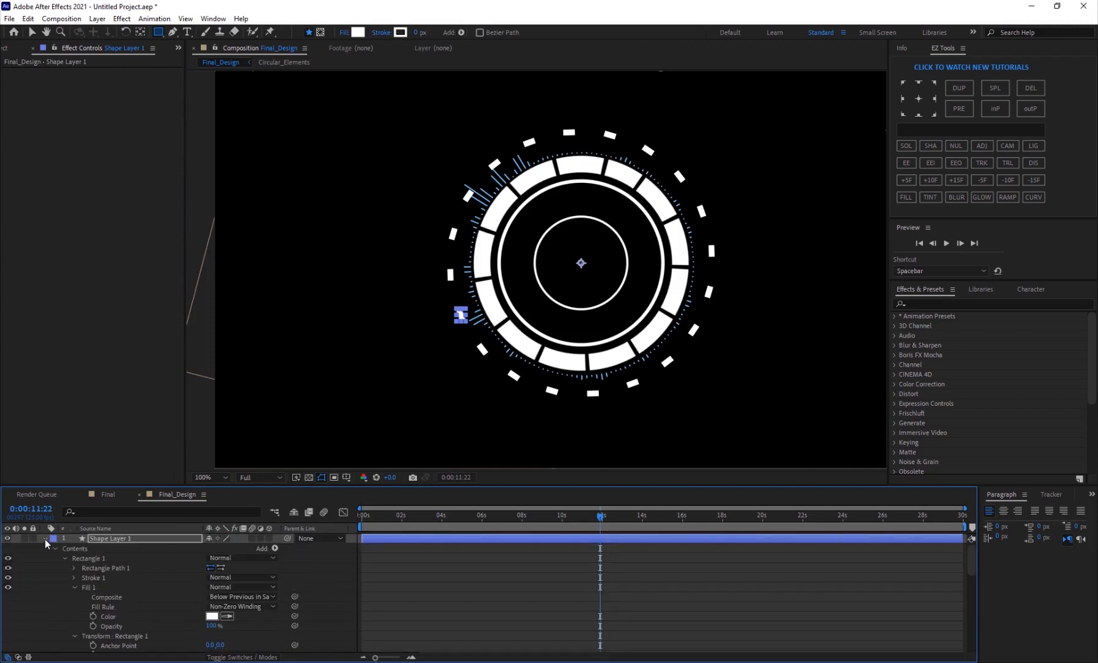
left_click(45, 538)
Duplicate the Circular_Elements composition in the project and open the copy, Circular_Elements 2
left_click(138, 578)
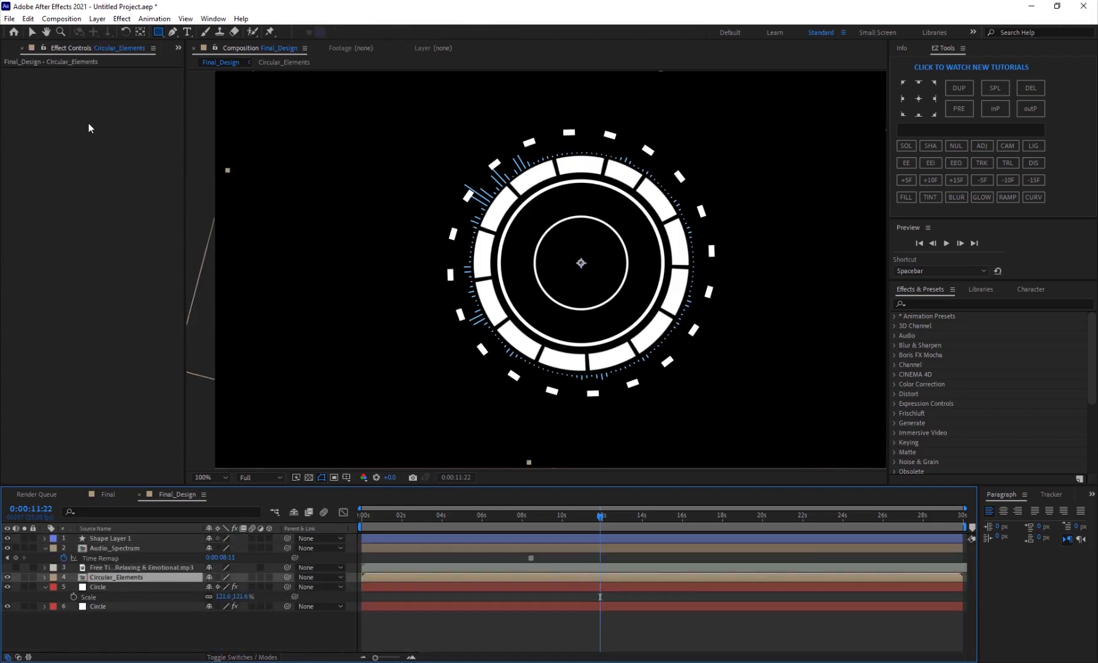
left_click(178, 48)
left_click(202, 60)
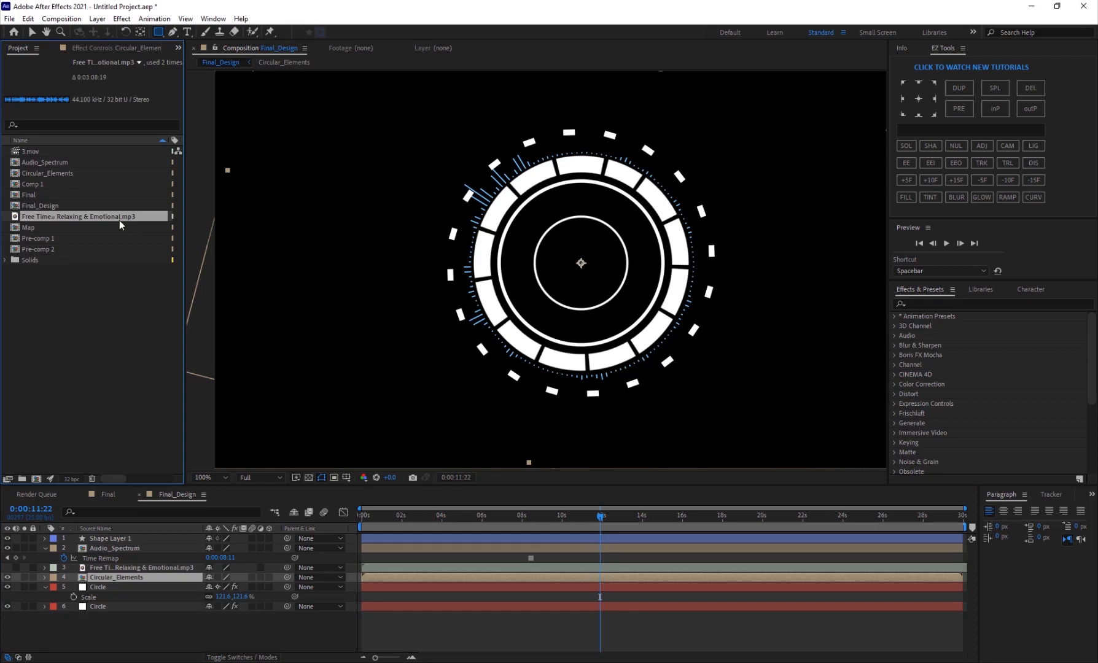
left_click(44, 172)
key("ctrl+d")
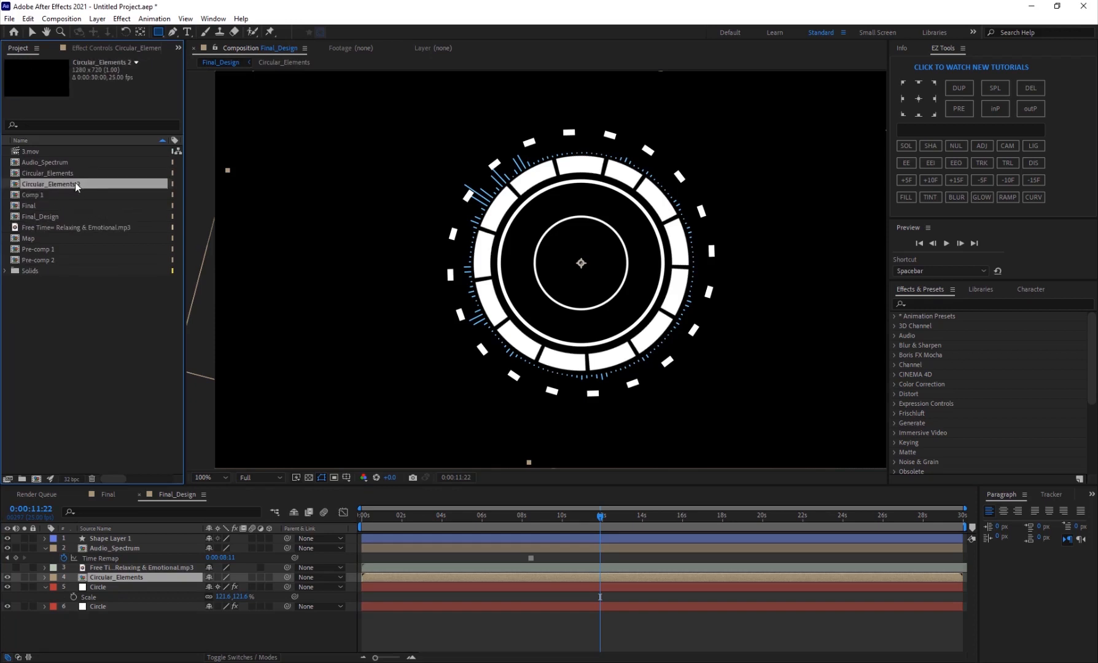
double_click(74, 184)
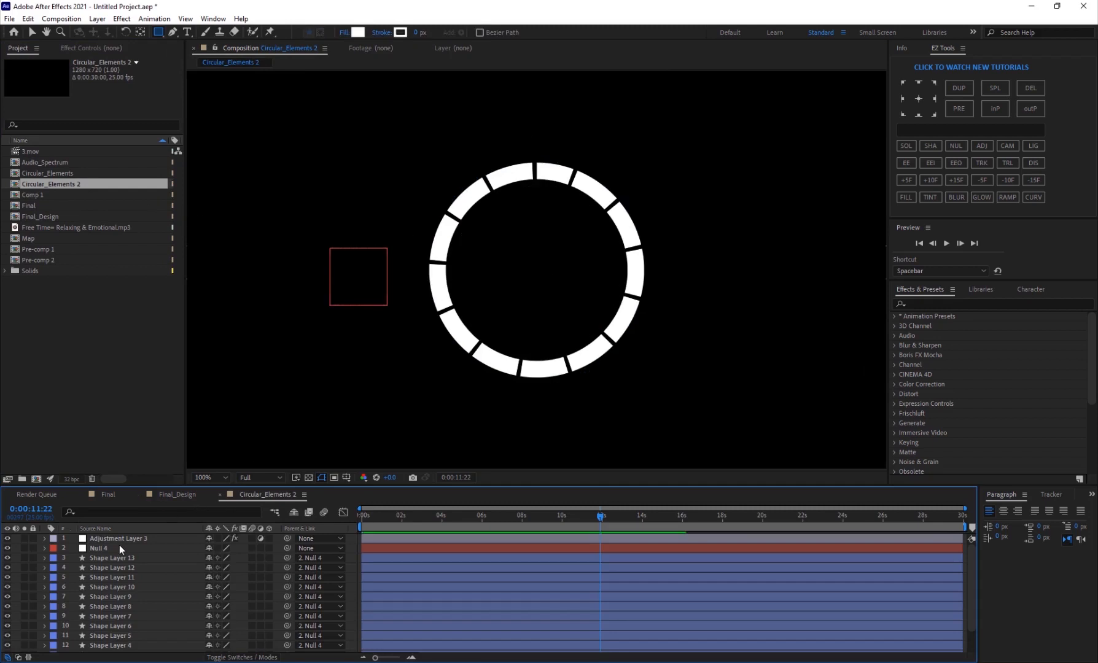
Move Null 4 in Circular_Elements 2 vertically to about 707.5 to turn the segments into a large thin ring
left_click(119, 546)
key("p")
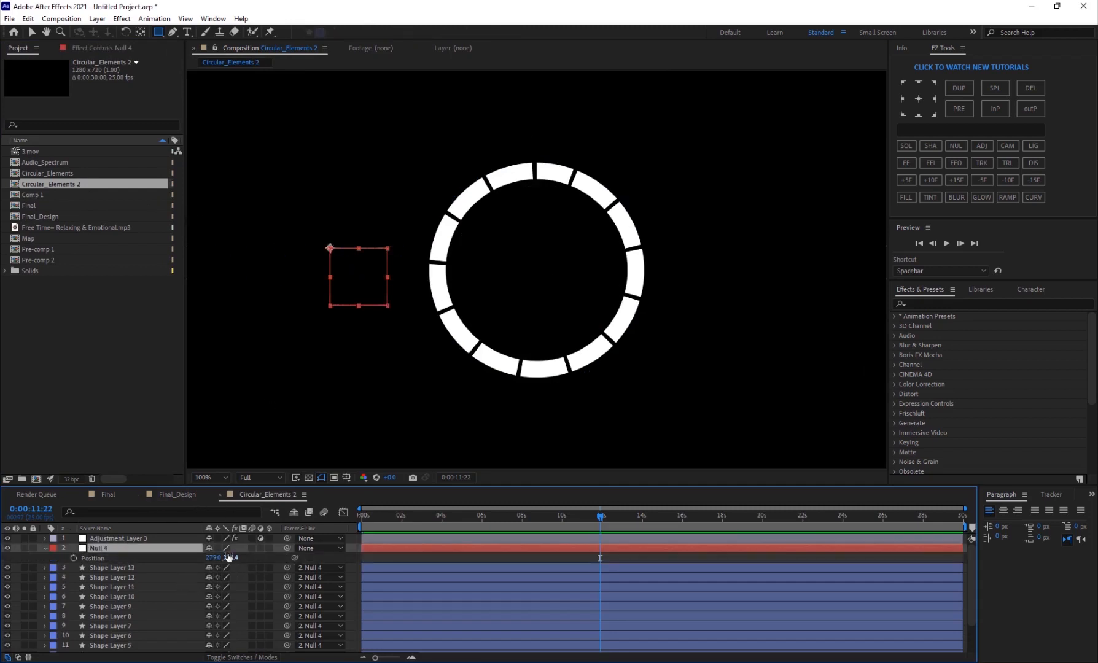
mouse_move(228, 557)
left_mouse_down()
mouse_move(296, 556)
mouse_move(428, 527)
left_mouse_up()
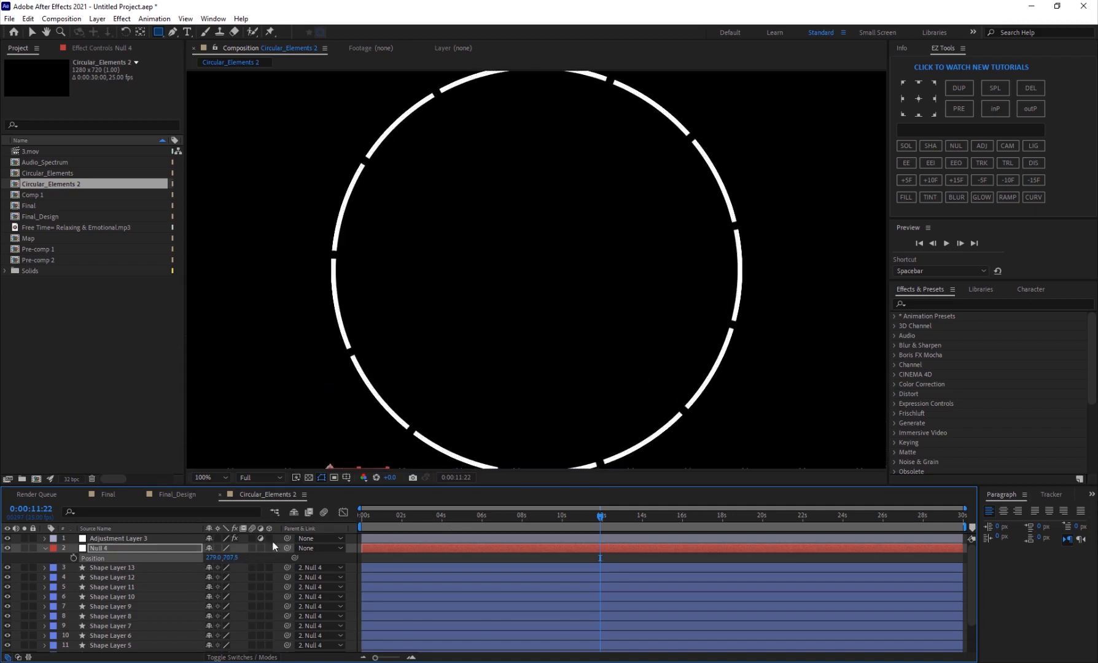
Add Circular_Elements 2 to the Final_Design composition, directly above the Audio_Spectrum layer
left_click(108, 494)
left_click(178, 495)
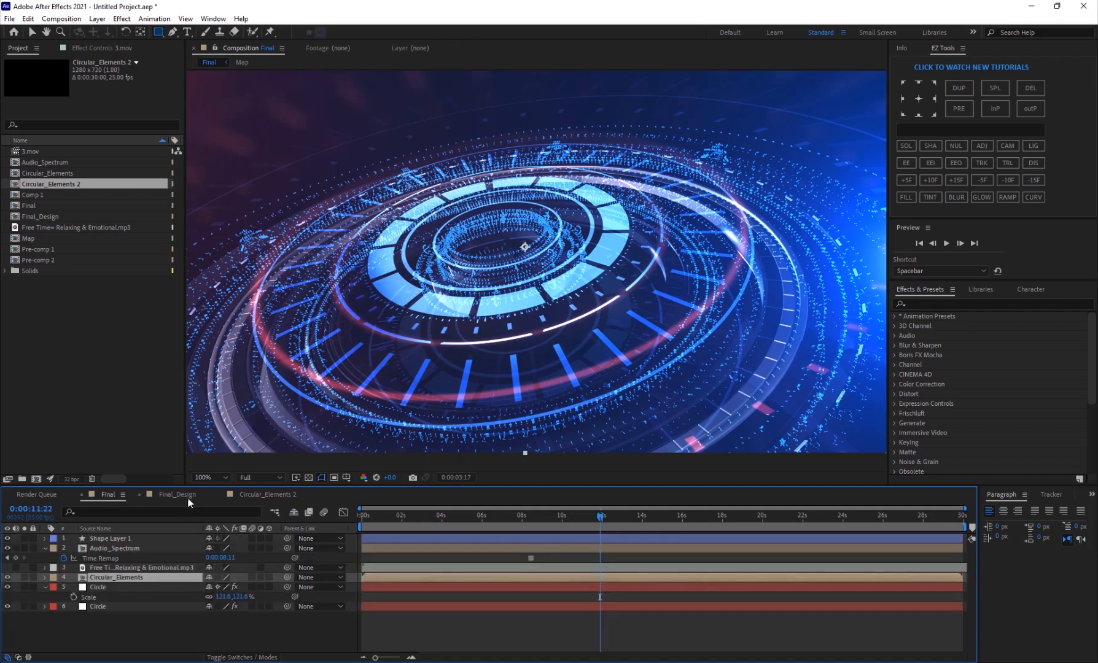
left_click_drag(59, 186, 127, 549)
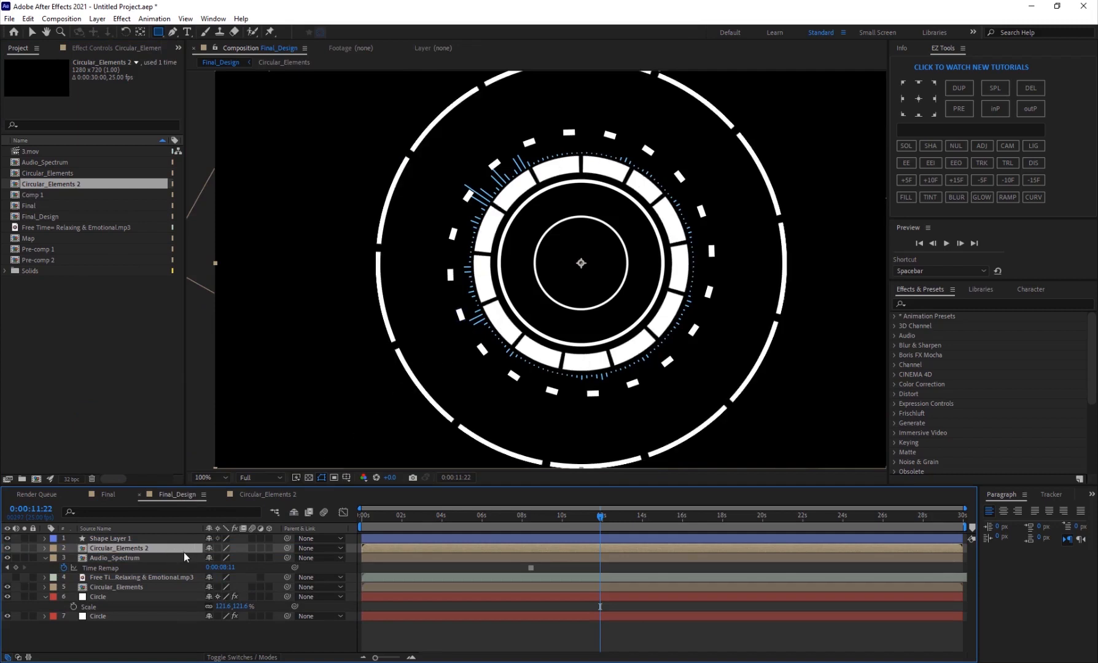
Scale the Circular_Elements 2 layer down to 73.9% so its thin ring surrounds the rectangles
key("s")
scroll(504, 276, "down", 2)
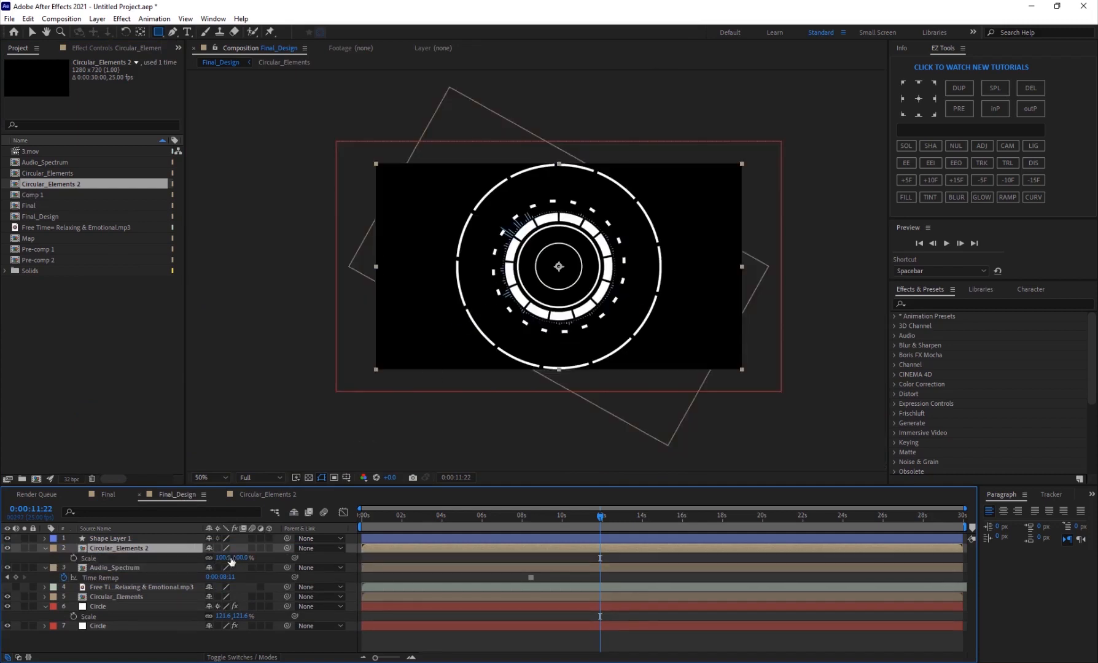
left_click_drag(222, 557, 211, 557)
scroll(544, 270, "up", 4)
key("v")
scroll(544, 269, "down", 4)
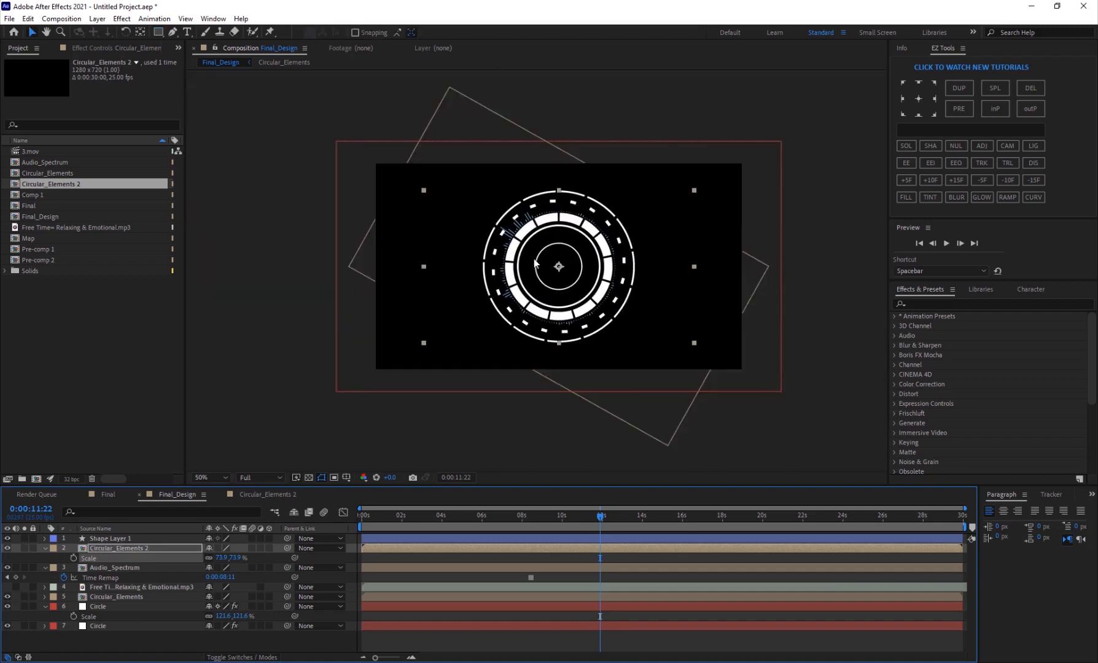
scroll(542, 284, "up", 4)
scroll(523, 255, "down", 4)
scroll(505, 280, "up", 2)
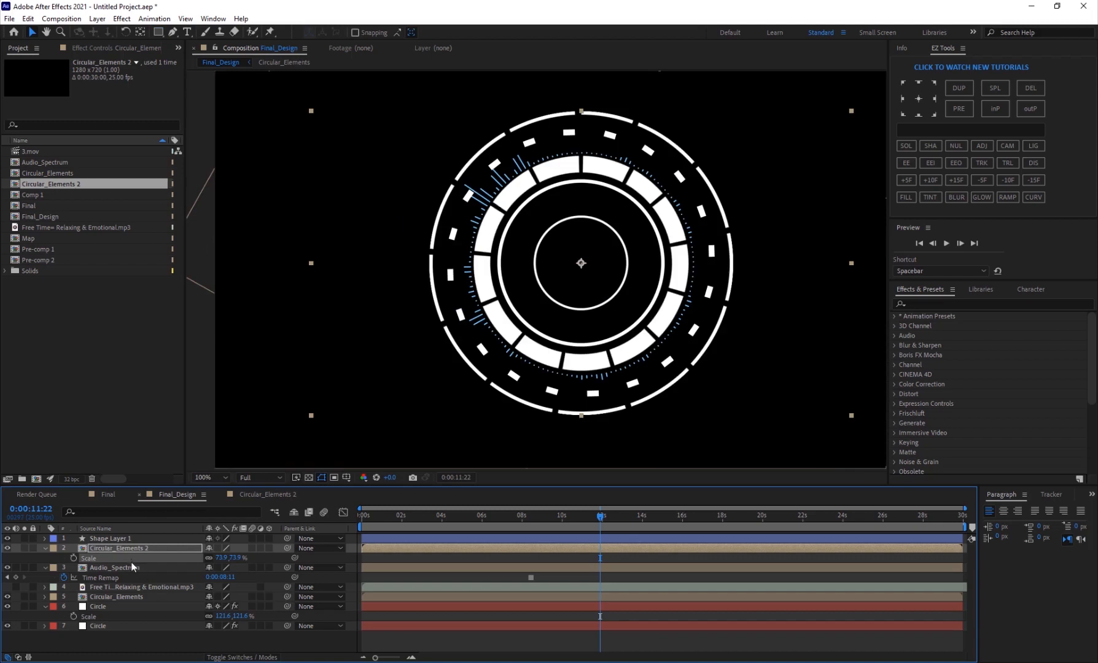
Scale the Audio_Spectrum layer down to about 97% and review the reference animation in the Final composition
left_click(175, 569)
key("s")
left_click_drag(222, 577, 209, 579)
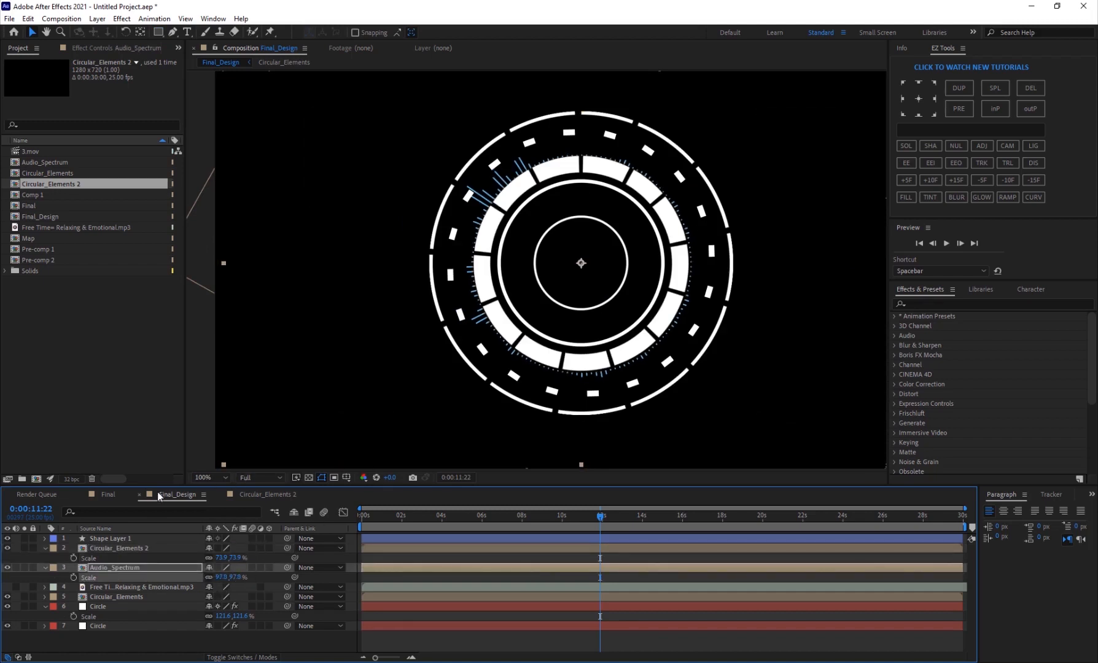
left_click(103, 495)
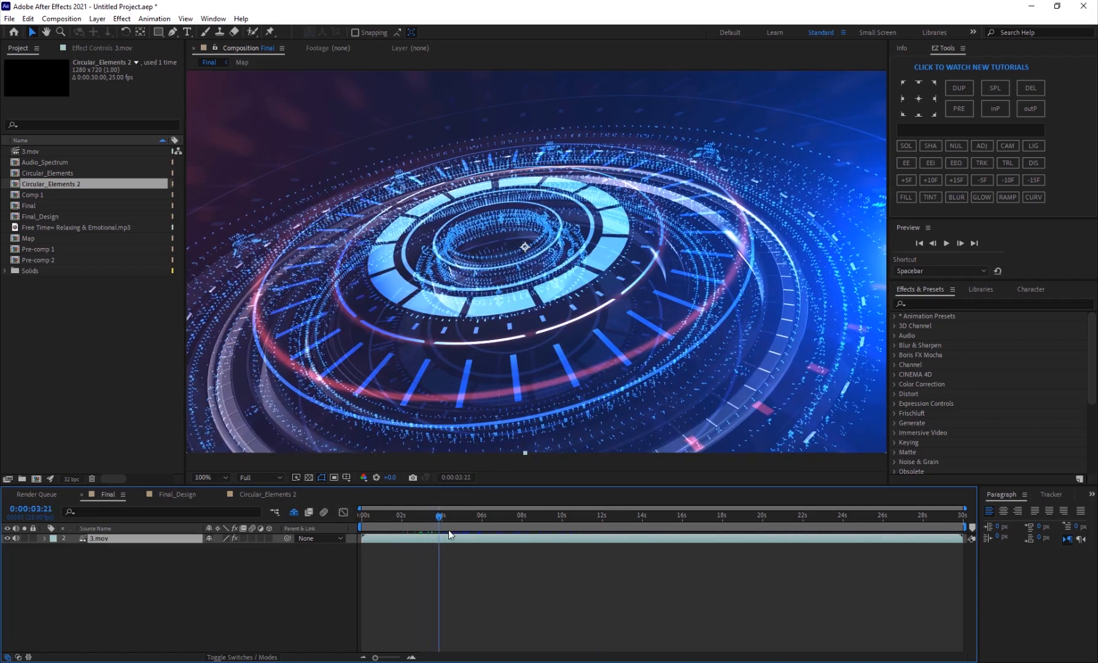
key("space")
left_click_drag(447, 531, 416, 524)
left_click(177, 495)
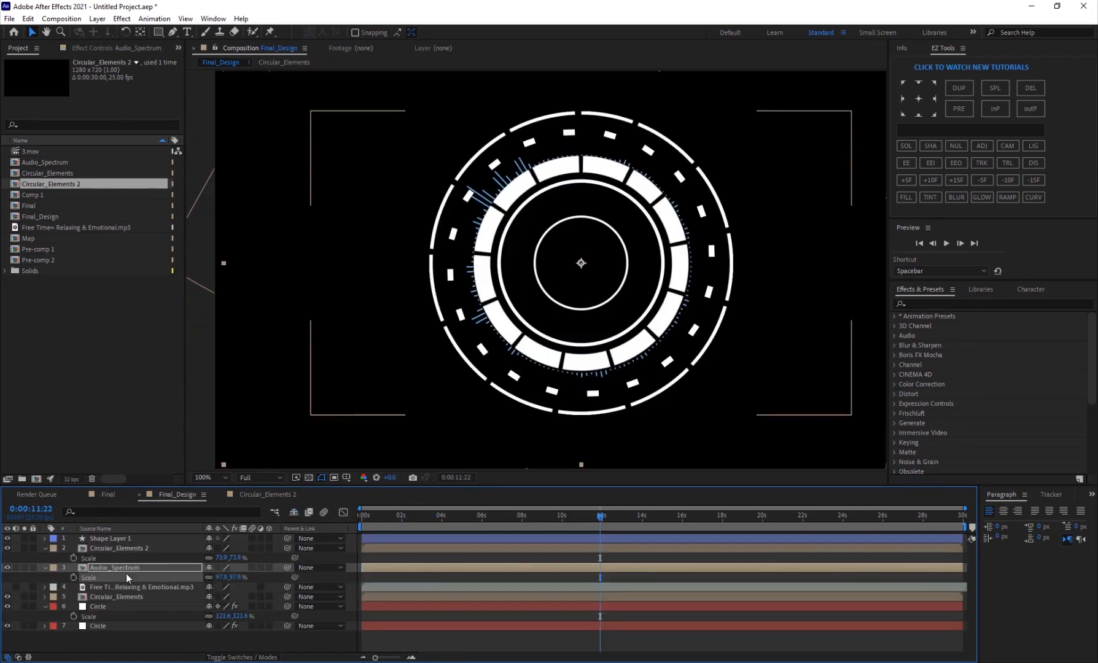
Try a wiggle(1,45) expression on the rotation of the Circular_Elements 2 layer and preview the motion
left_click(116, 553)
key("r")
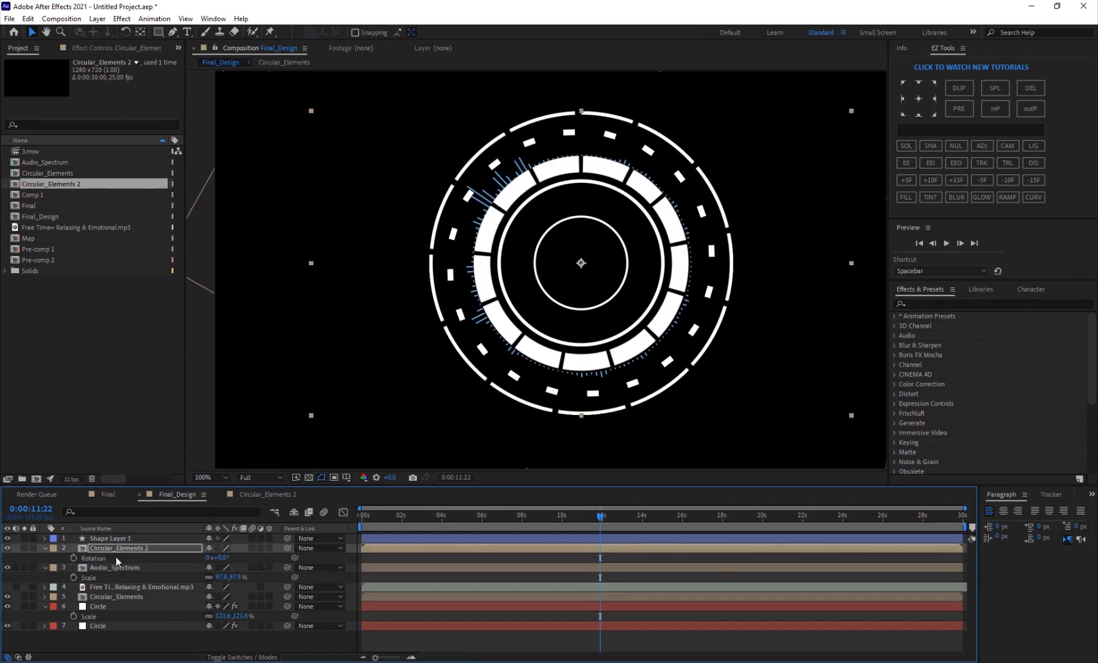
left_click(74, 558, "alt")
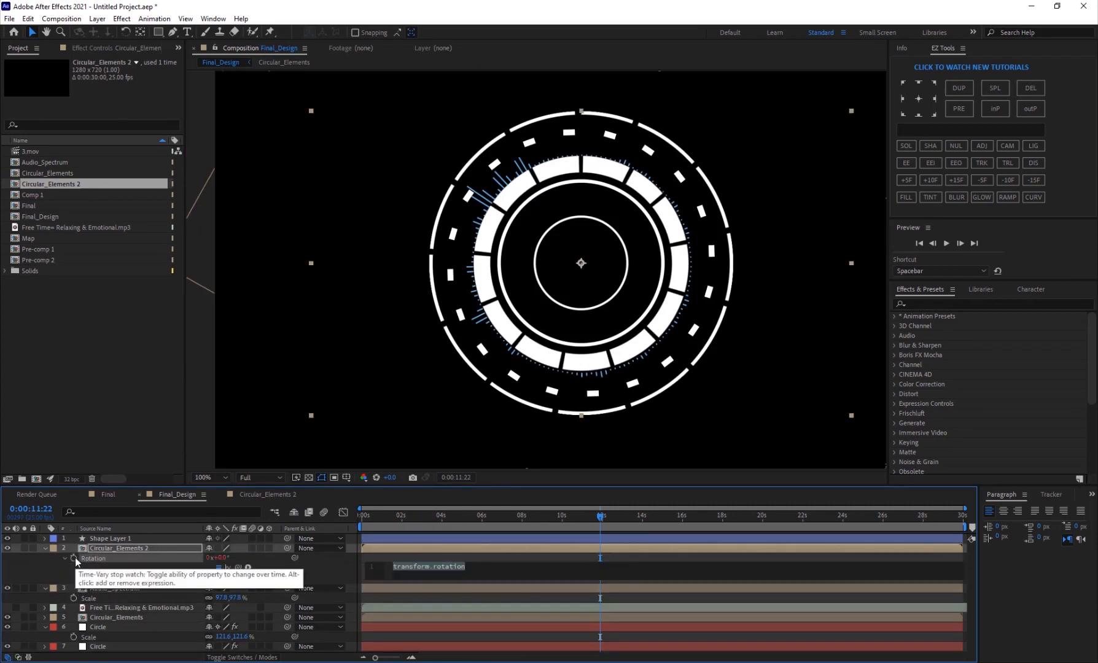
type("wiggle")
key("Return")
key("KP_Enter")
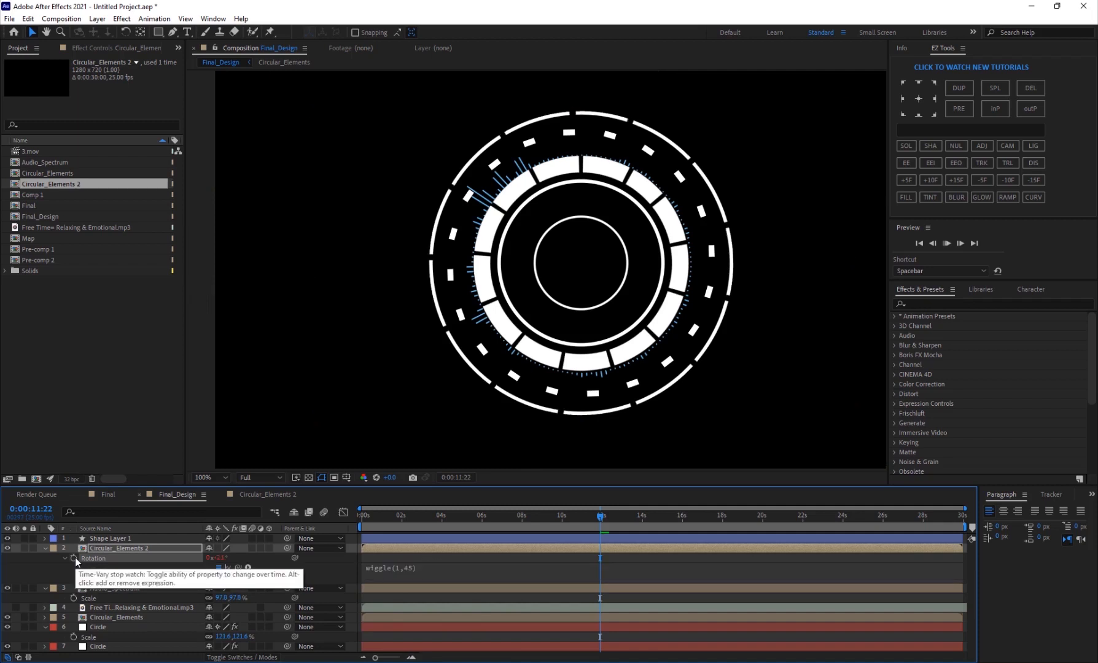
key("space")
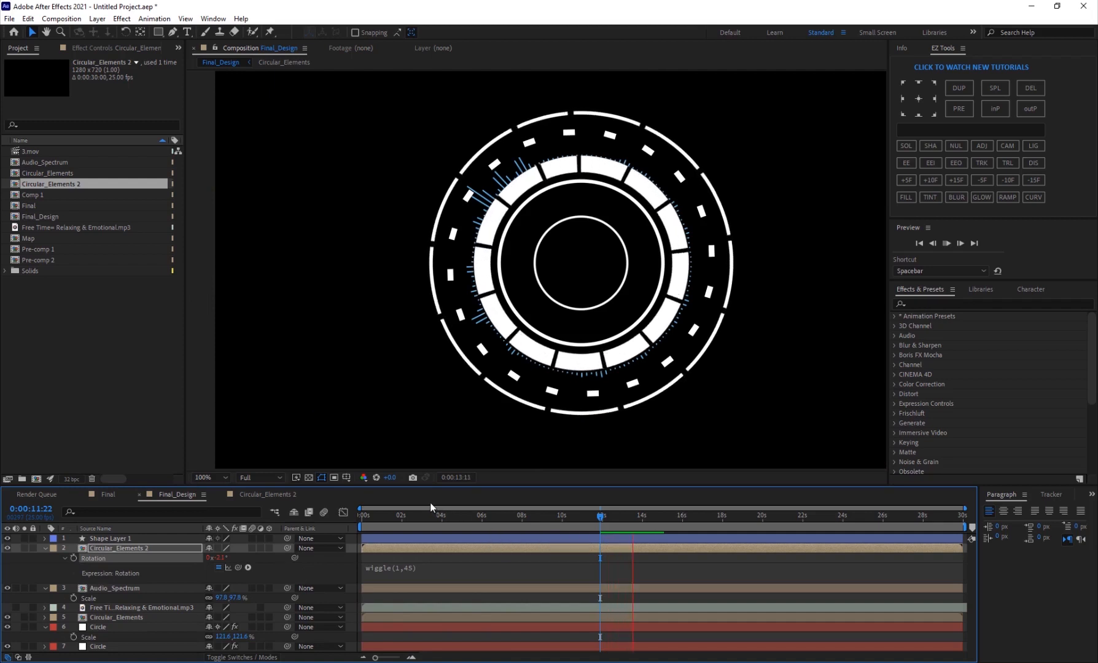
Set the rotation expression of the Circular_Elements 2 layer to time*20, preview it, and compare with the Final composition
left_click(404, 567)
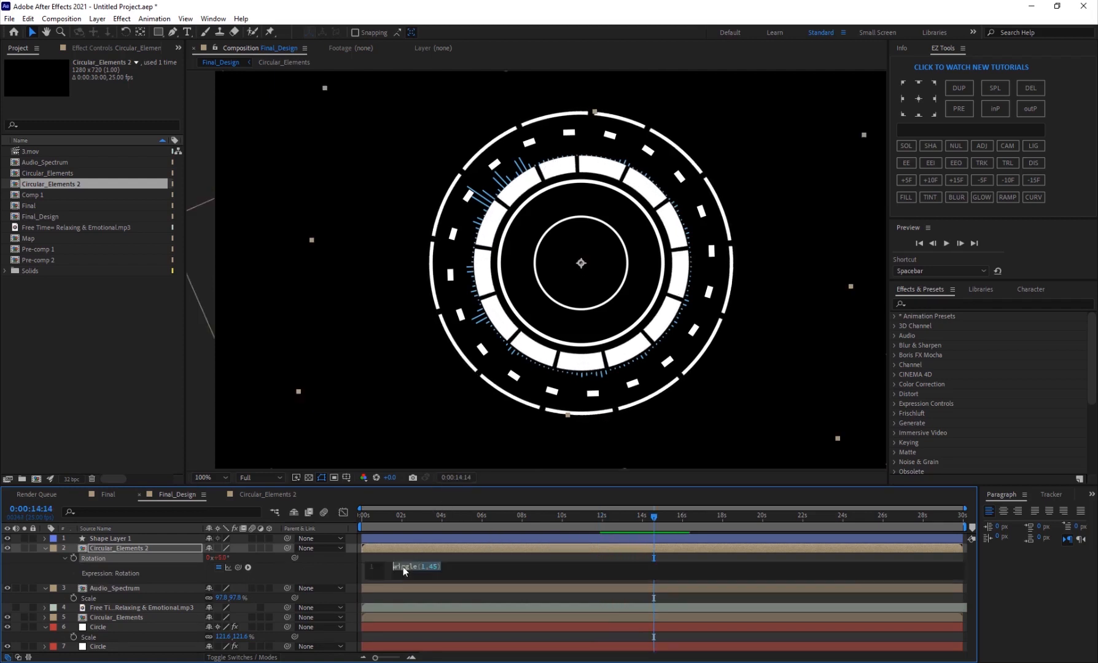
type("time*20")
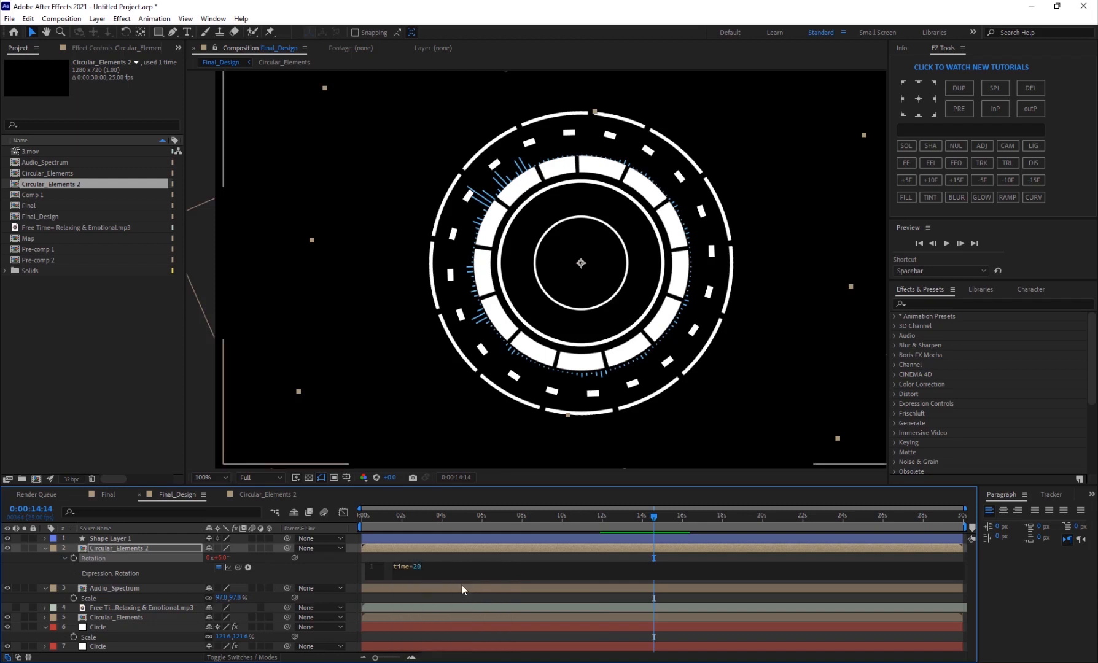
key("KP_Enter")
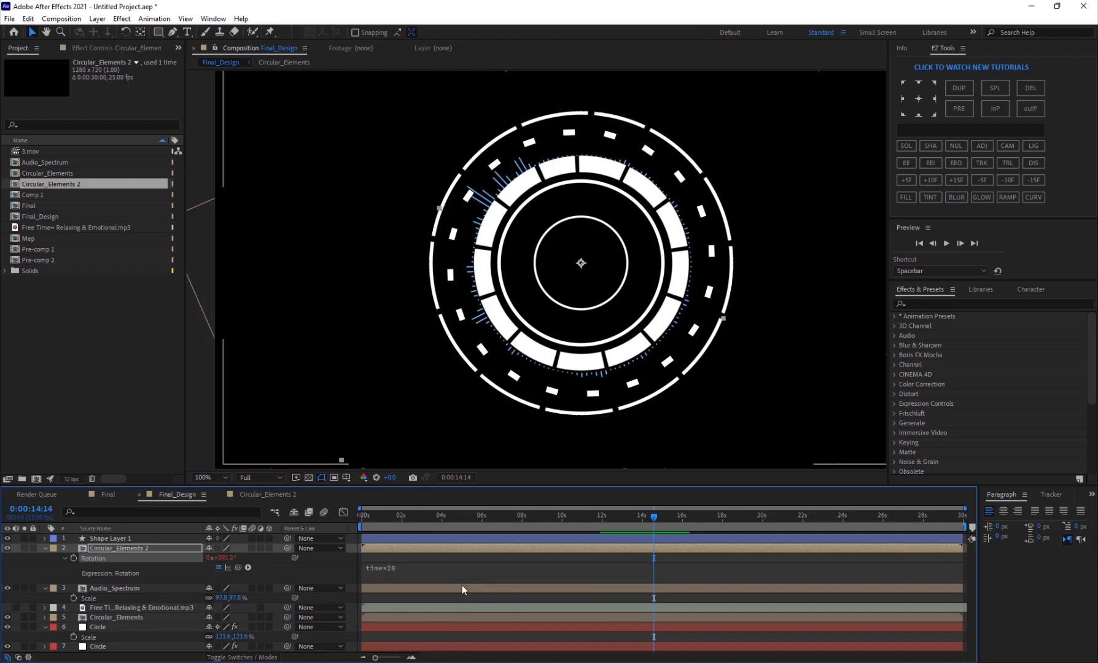
key("space")
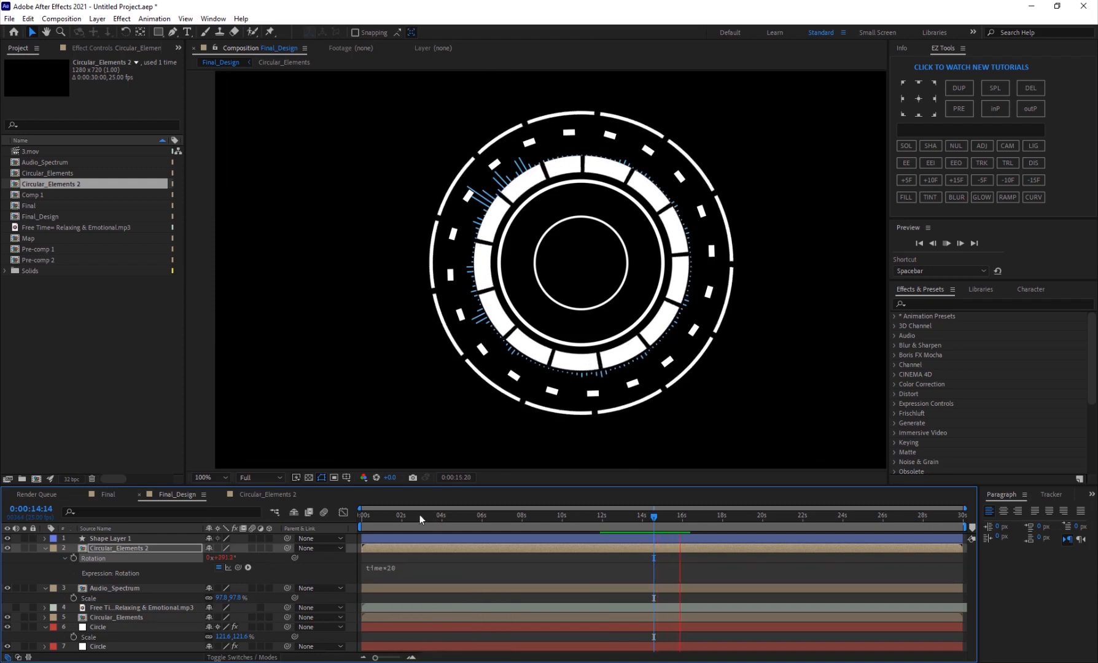
left_click(102, 493)
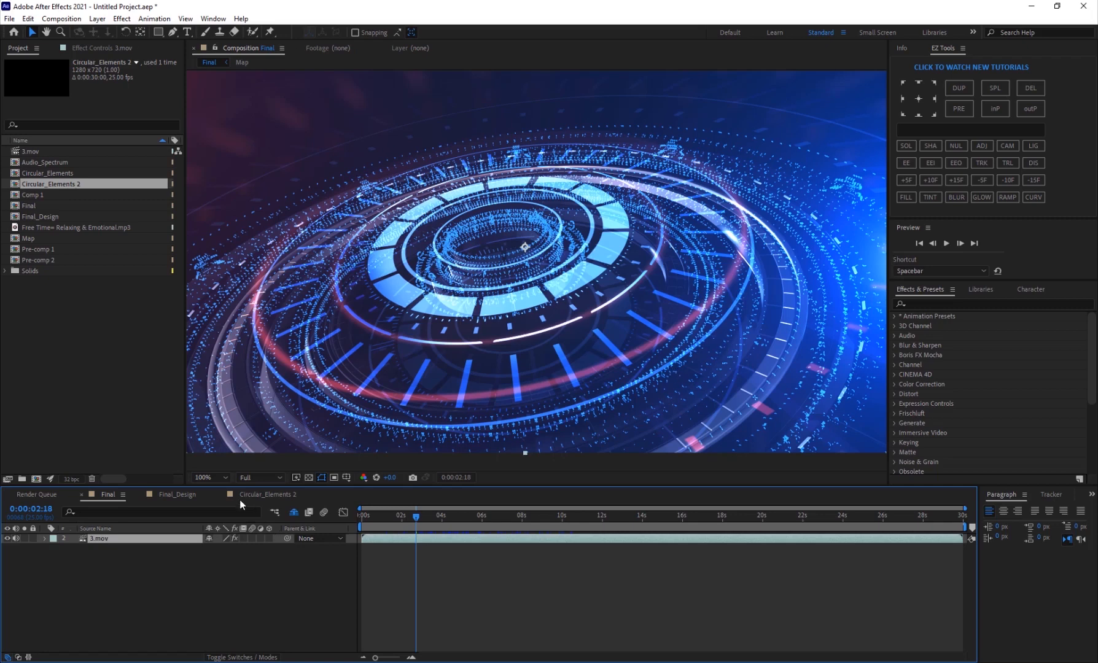
left_click(181, 496)
left_click(46, 548)
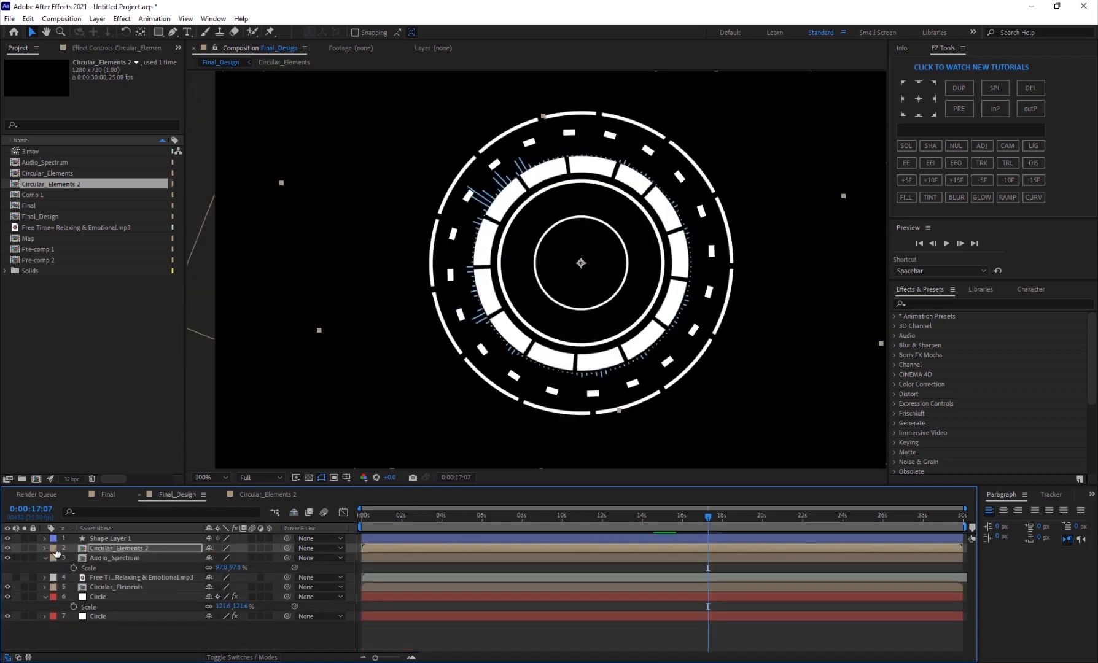
Duplicate the larger Circle layer and enlarge the copy's Circle radius to about 326 and Circle 2 radius to about 321
left_click(118, 599)
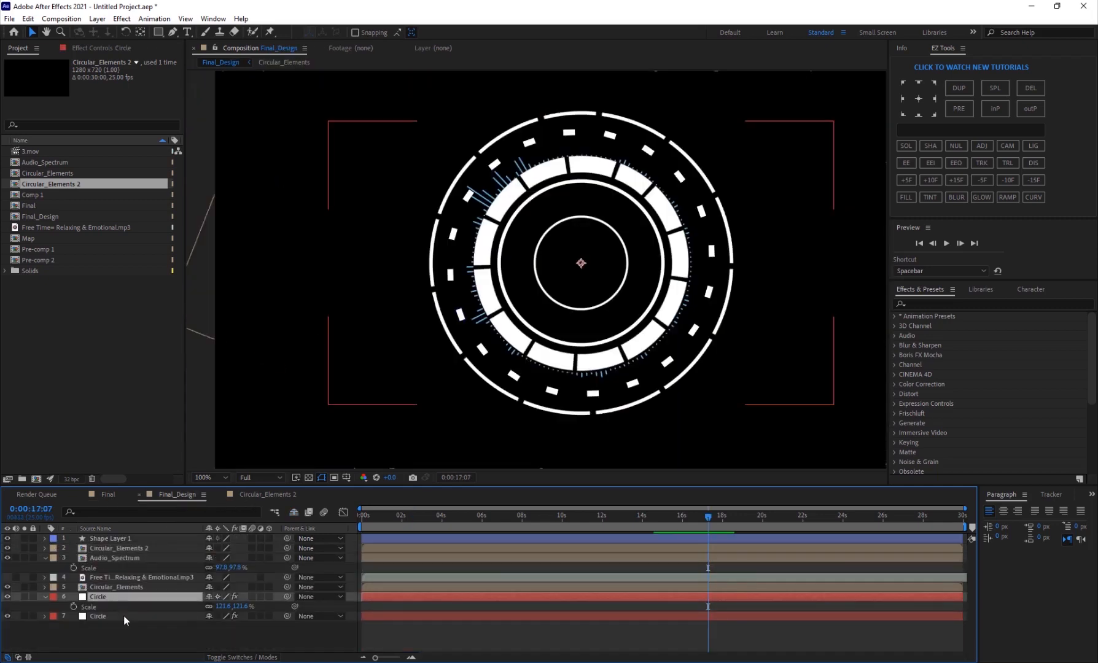
key("ctrl+d")
left_click(107, 49)
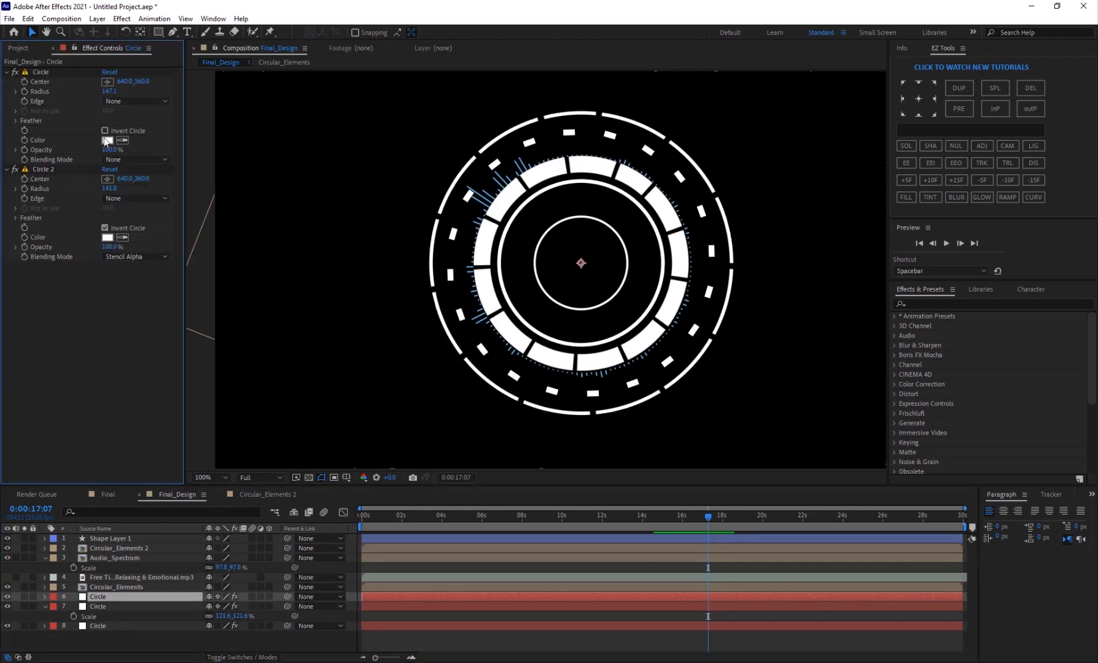
left_click_drag(114, 95, 233, 112)
left_click_drag(121, 191, 392, 203)
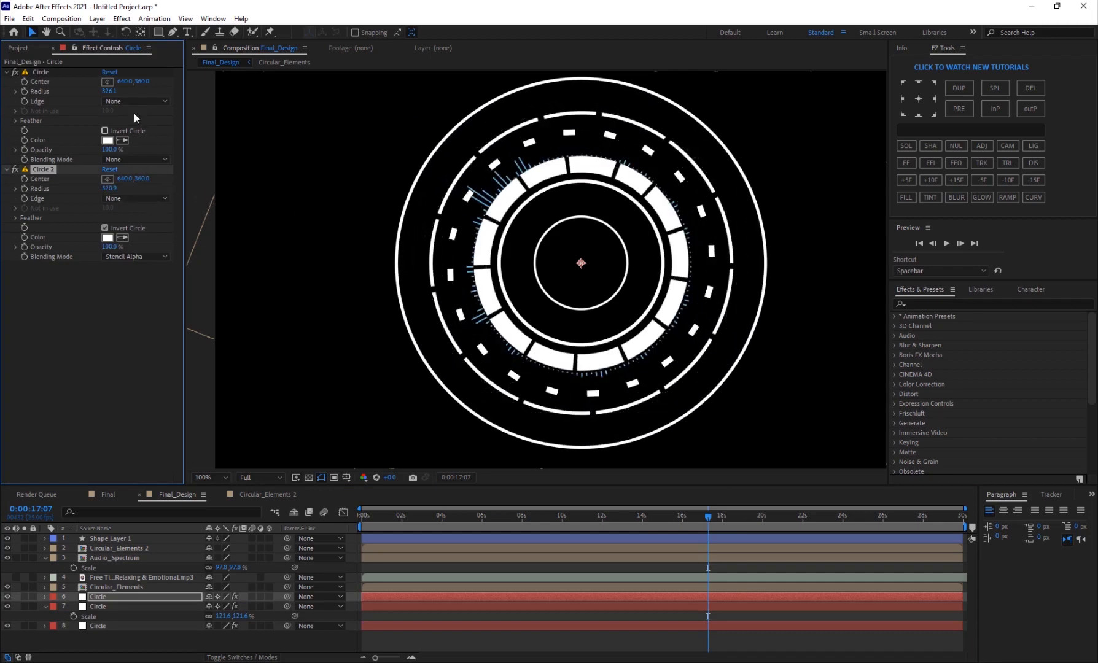
Set the duplicated circle's outer radius to 450 and its Circle 2 radius to 446 for a thin outer ring
left_click(112, 90)
type("450")
key("Return")
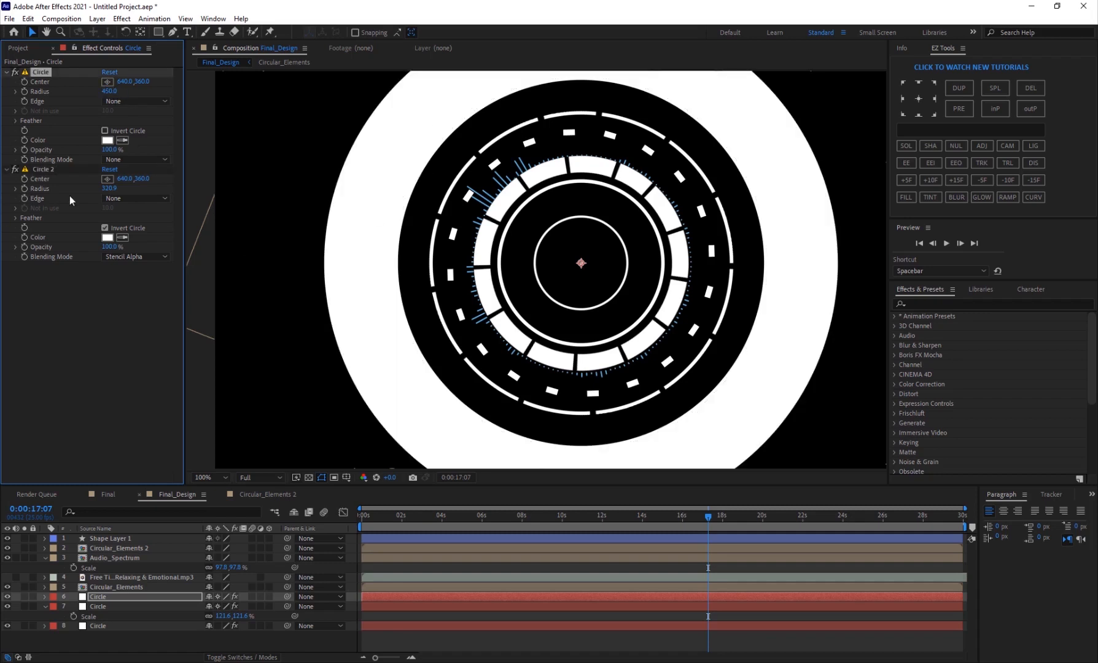
left_click(109, 189)
type("446")
key("Return")
key("comma")
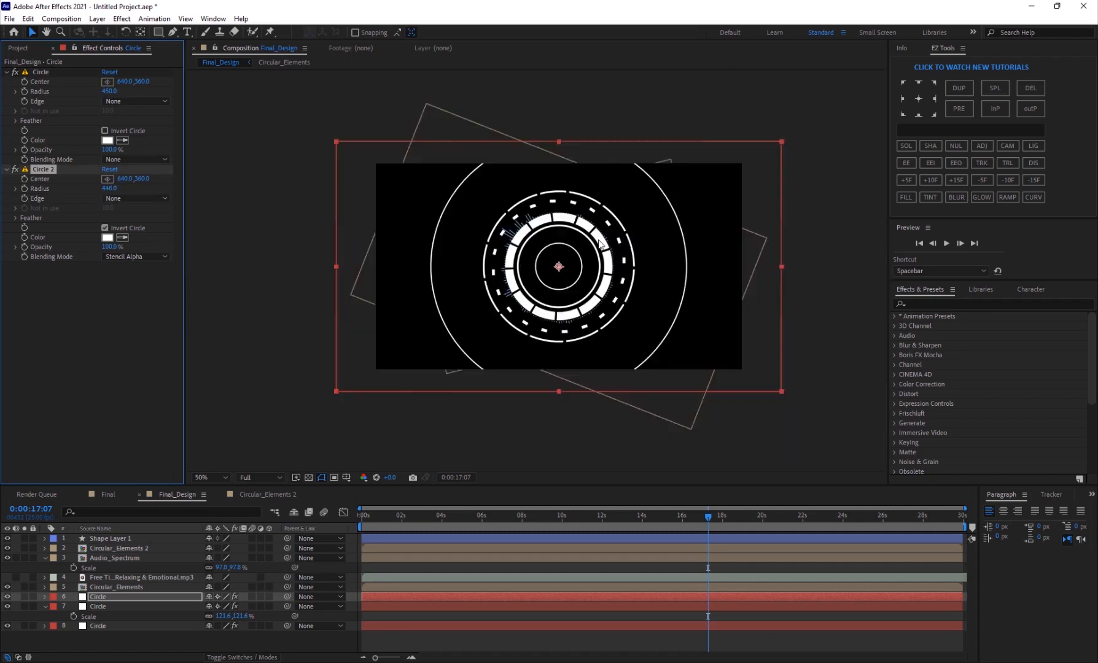
key("period")
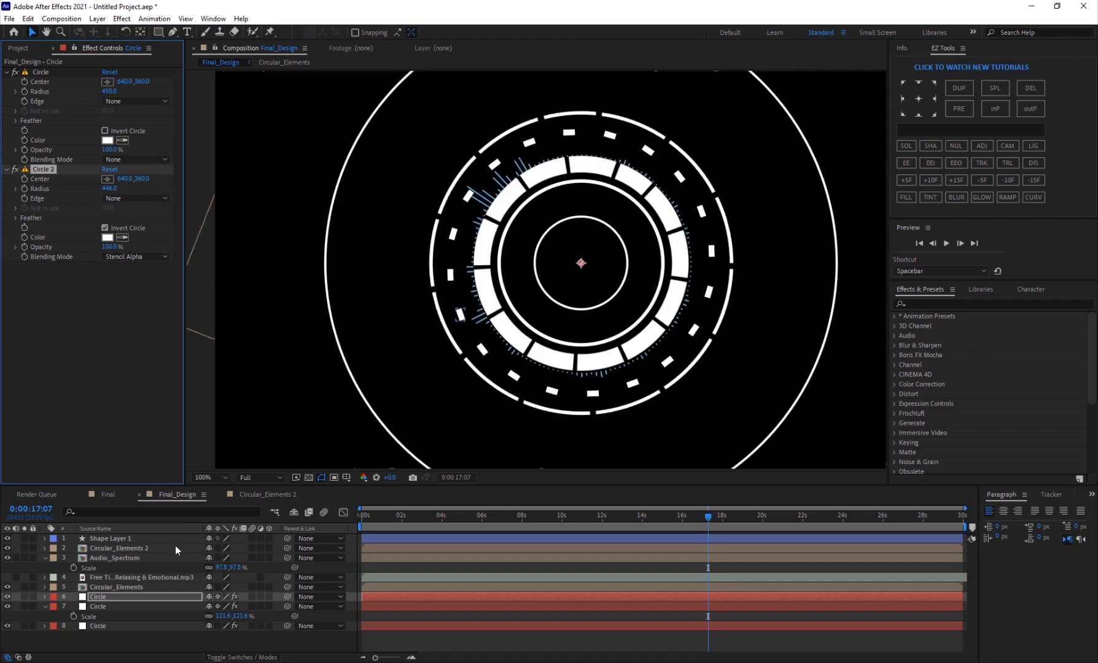
Turn on the 3D layer option for all visual layers in Final_Design
left_click(134, 549)
key("ctrl+a")
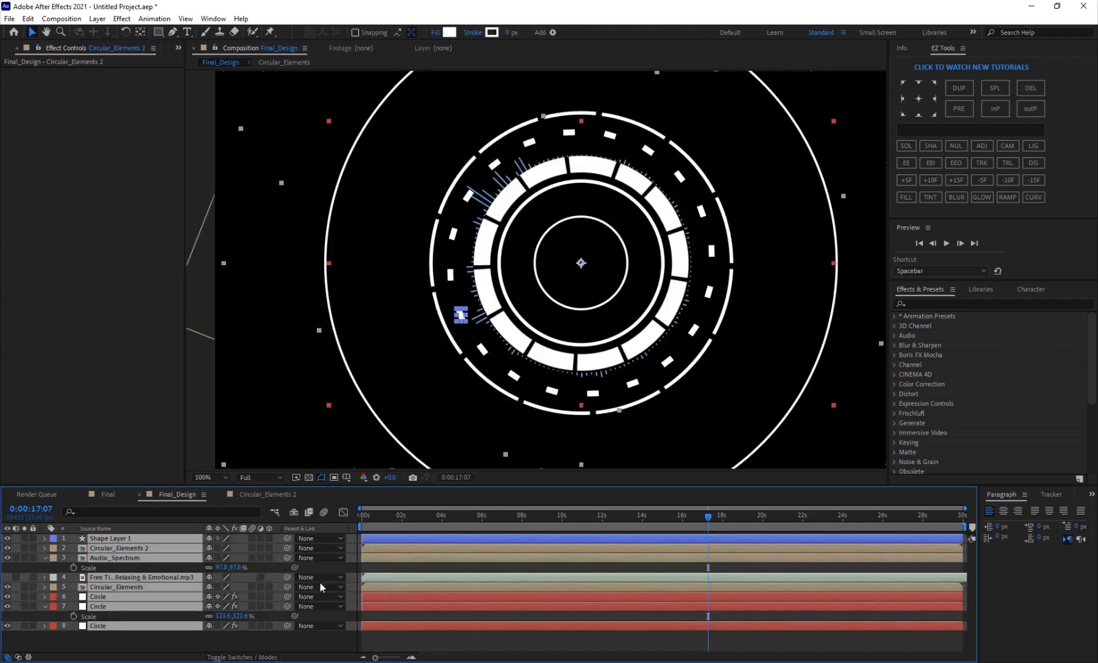
left_click(270, 538)
left_click(415, 591)
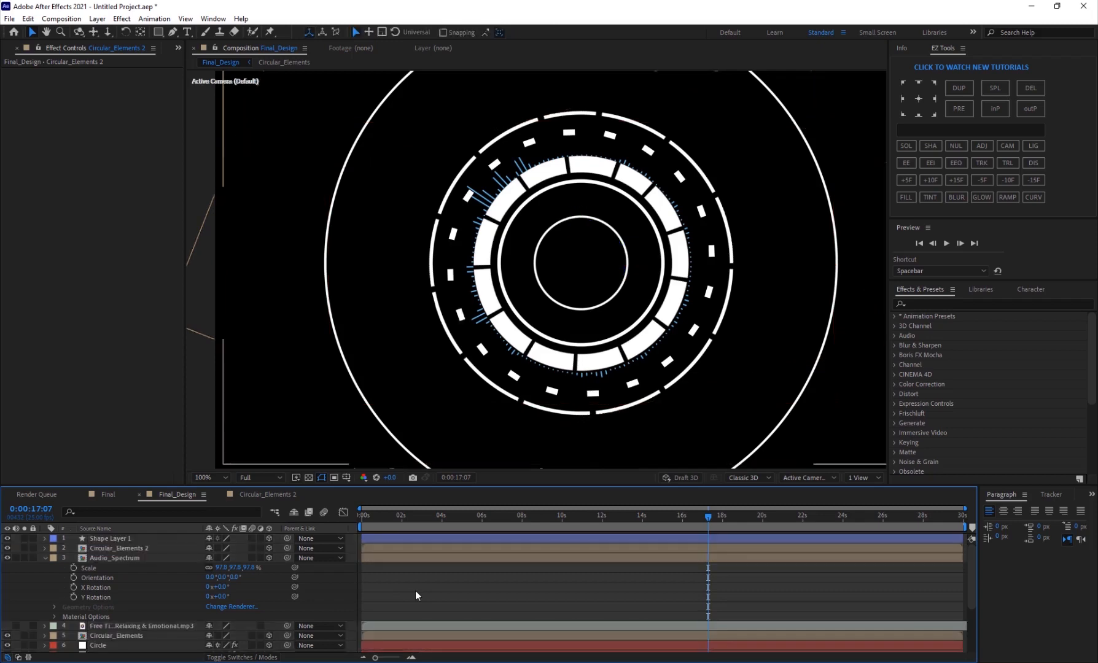
Add a two-node camera with the 24mm preset to Final_Design
key("ctrl+alt+shift+c")
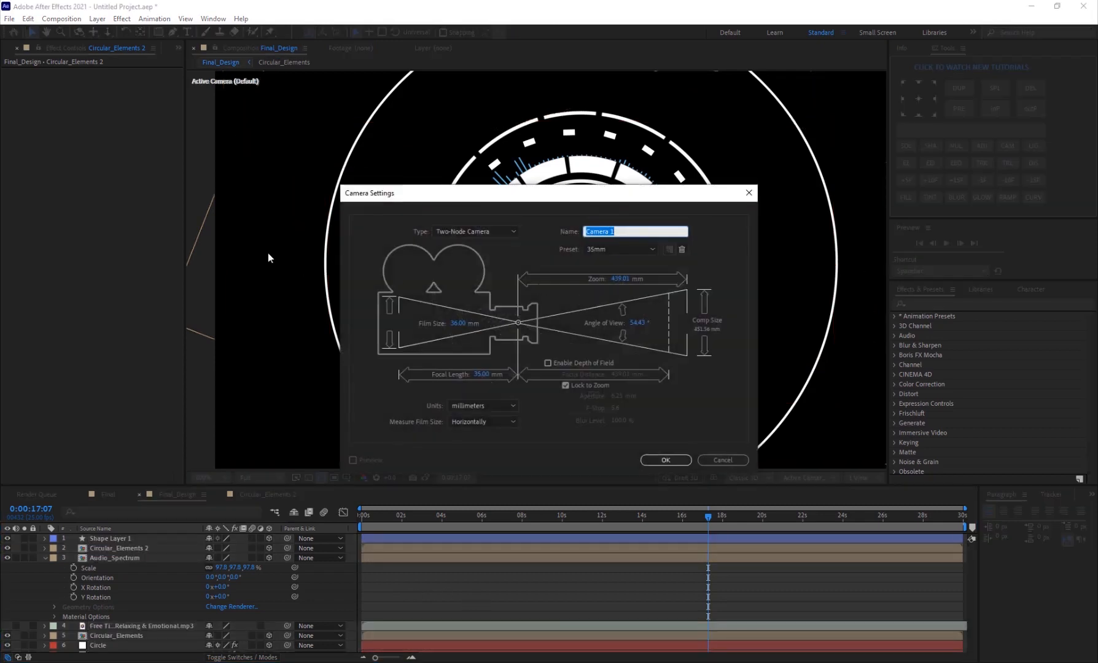
key("Escape")
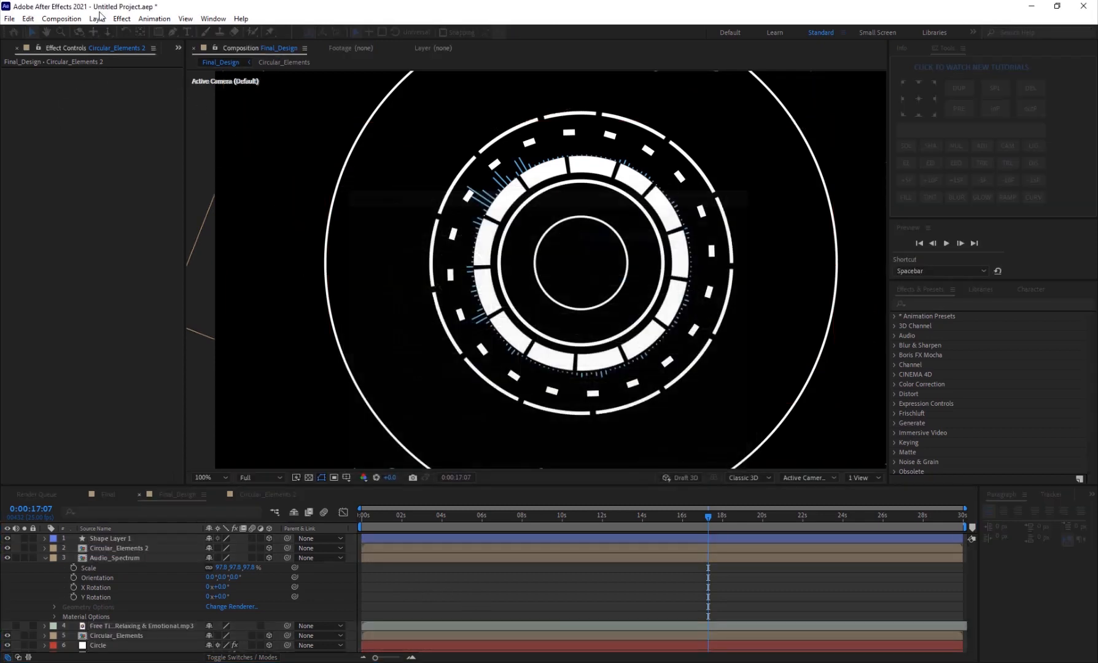
left_click(97, 19)
mouse_move(113, 32)
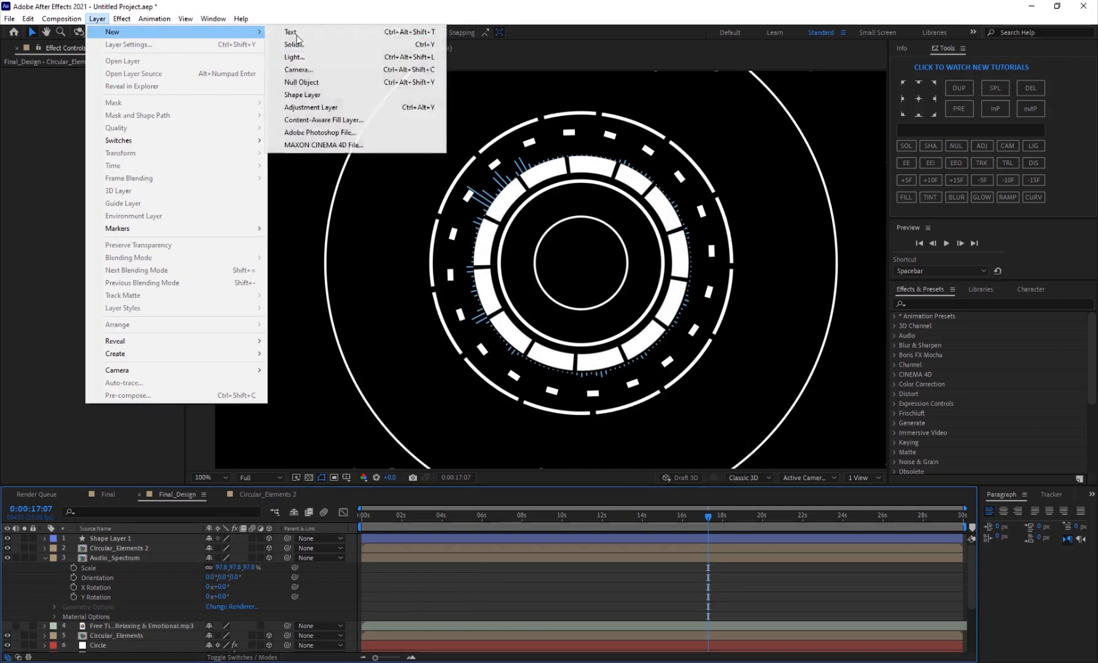
left_click(335, 71)
left_click(618, 249)
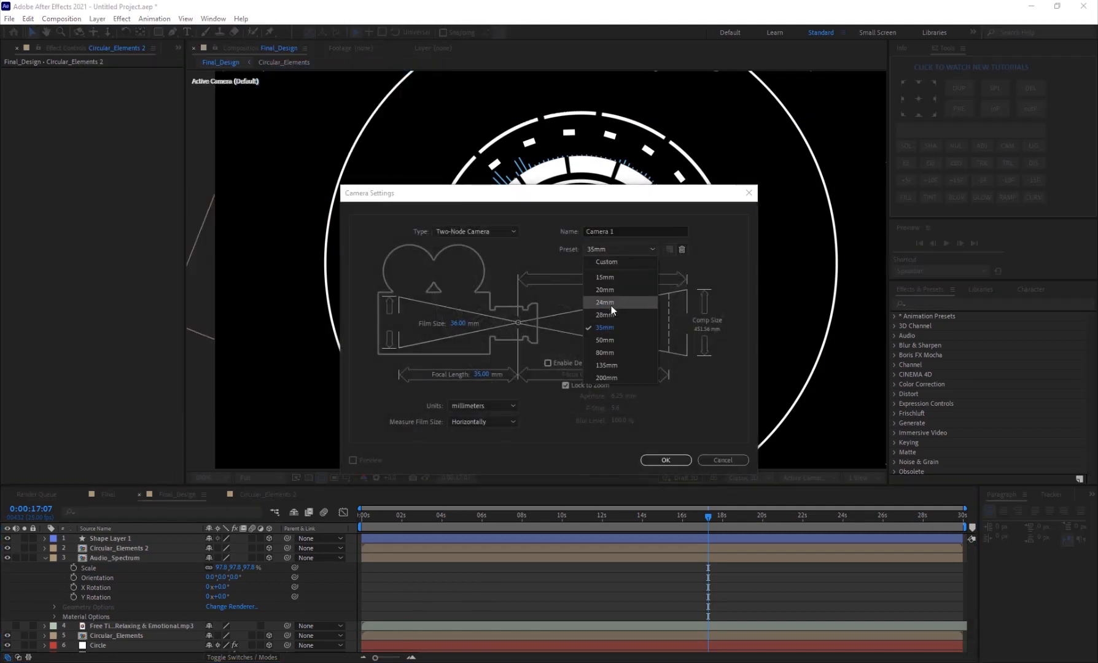
left_click(605, 302)
left_click(670, 459)
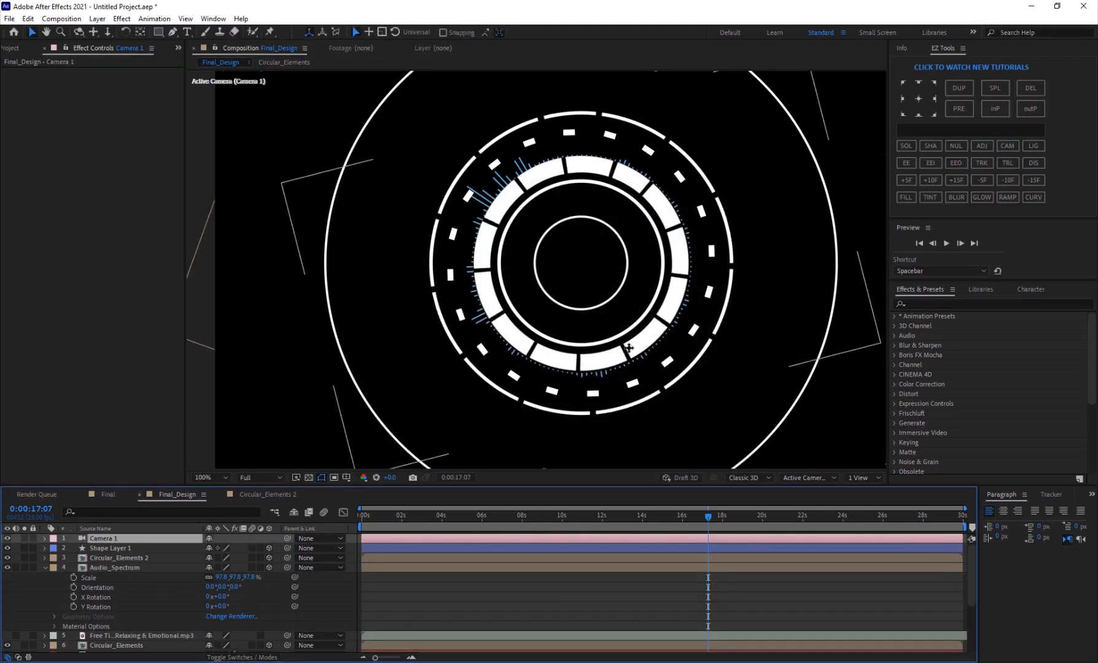
Try orbiting the camera around the design to check how the layers behave in 3D
scroll(584, 336, "up", 2)
key("c")
key("c")
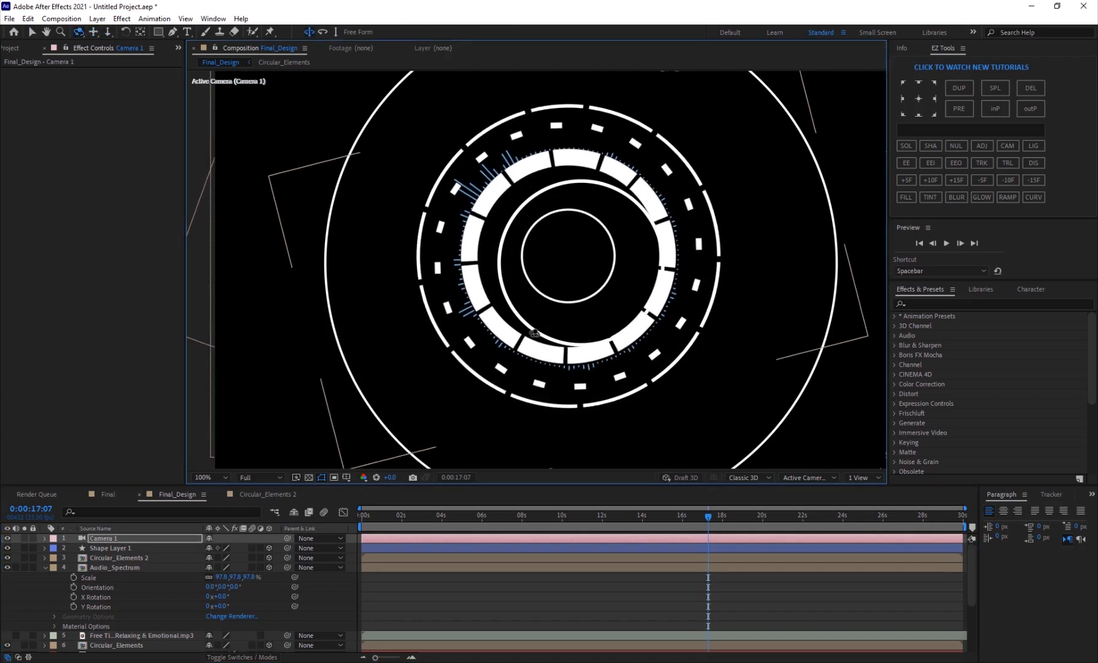
left_click_drag(583, 336, 553, 258)
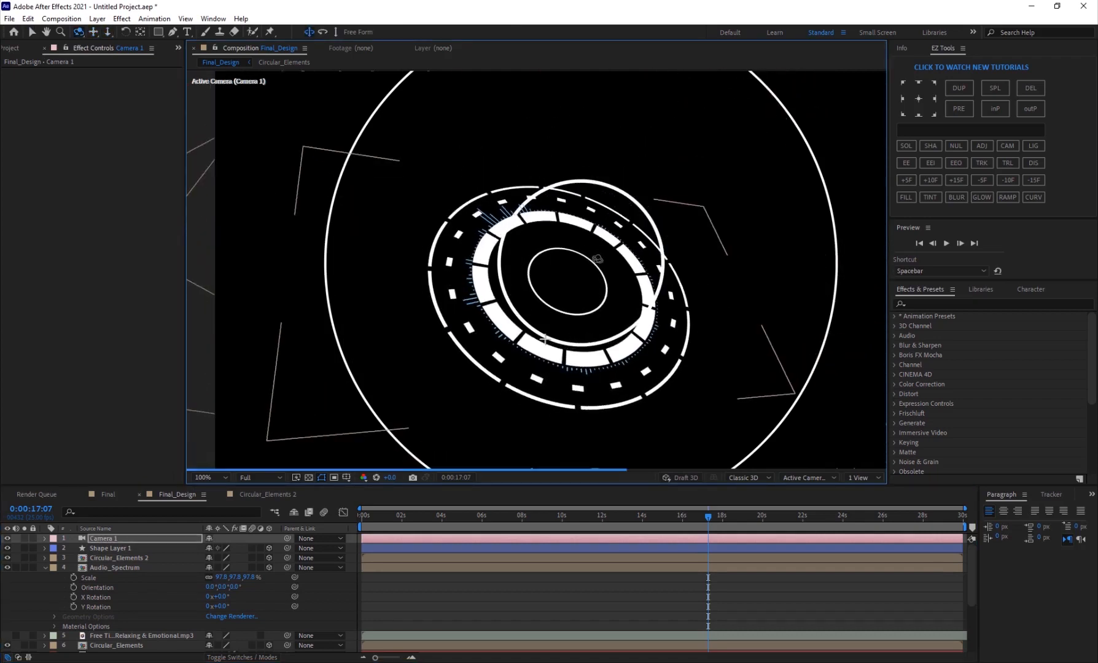
Pre-compose the three Circle layers into one composition under the default name
scroll(138, 582, "down", 3)
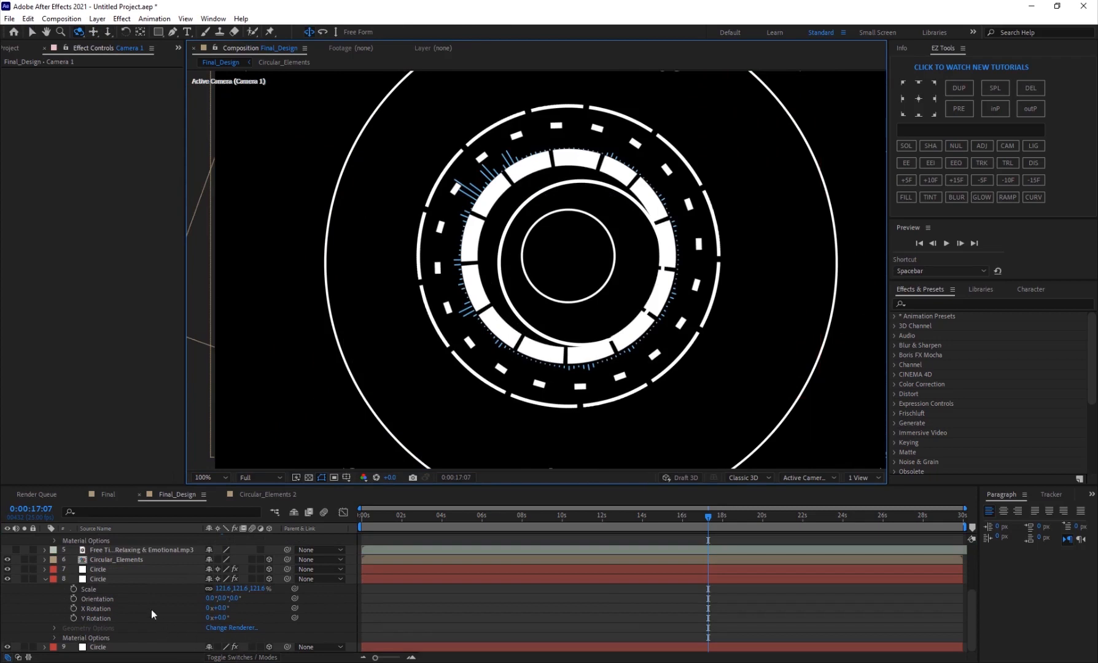
left_click(45, 579)
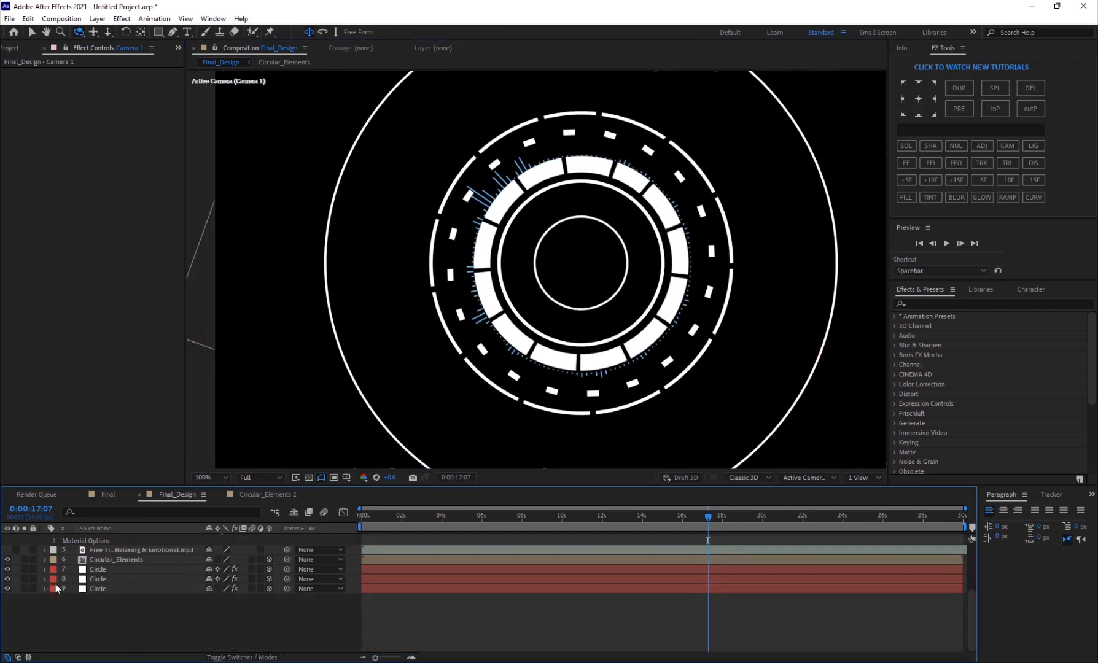
left_click(98, 627)
left_click(98, 648, "shift")
key("ctrl+shift+c")
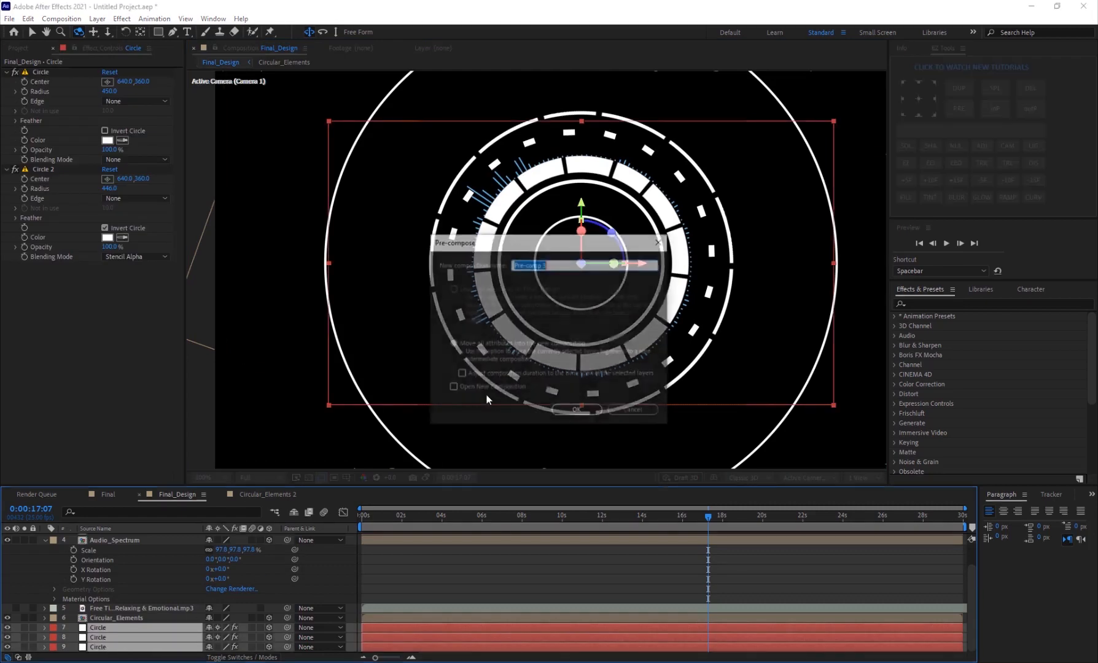
left_click(560, 412)
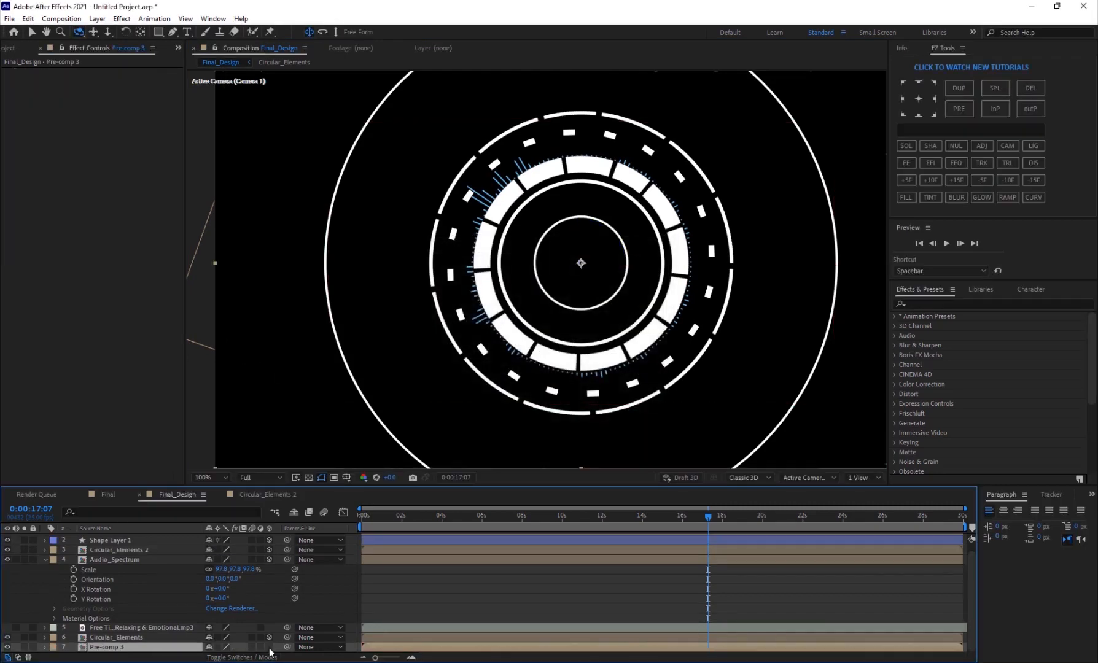
Make the circles' pre-comp a 3D layer with collapsed transformations, and test it by orbiting the camera and undoing the orbit
left_click(269, 648)
left_click_drag(617, 305, 571, 286)
key("ctrl+z")
scroll(599, 190, "down", 1)
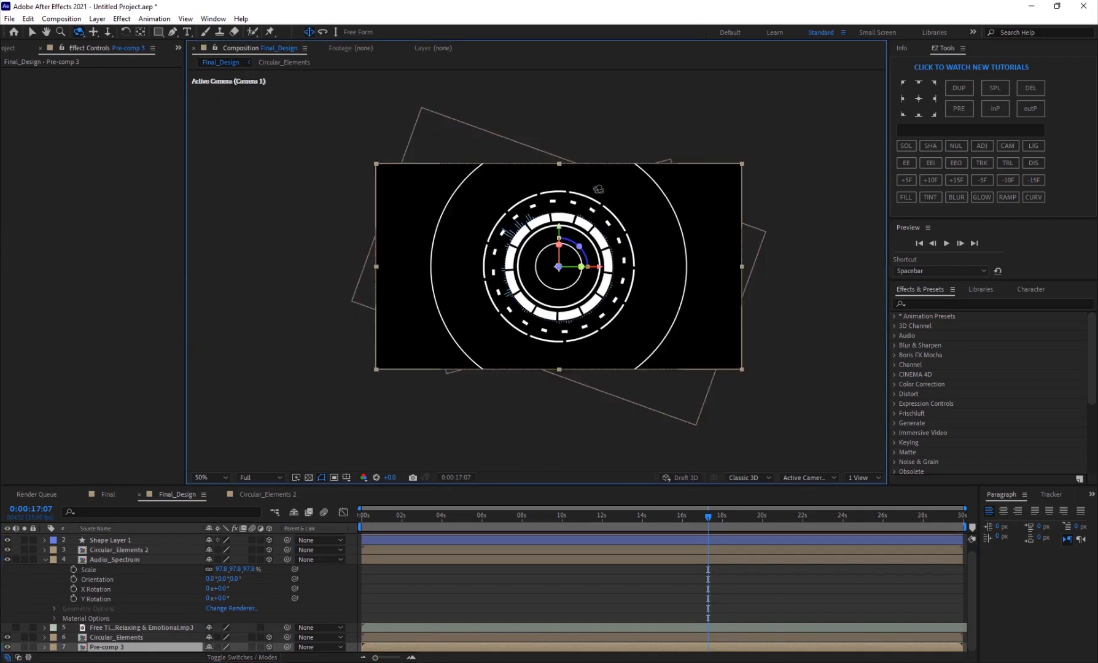
left_click(218, 647)
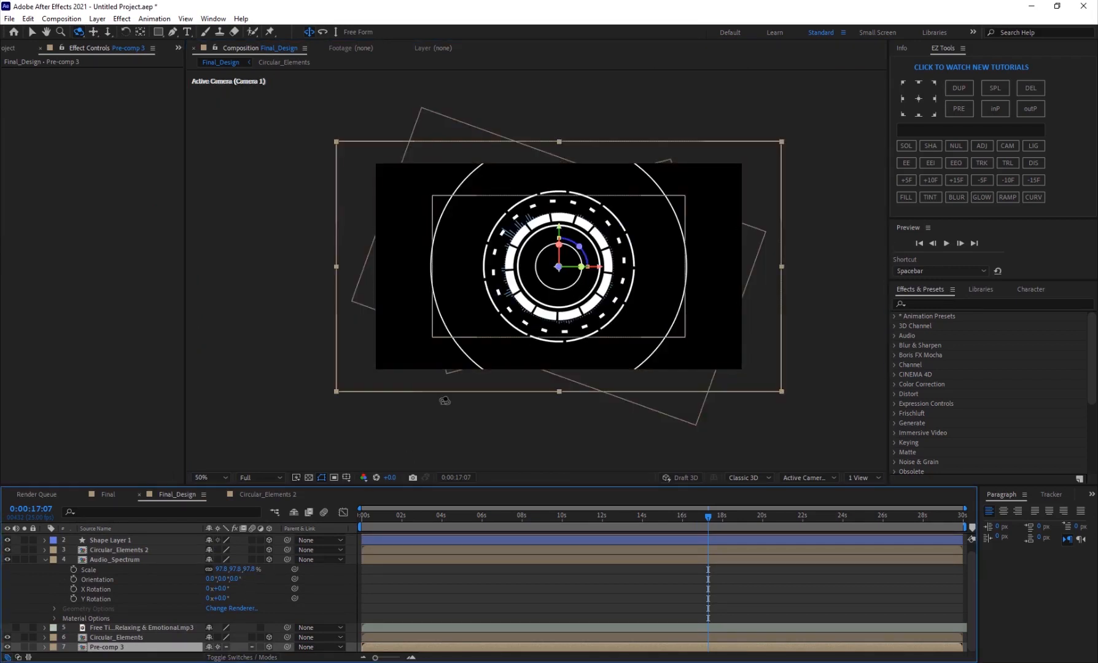
left_click_drag(623, 302, 624, 254)
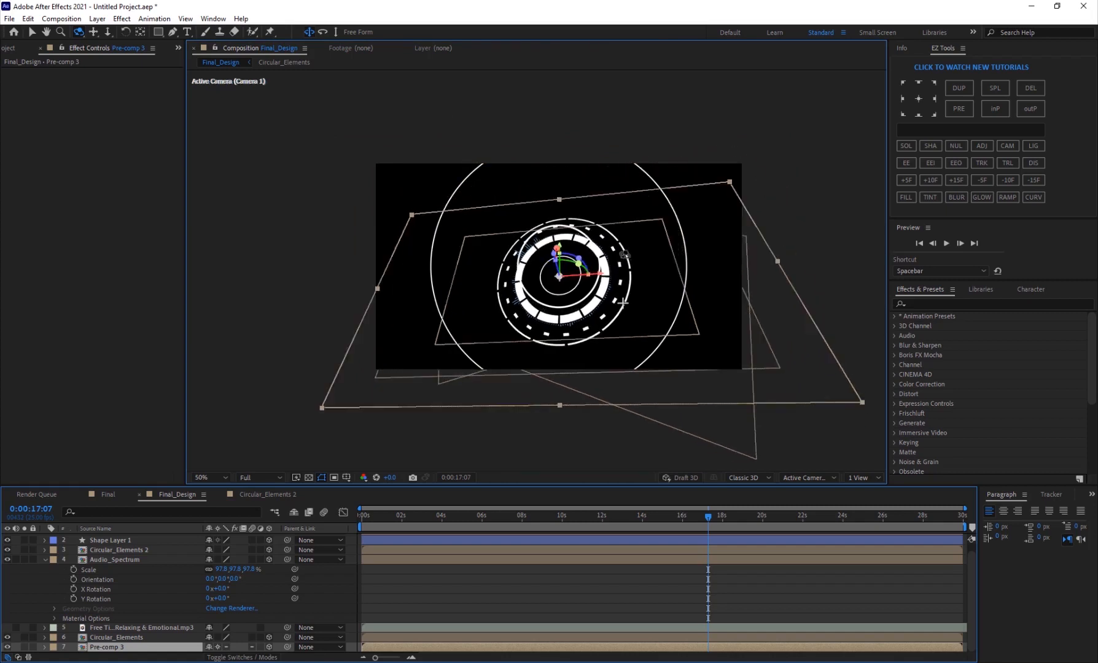
key("ctrl+z")
In Pre-comp 3, set the outermost circle's radius to 337 and its Circle 2 radius to 328
left_click(118, 649)
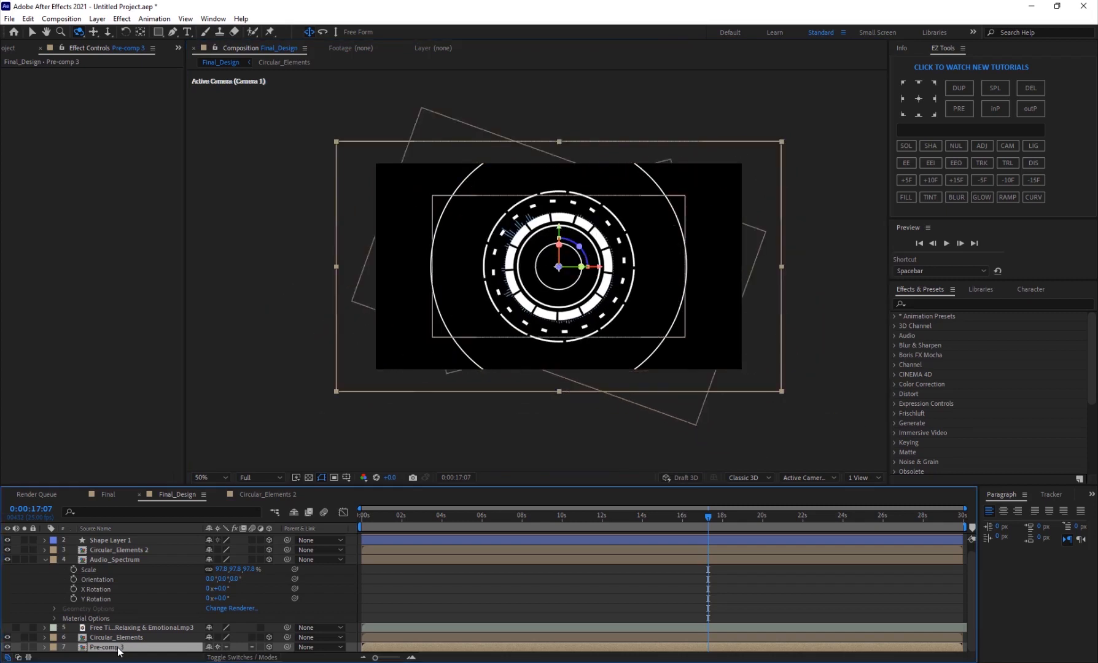
double_click(118, 649)
left_click(113, 558)
key("s")
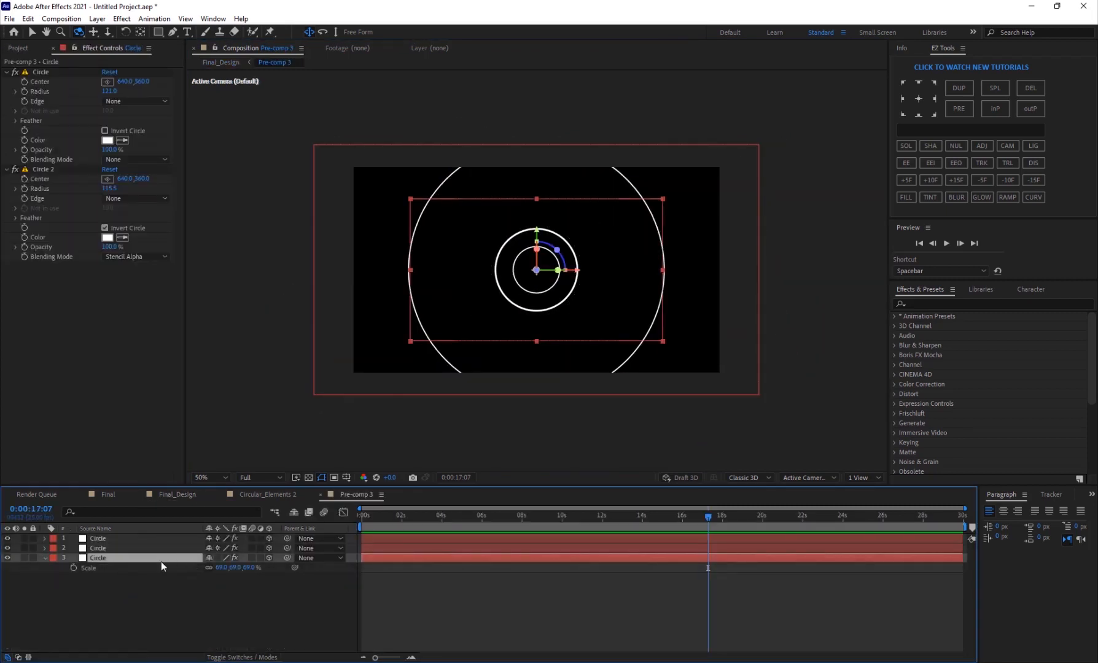
left_click(157, 538)
key("s")
key("Return")
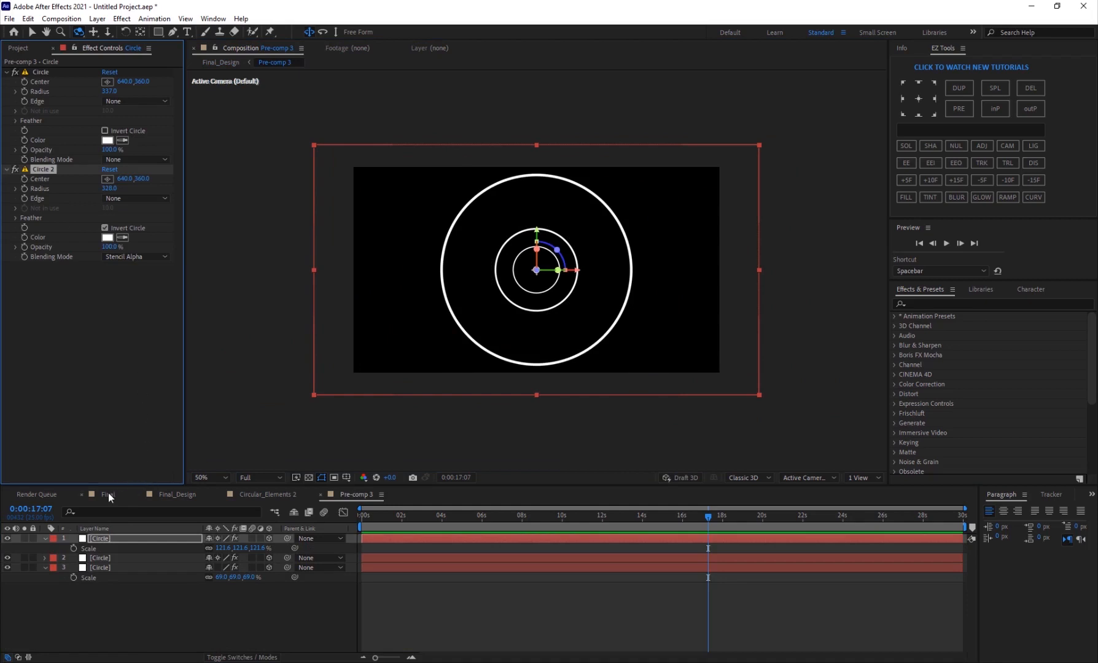
Orbit the Final_Design camera to a low tilted angle and compare the view with the Final composition
left_click(172, 495)
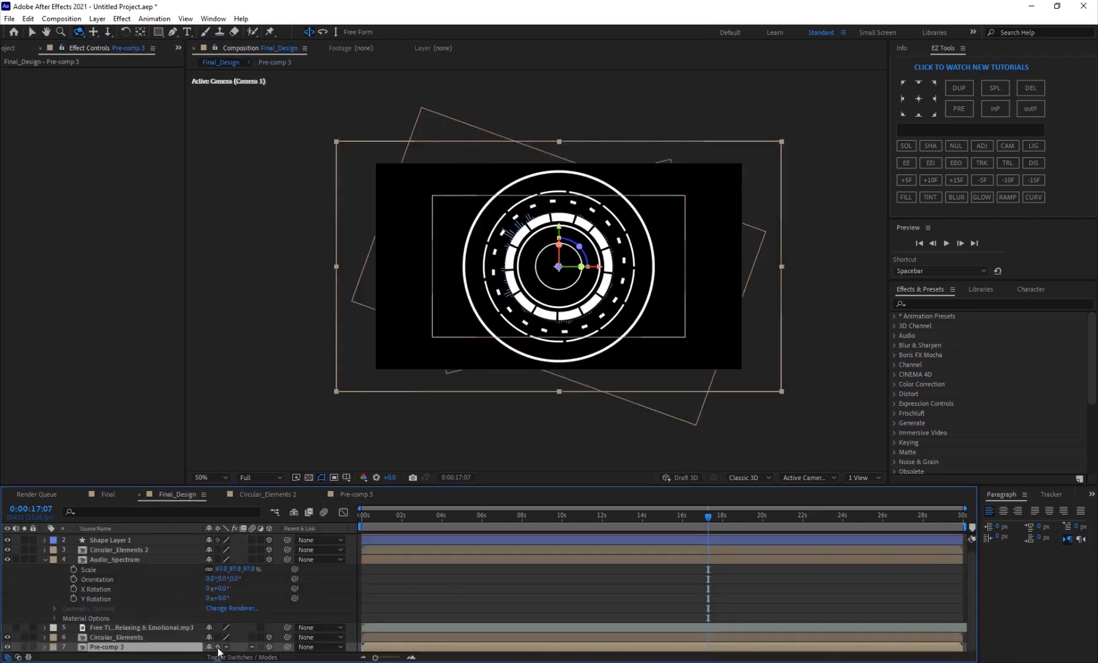
left_click_drag(578, 305, 577, 225)
key("/")
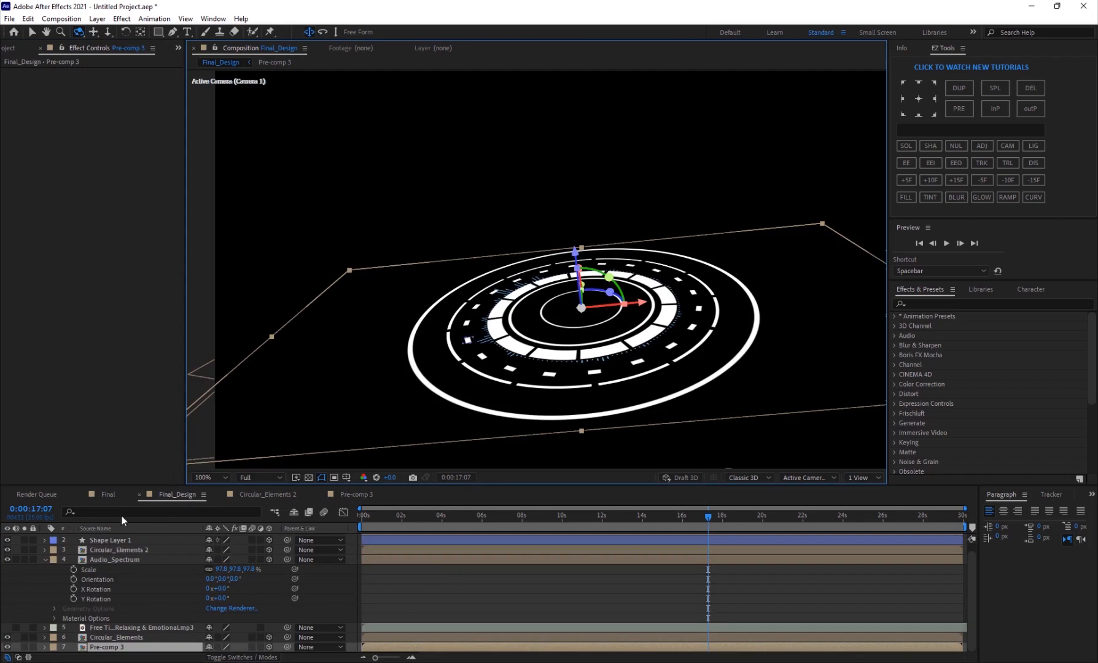
left_click(109, 493)
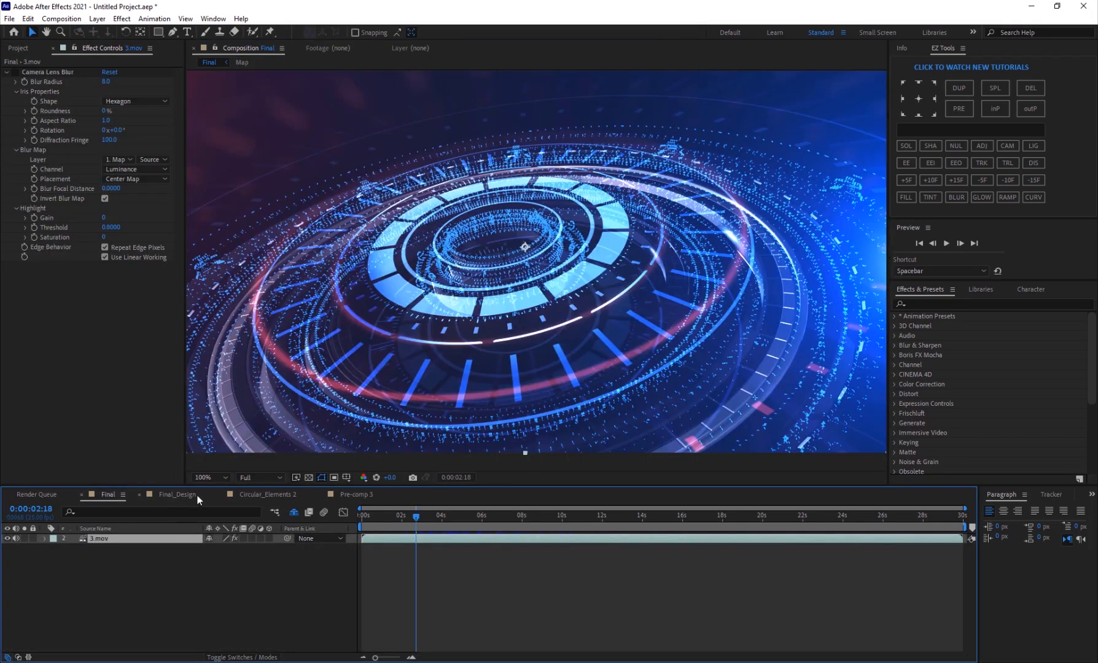
left_click(174, 495)
Raise the Circular_Elements layer along its Z axis above the other rings
left_click(116, 560)
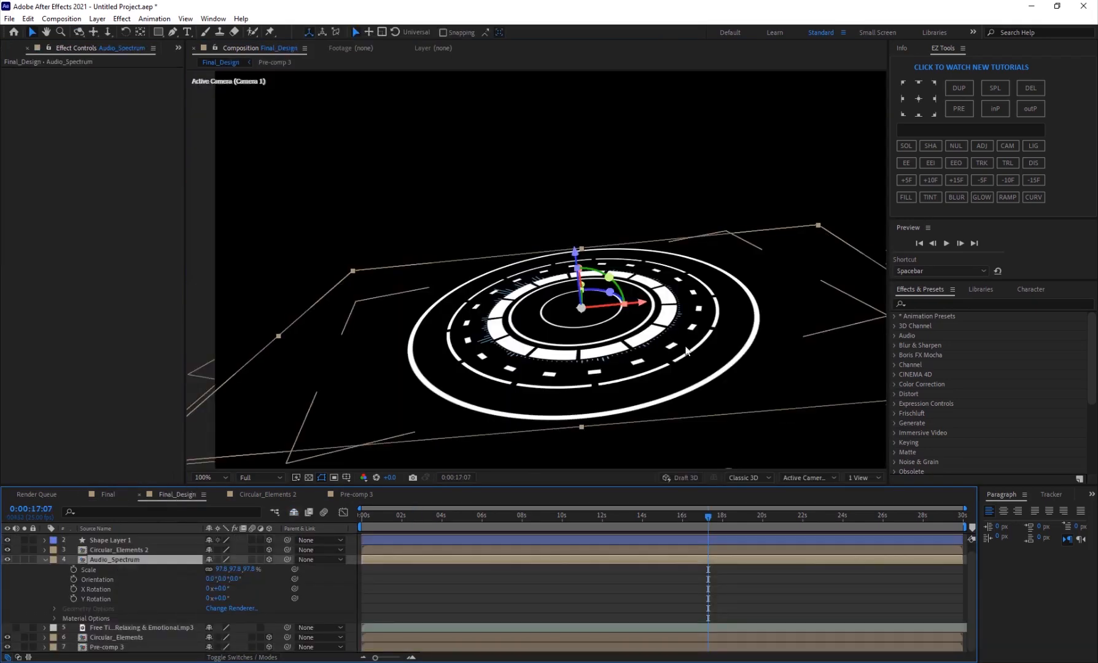
left_click(126, 636)
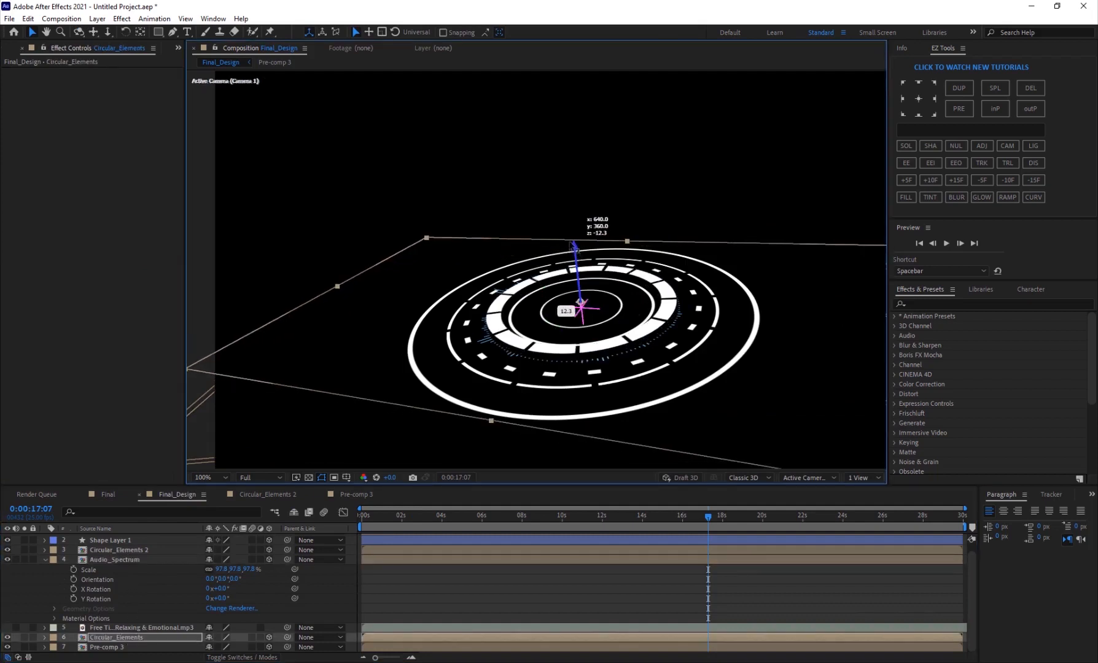
left_click_drag(574, 246, 573, 232)
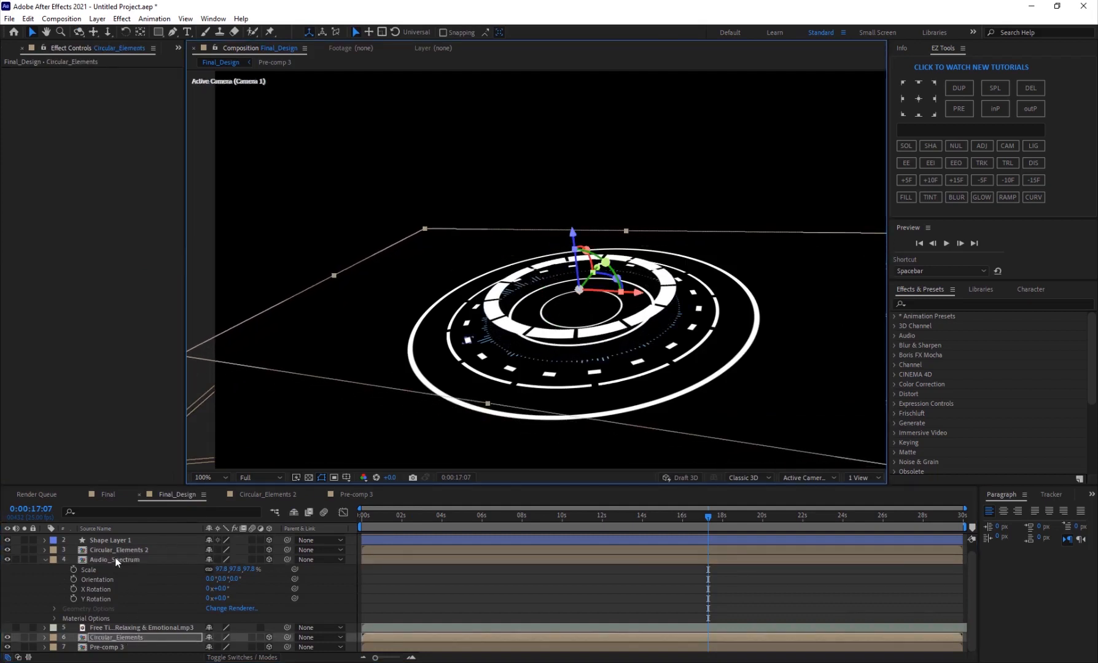
Raise the Audio_Spectrum and Circular_Elements layers slightly along their Z axes
left_click(132, 560)
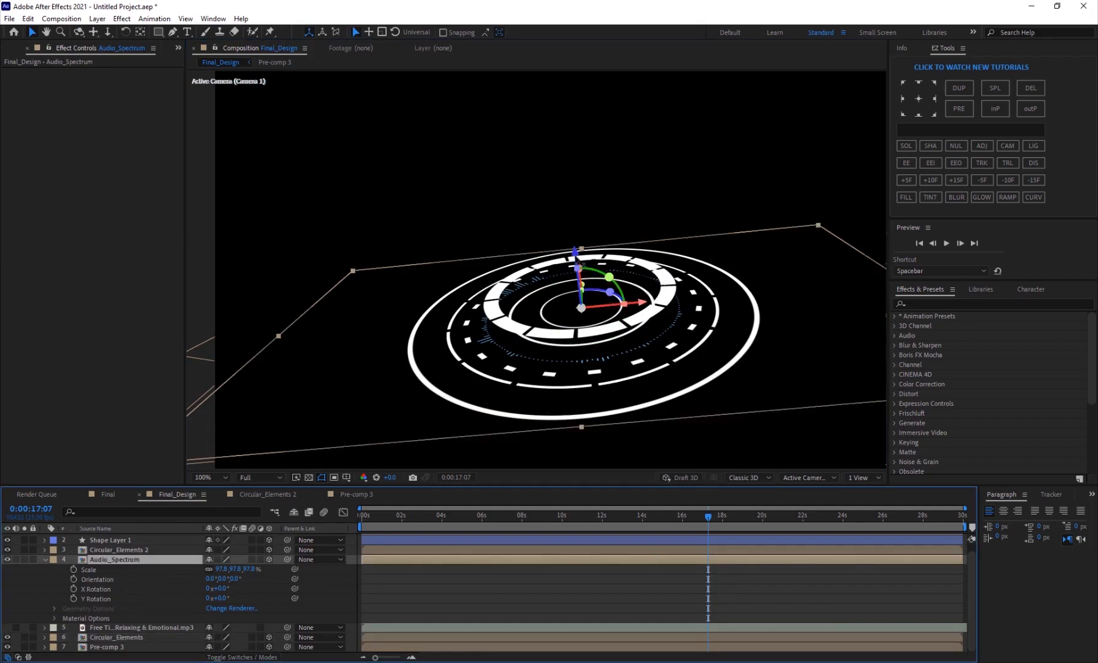
mouse_move(576, 258)
left_mouse_down()
mouse_move(573, 245)
mouse_move(574, 257)
left_mouse_up()
left_click(118, 647)
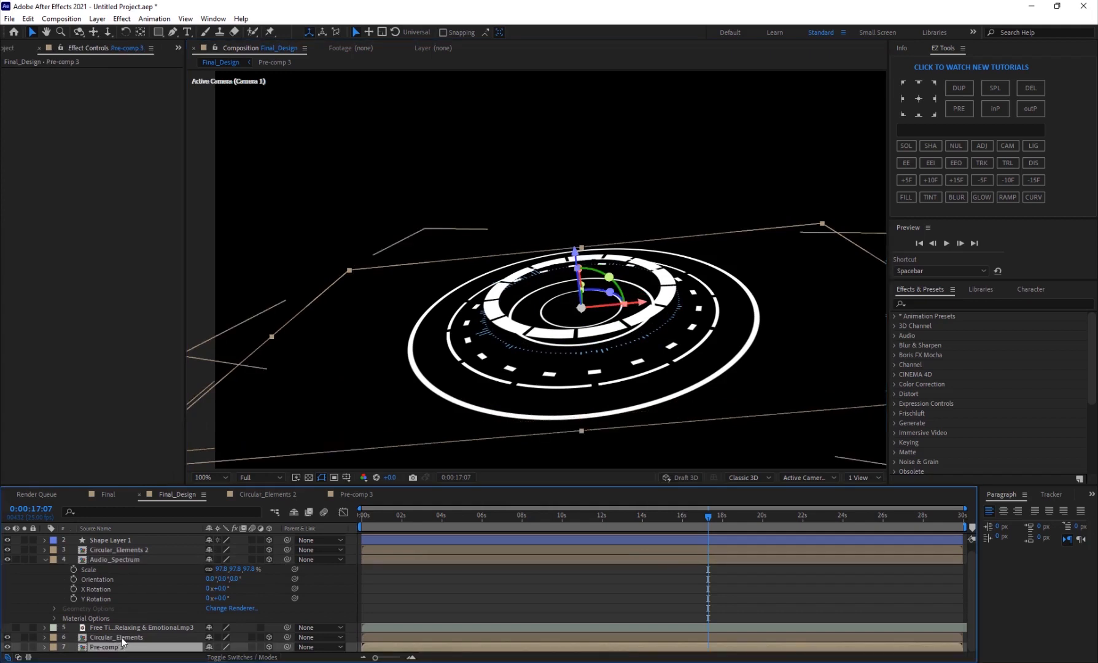
left_click(122, 638)
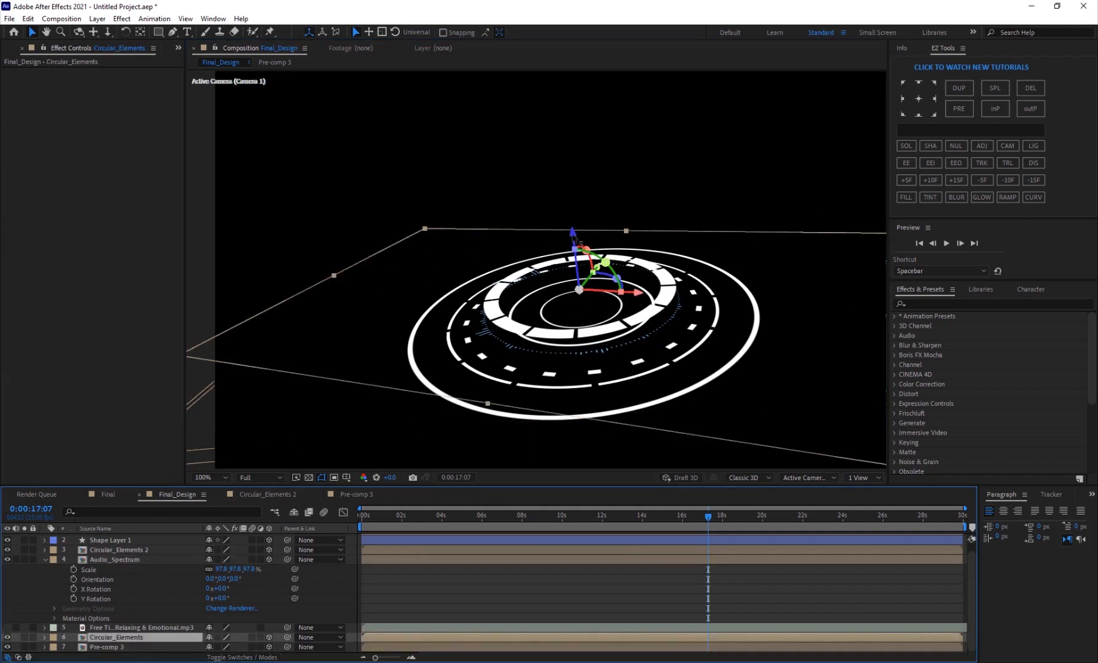
left_click_drag(573, 229, 572, 232)
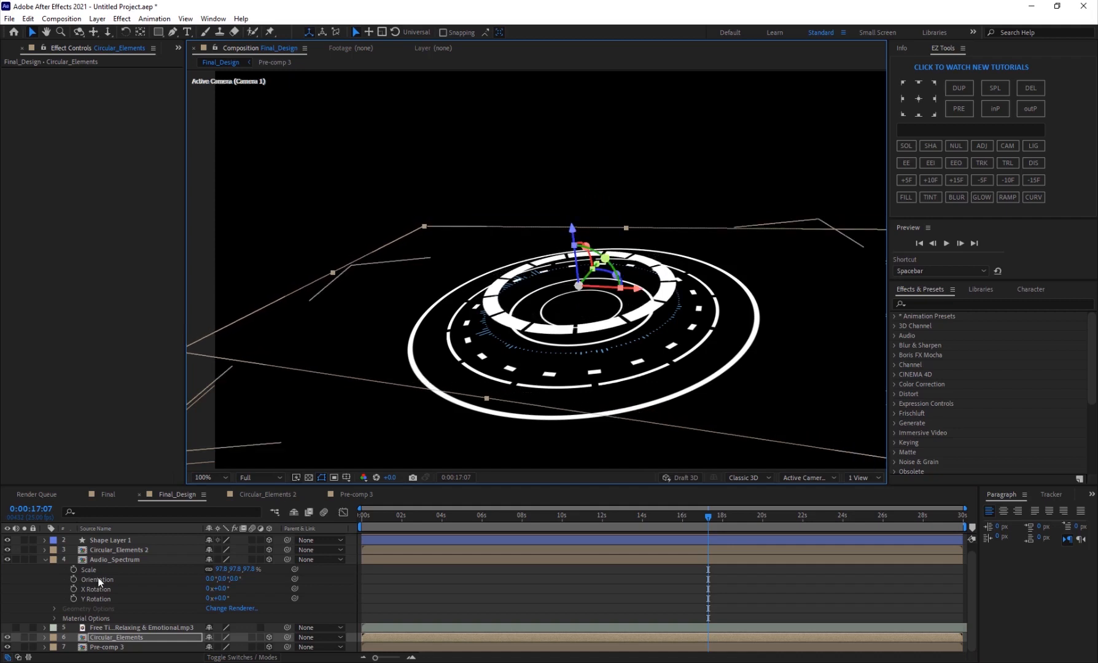
Lower the Circular_Elements 2 layer a little along its Z axis
left_click(122, 549)
left_click(124, 560)
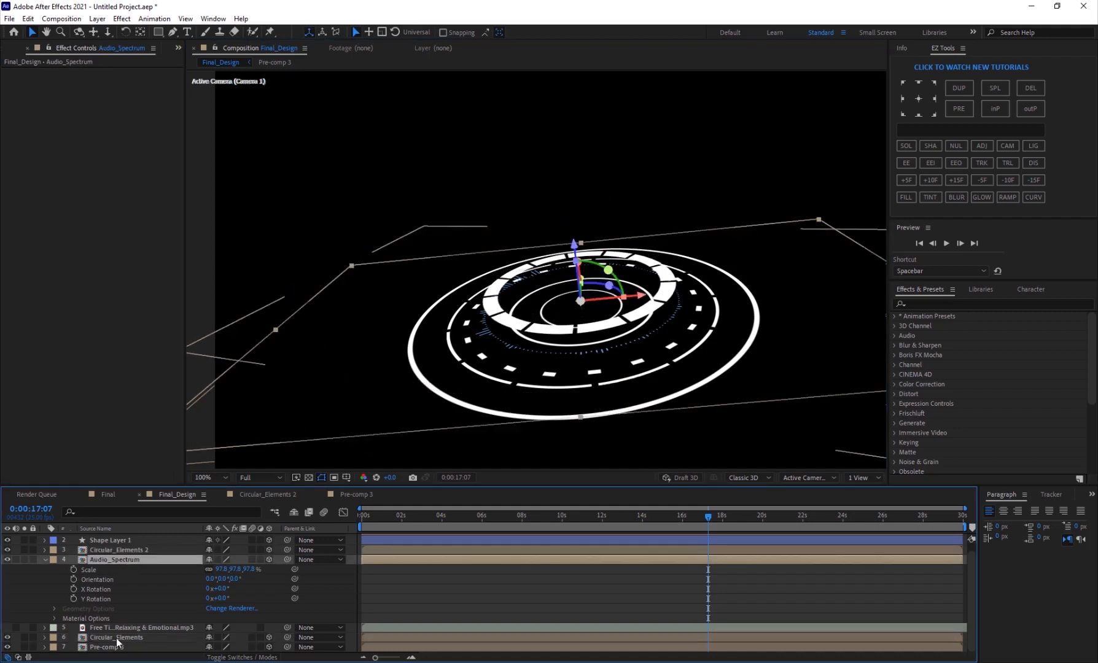
left_click(122, 638)
scroll(125, 605, "up", 1)
left_click(112, 559)
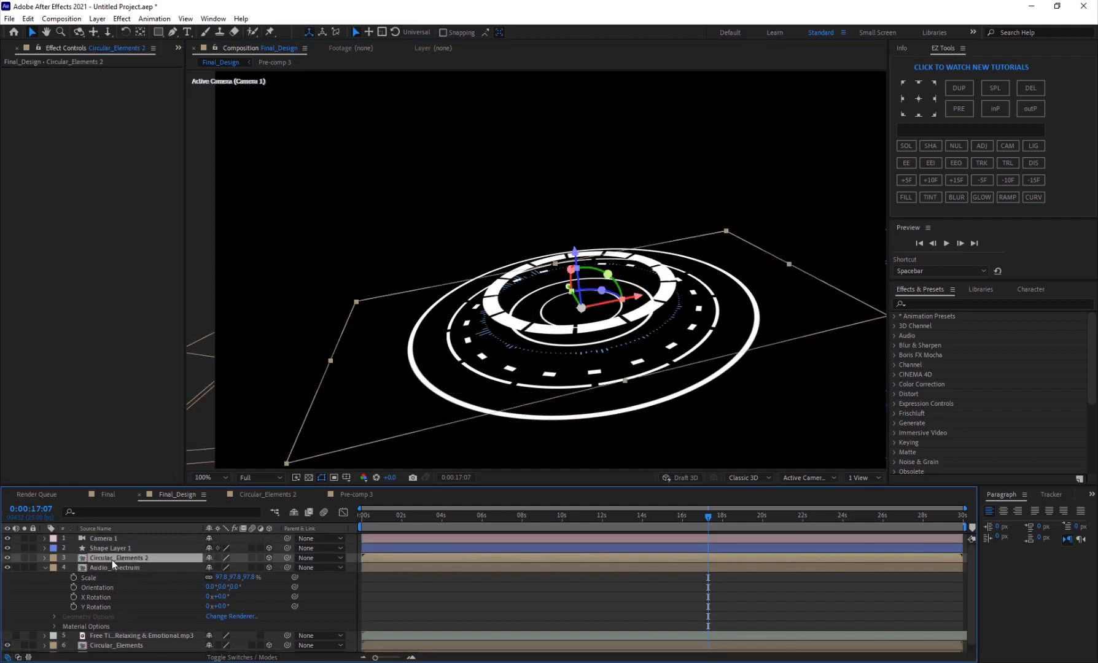
left_click_drag(581, 262, 584, 279)
Raise Shape Layer 1, the ring of small blocks, slightly along its Z axis and deselect it
left_click(116, 569)
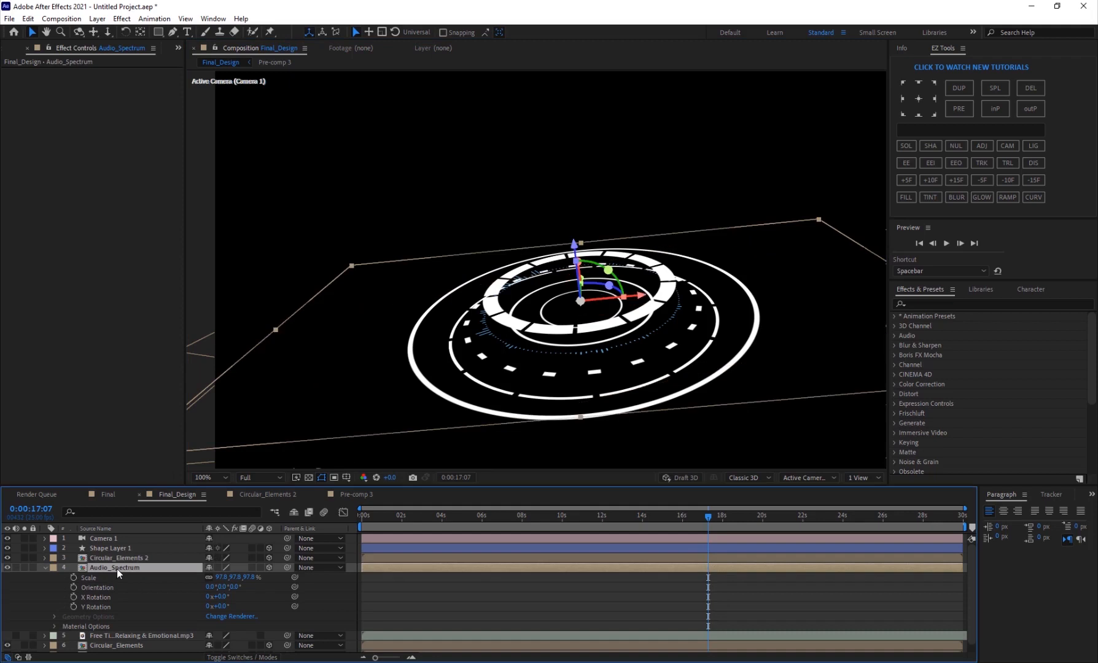
scroll(117, 569, "down", 1)
left_click(119, 638)
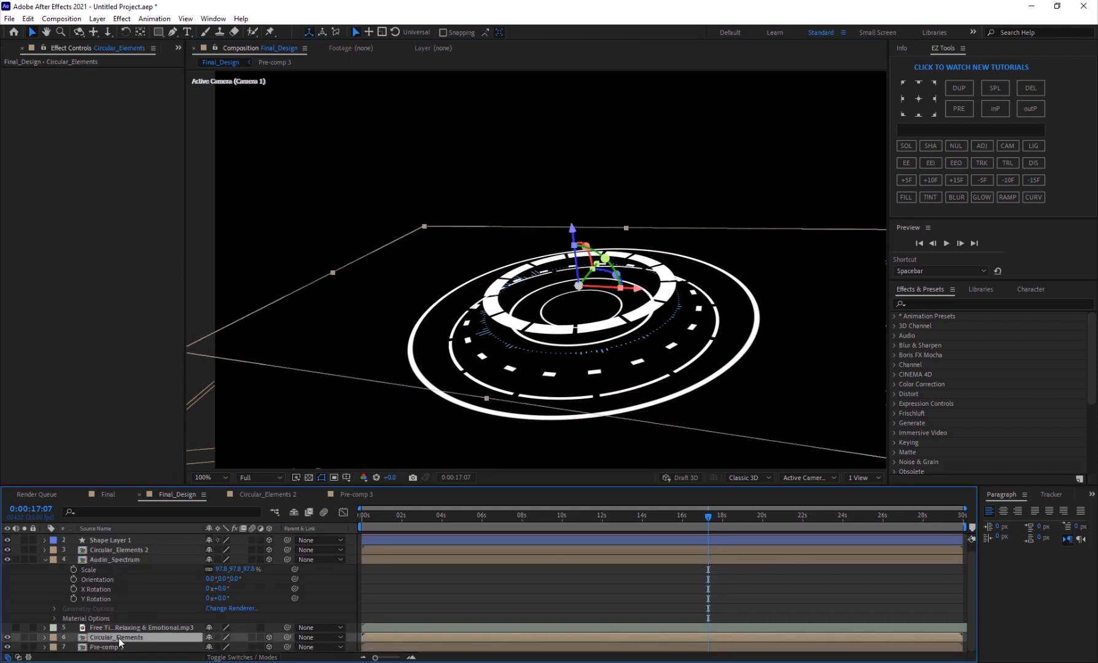
scroll(109, 618, "up", 1)
left_click(104, 550)
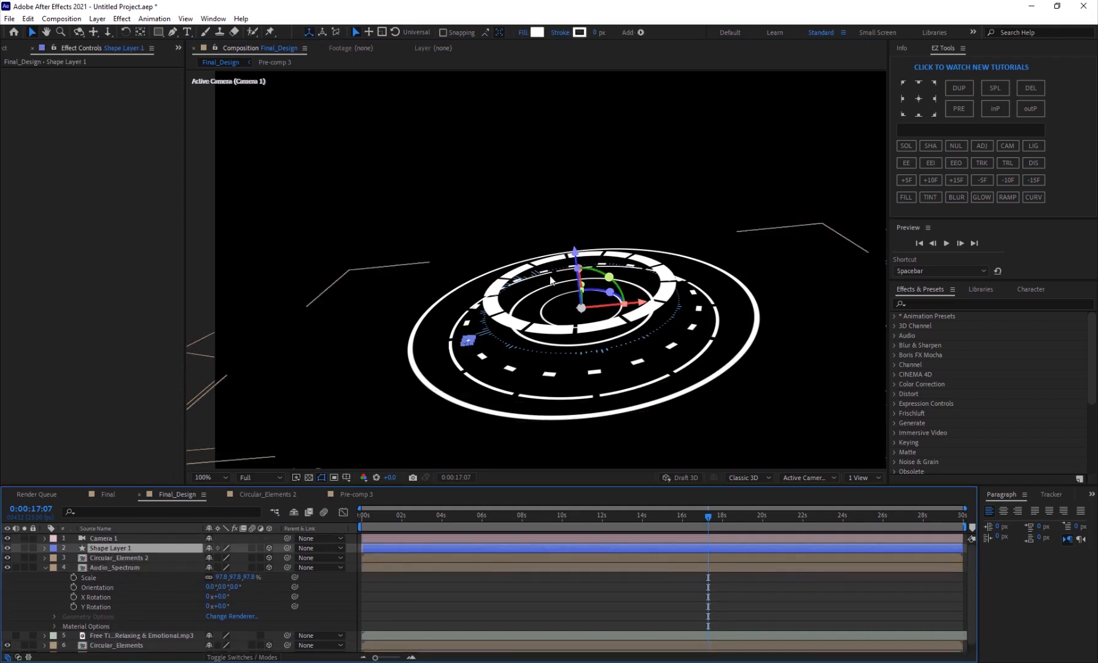
left_click_drag(577, 258, 570, 245)
left_click(457, 596)
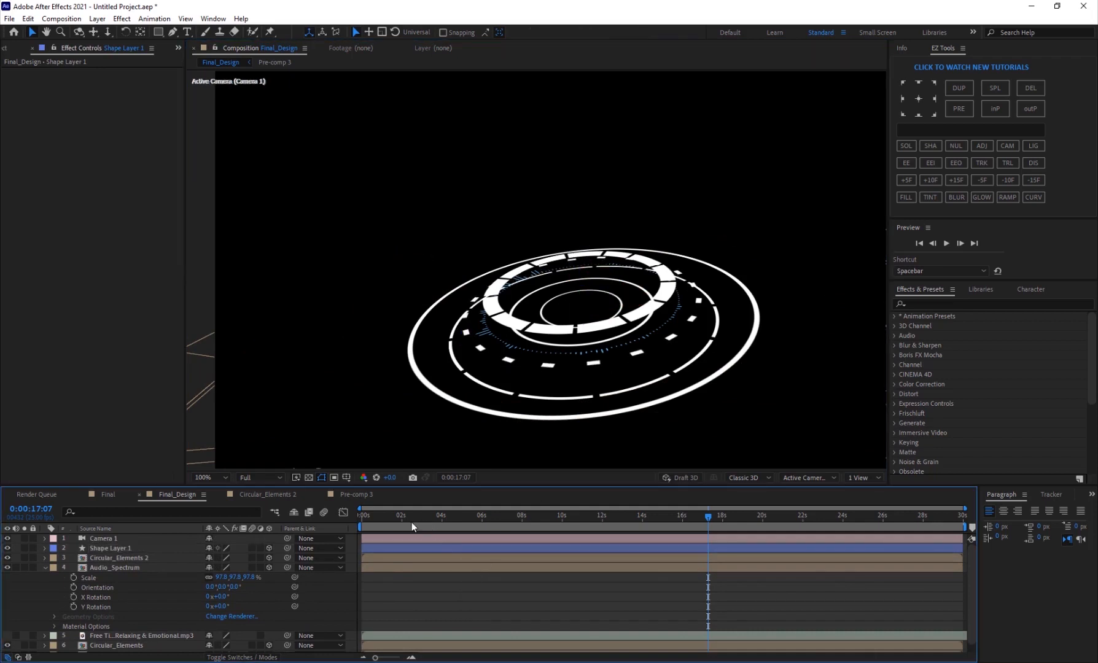
Preview the ring animation from about 4 seconds and check the Final composition as a reference
left_click_drag(378, 523, 439, 519)
key("space")
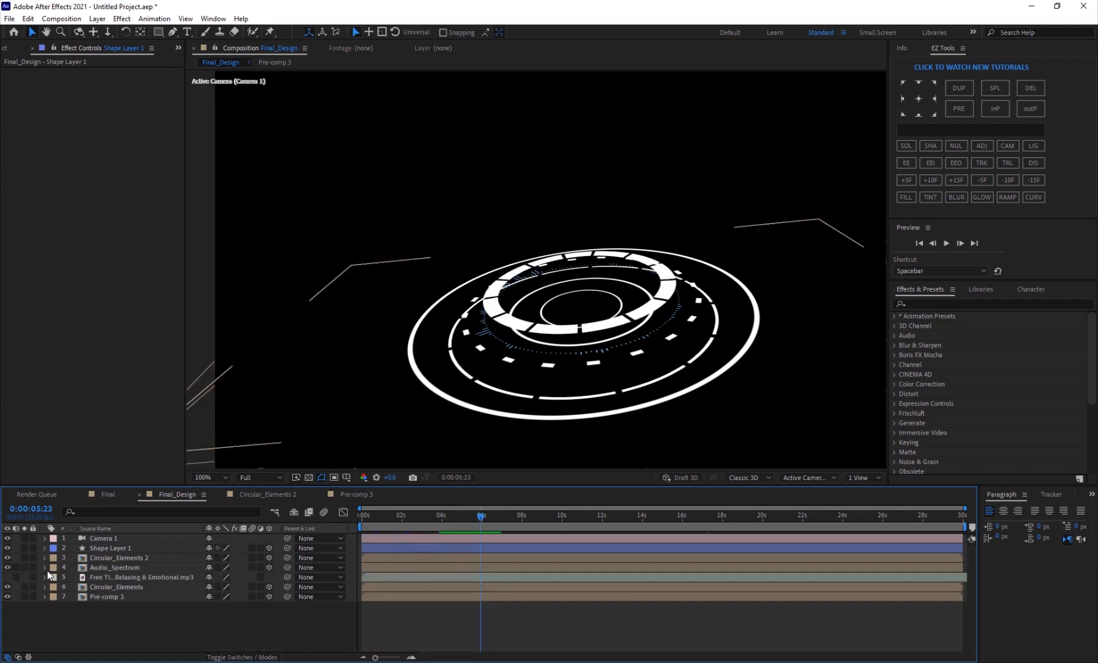
left_click(109, 495)
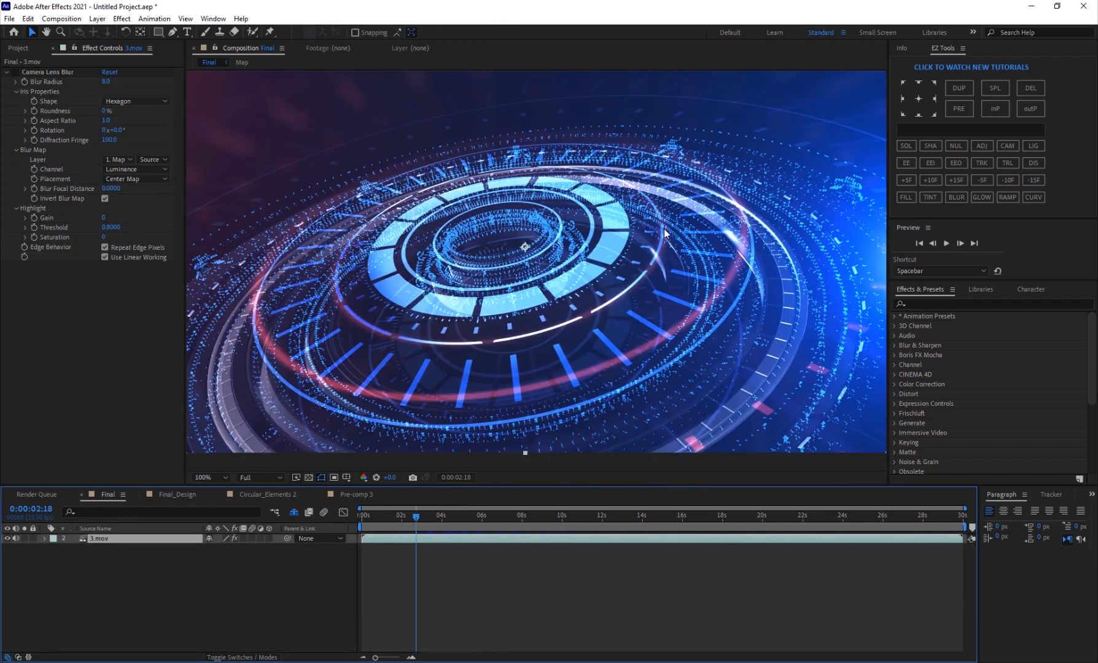
left_click(175, 494)
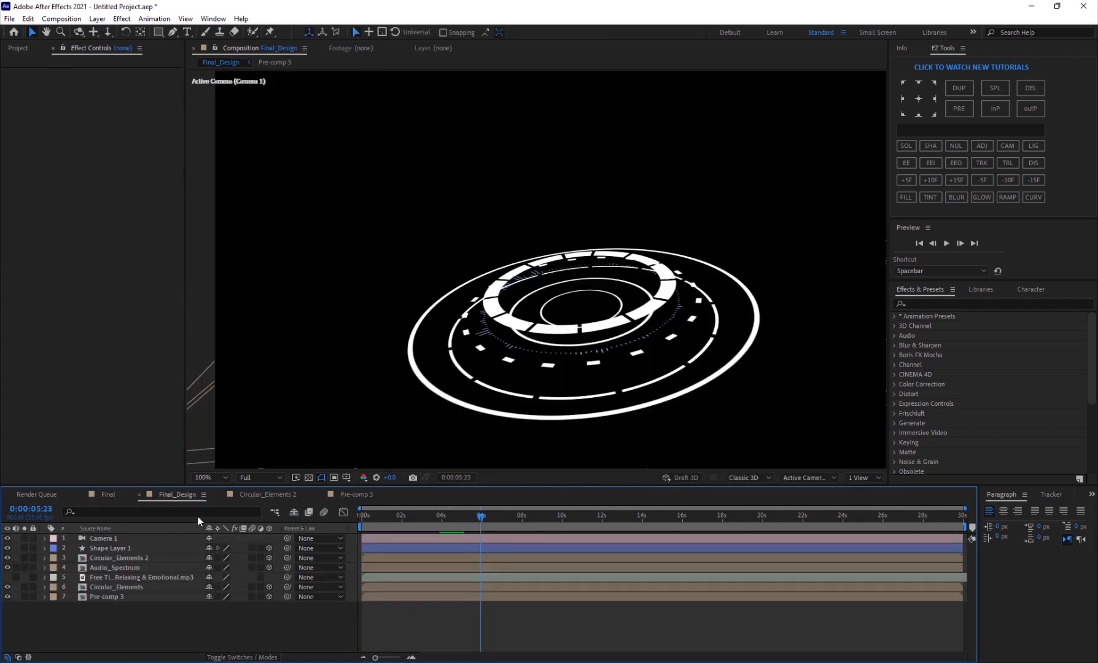
Create a white 1280 × 720 px solid named Element in Final_Design
right_click(118, 616)
mouse_move(203, 498)
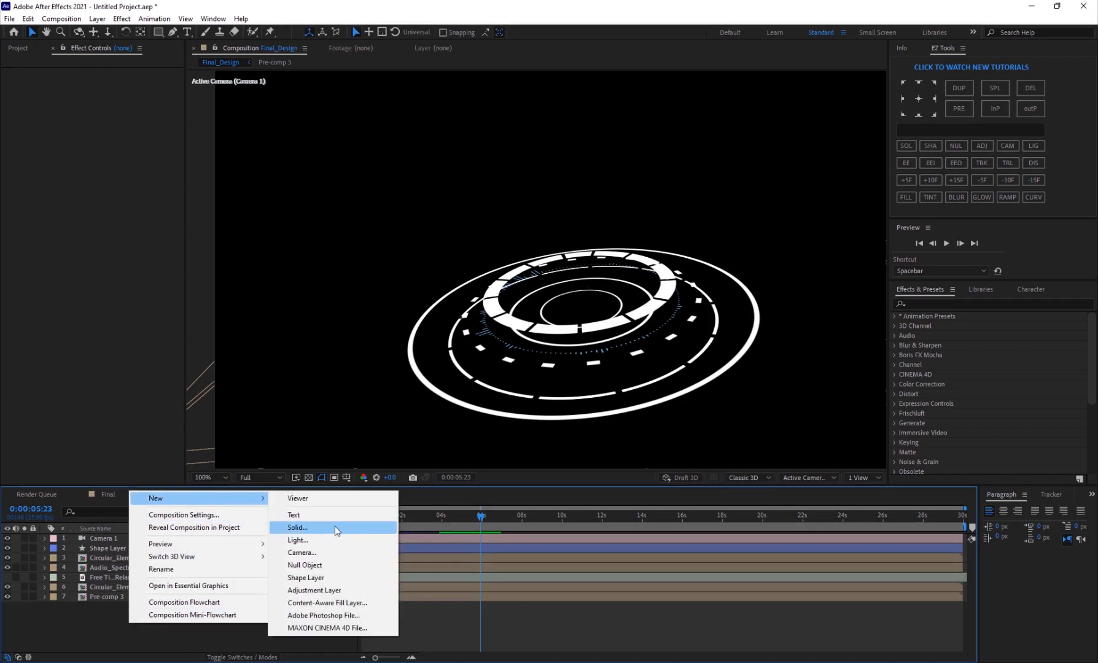
left_click(335, 527)
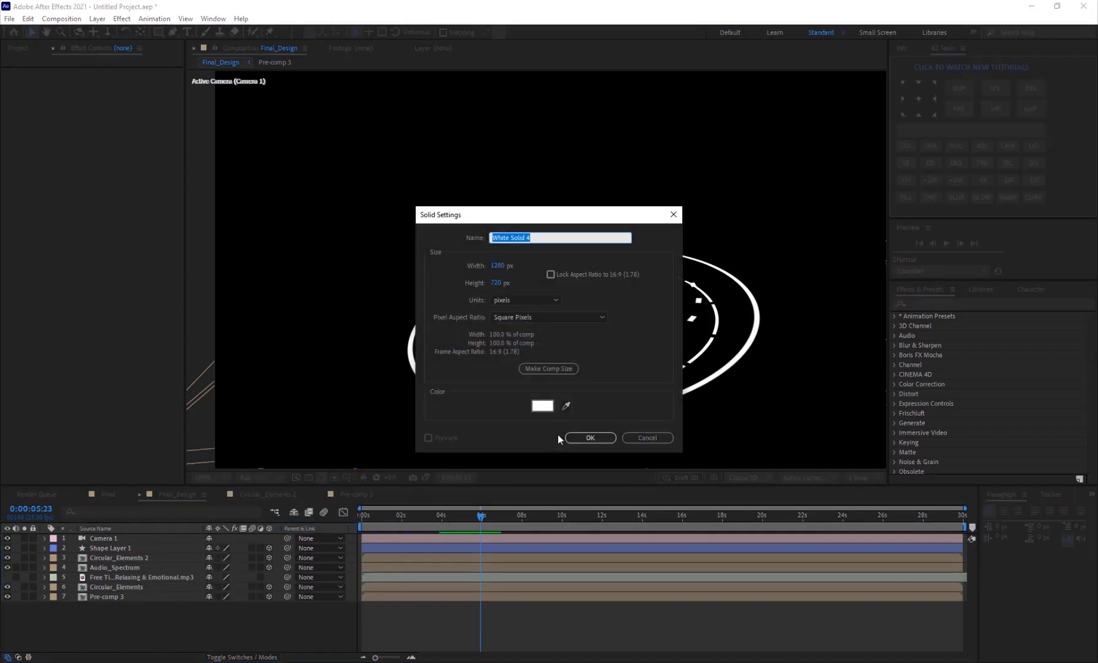
type("Element")
key("Return")
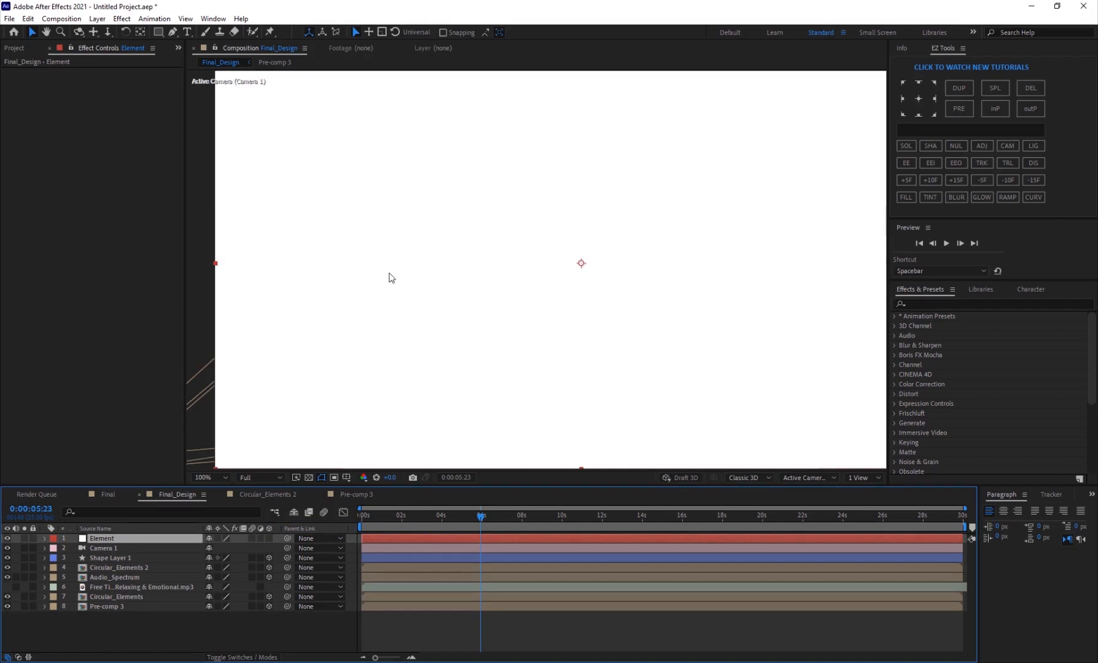
Apply the Element effect to the Element solid and open its Scene Setup
left_click(121, 19)
mouse_move(184, 398)
left_click(295, 399)
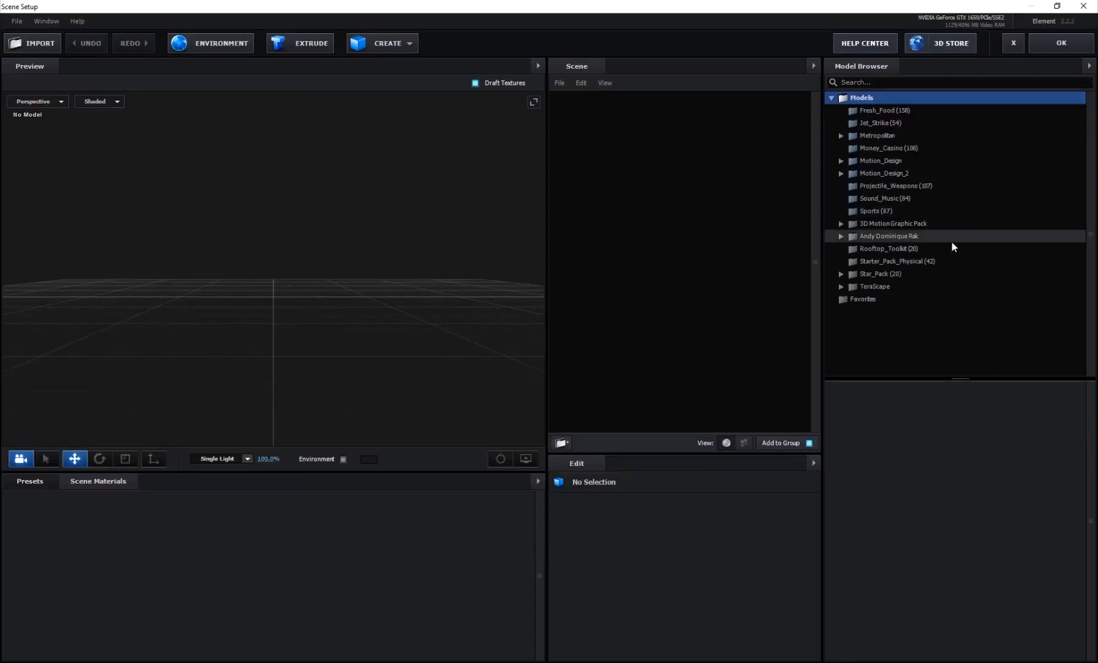
Add the Tech_Rings_07 and Tech_Rings_06 models from Motion_Design_2's Tech_Components folder and accept the scene
left_click(895, 175)
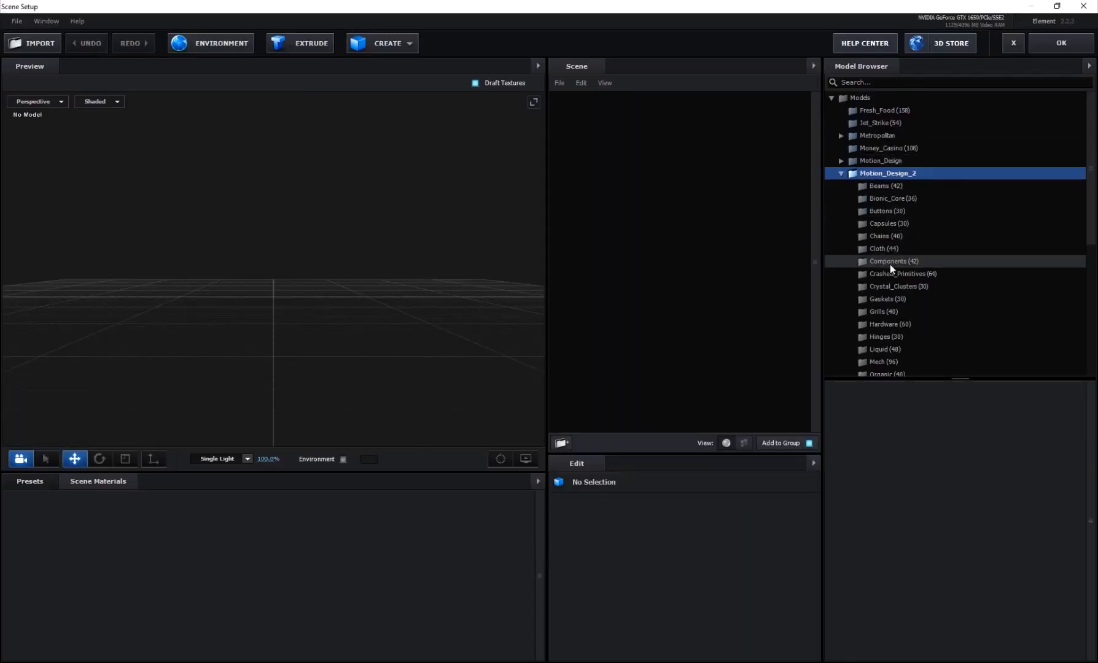
scroll(890, 264, "down", 5)
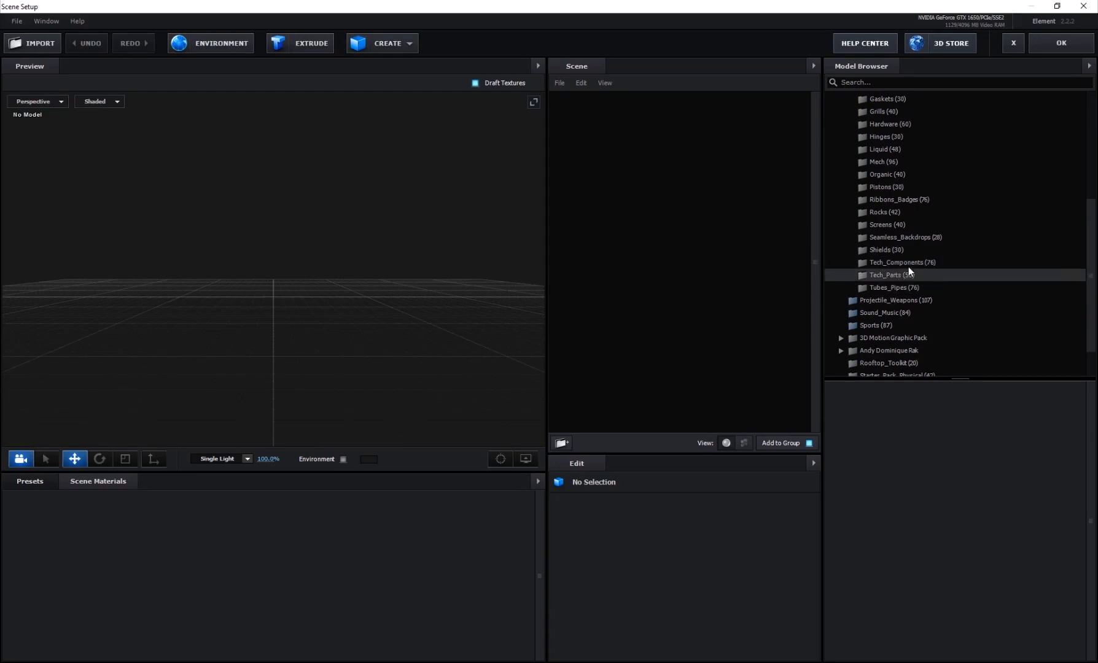
left_click(903, 265)
scroll(952, 418, "down", 10)
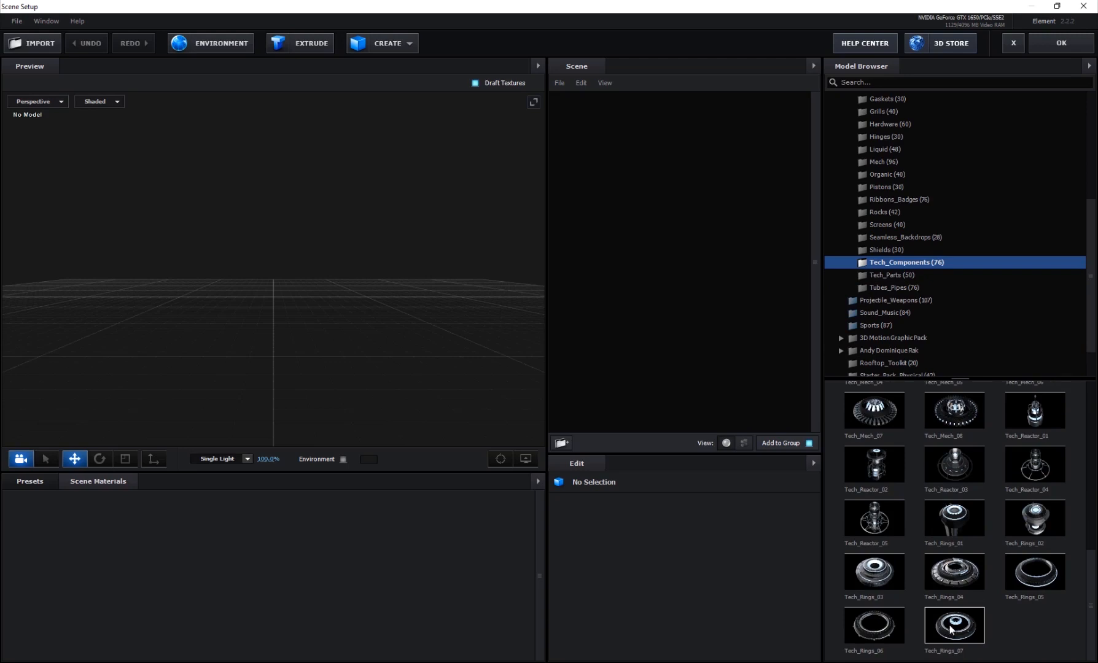
left_click(951, 630)
left_click(873, 631)
left_click_drag(326, 338, 254, 388)
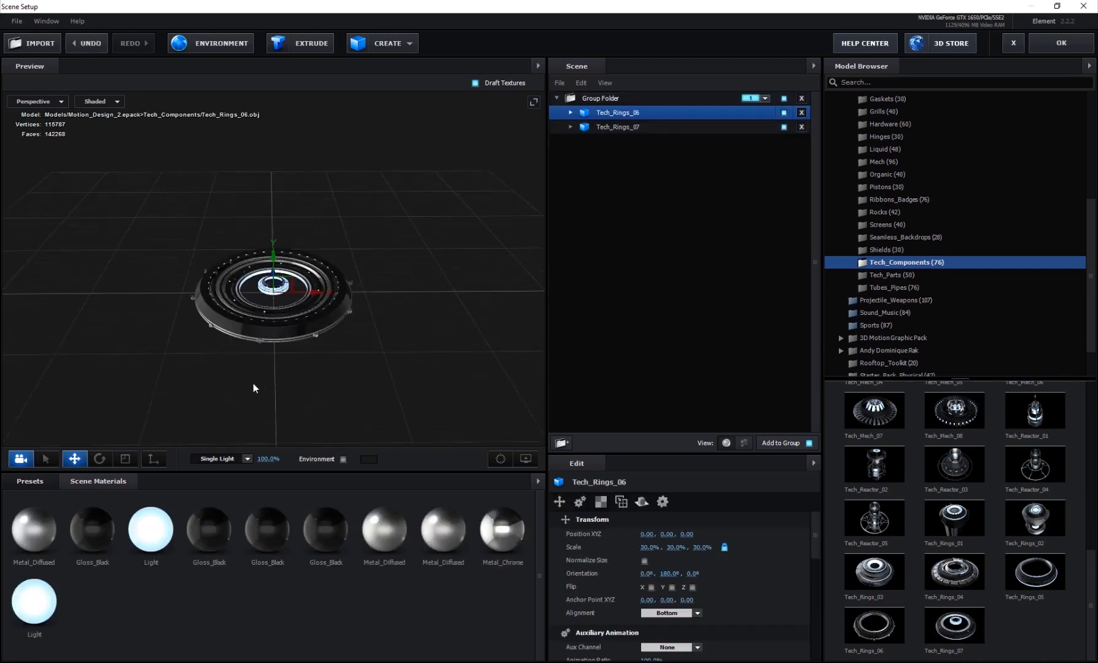
scroll(277, 311, "up", 5)
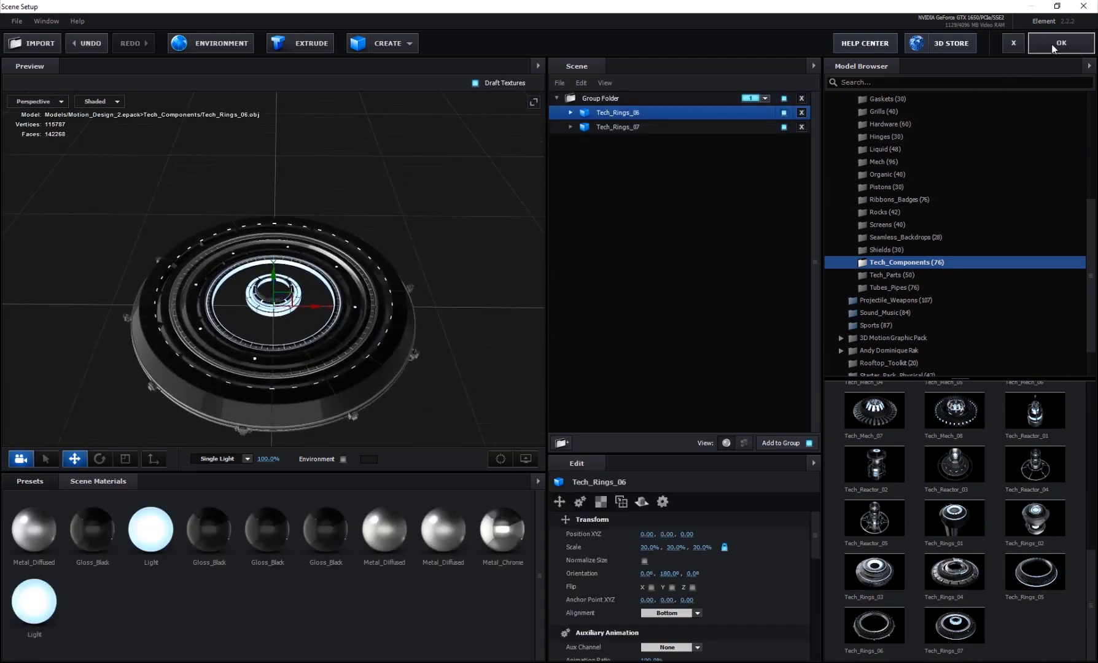
left_click(1055, 46)
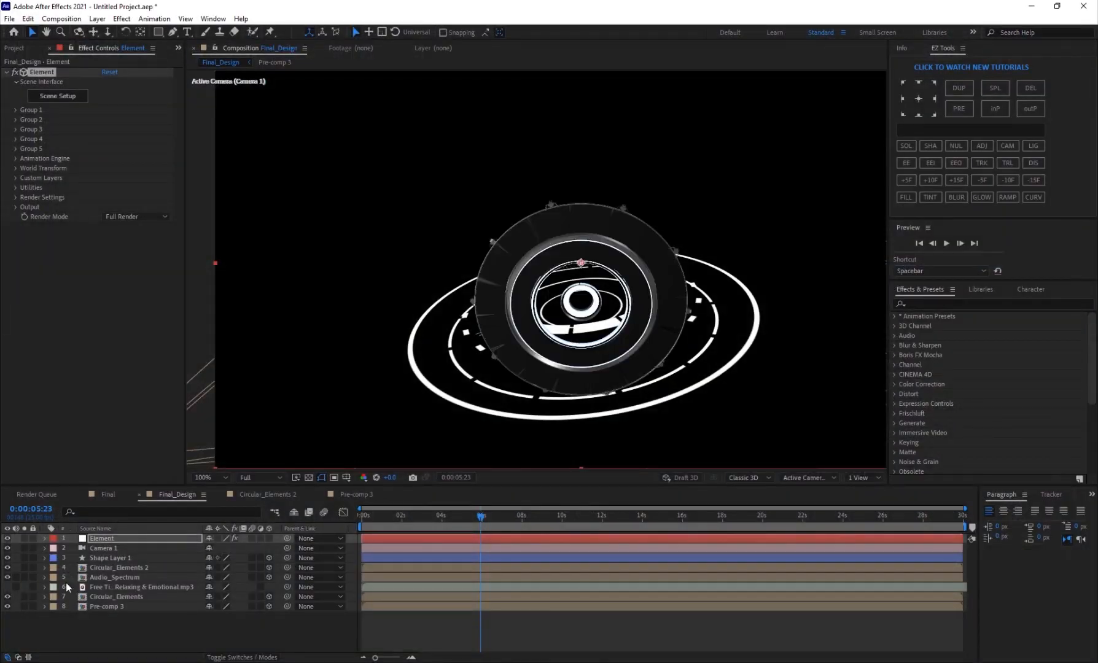
Set Group 1's particle X Rotation to 94° in the Element effect so the model lies flat with the rings
left_click(25, 541)
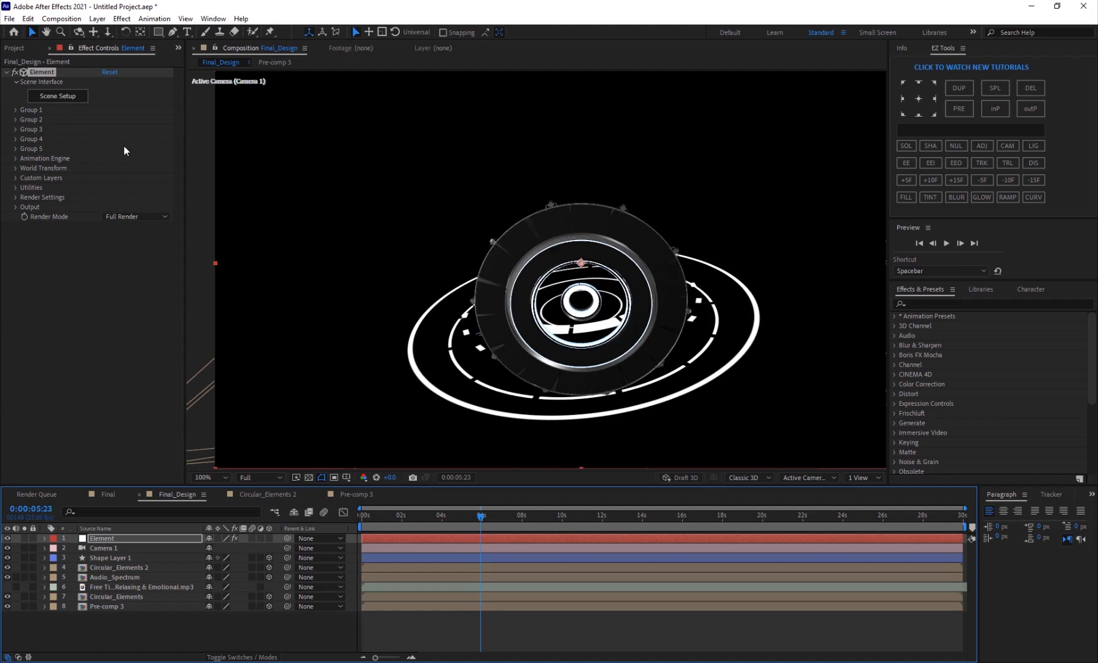
left_click(16, 110)
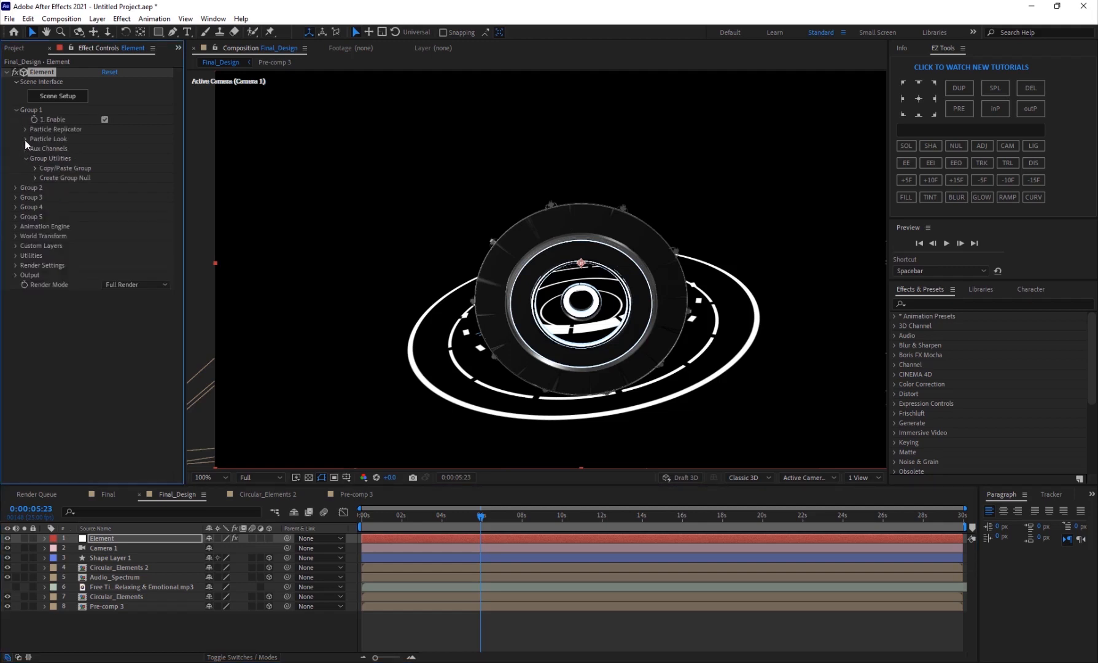
left_click(25, 139)
left_click(36, 178)
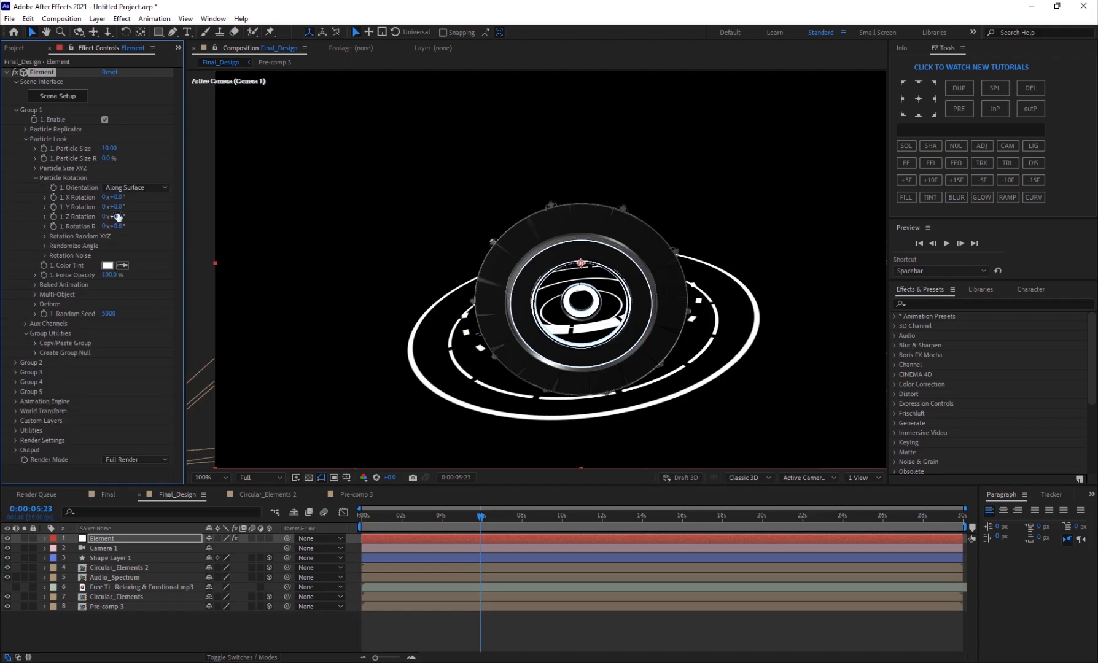
left_click_drag(131, 206, 176, 205)
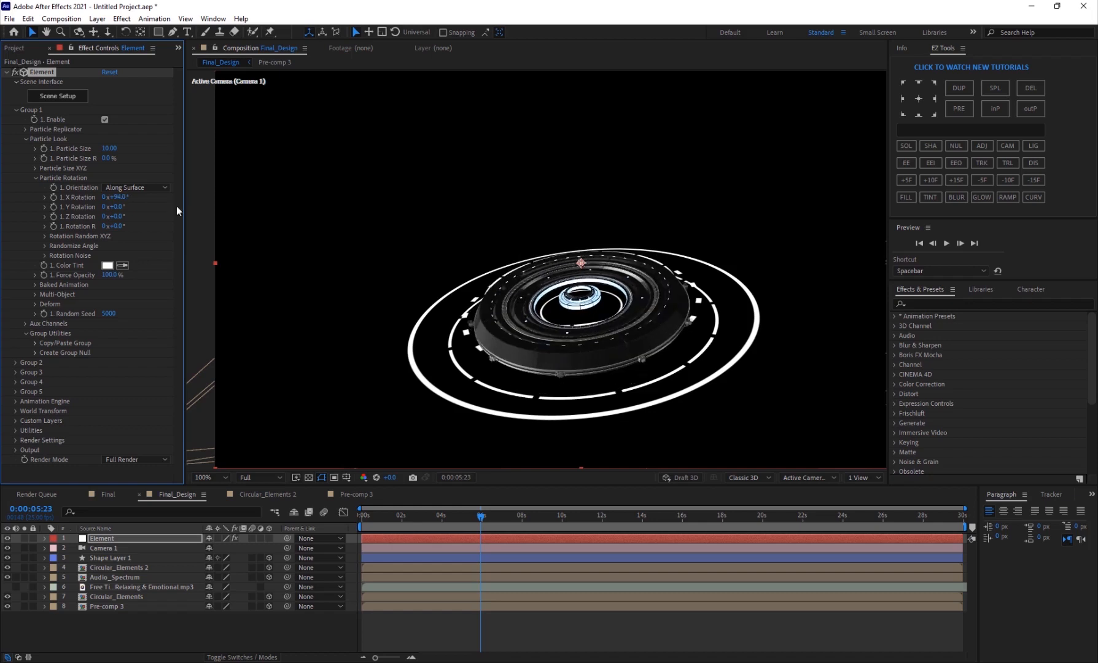
Move the Element layer below all other layers and set Group 1's Particle Size to 15.50
left_click_drag(110, 538, 123, 616)
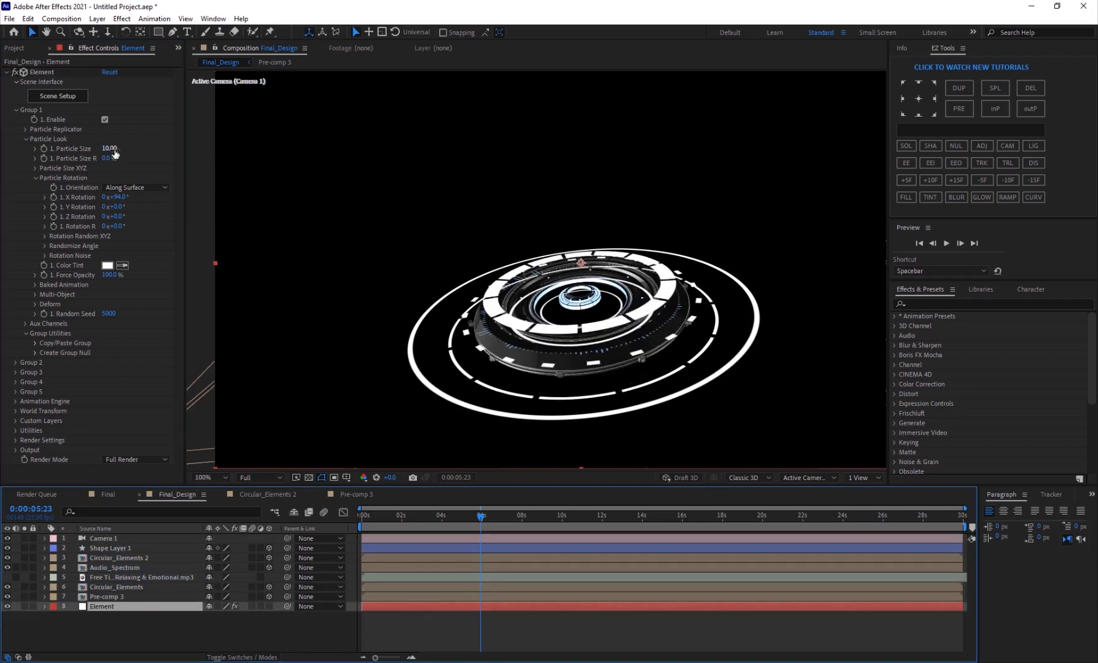
left_click_drag(115, 153, 163, 168)
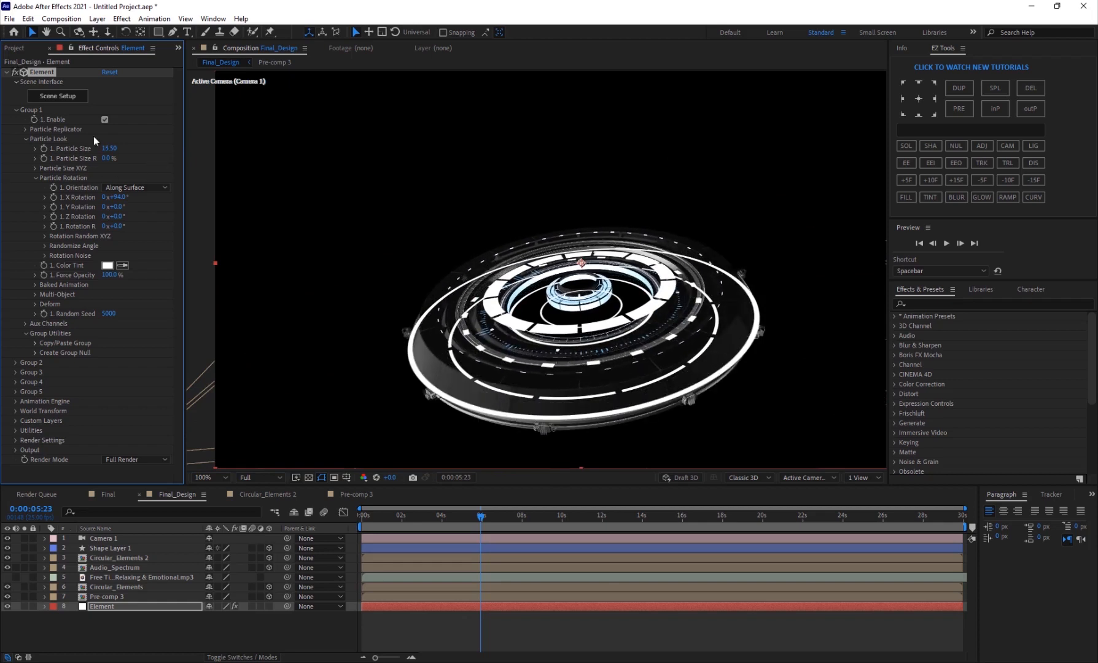
left_click(34, 168)
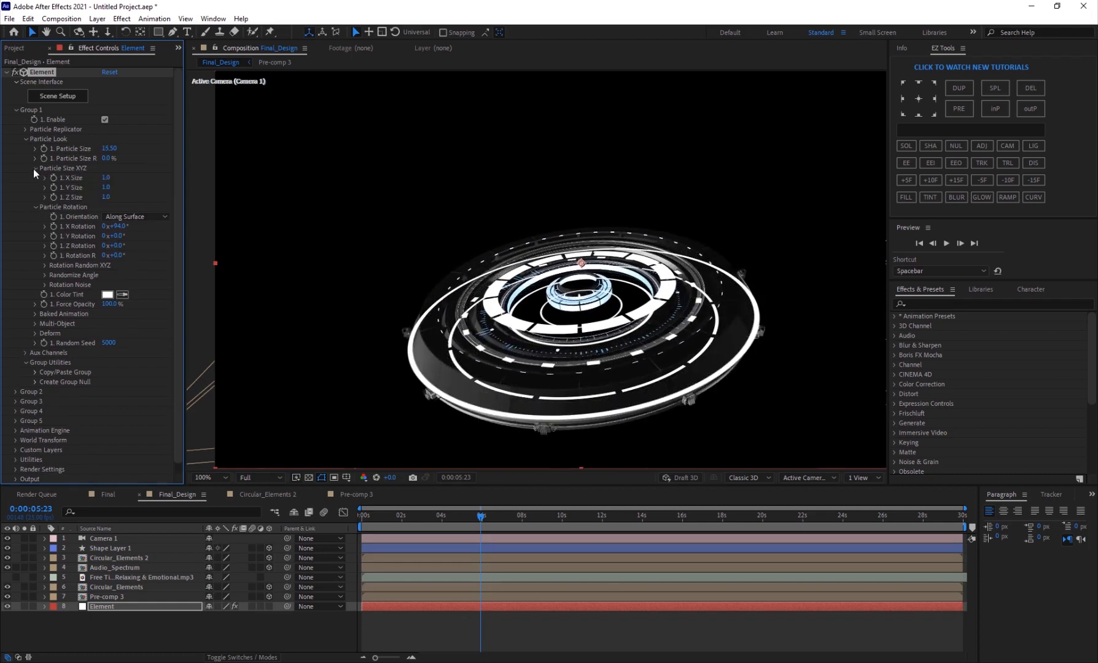
Set Group 1's Position XY to 640.0, 440.0 in the Particle Replicator to lower the model
left_click(26, 131)
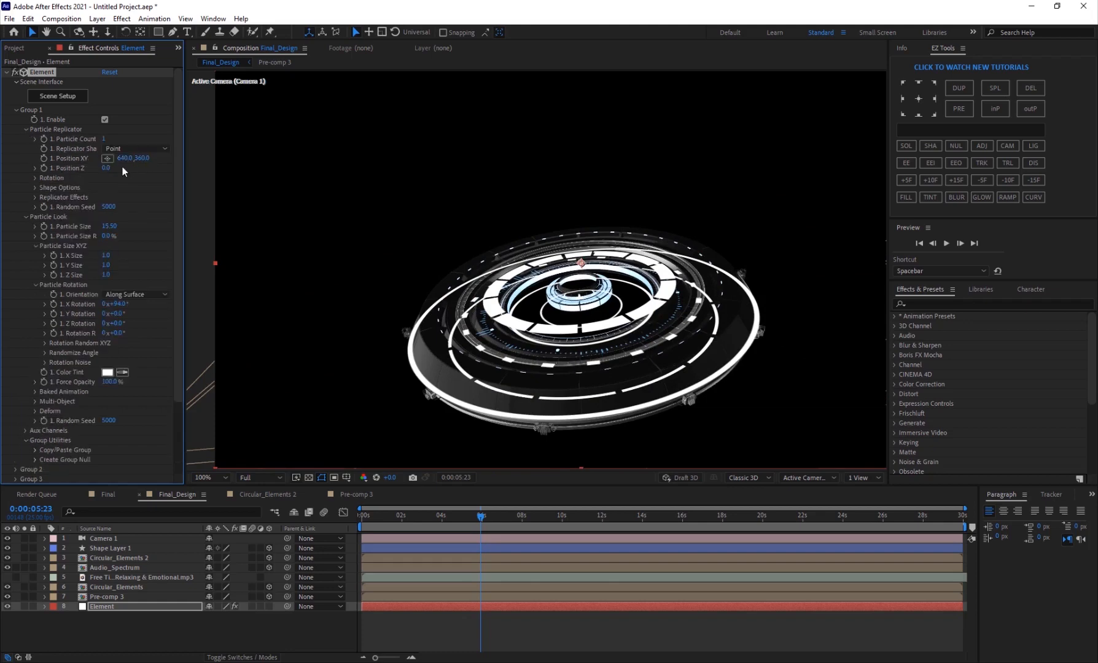
left_click_drag(109, 167, 187, 157)
key("ctrl+z")
Scale the Pre-comp 3 layer to 115.6% to fit around the model and preview the result
left_click(129, 596)
key("s")
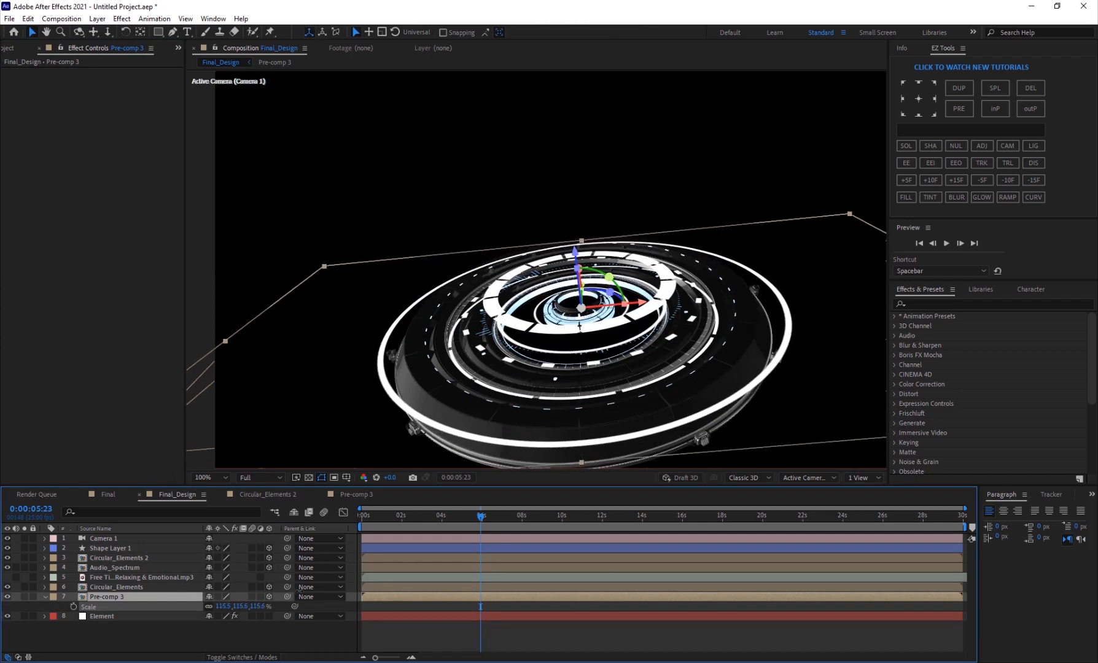
key("space")
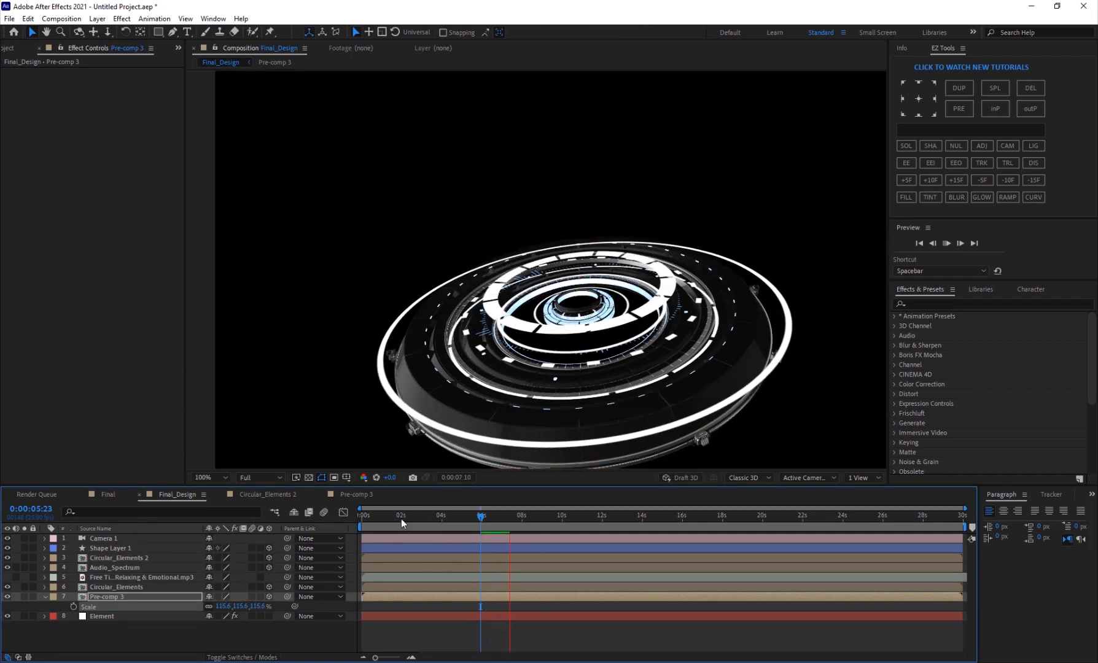
left_click(420, 521)
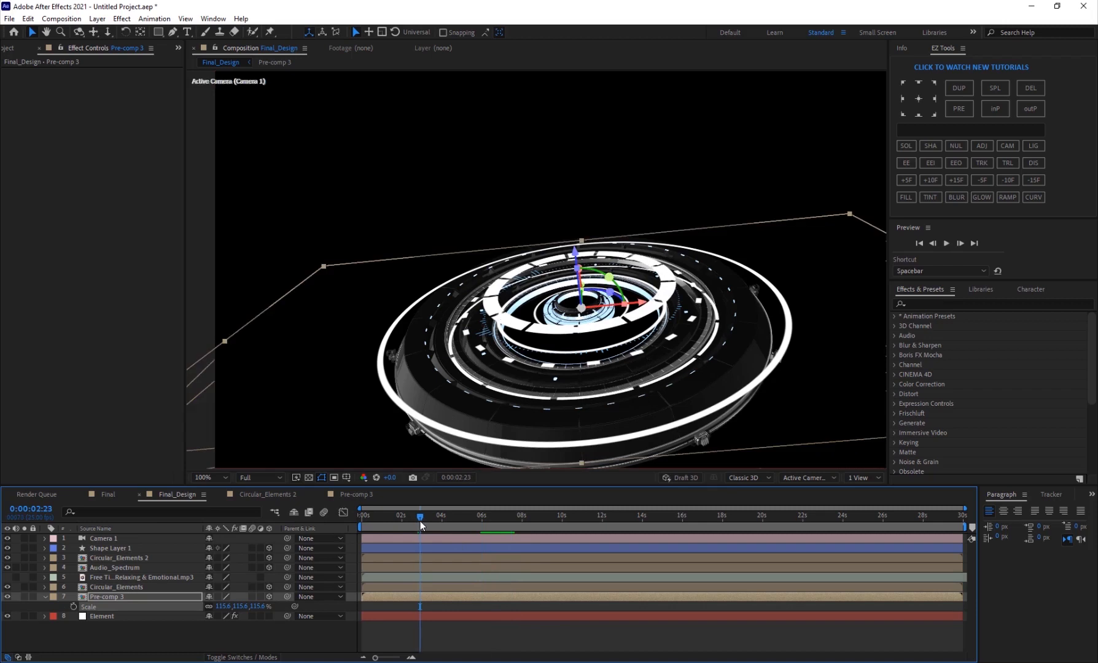
left_click(121, 617)
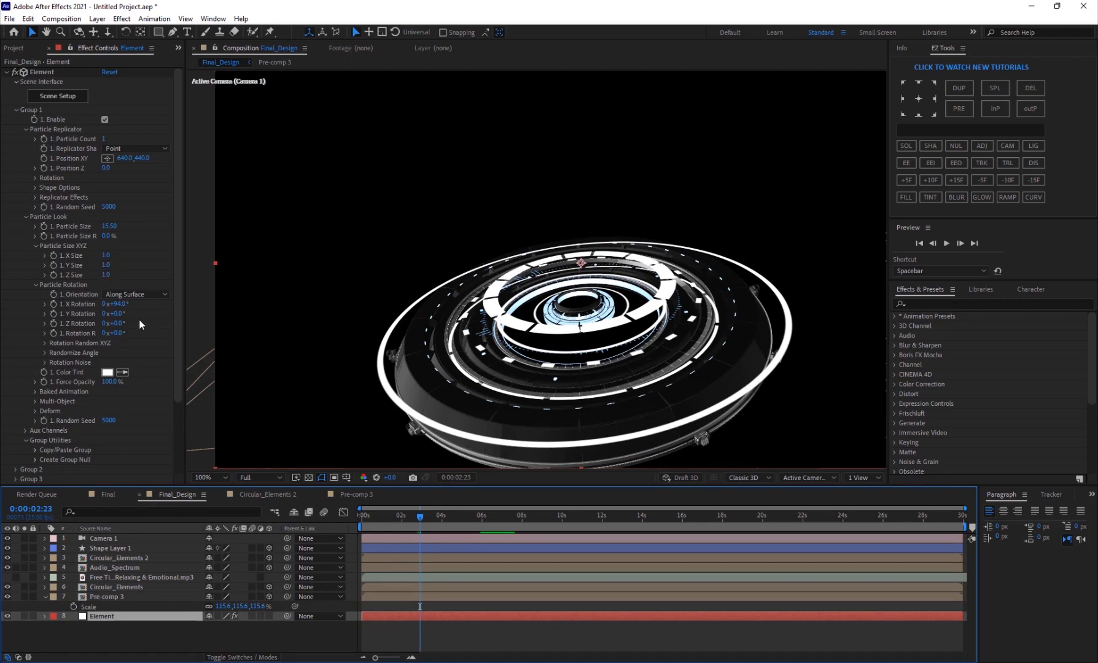
Try different particle Y and Z Rotation values for Group 1 and undo the changes
mouse_move(115, 327)
left_mouse_down()
mouse_move(156, 321)
mouse_move(117, 329)
left_mouse_up()
key("ctrl+z")
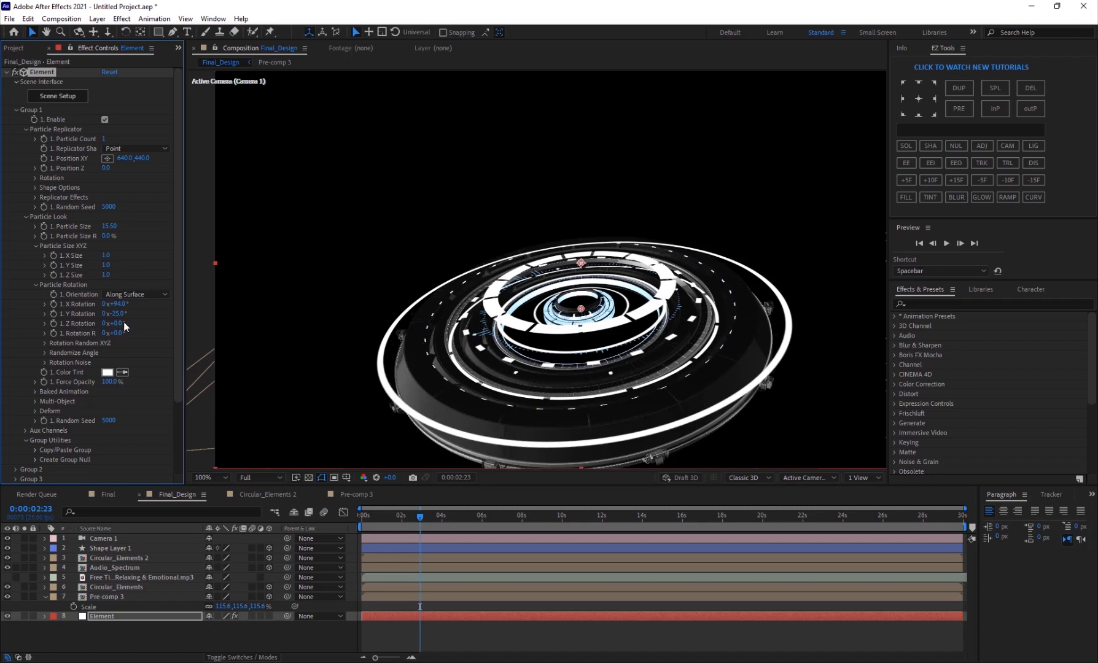
key("ctrl+z")
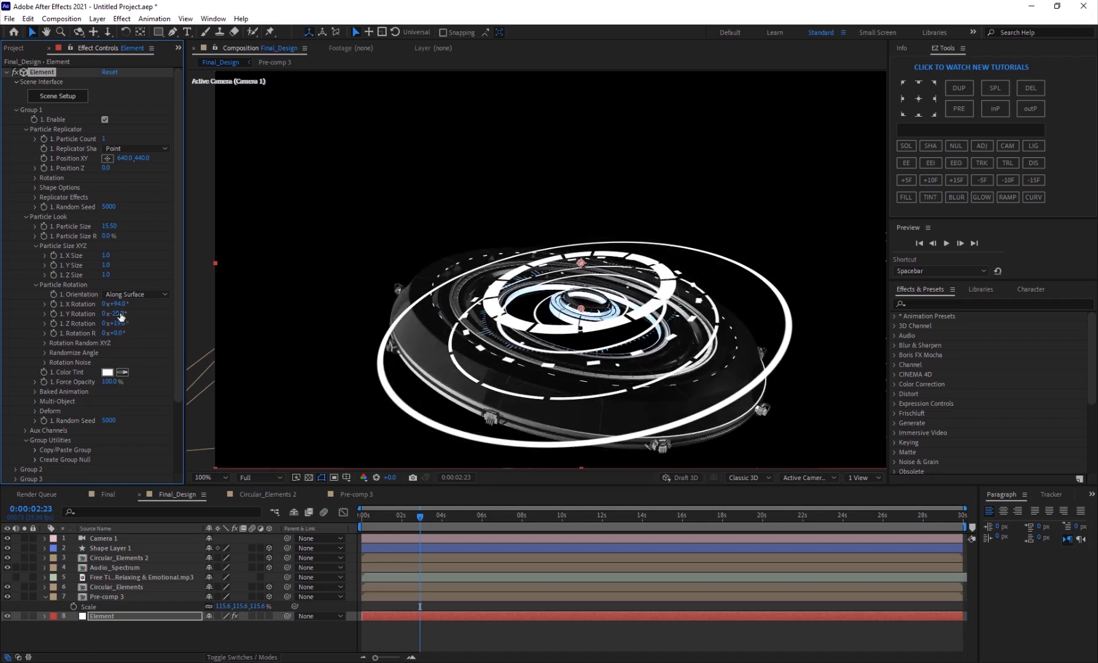
key("ctrl+z")
Add the expression time*20 to Group 1's particle Y Rotation and preview the spinning model at Half resolution
left_click(253, 478)
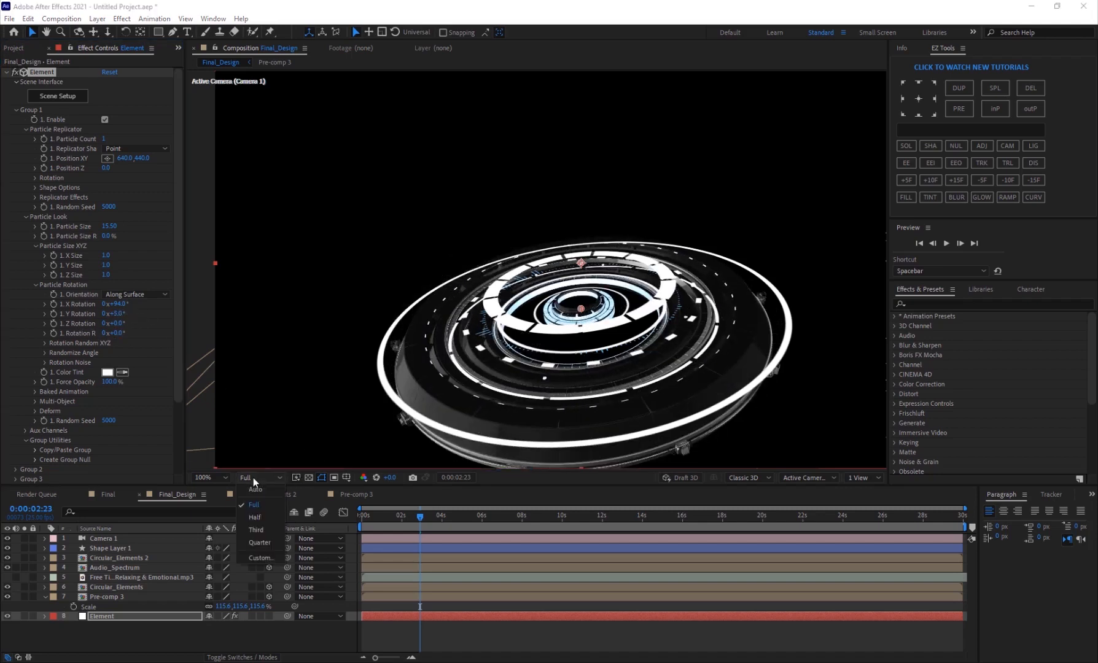
left_click(261, 517)
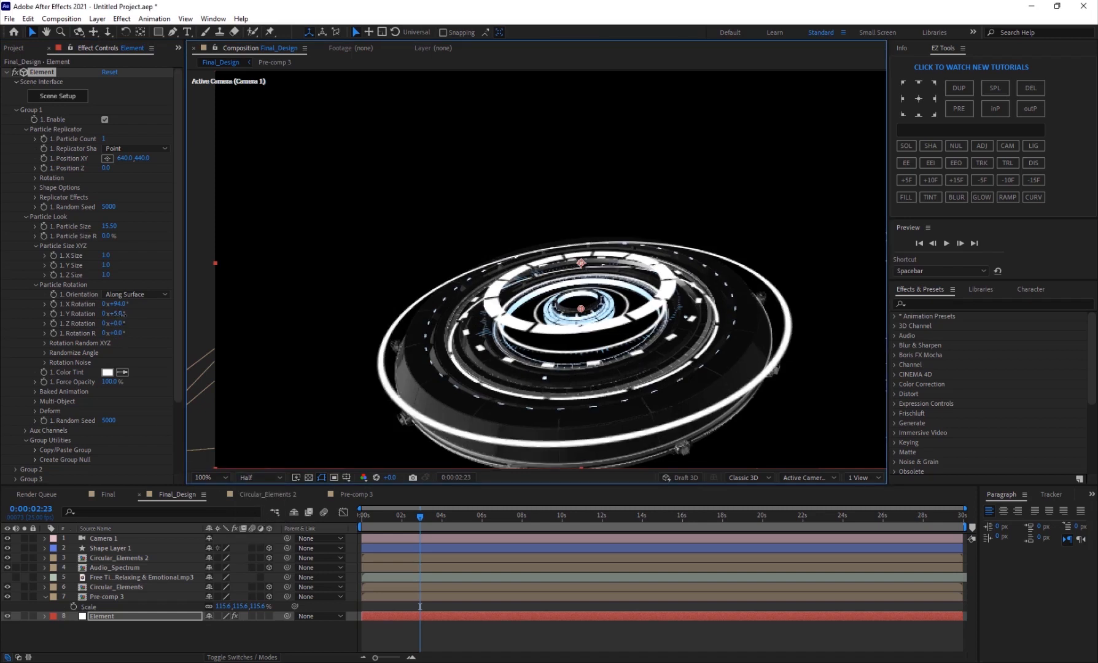
left_click_drag(122, 313, 139, 314)
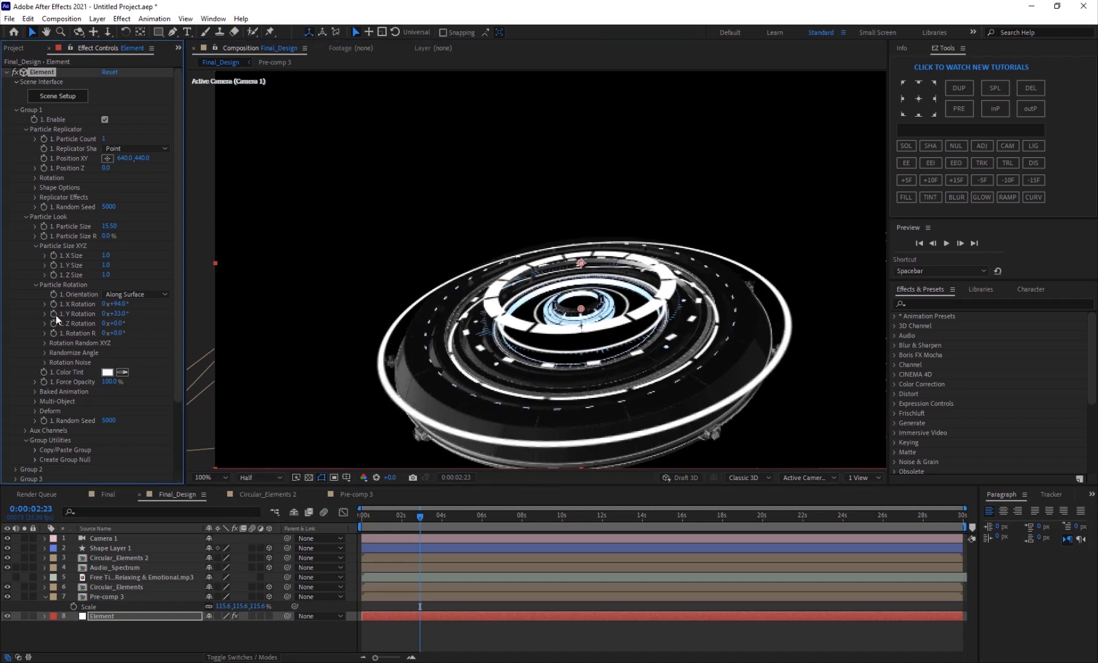
left_click(56, 315, "alt")
type("time")
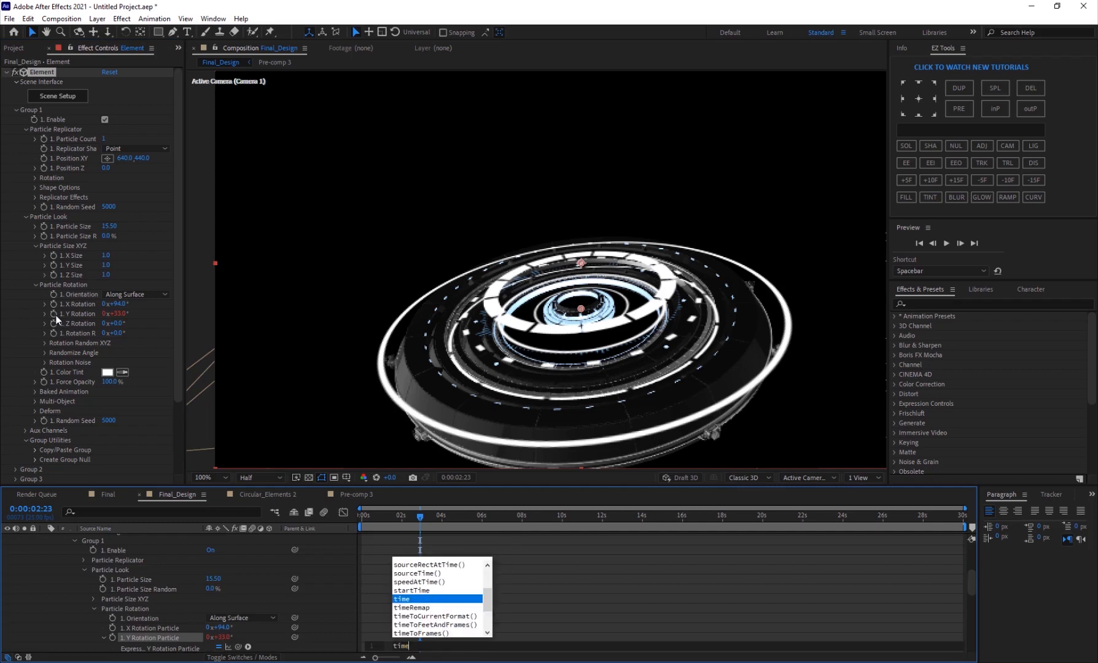
type("*20")
key("KP_Enter")
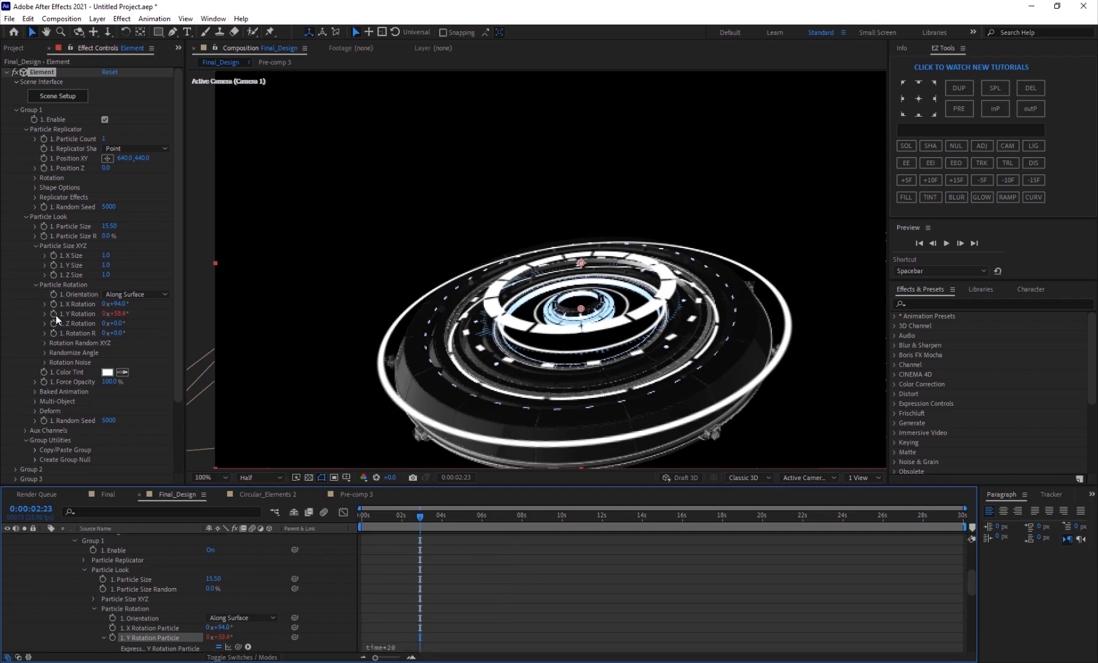
key("space")
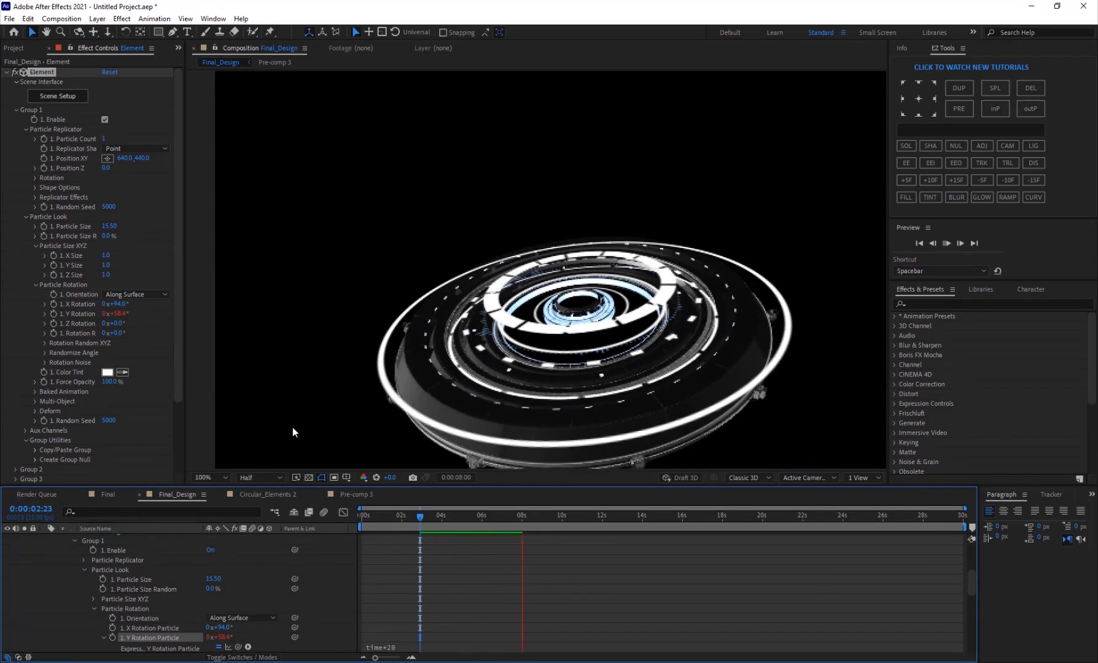
key("space")
Look at the reference render in the Final composition and return to Final_Design
scroll(98, 558, "up", 5)
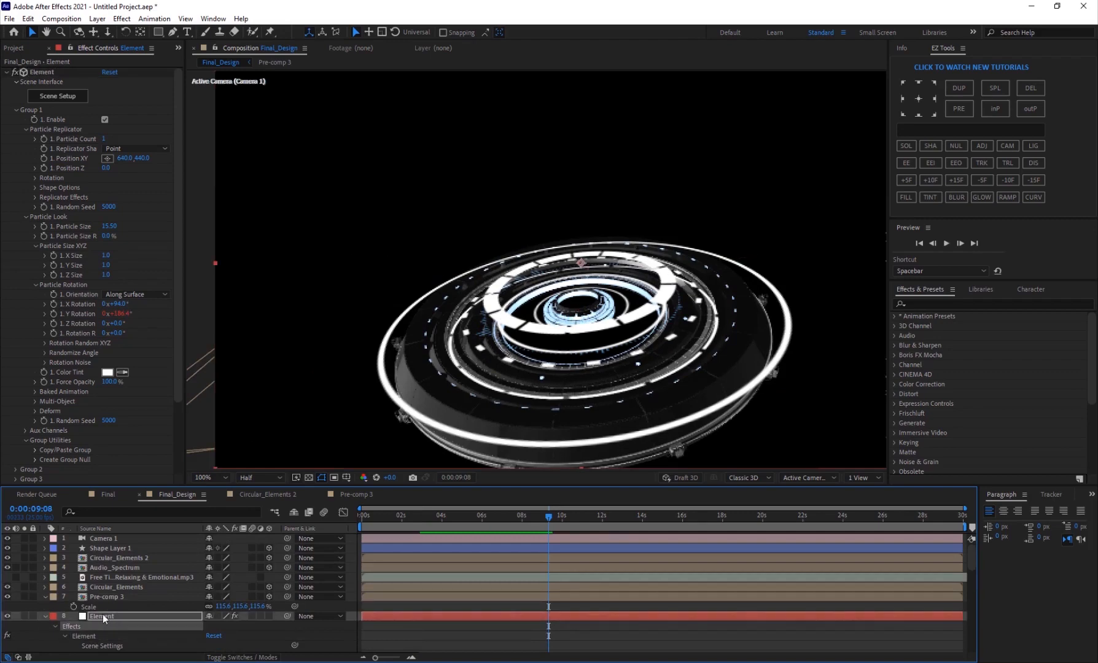
left_click(113, 495)
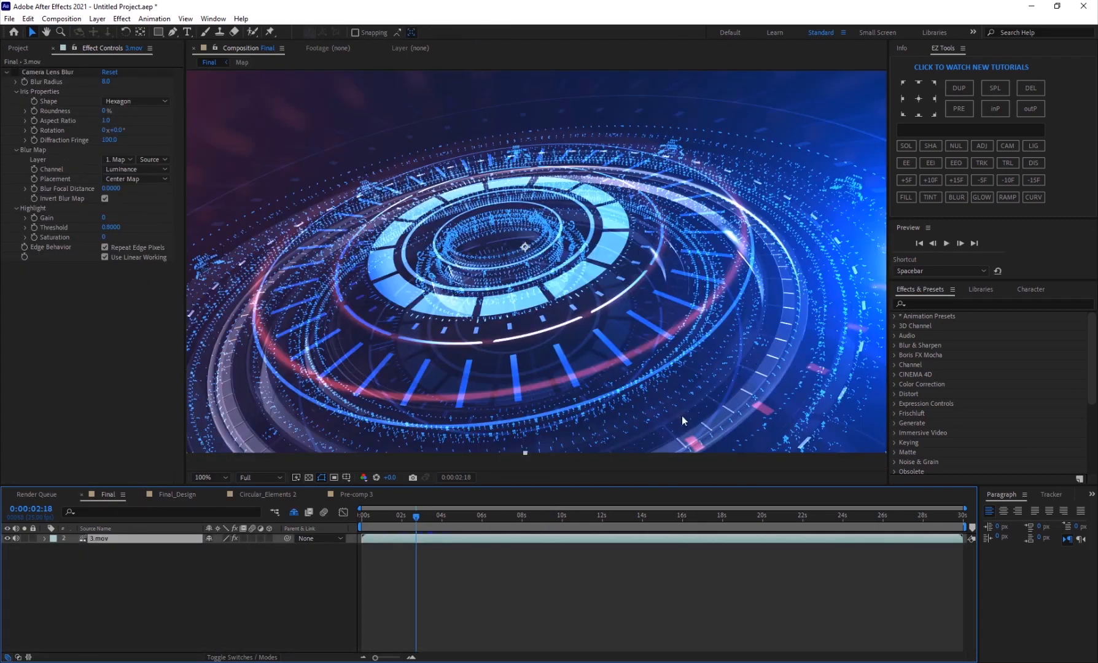
left_click(173, 495)
Duplicate the Element layer and set the copy's output Polygon Mode to Point Cloud
left_click(108, 615)
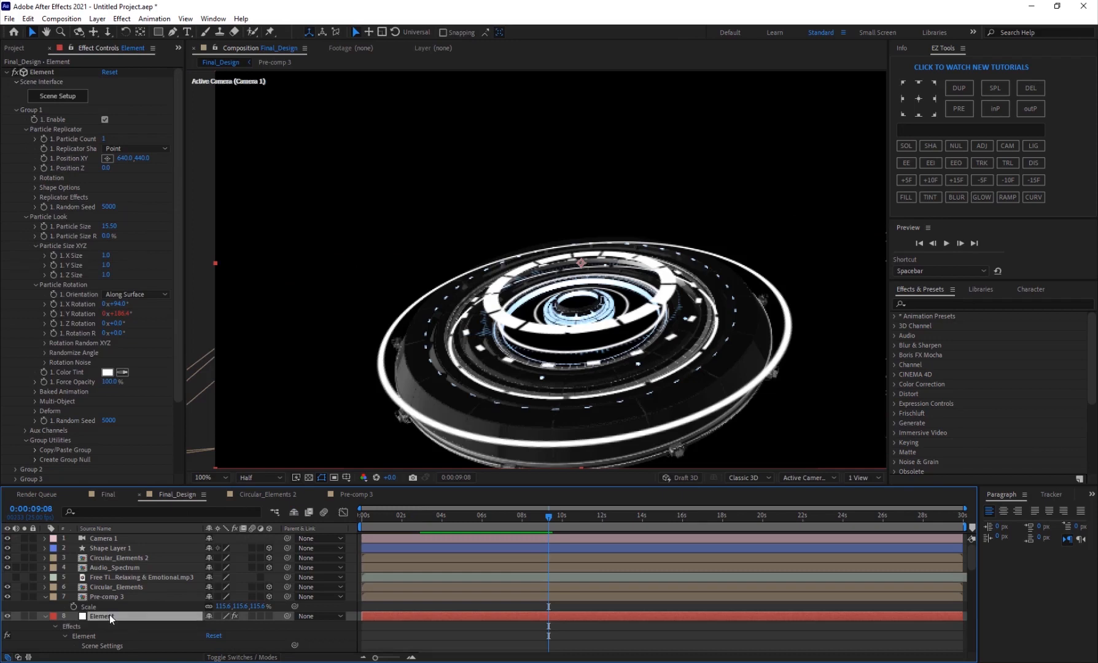
scroll(83, 279, "down", 3)
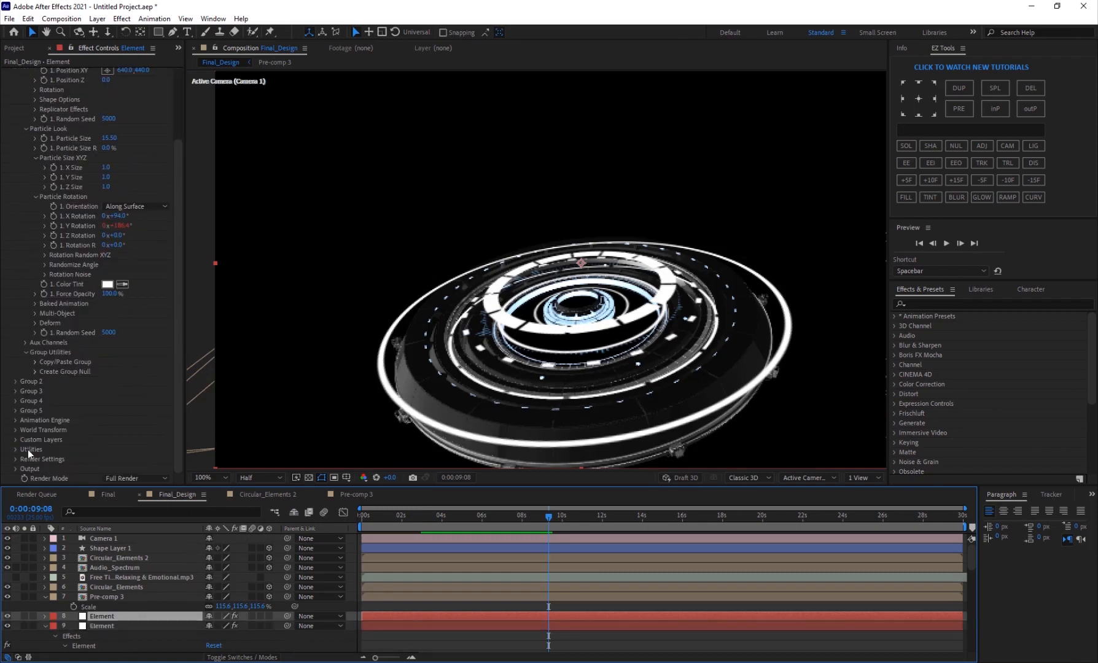
left_click(16, 469)
scroll(55, 462, "down", 5)
left_click(127, 332)
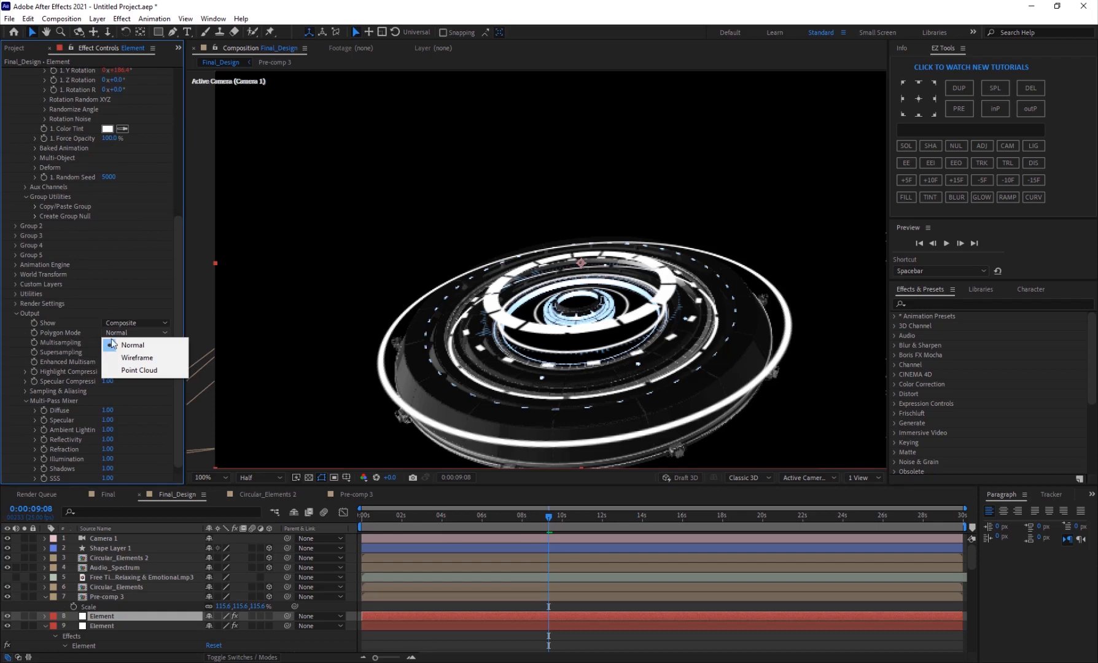
left_click(148, 371)
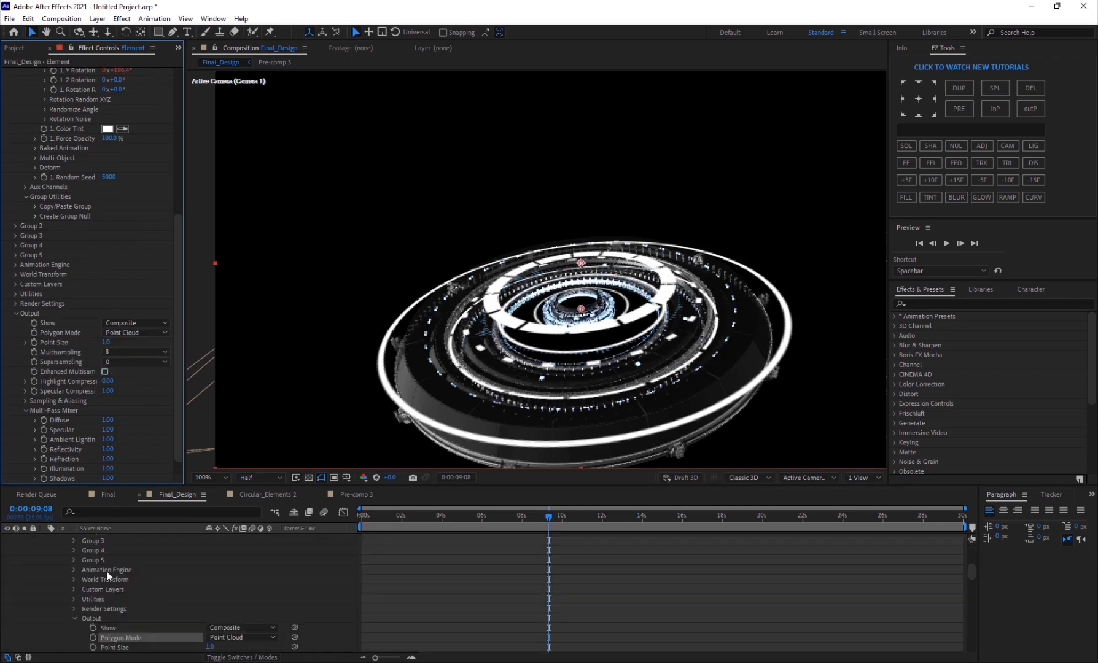
Set Group 1's Particle Size to 19.80 on the point-cloud Element layer
scroll(106, 571, "up", 10)
scroll(67, 222, "up", 8)
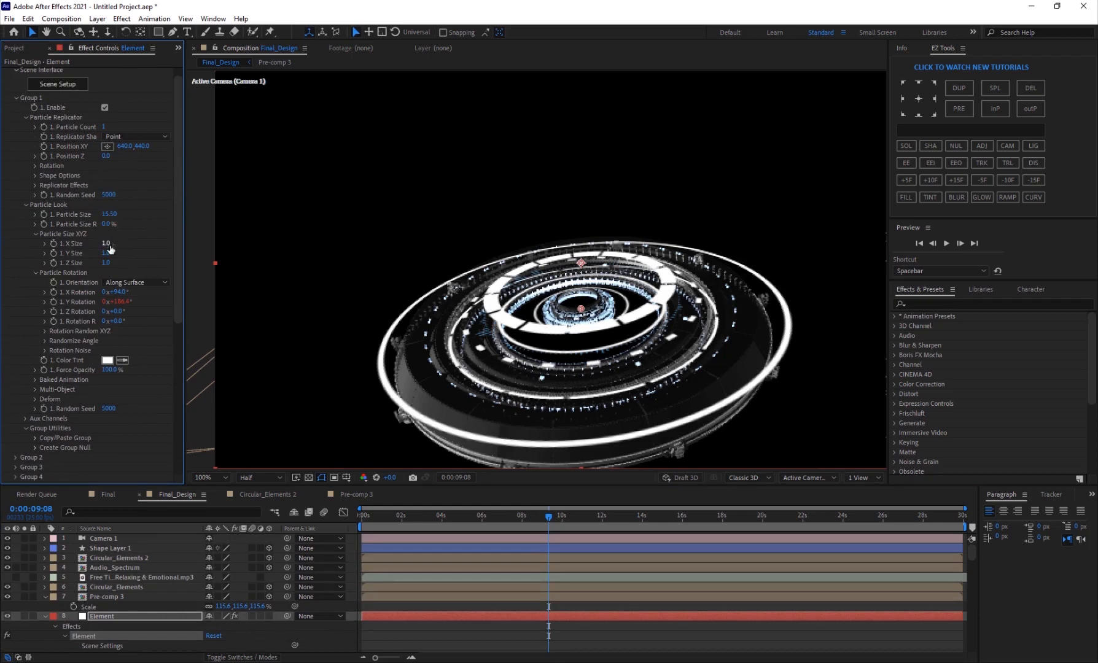
left_click_drag(115, 215, 133, 215)
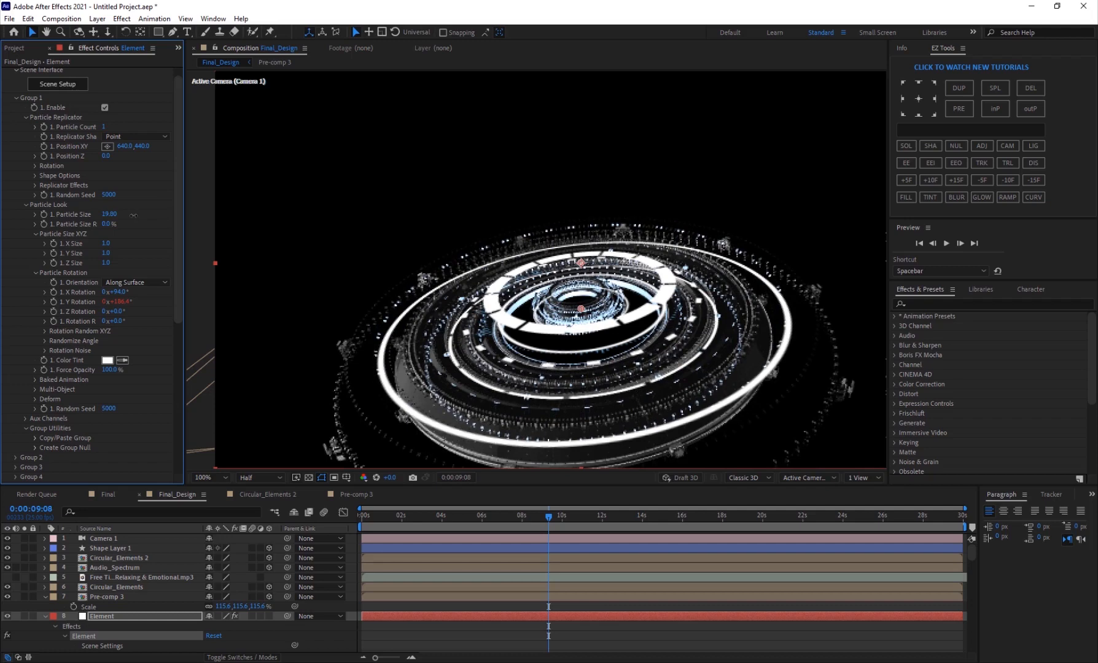
Apply a Fill effect to the point-cloud Element layer and set its color to light blue 61C9FF
left_click(121, 18)
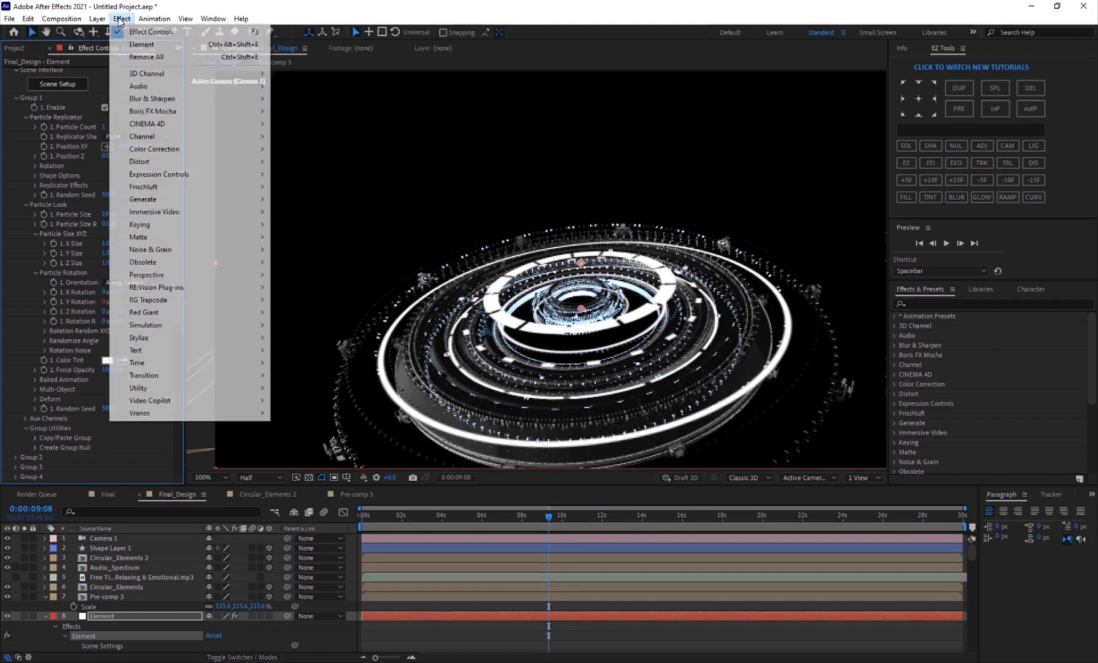
mouse_move(147, 199)
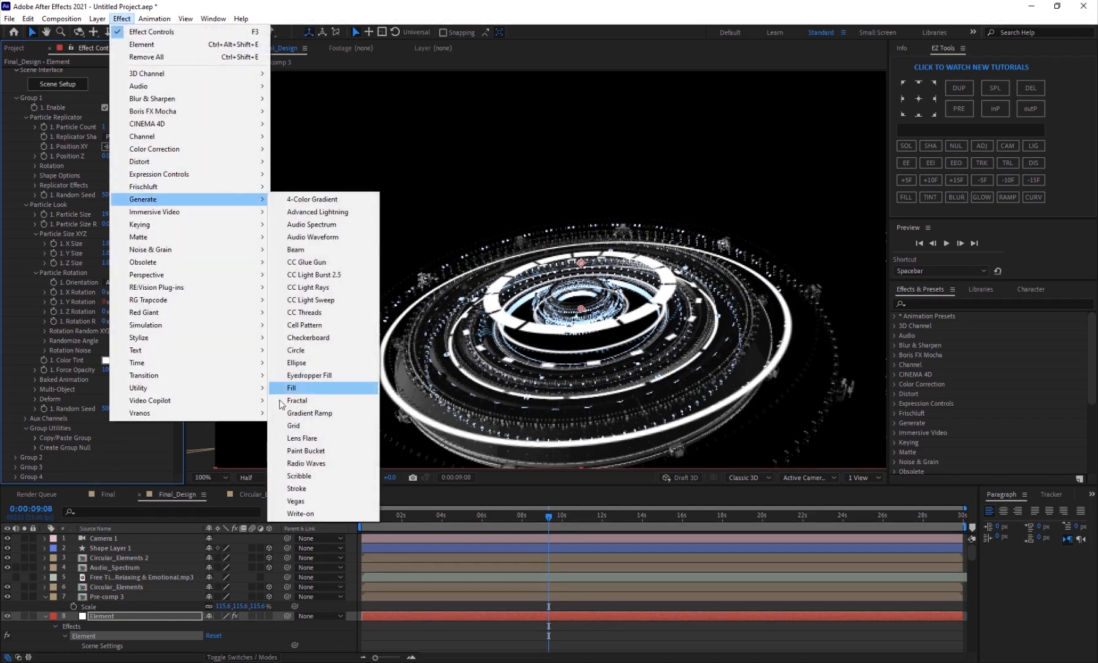
left_click(289, 388)
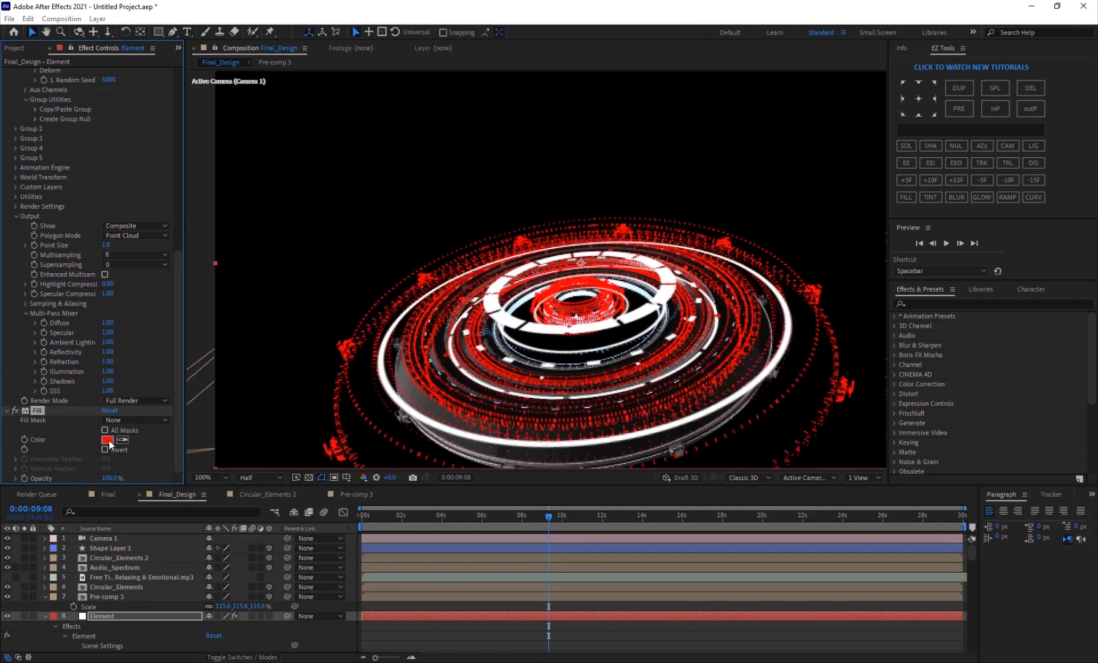
left_click(107, 440)
left_click(600, 133)
left_click_drag(600, 134, 600, 138)
mouse_move(540, 74)
left_mouse_down()
mouse_move(504, 44)
mouse_move(533, 20)
left_mouse_up()
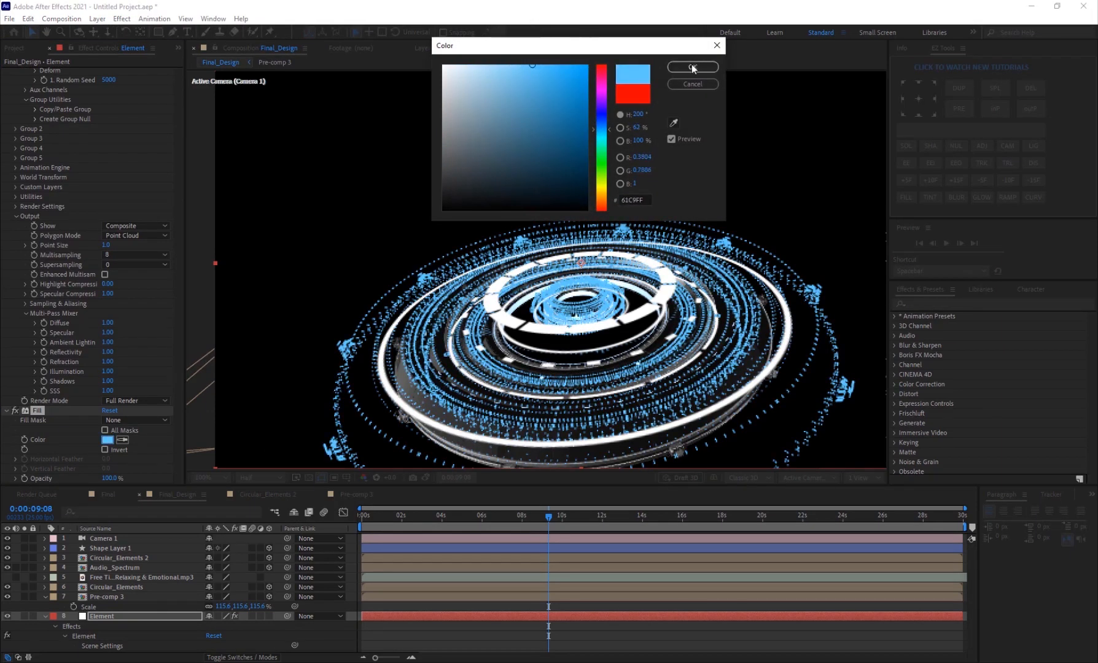
left_click(692, 66)
Set the point-cloud Element layer's blending mode to Add and its opacity to 61%
key("F4")
left_click(215, 617)
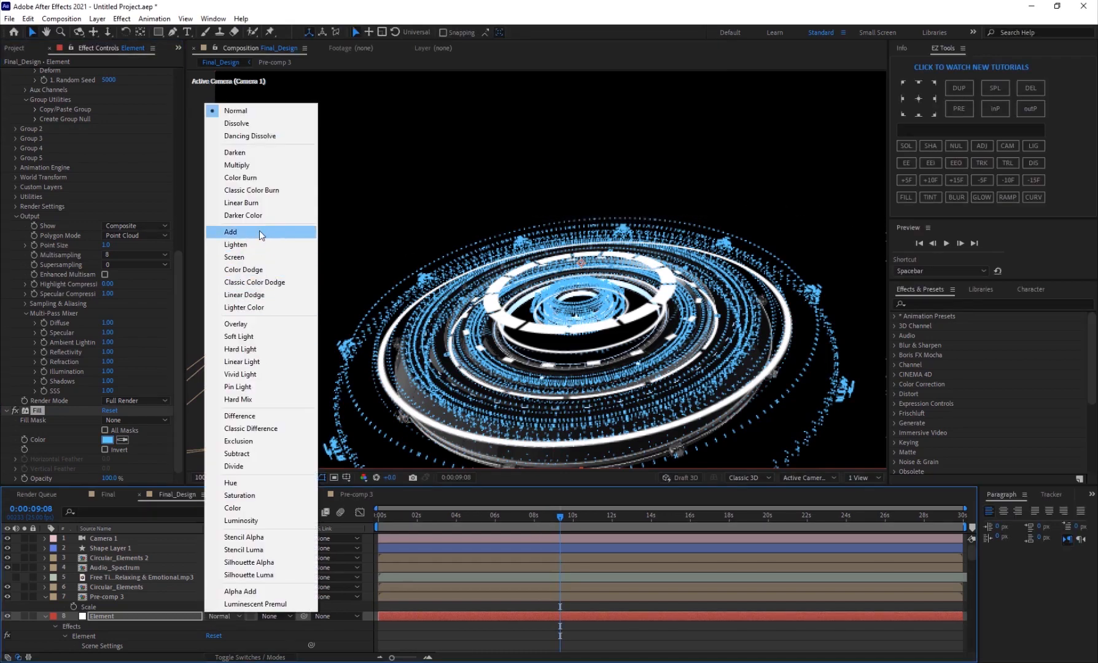
left_click(231, 234)
left_click(45, 615)
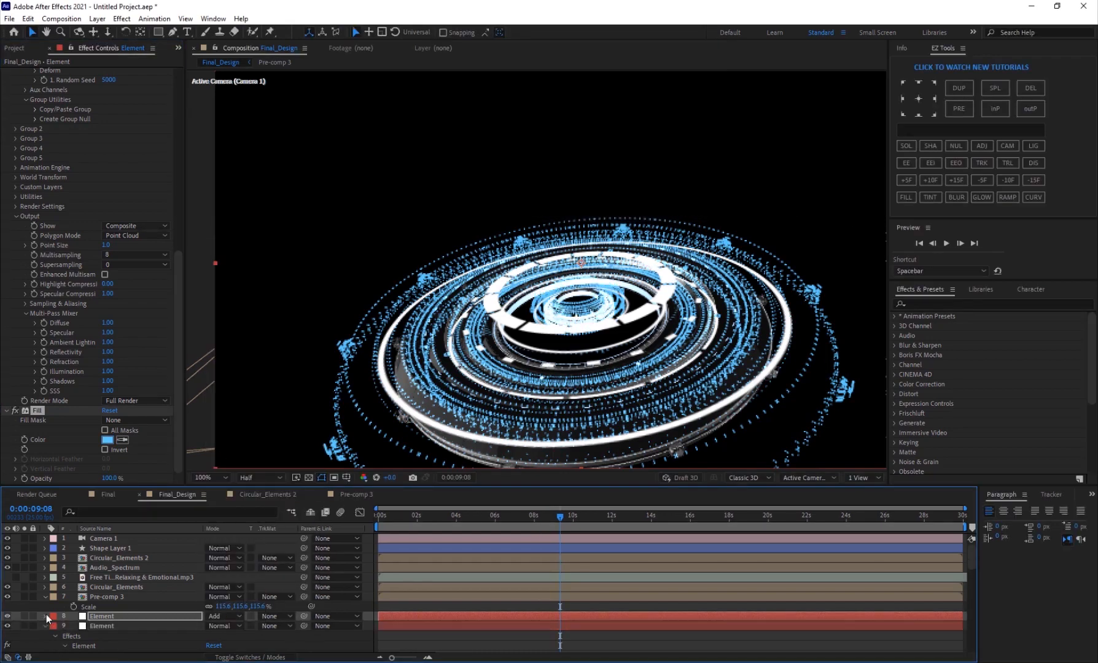
key("t")
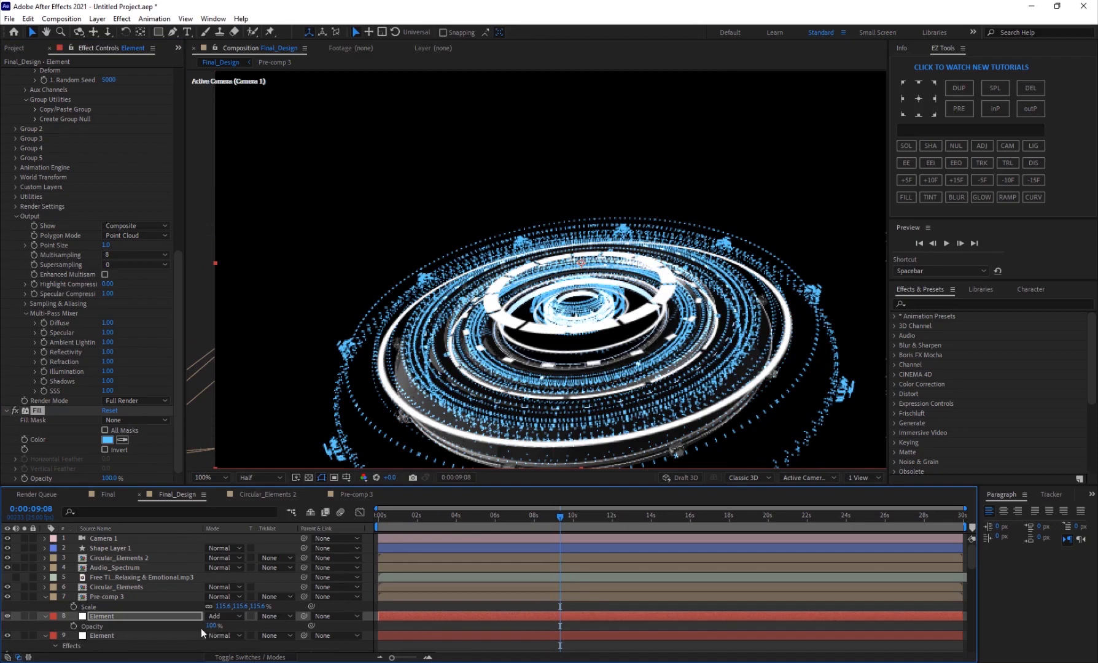
left_click_drag(215, 627, 188, 627)
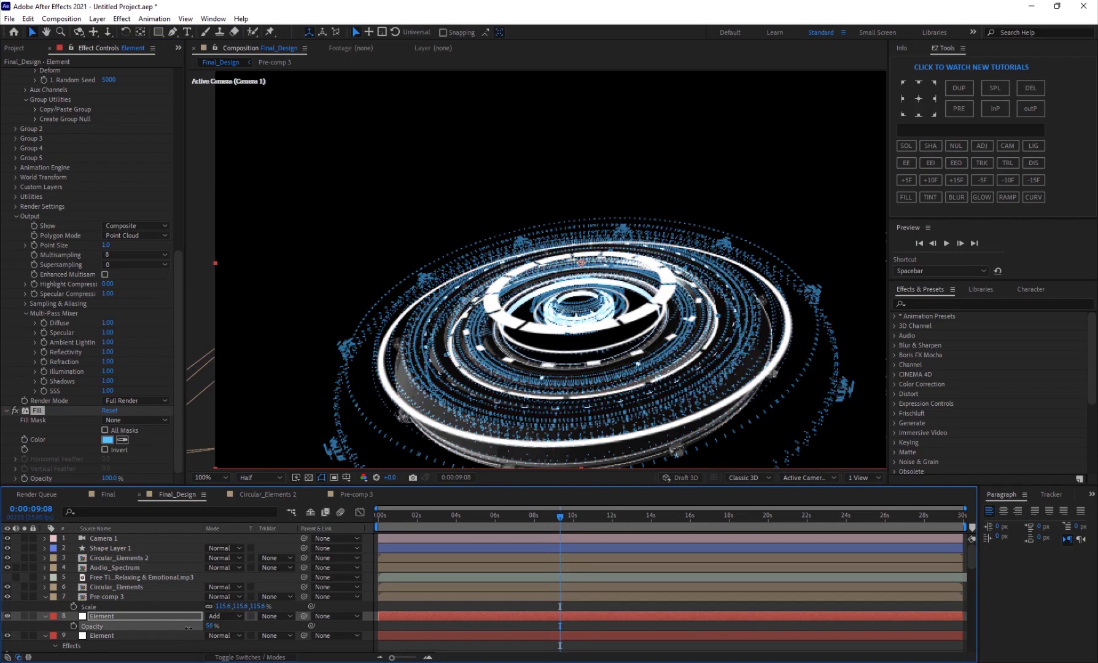
Set the viewer resolution to Full and reframe the camera for a closer view of the HUD
left_click(275, 477)
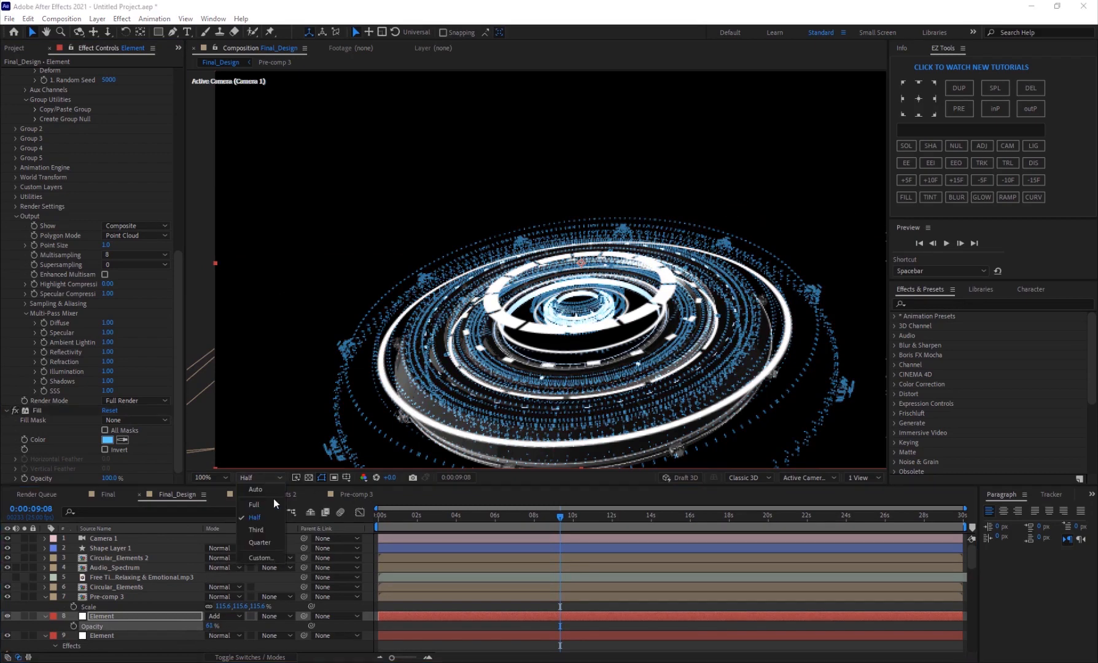
left_click(274, 499)
key("c")
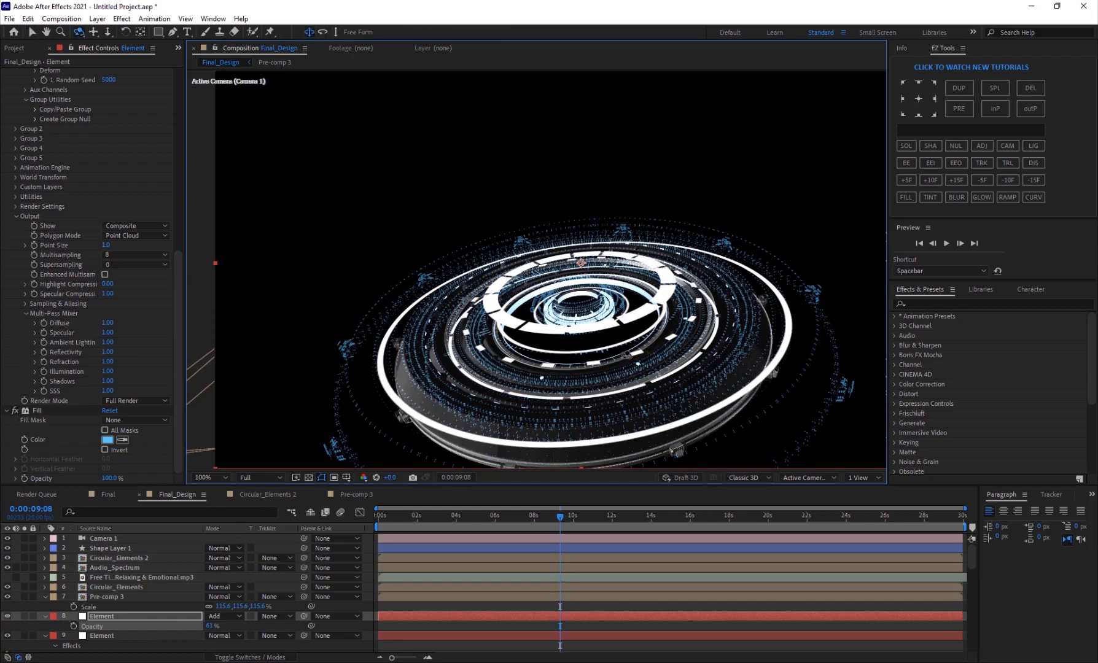
left_click_drag(601, 335, 651, 344)
key("c")
key("c")
key("c")
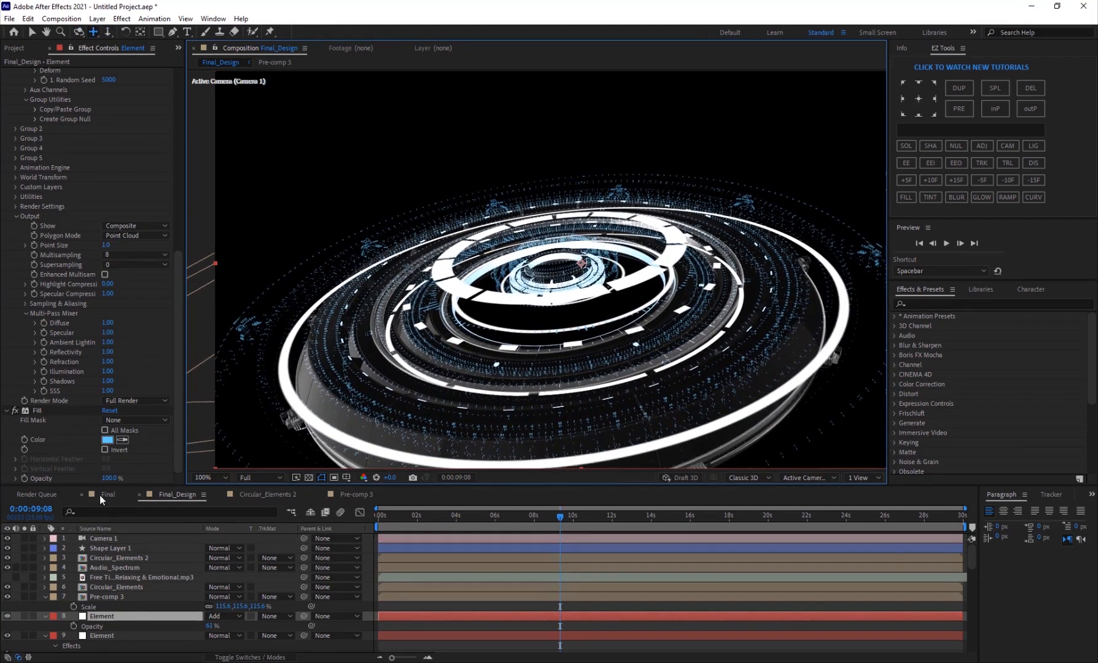
Check the reference in the Final composition, return to Final_Design and collapse the Pre-comp 3 layer
left_click(106, 495)
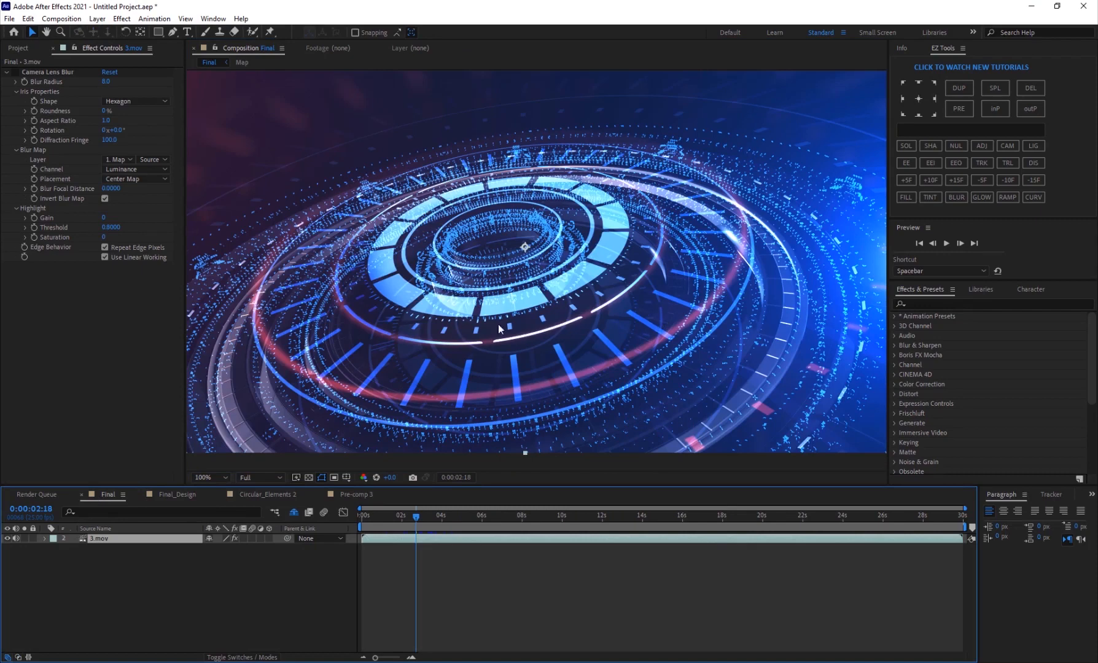
left_click(178, 495)
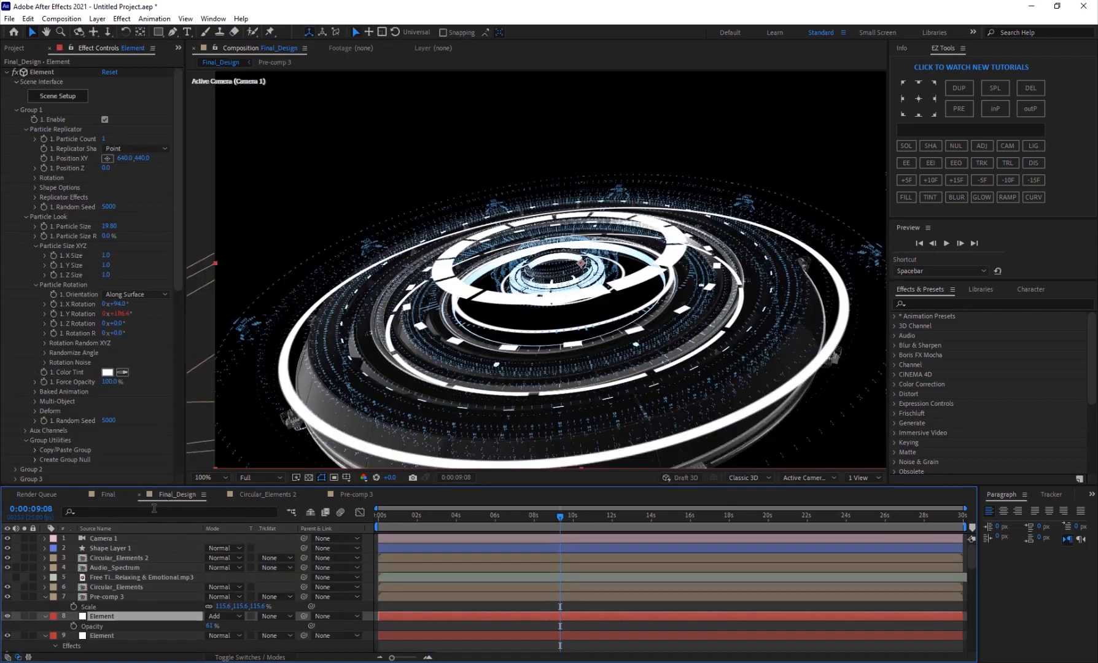
left_click(46, 596)
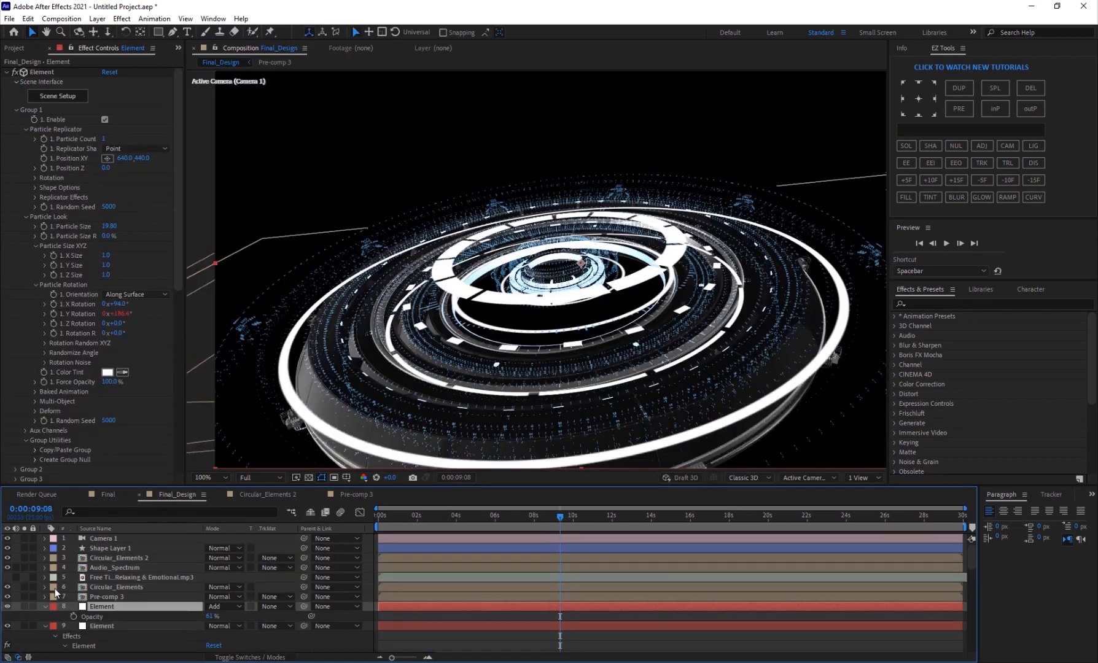
Duplicate the layers from Shape Layer 1 through Pre-comp 3 and move the copies vertically below the original rings
left_click(108, 549)
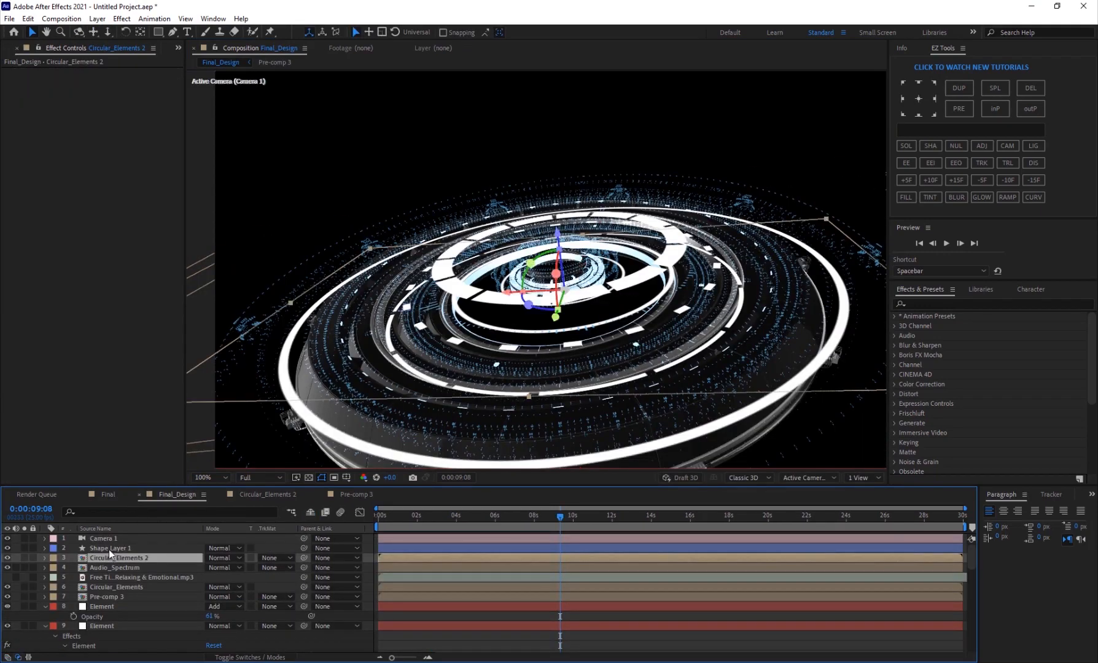
left_click(111, 597, "shift")
key("ctrl+d")
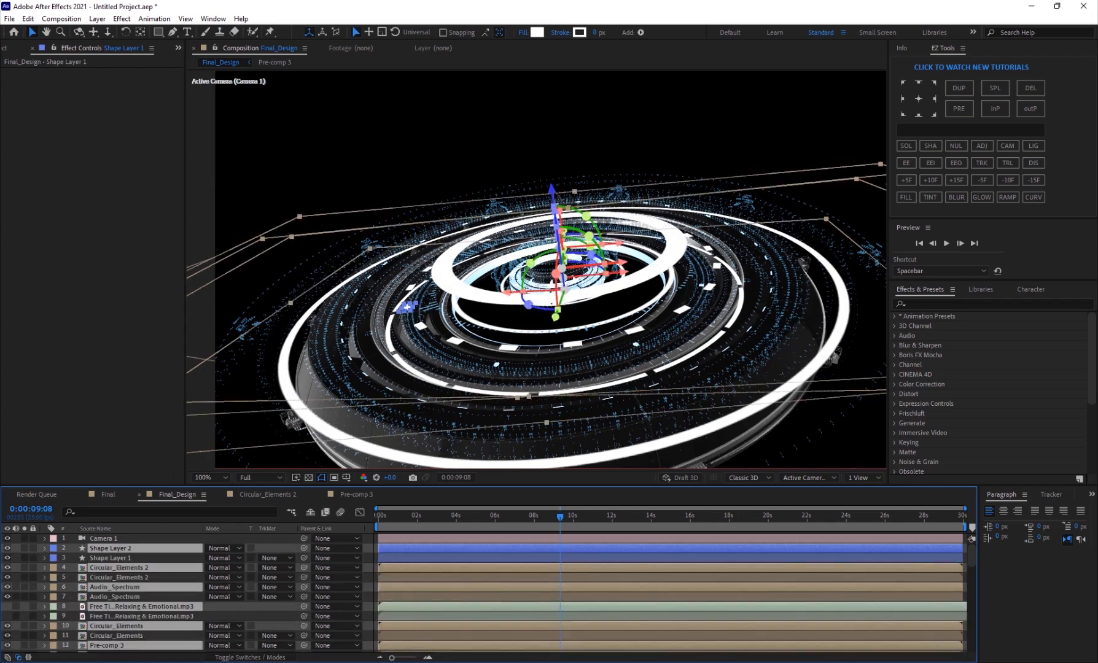
left_click_drag(556, 271, 559, 283)
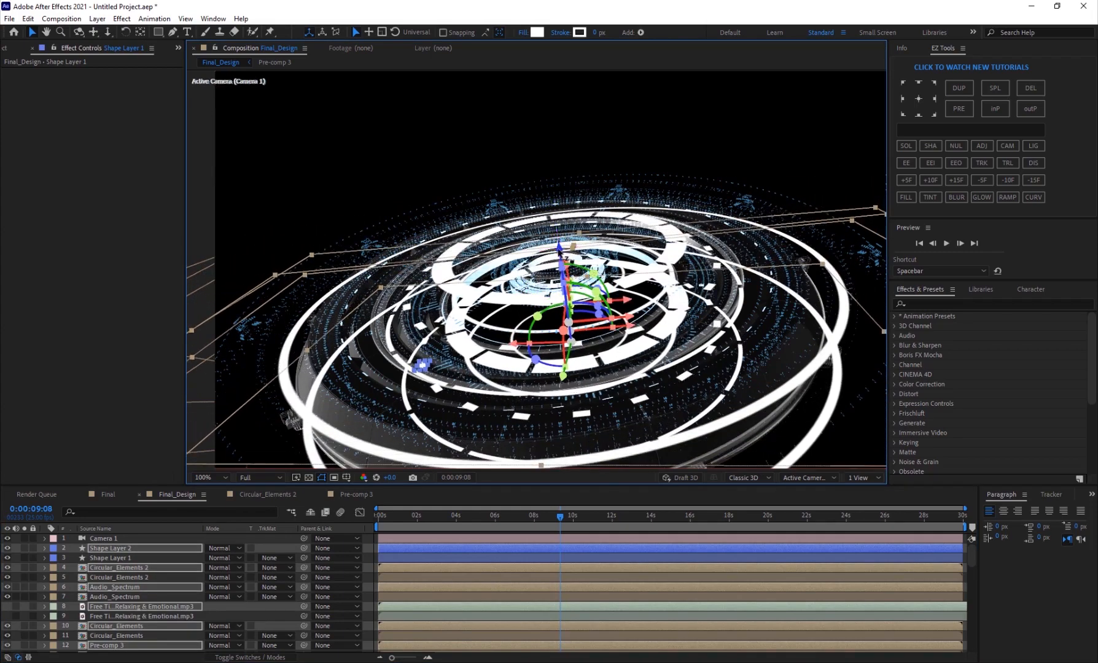
Show the duplicated layers' opacity and stack these layers together directly beneath Camera 1
key("t")
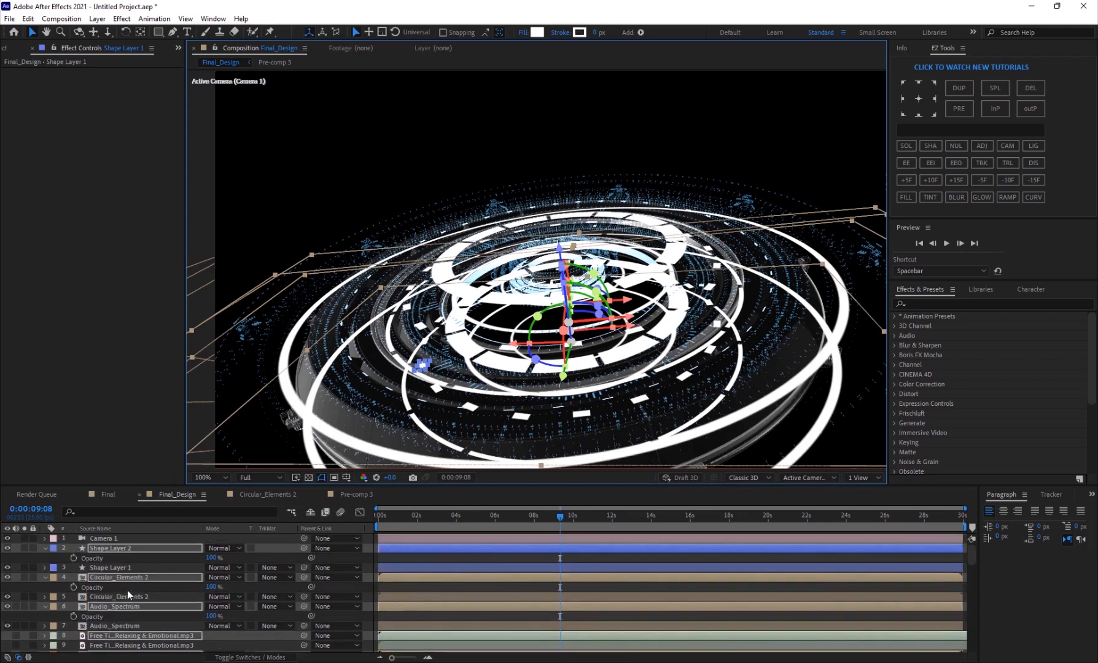
mouse_move(106, 578)
left_mouse_down()
mouse_move(120, 574)
mouse_move(117, 565)
left_mouse_up()
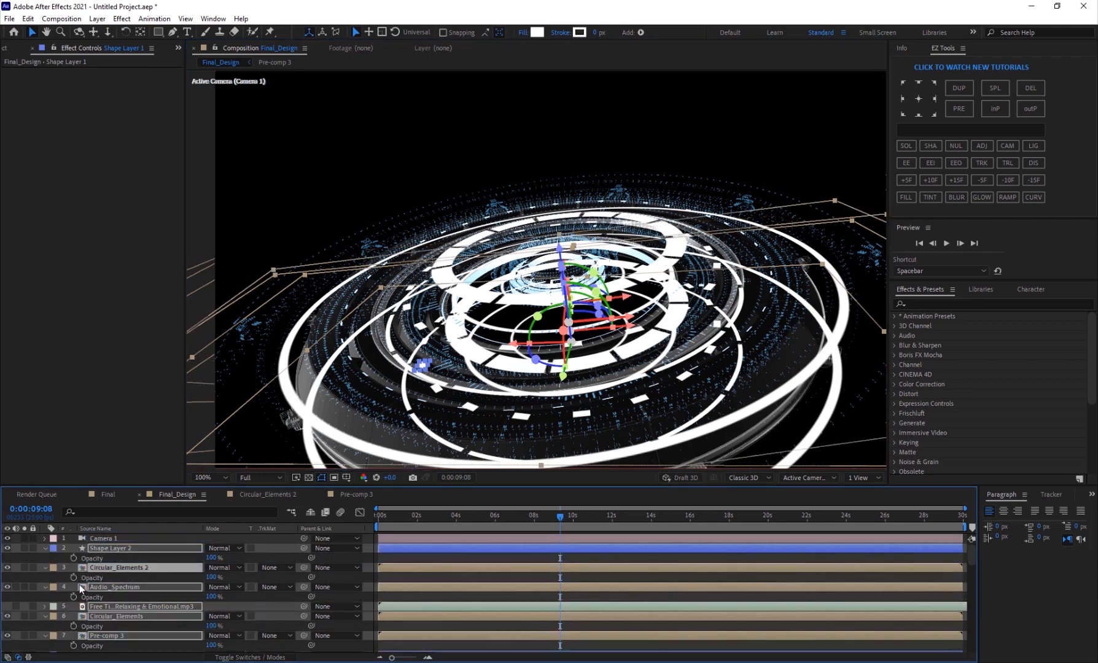
Give the duplicated layers the Peach label colour and set their opacity to 30%
left_click(54, 551)
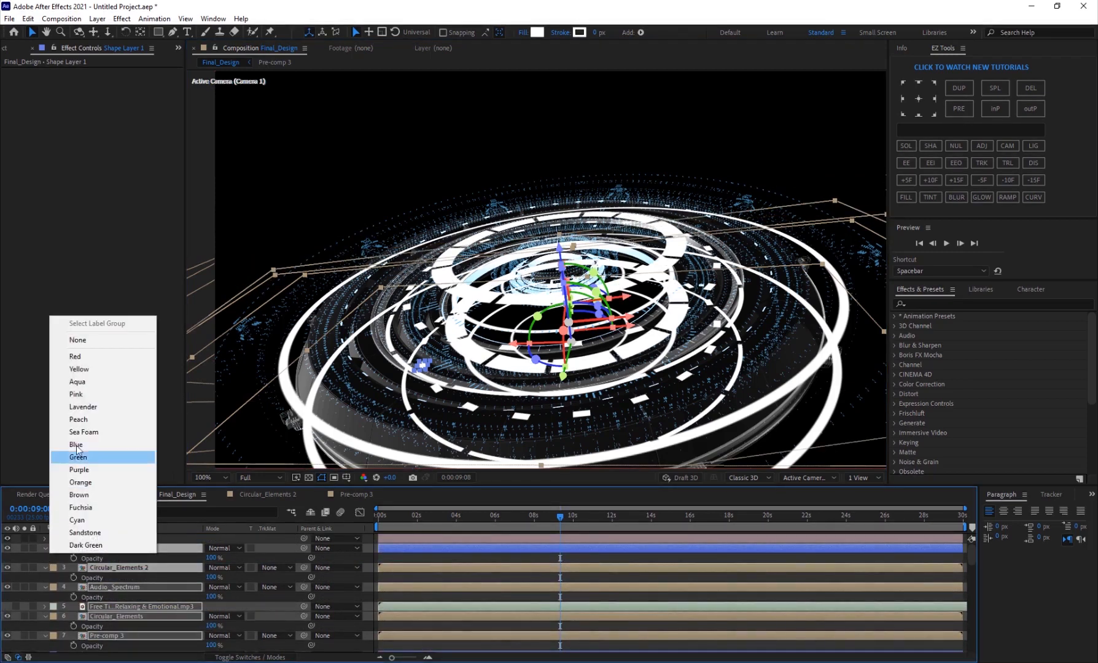
left_click(92, 419)
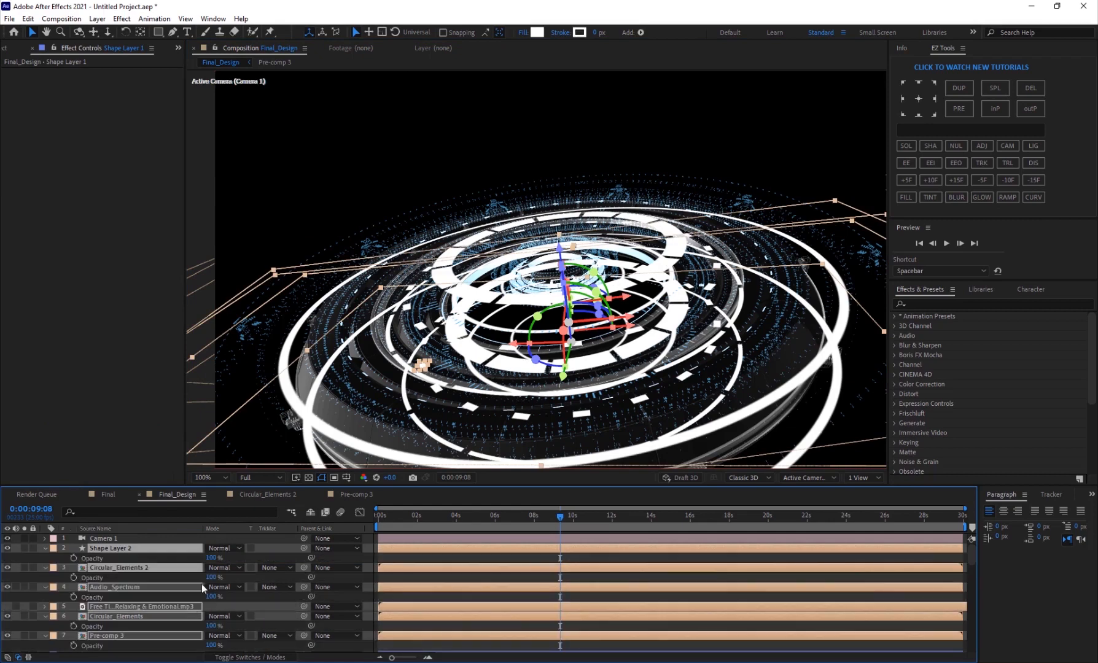
left_click_drag(213, 558, 190, 558)
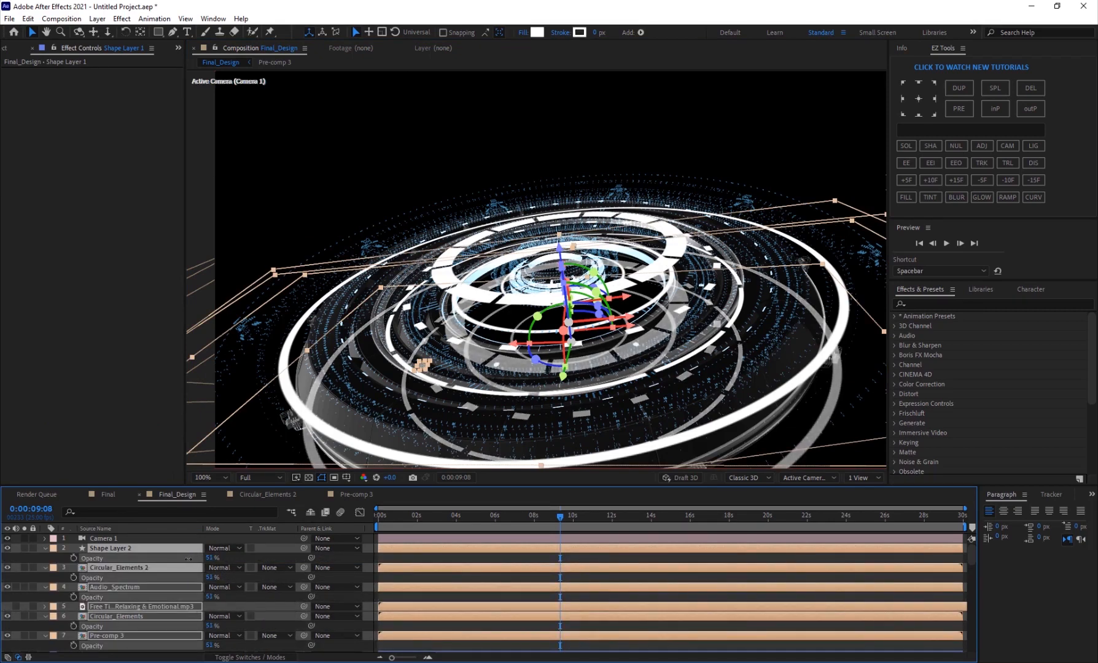
left_click(210, 557)
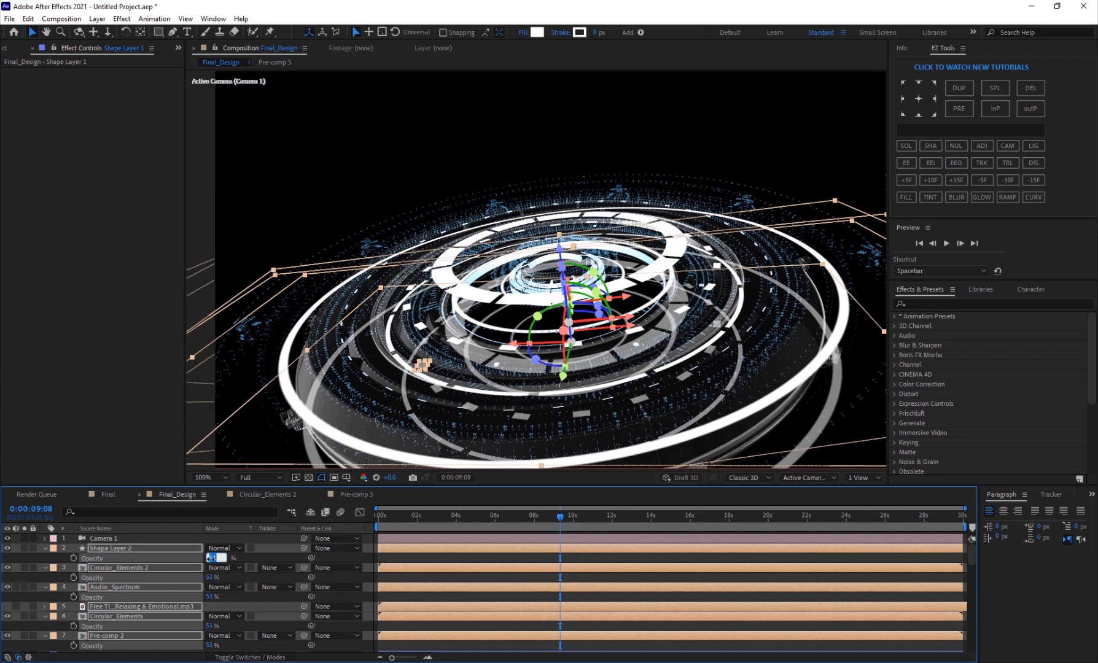
type("30")
key("Return")
left_click(261, 178)
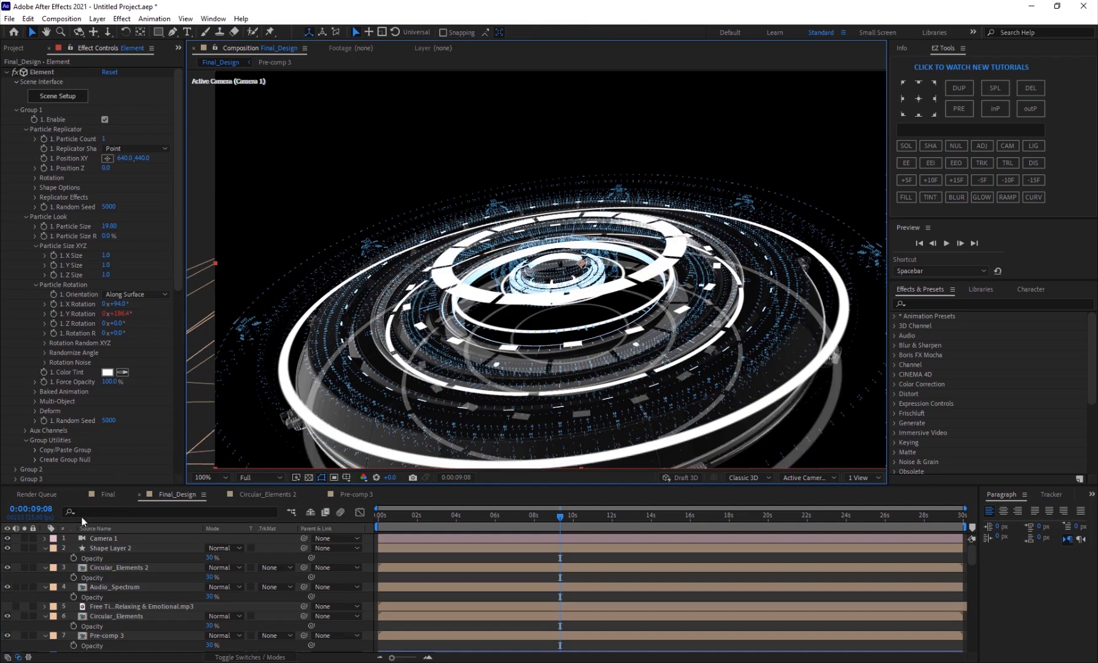
Check the reference in the Final composition, return to Final_Design and move the playhead to 0:00:04:20
left_click(102, 500)
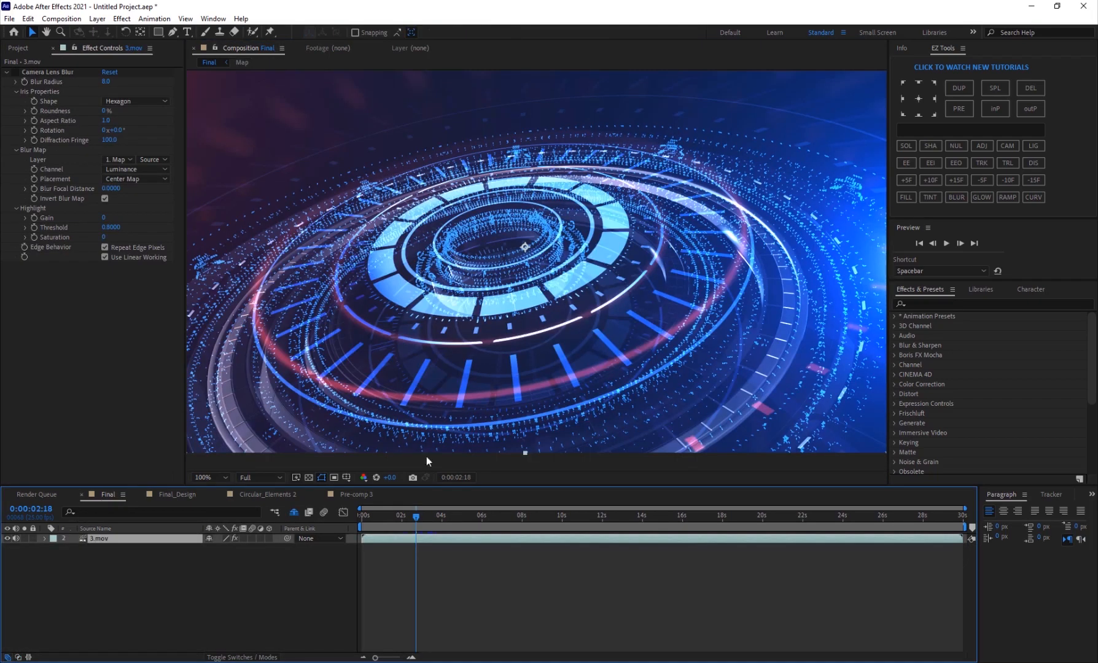
left_click(178, 495)
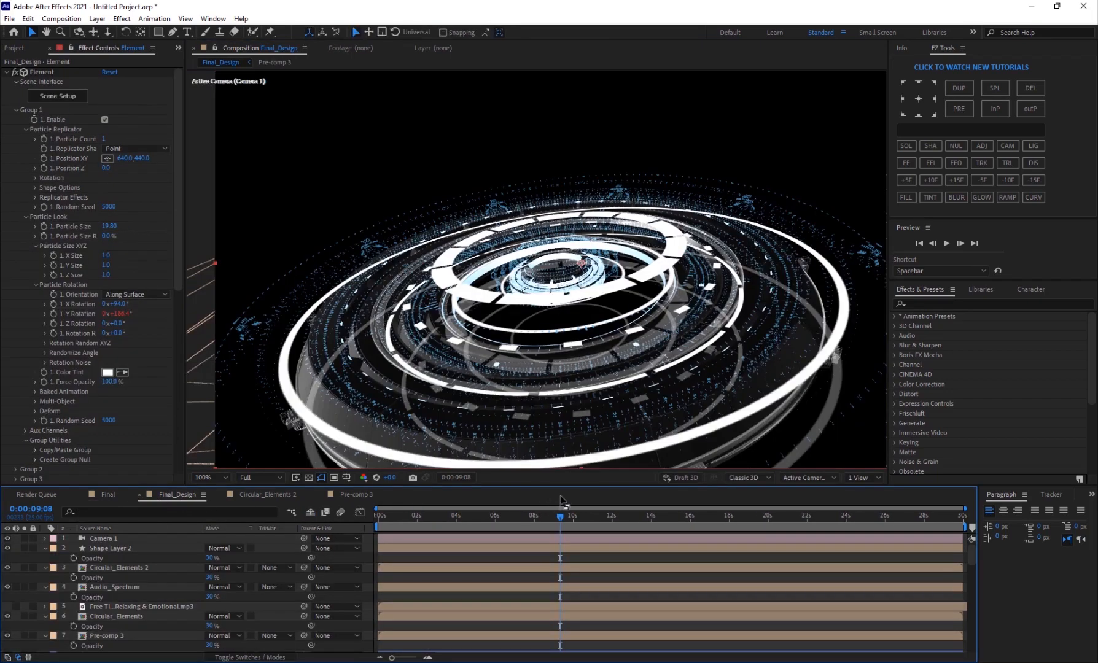
left_click(471, 519)
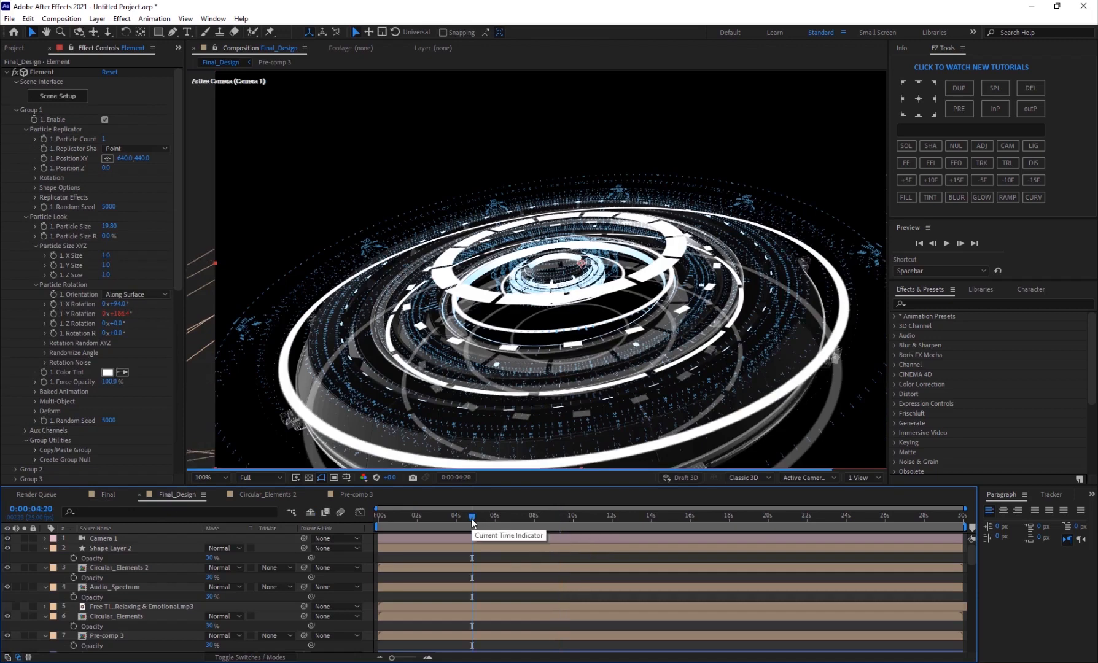
Reveal the scale of the duplicated Circular_Elements layer and select the duplicated Pre-comp 3
left_click(147, 568)
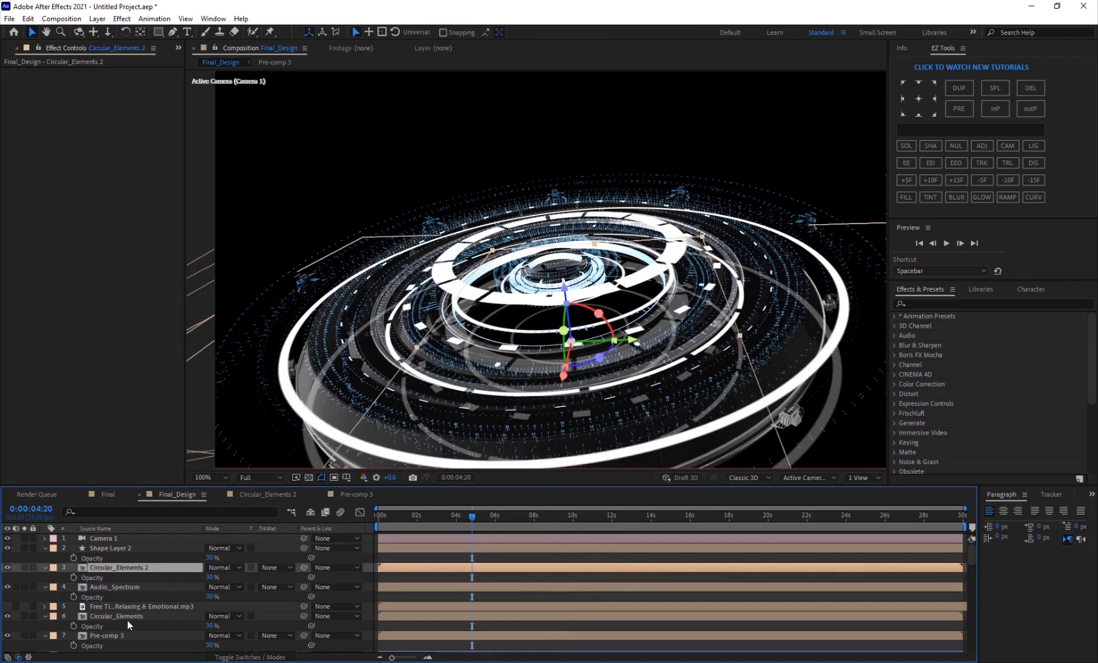
left_click(129, 618)
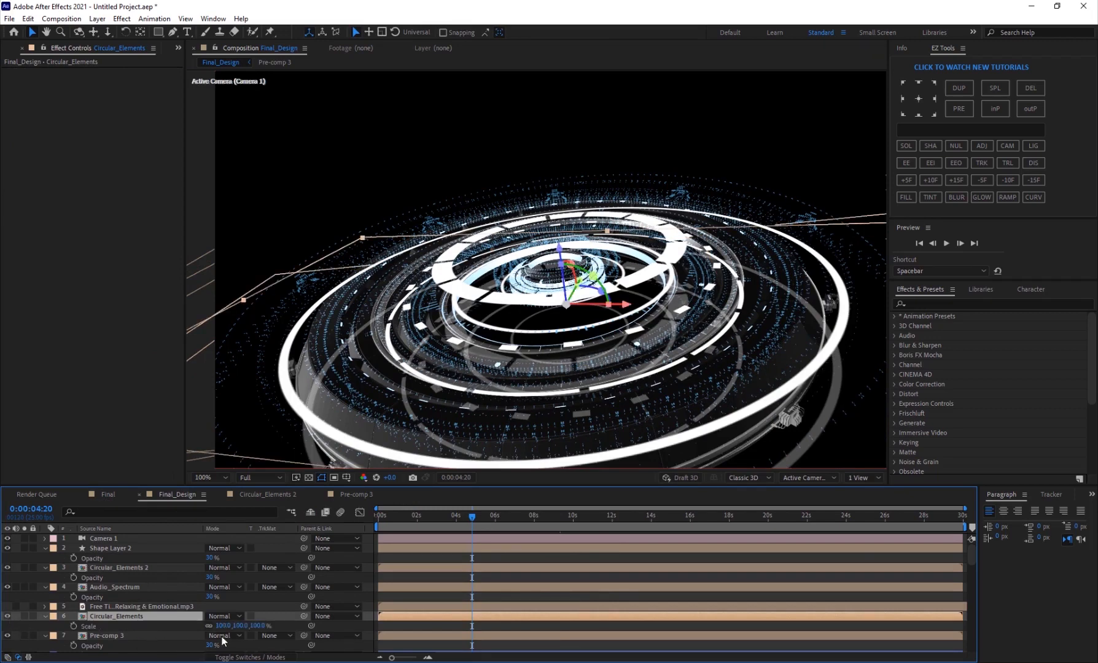
key("s")
left_click_drag(137, 636, 135, 646)
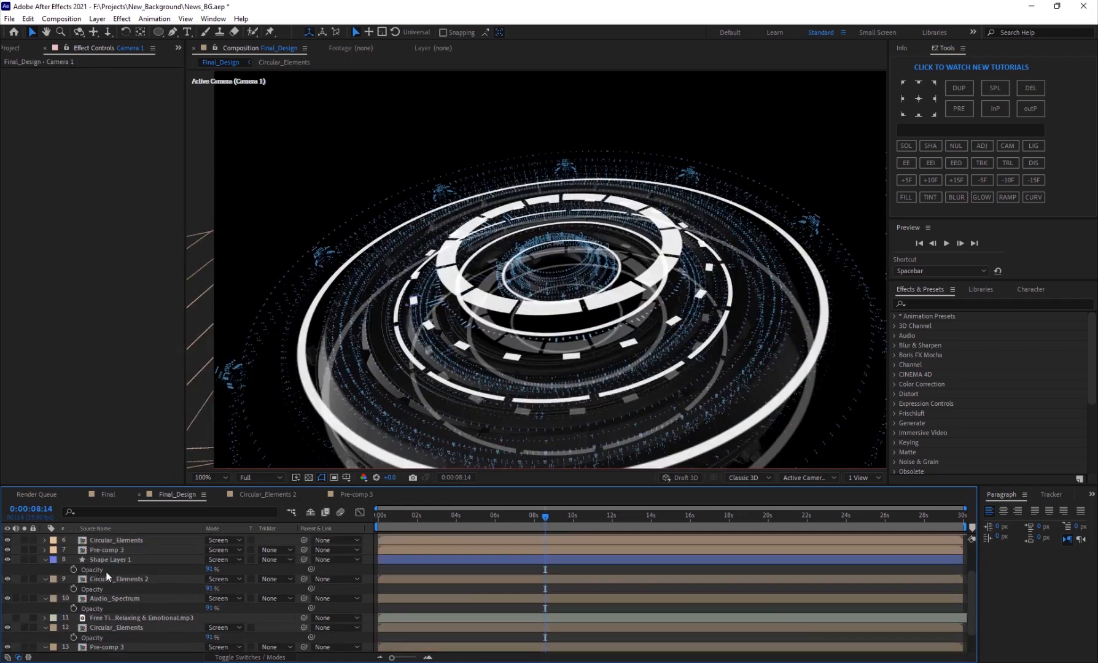
Reveal the opacity of the duplicated layers from Circular_Elements 2 through Pre-comp 3 and briefly solo Circular_Elements 2
scroll(95, 568, "up", 3)
left_click(113, 556)
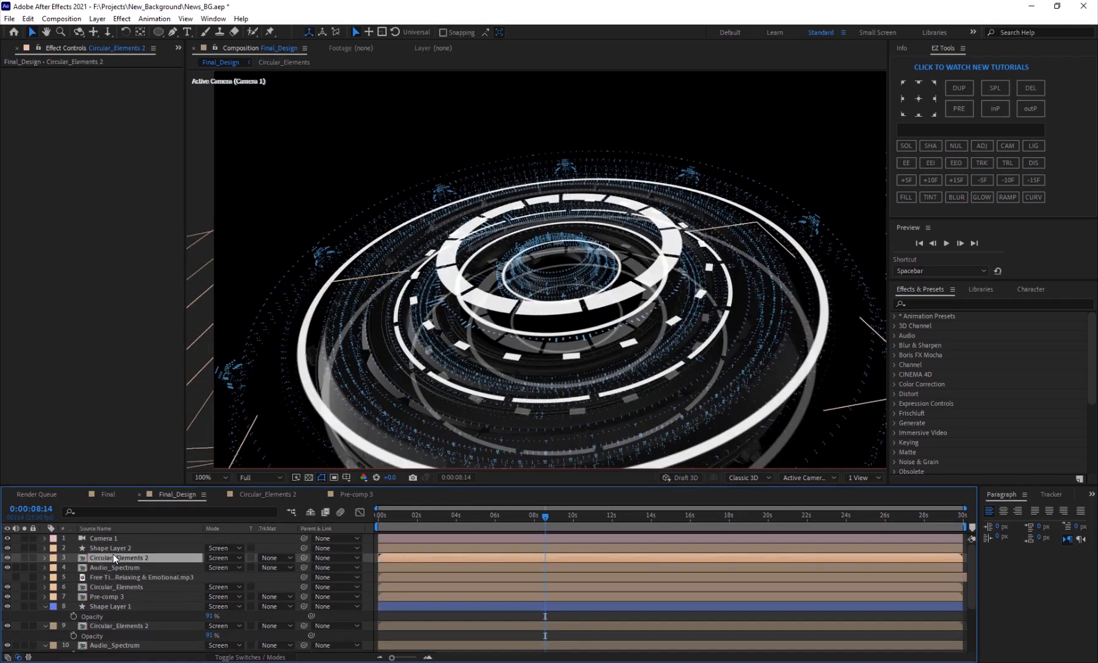
left_click(126, 598, "shift")
key("t")
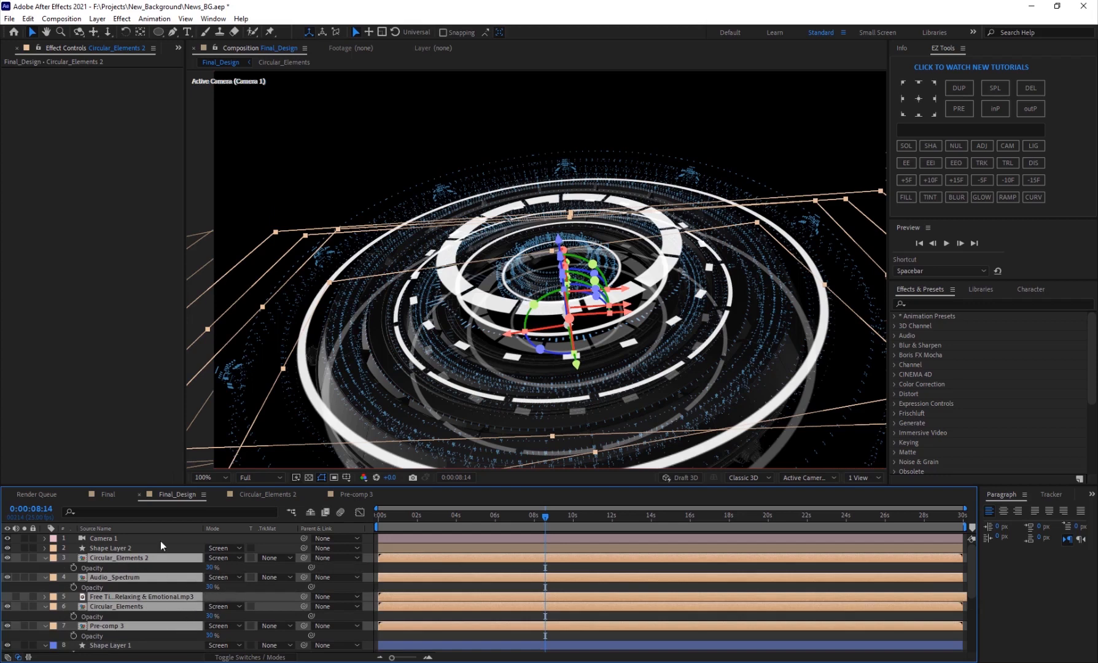
left_click(24, 557)
left_click(23, 557)
Select the original layers from Shape Layer 1 through Pre-comp 3 and collapse their opacity properties
scroll(118, 601, "down", 1)
left_click(110, 616)
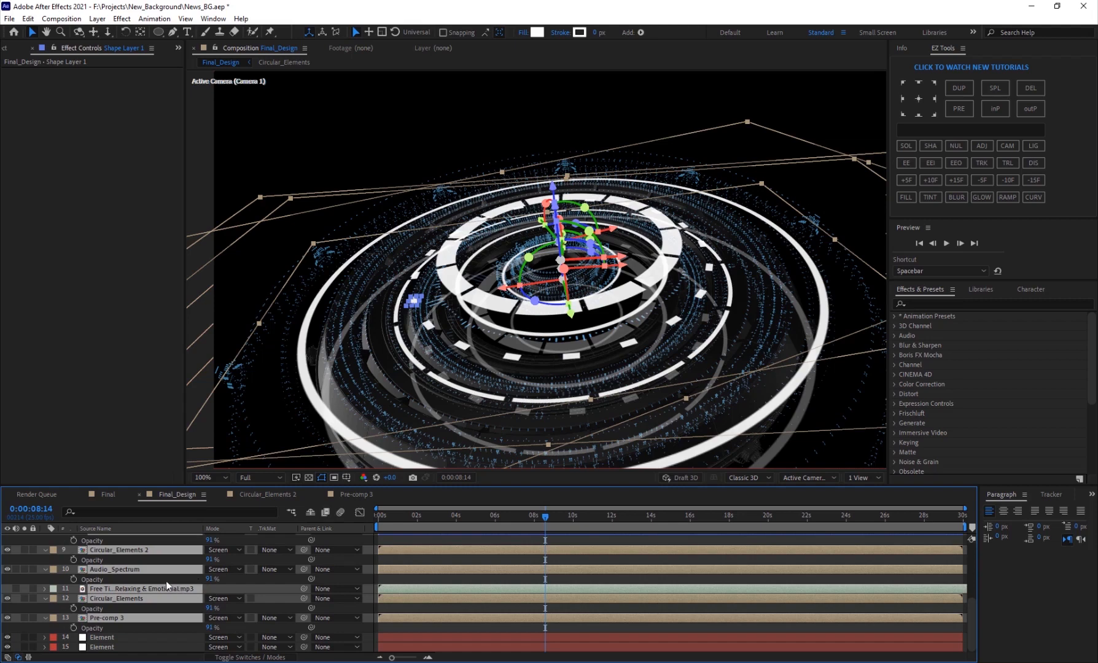
left_click(45, 569)
Apply Gloss_Black materials to Tech_Rings_06 and Tech_Rings_07 in the lowest Element layer's Scene Setup and accept the scene
left_click(136, 648)
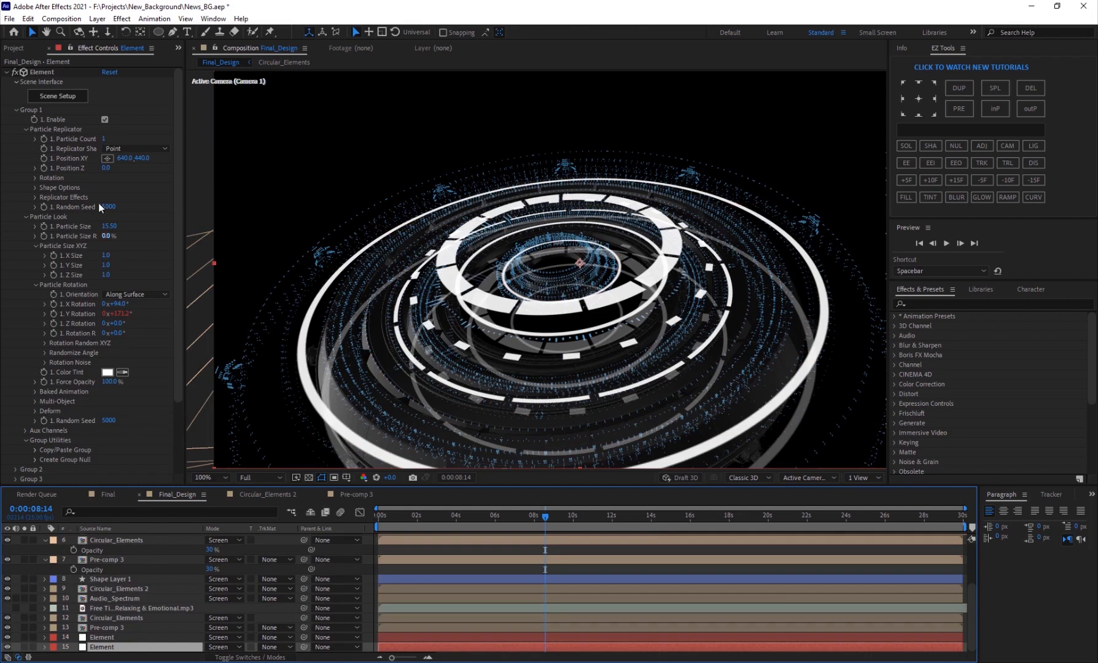
left_click(57, 96)
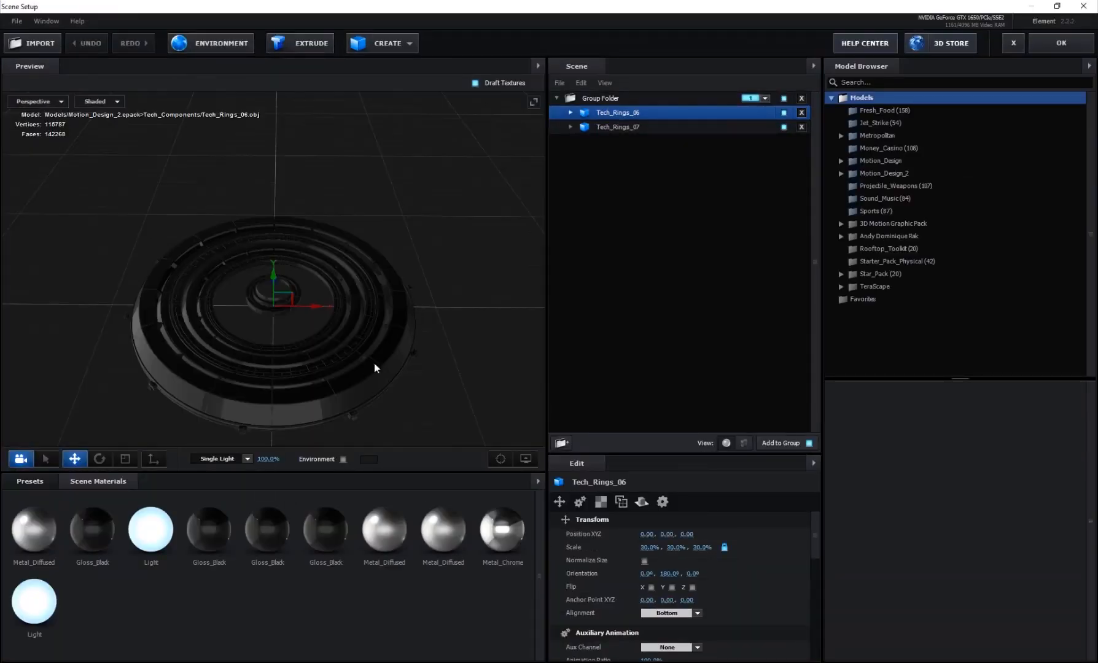
left_click_drag(230, 530, 614, 126)
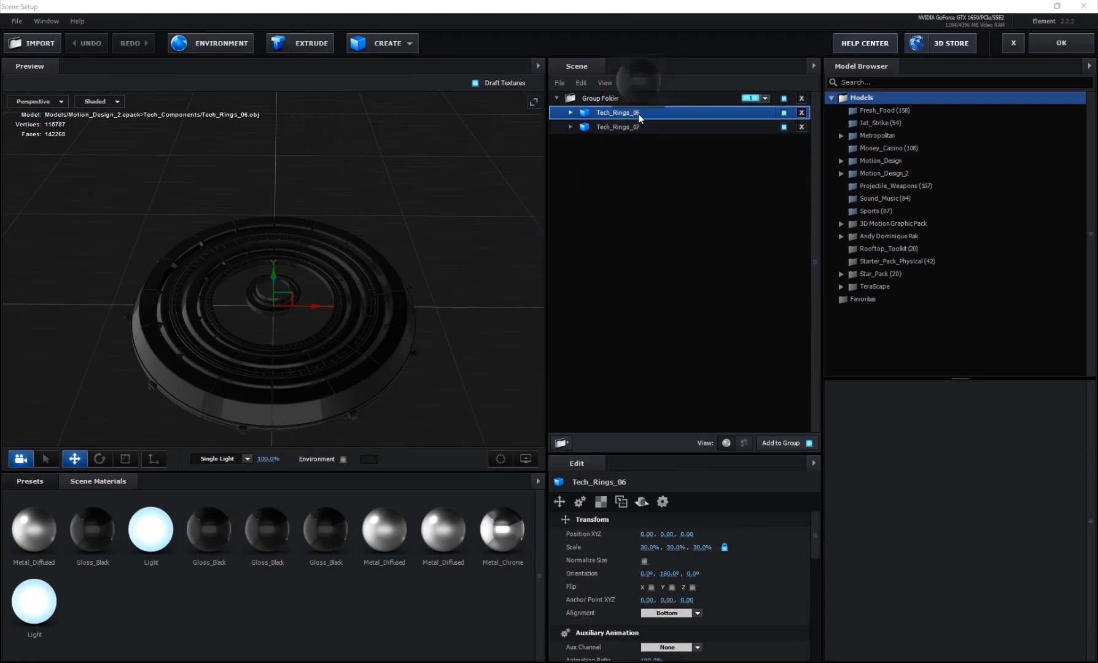
left_click_drag(270, 566, 605, 138)
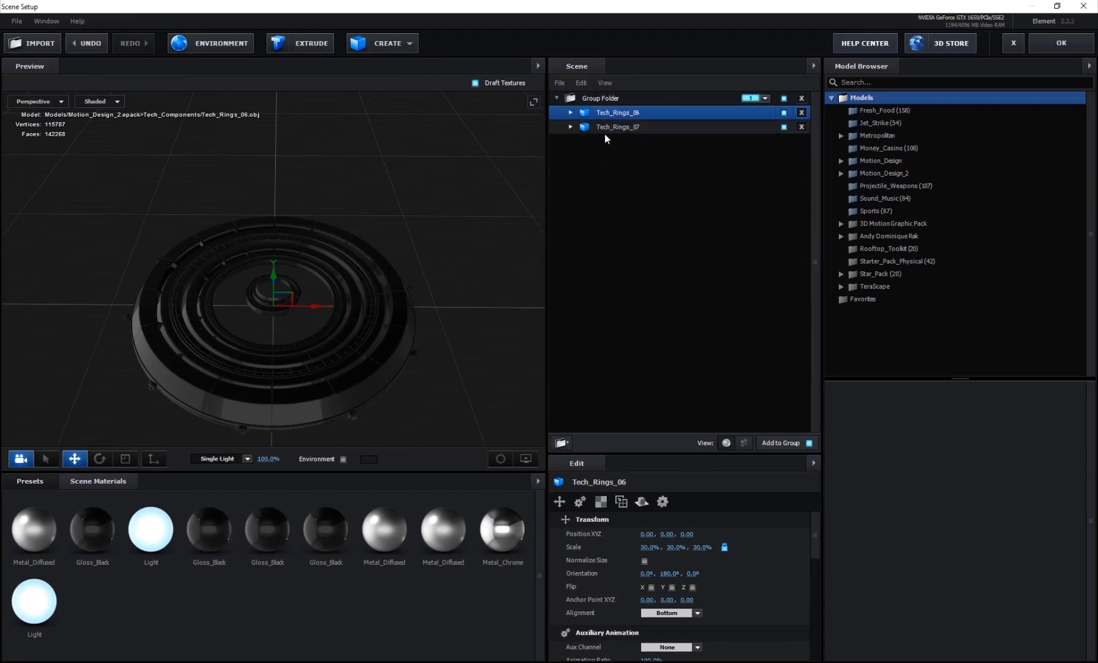
left_click_drag(387, 318, 364, 291)
left_click(1066, 46)
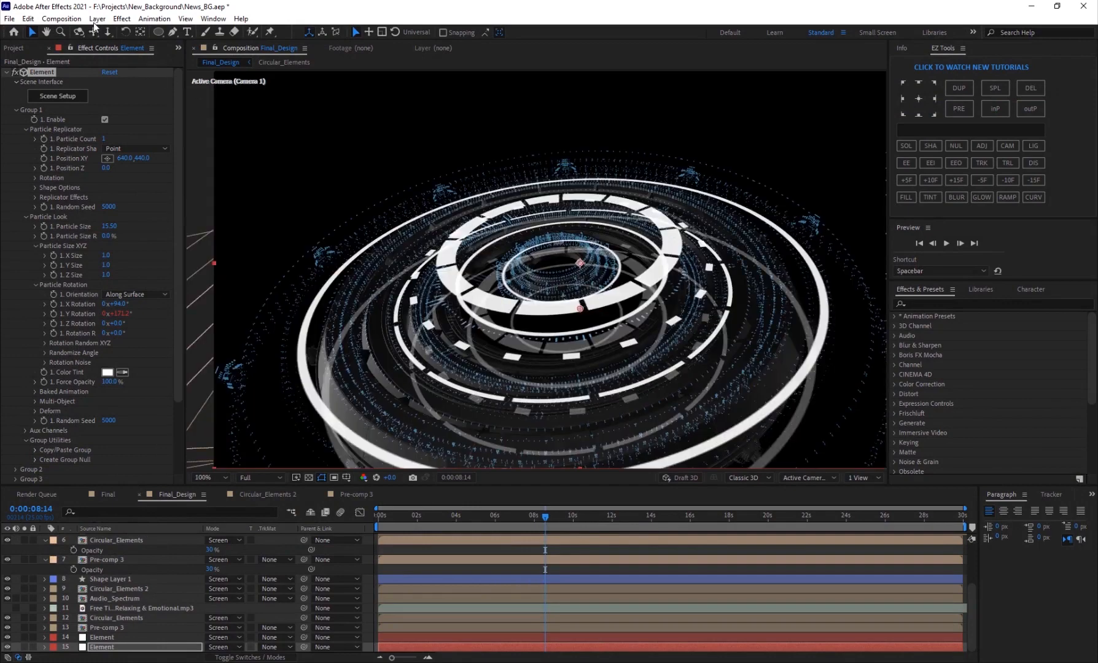
Add a blue parallel light at 100% intensity with no falloff and no shadows to light the HUD
left_click(97, 18)
mouse_move(123, 32)
left_click(430, 69)
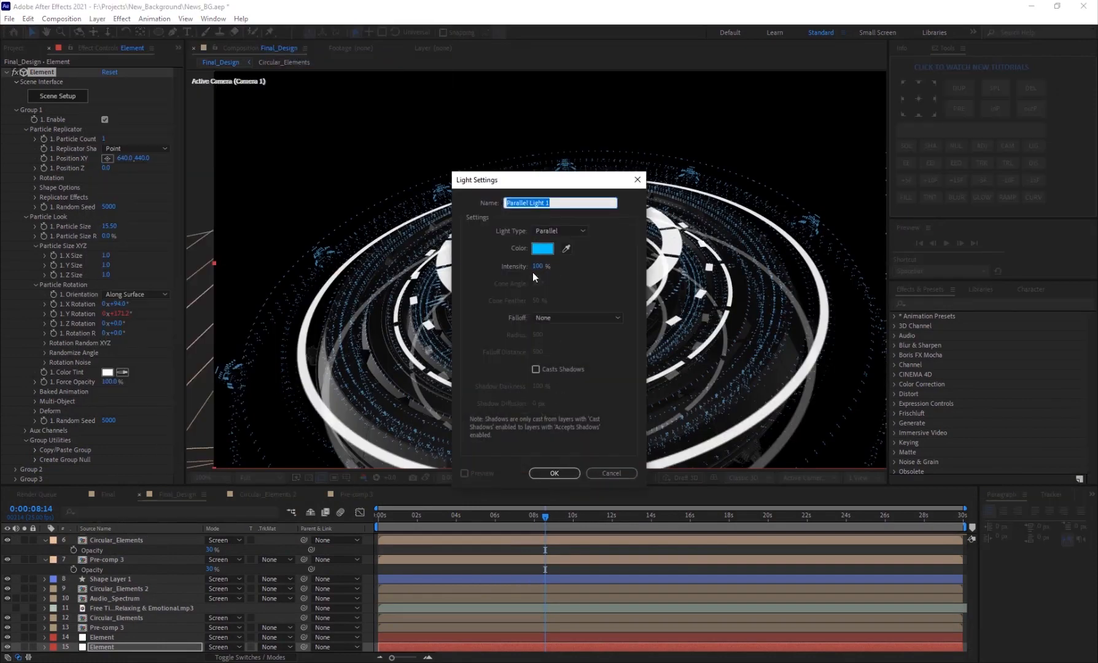
left_click(553, 473)
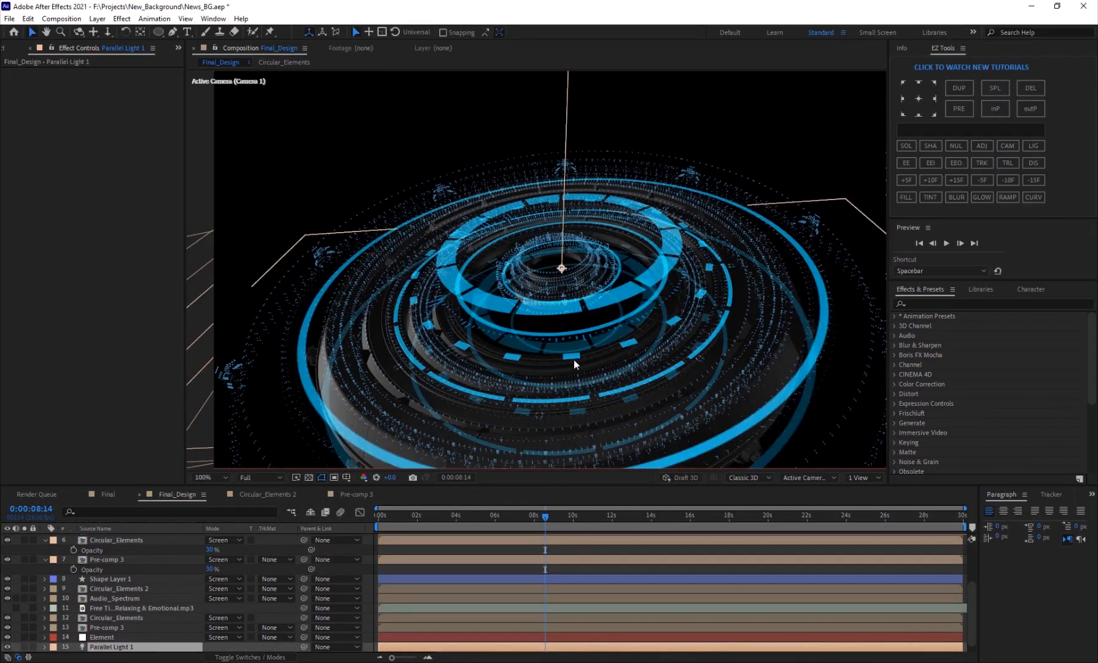
scroll(650, 270, "down", 2)
scroll(567, 279, "up", 2)
scroll(540, 254, "down", 2)
scroll(557, 259, "up", 2)
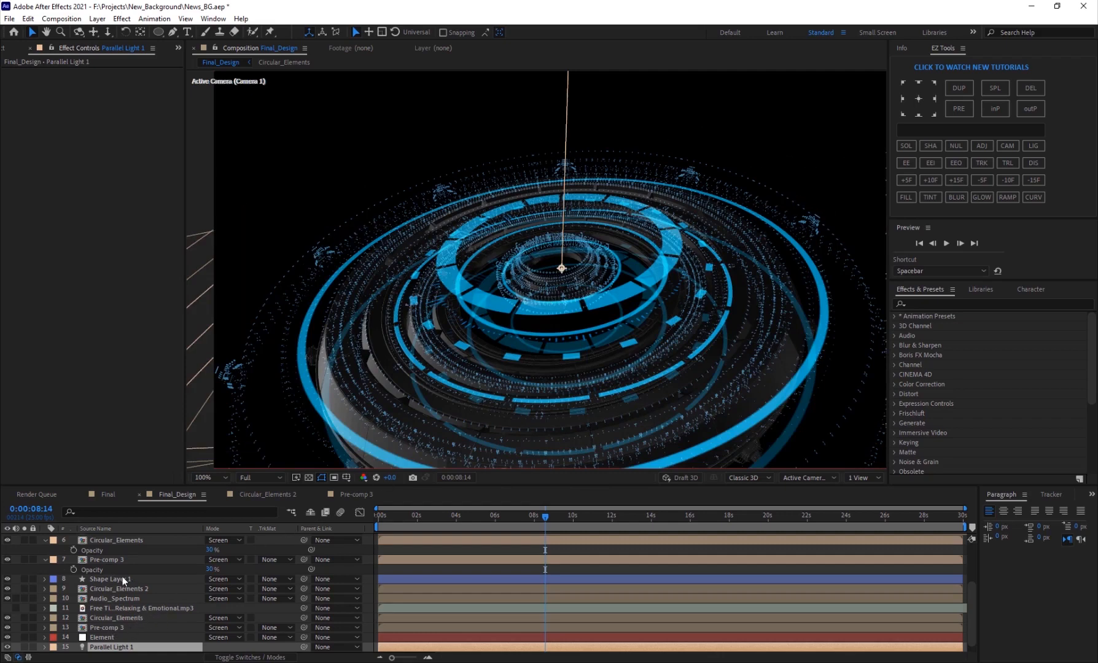
Create a new solid in light blue with hue 206°, saturation 70% and brightness 100%
scroll(122, 577, "up", 4)
left_click(97, 18)
mouse_move(123, 34)
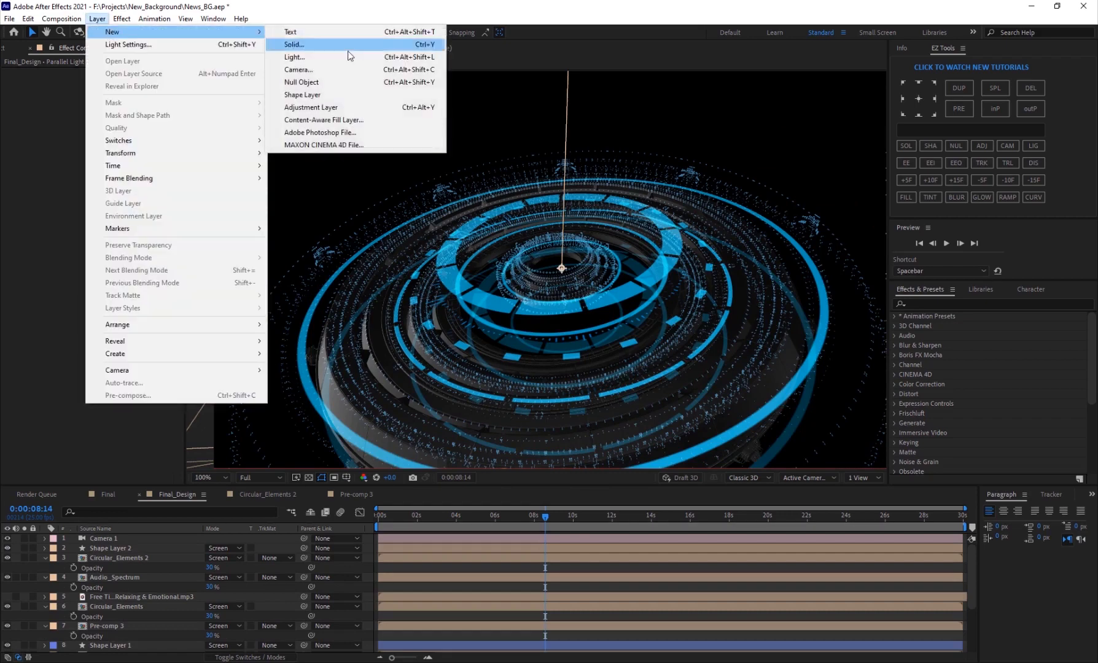
left_click(340, 43)
left_click(543, 406)
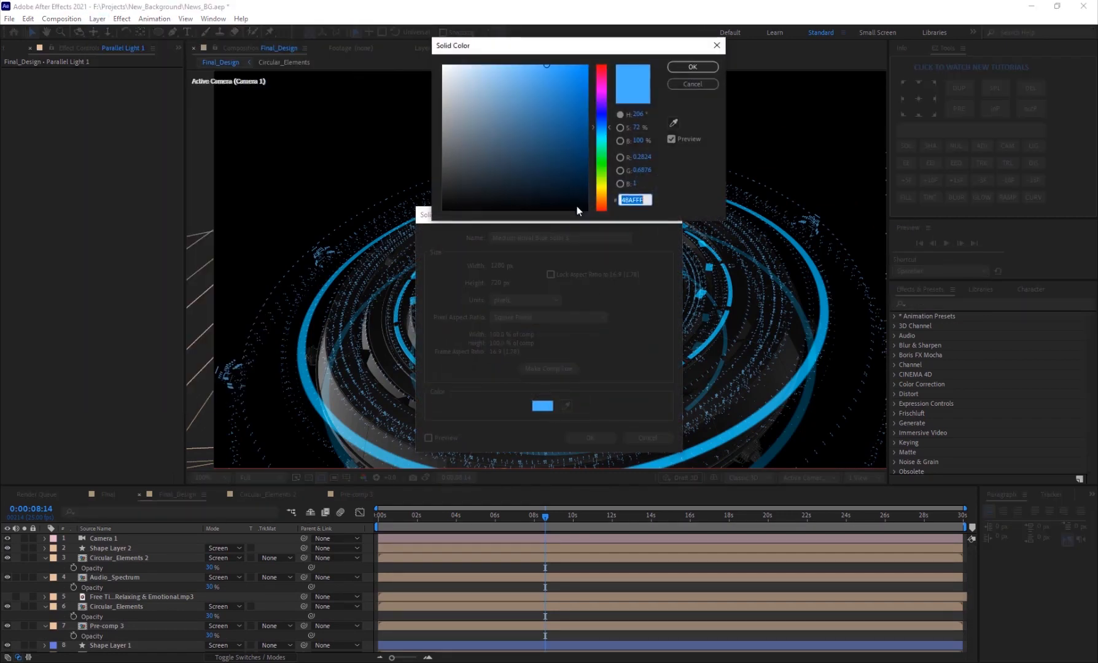
left_click(546, 63)
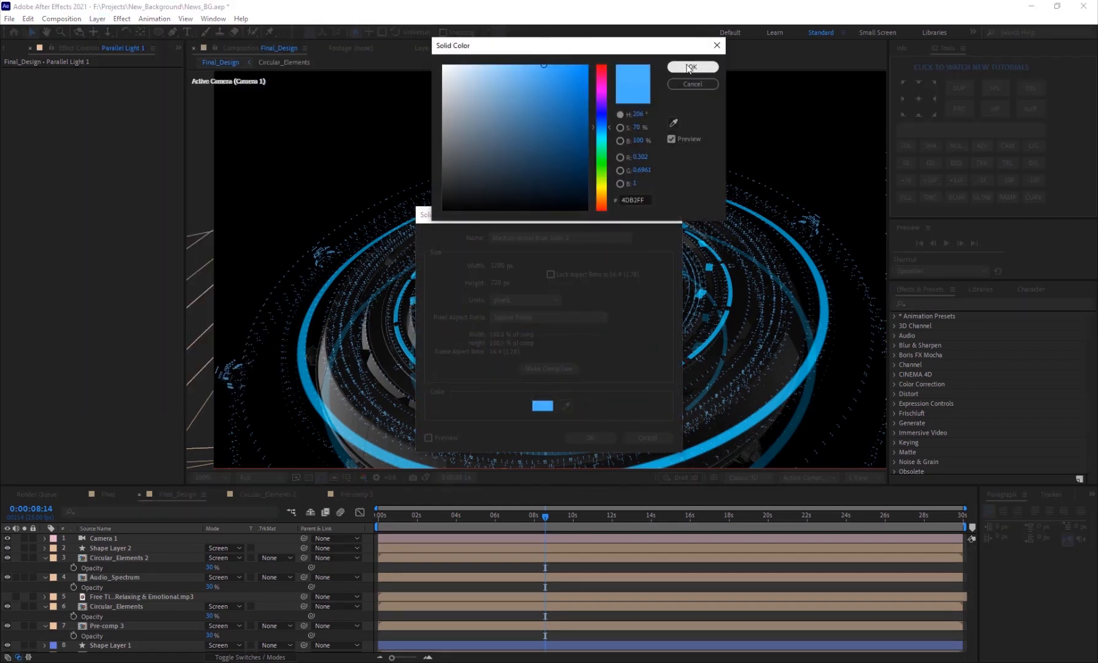
left_click(694, 67)
left_click(590, 437)
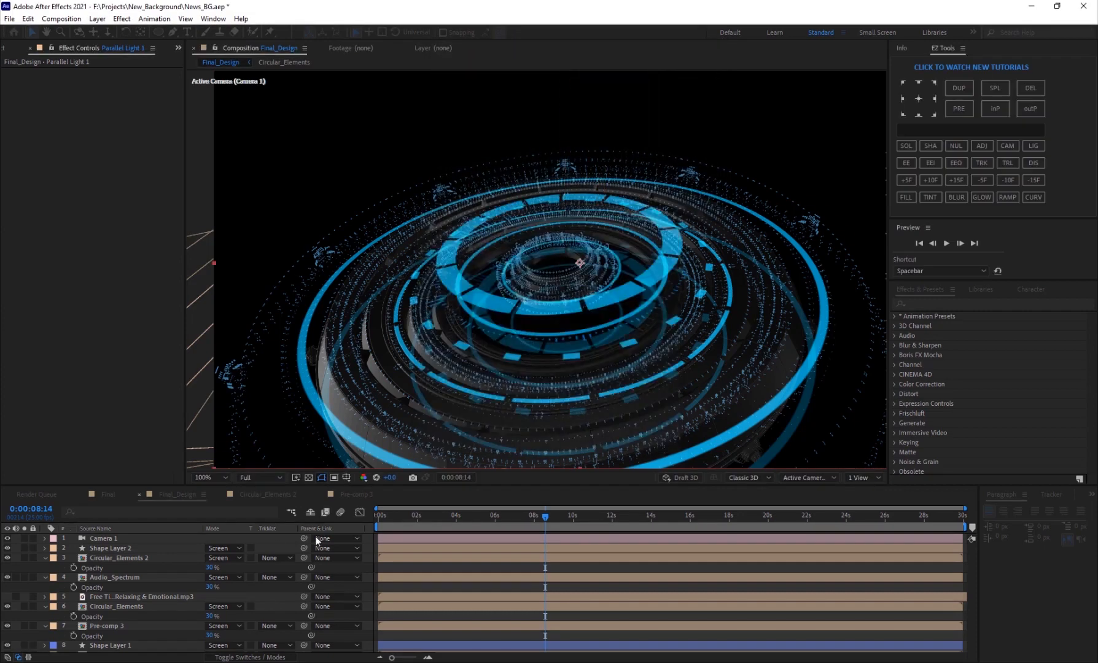
Move the blue solid above Camera 1 at the top of the layer stack and set its blending mode to Add
scroll(138, 599, "down", 4)
scroll(125, 646, "down", 2)
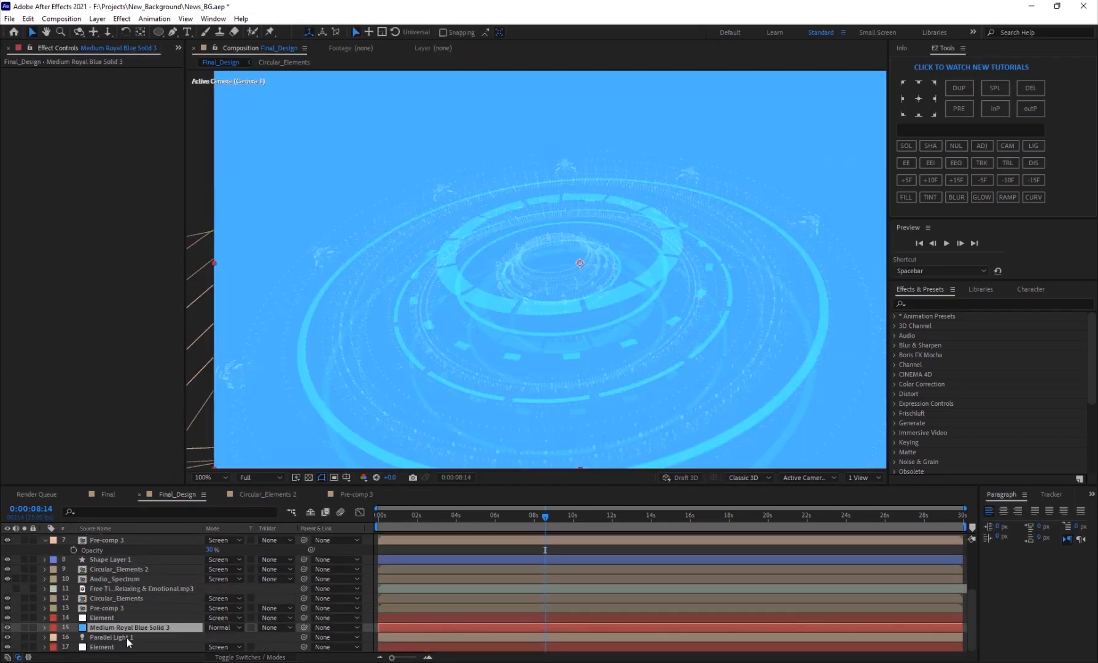
left_click_drag(134, 627, 163, 534)
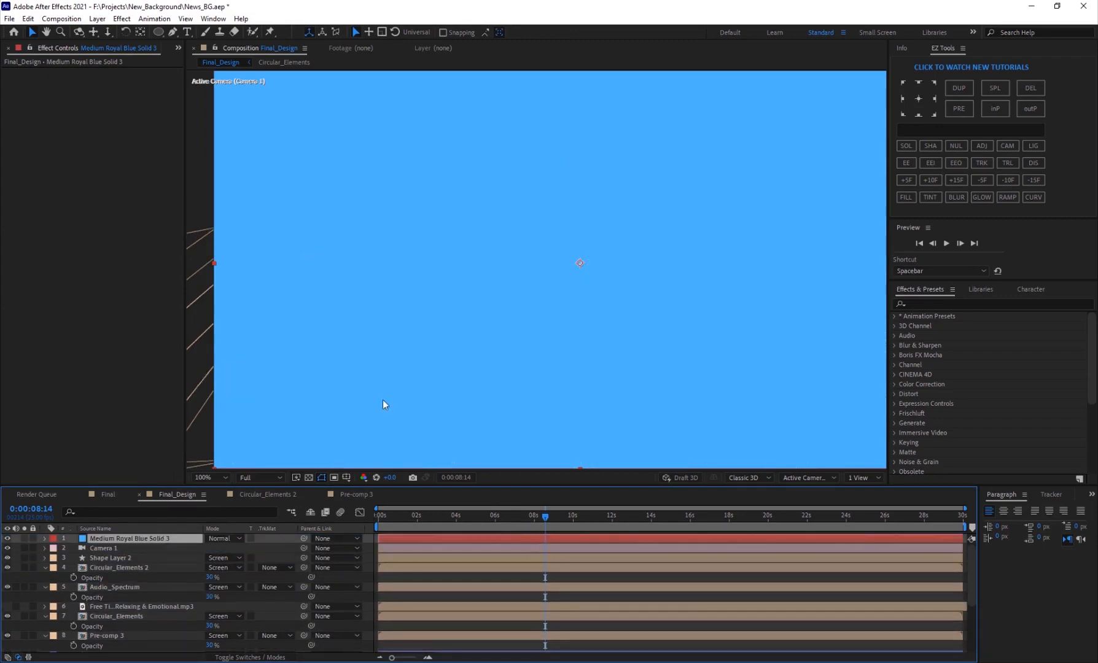
left_click(224, 539)
left_click(258, 157)
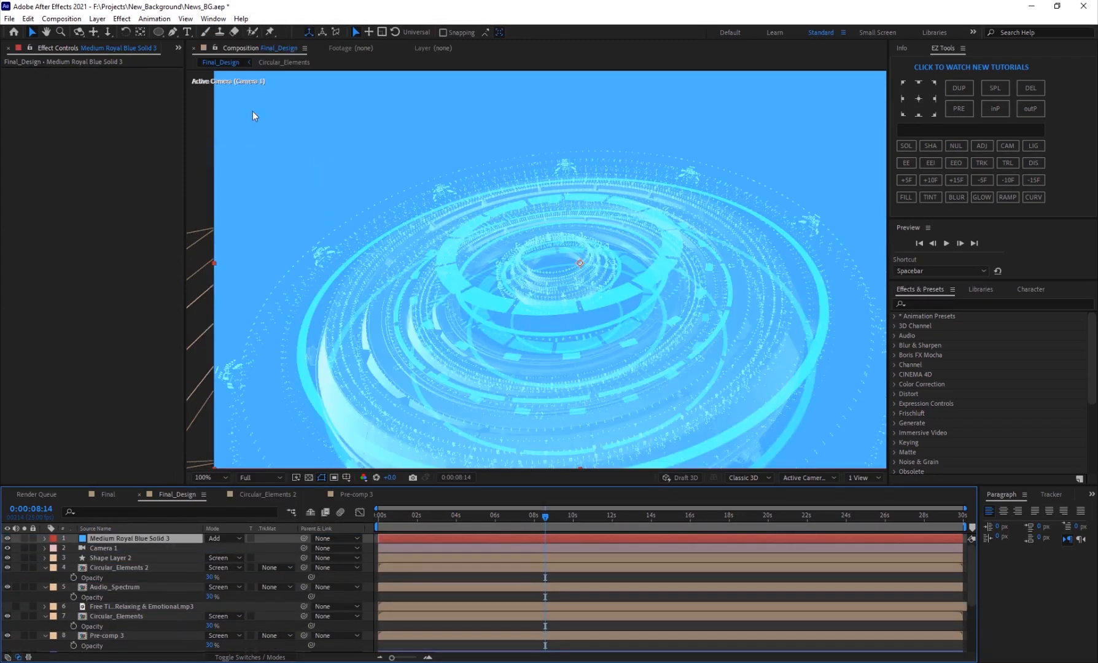
Draw an elliptical mask on the blue solid around the central rings and feather it by 133 pixels
left_click_drag(162, 36, 211, 55)
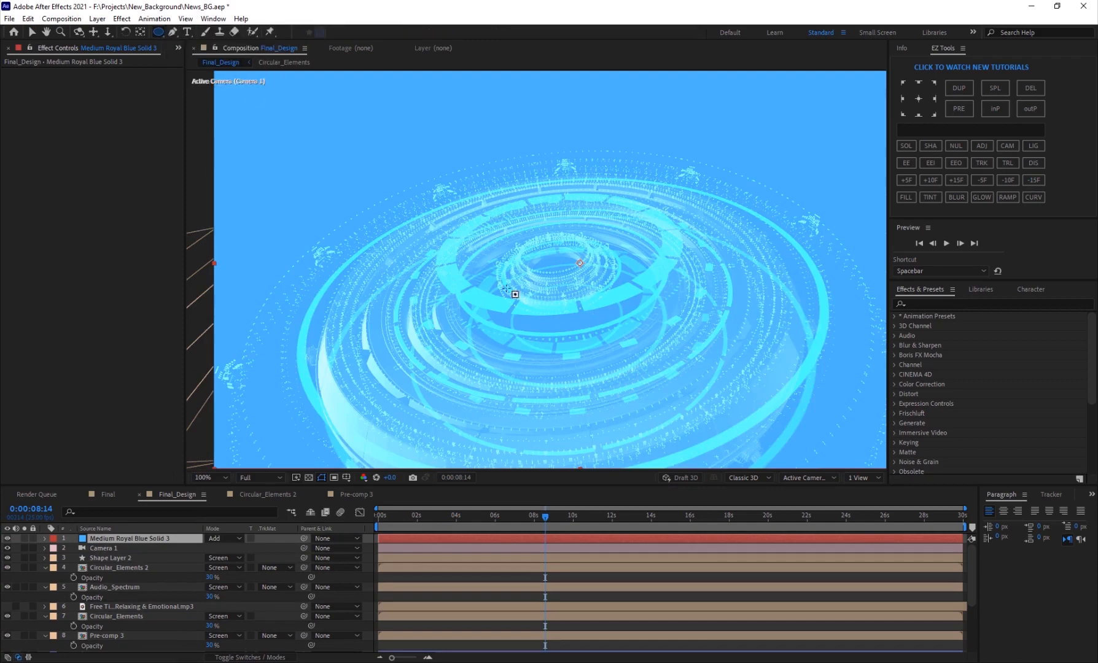
left_click_drag(428, 219, 678, 321)
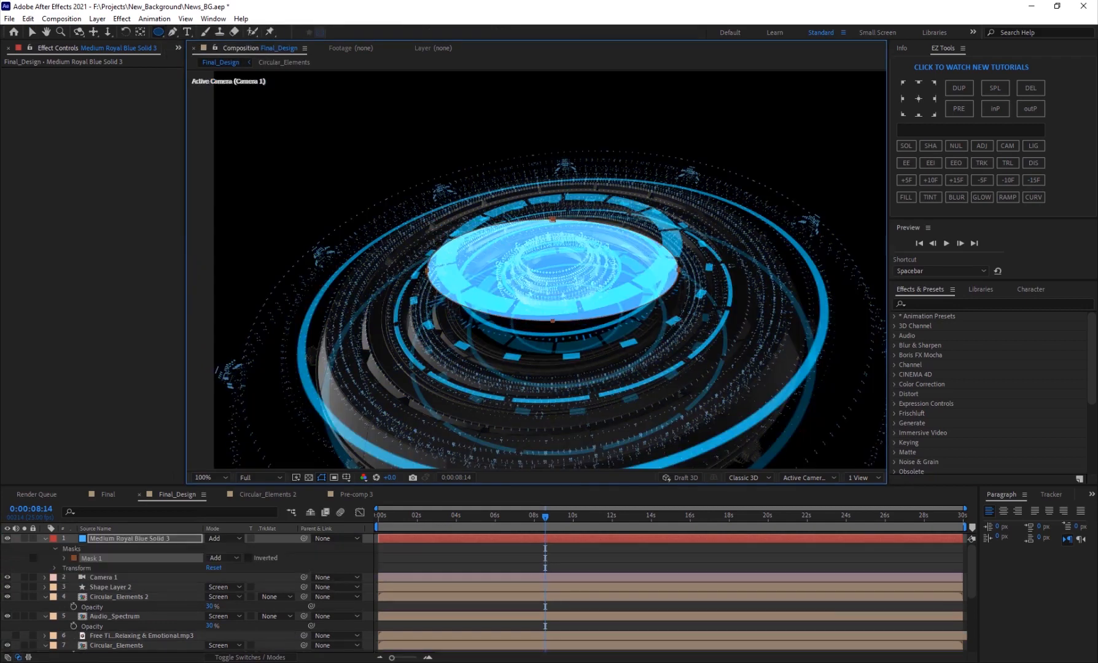
key("f")
left_click_drag(232, 560, 307, 563)
key("v")
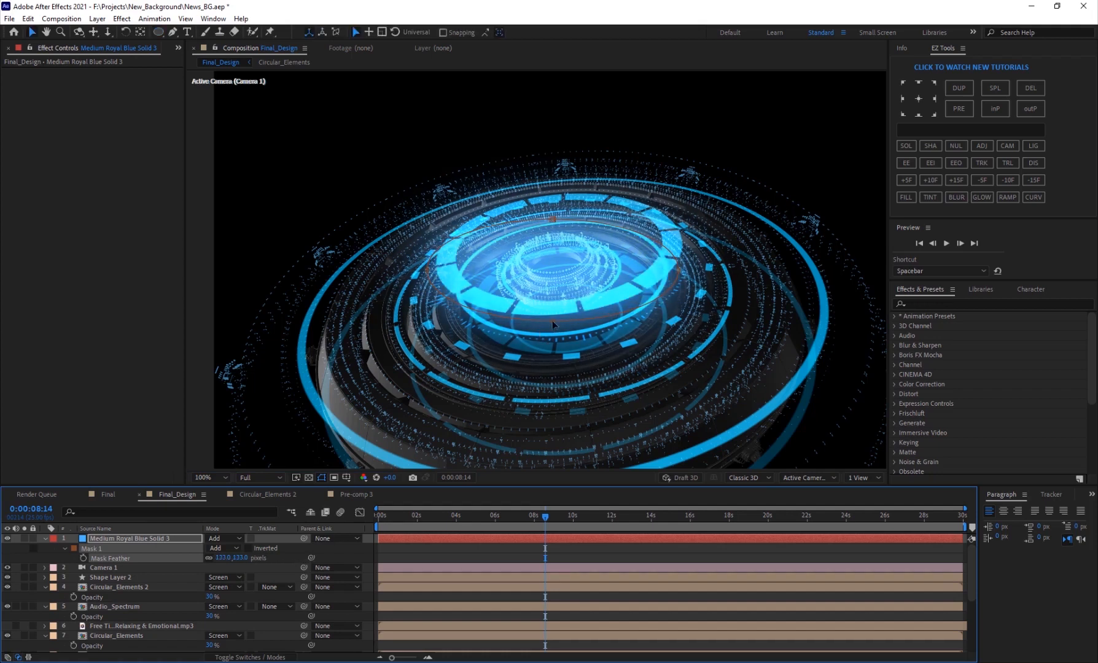
left_click(553, 324)
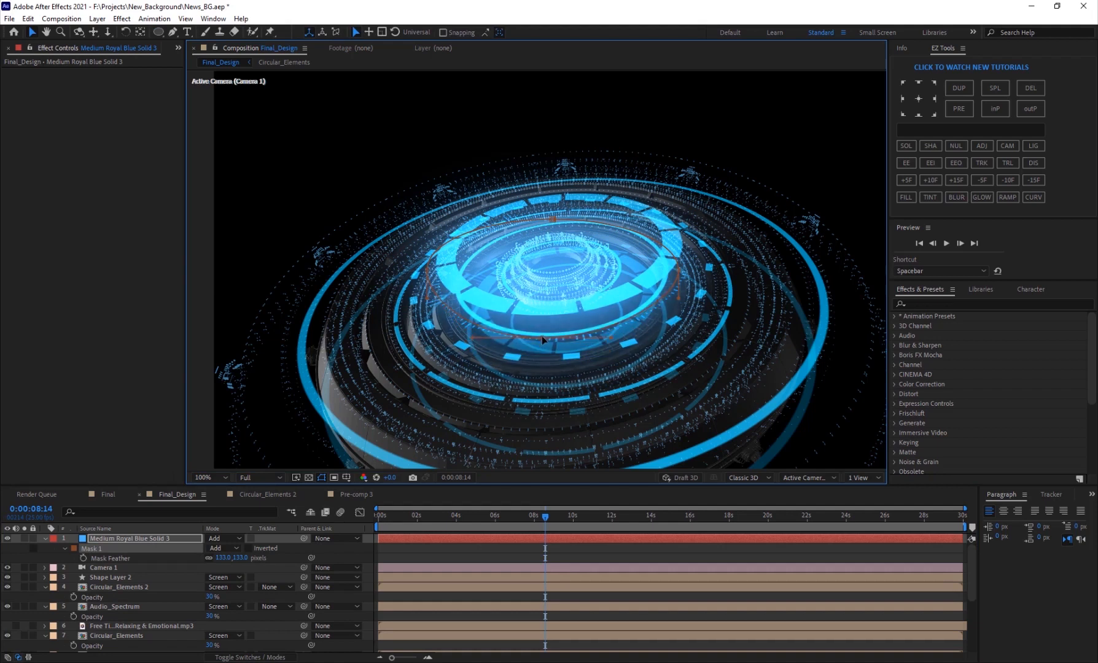
Lower the blue solid's opacity to 67% to soften the central glow
key("t")
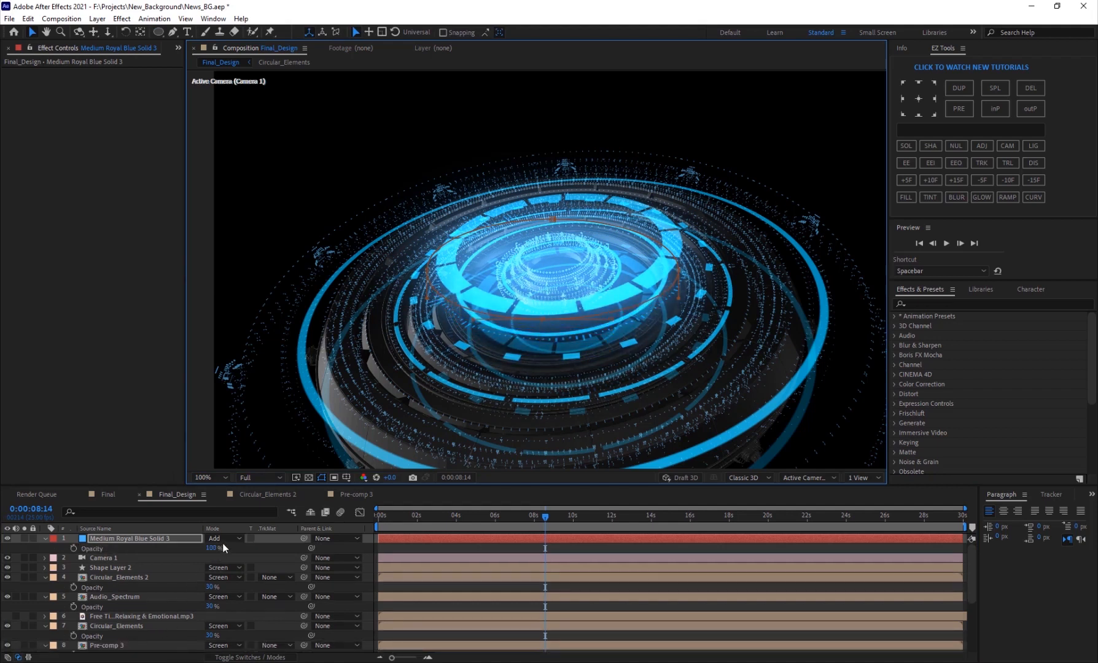
left_click_drag(209, 547, 132, 543)
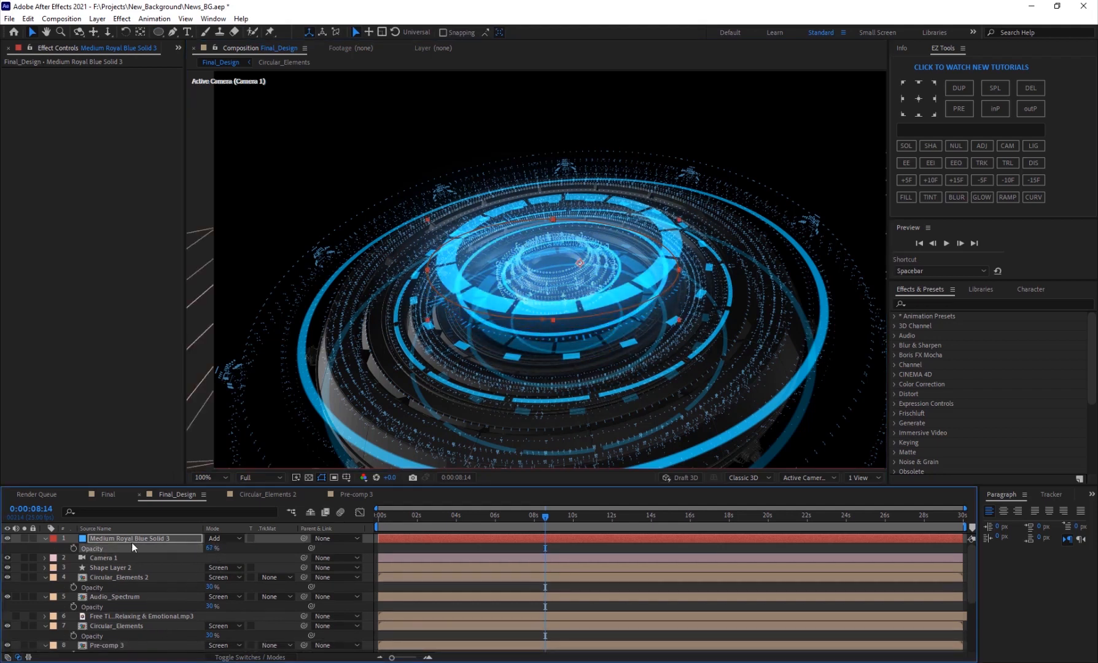
Duplicate the blue glow solid and set the copy's mask expansion to 146 pixels
key("ctrl+d")
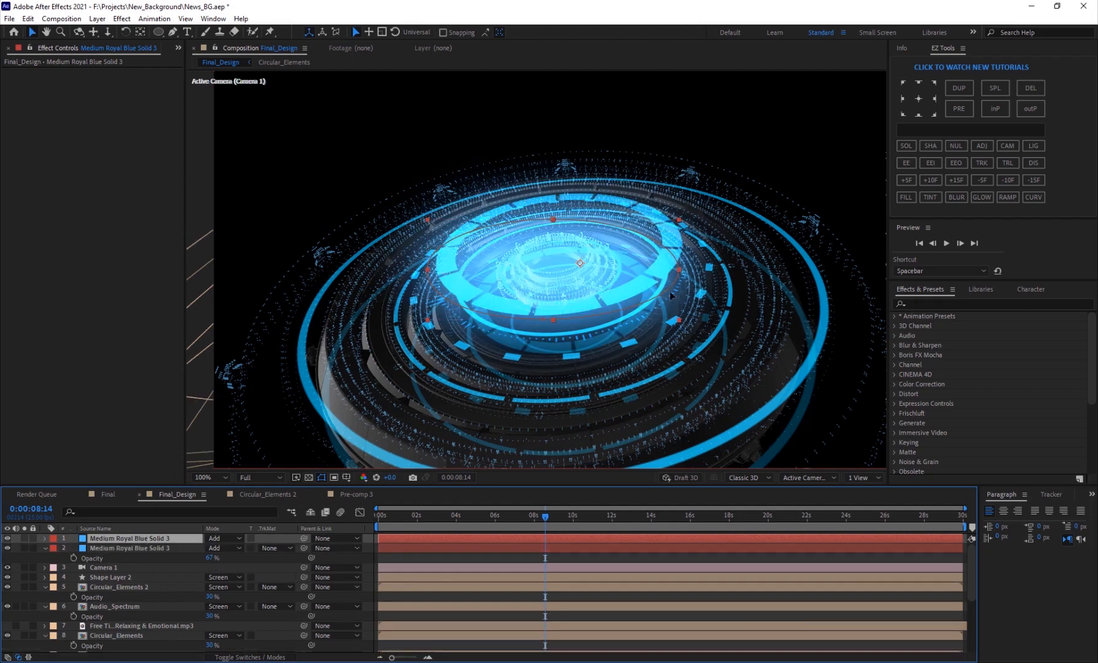
left_click(631, 303)
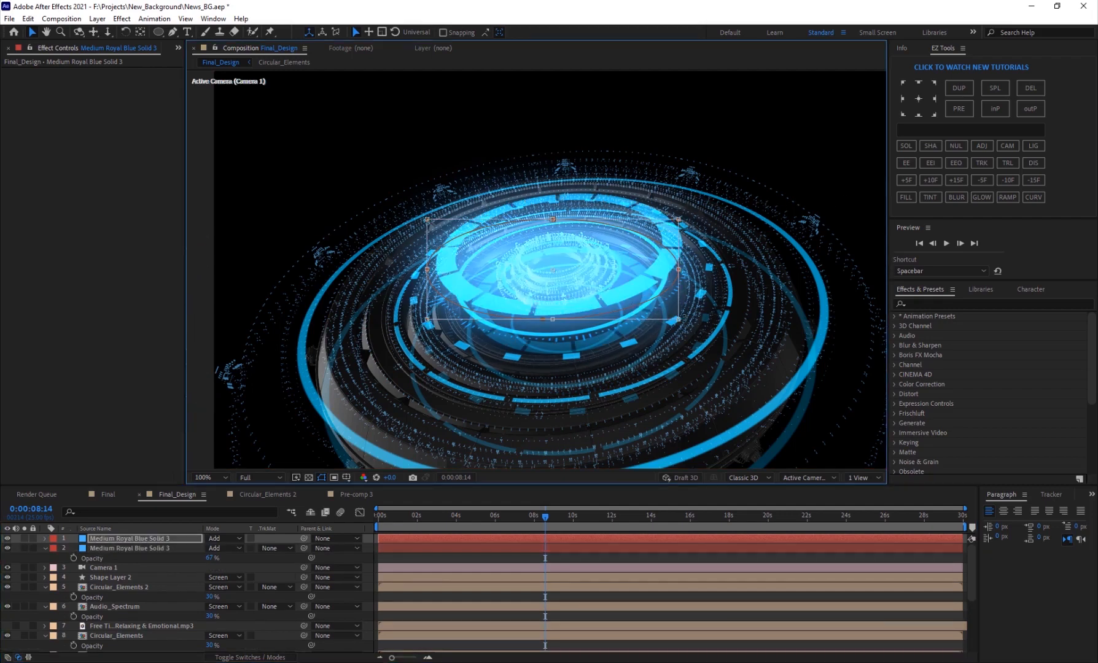
double_click(442, 381)
key("m")
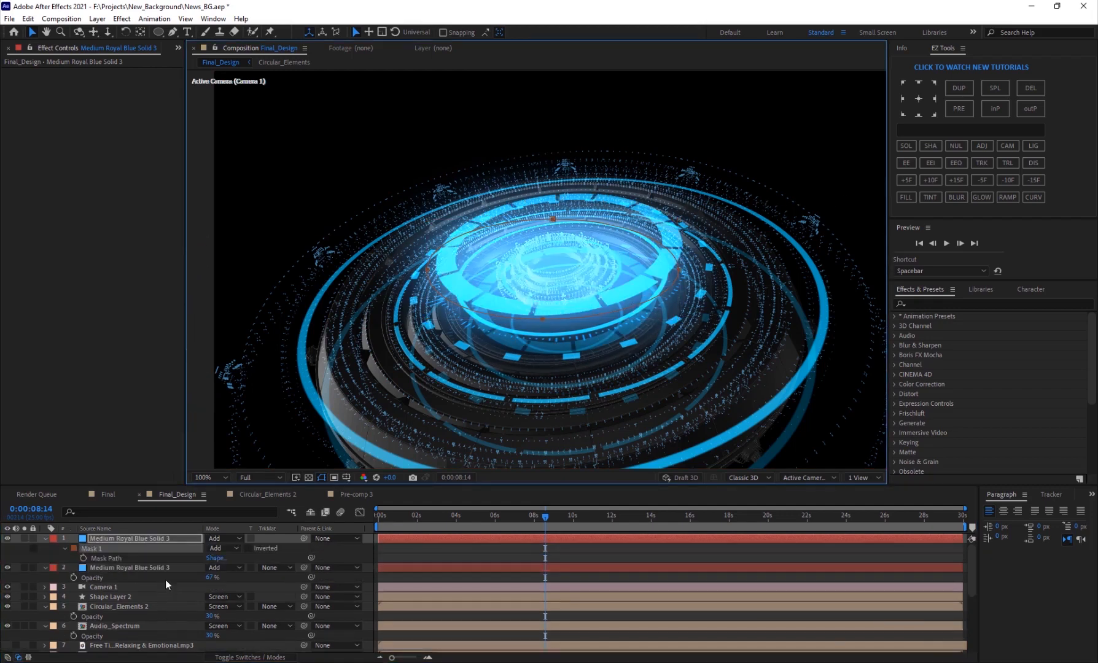
key("m")
key("m")
key("m")
left_click_drag(215, 587, 295, 587)
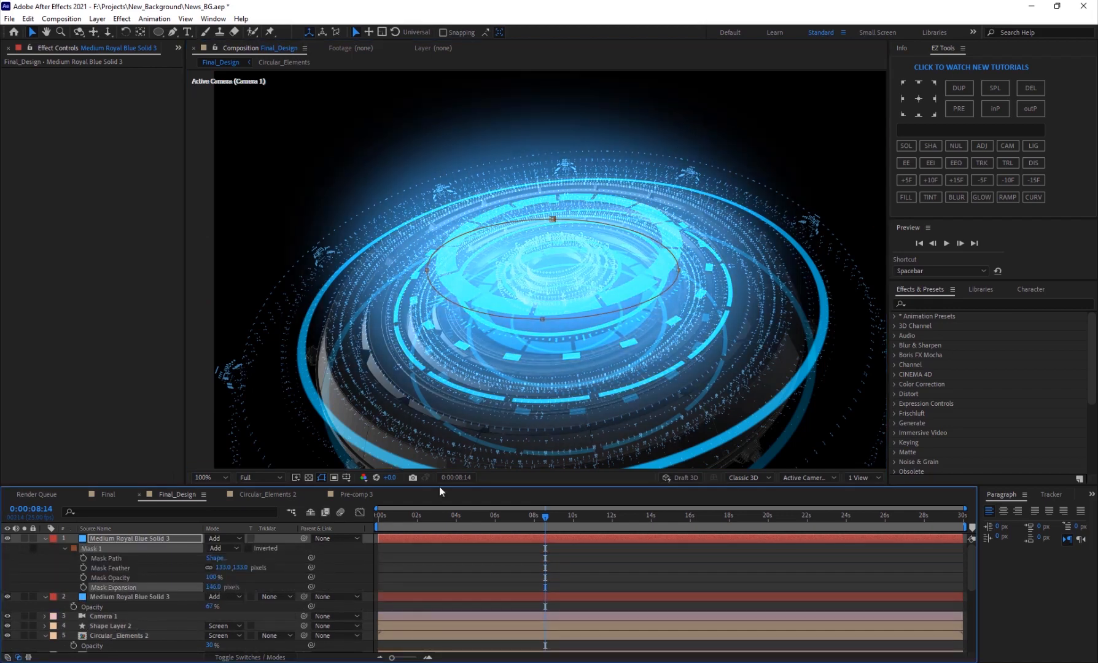
Shift the duplicate's elliptical mask slightly lower over the rings and reduce the layer's opacity to 26%
double_click(557, 224)
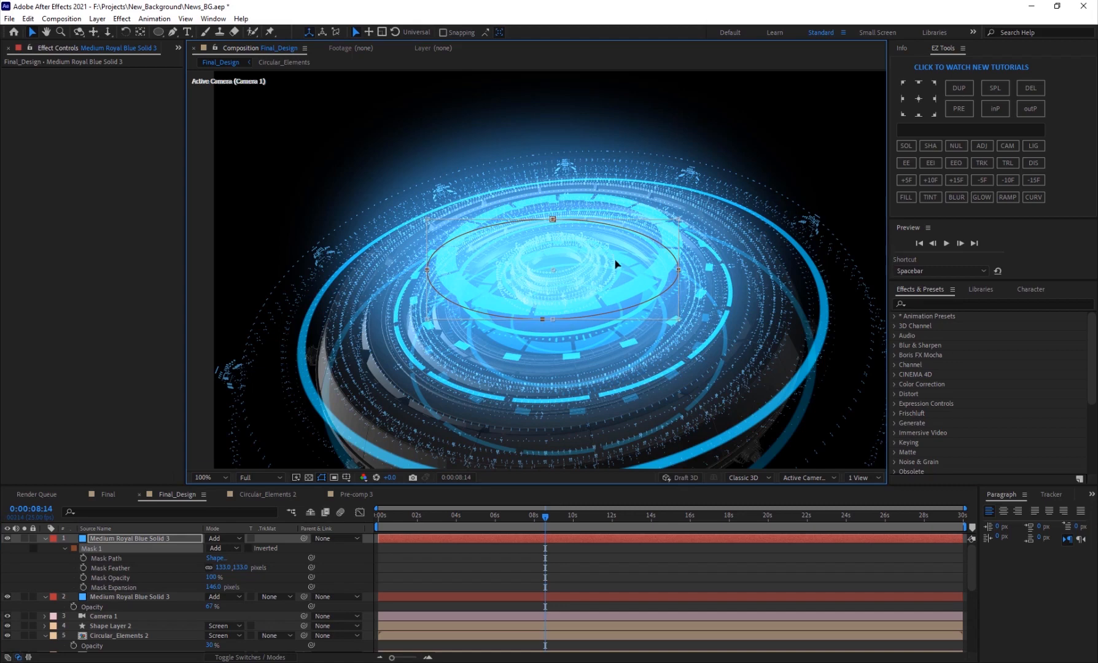
left_click_drag(616, 264, 611, 284)
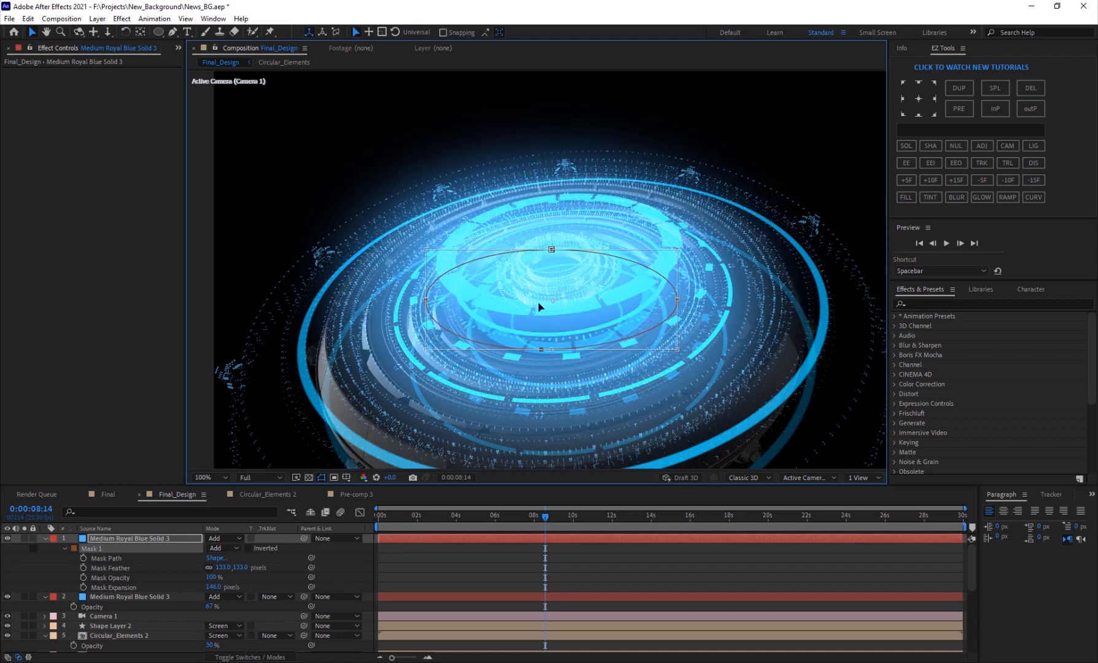
key("t")
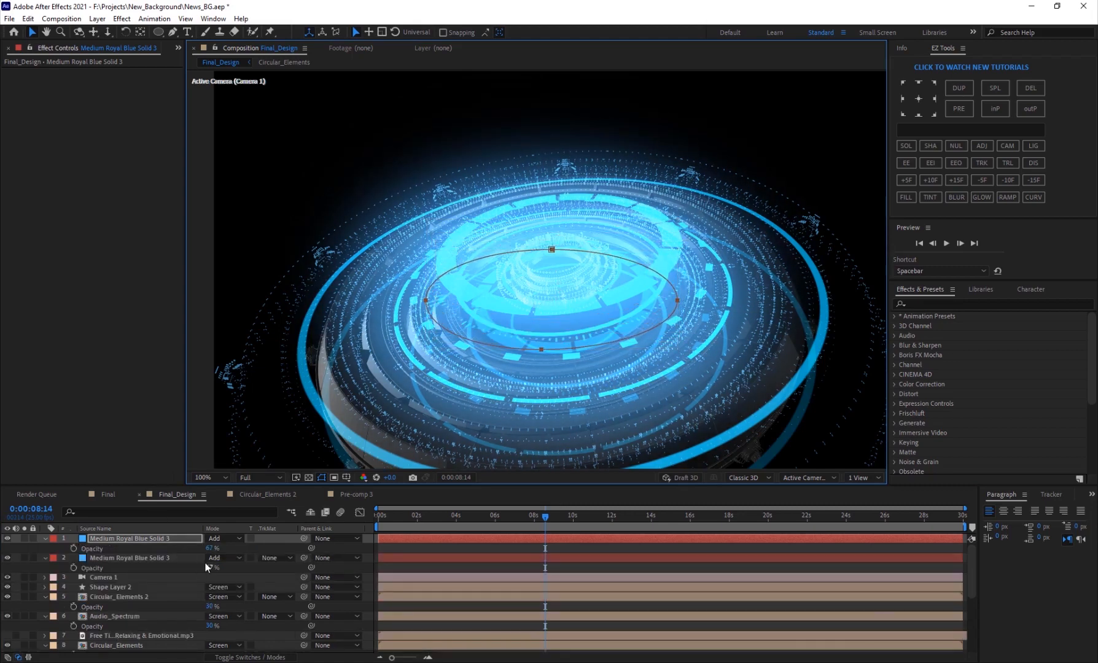
left_click(208, 549)
left_click_drag(193, 552, 193, 558)
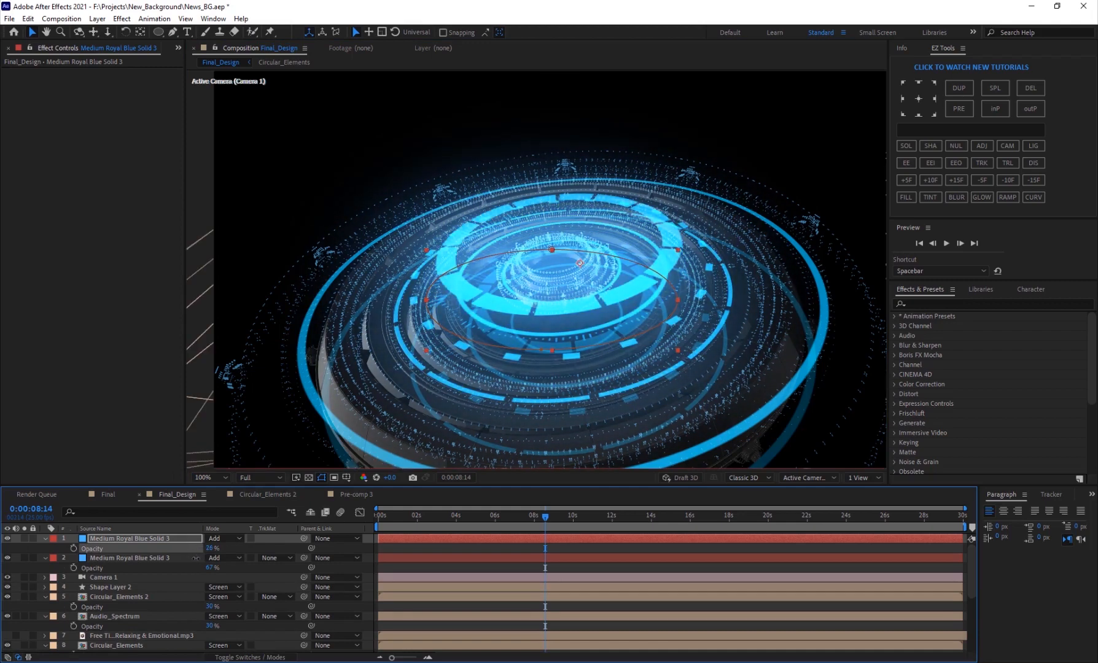
Duplicate the 26% blue solid and set the new copy's mask expansion to 311 pixels
key("ctrl+d")
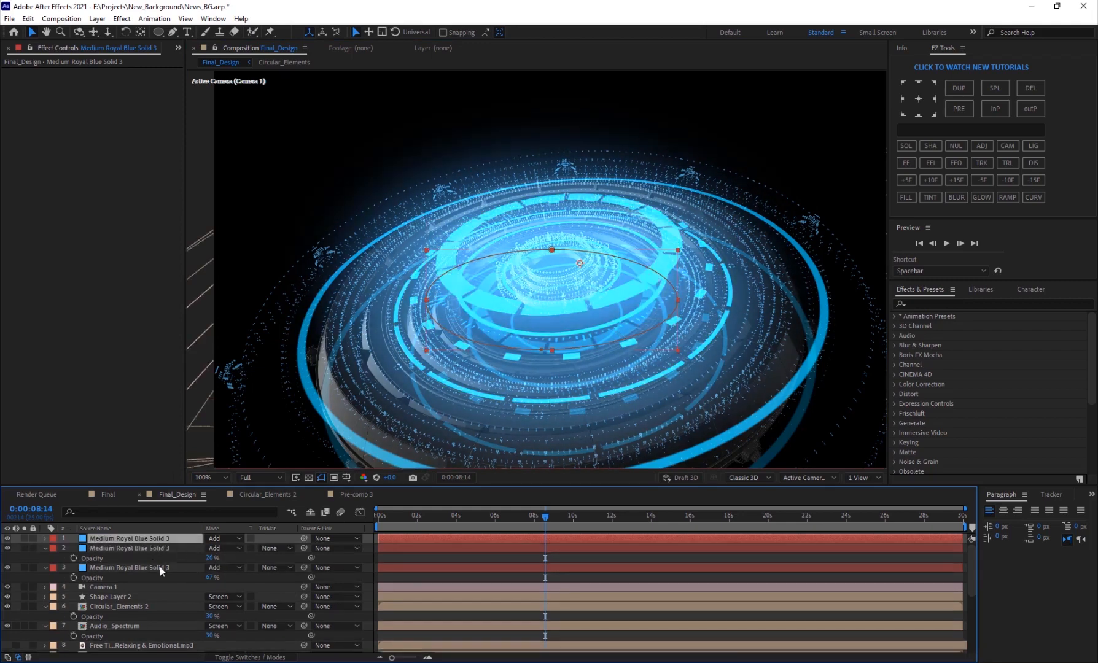
key("m")
key("m")
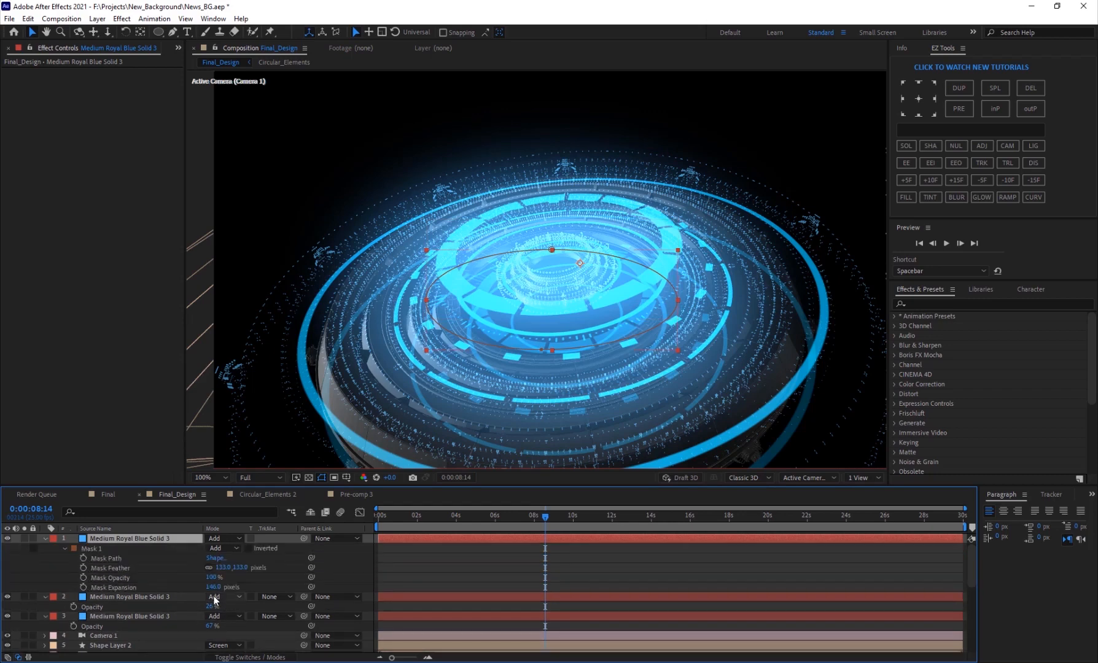
left_click_drag(214, 587, 309, 587)
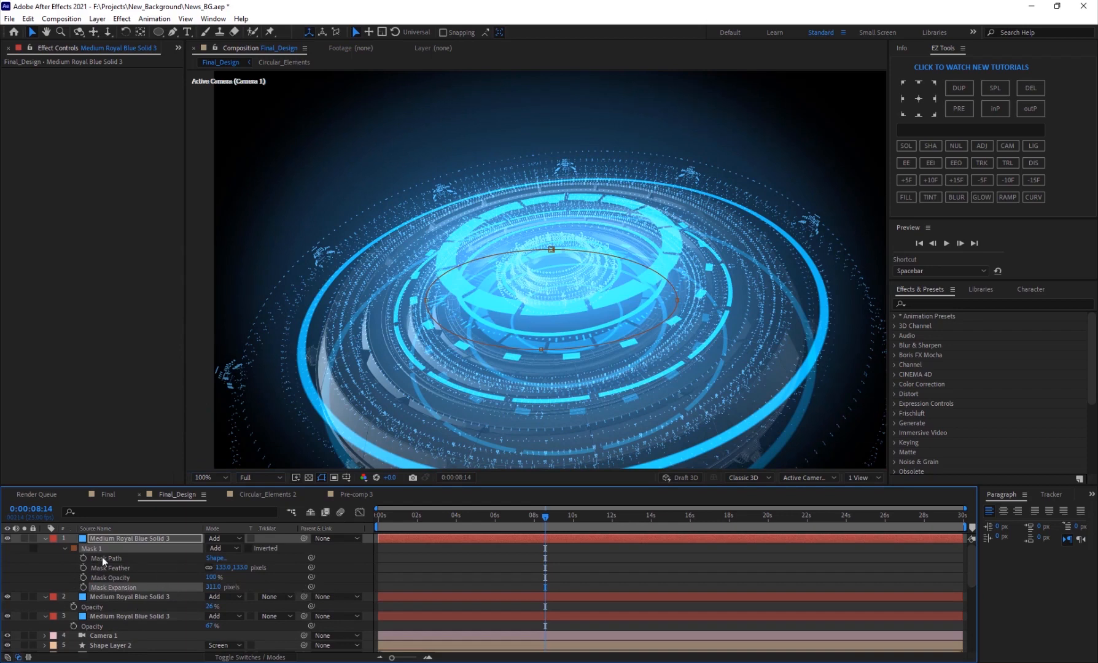
left_click(54, 538)
left_click(46, 539)
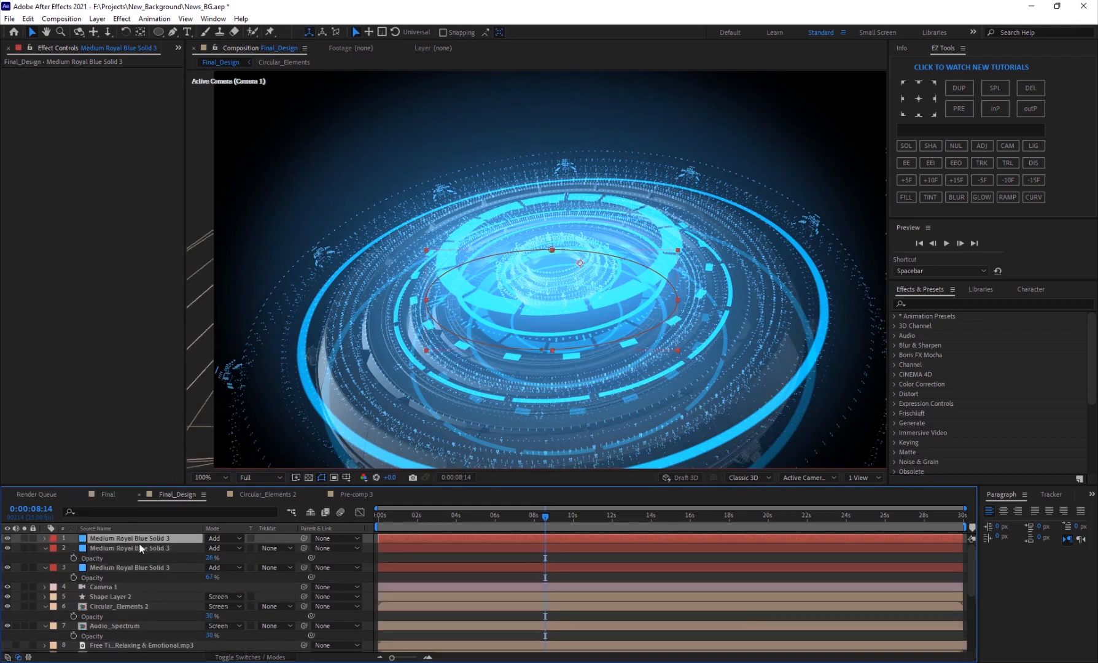
Try the newest blue solid directly below Pre-comp 3 with Multiply blending
double_click(123, 539)
left_click(259, 49)
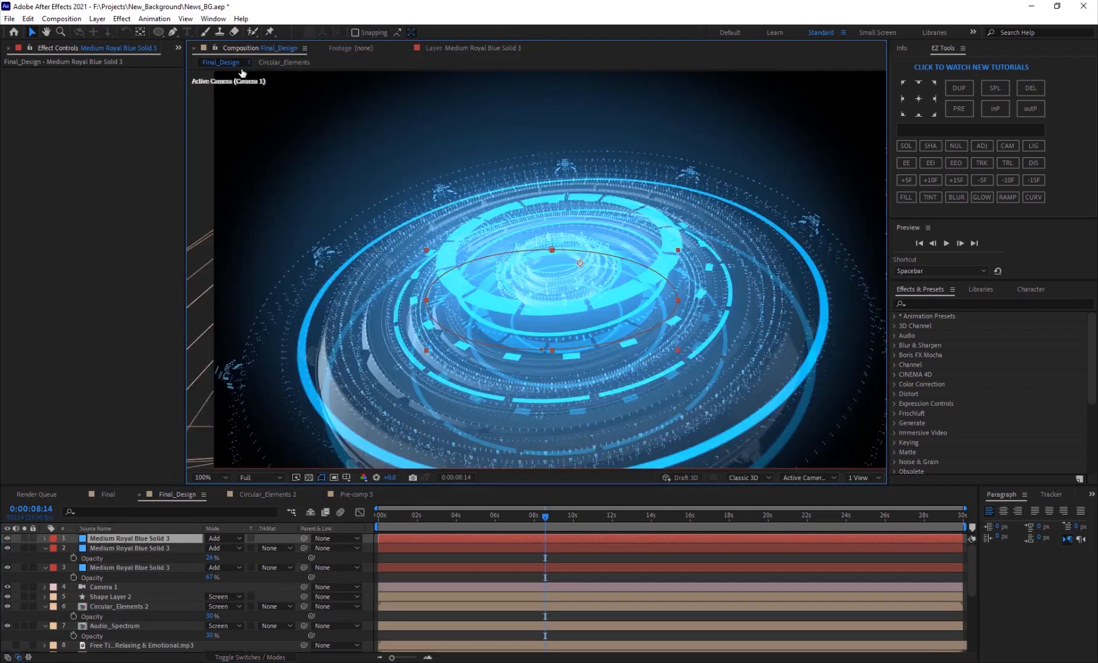
left_click_drag(149, 541, 156, 614)
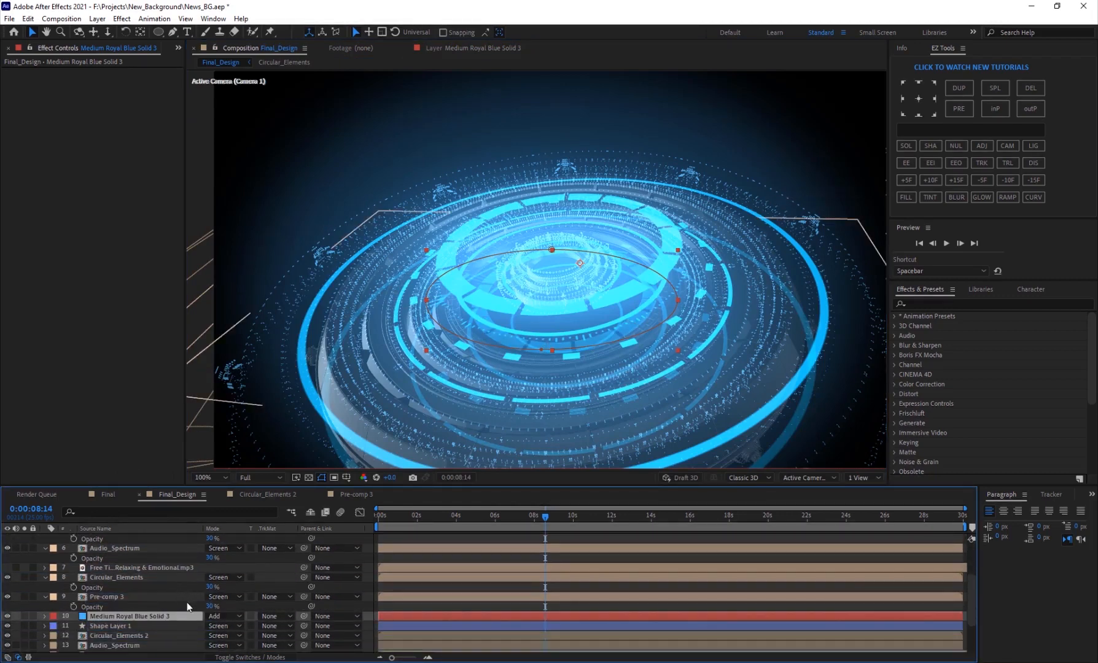
left_click(221, 617)
left_click(236, 164)
key("t")
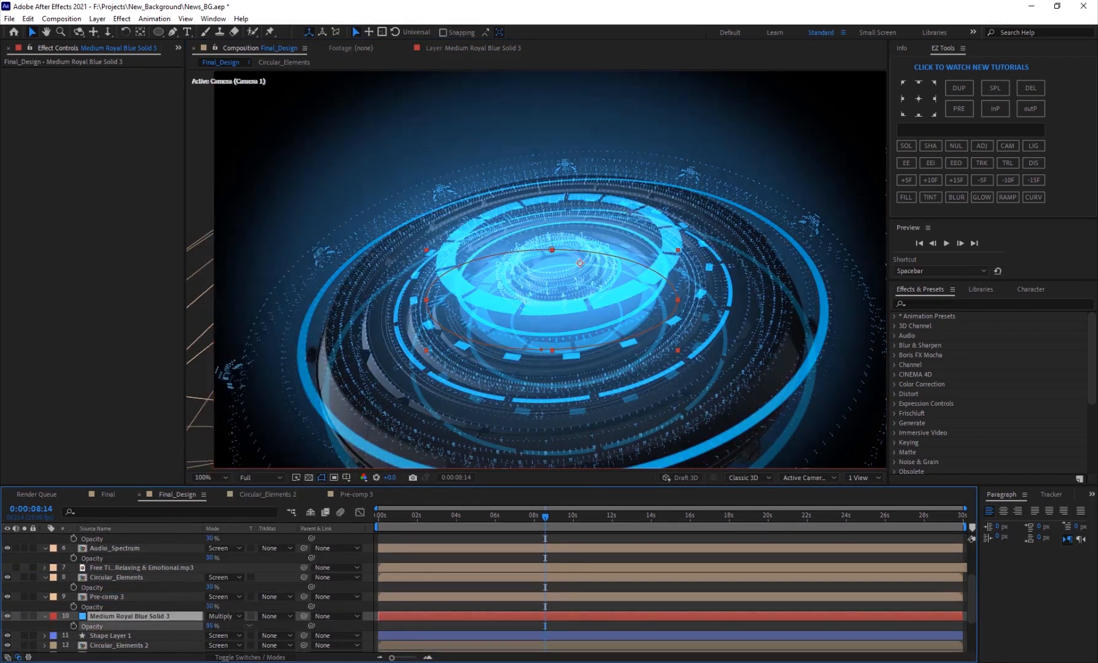
left_click(232, 616)
left_click(231, 232)
Place the newest blue solid directly below Camera 1 and set its mask expansion to 231 pixels
scroll(129, 590, "up", 1)
left_click_drag(116, 616, 136, 544)
key("m")
key("m")
left_click_drag(213, 597, 173, 600)
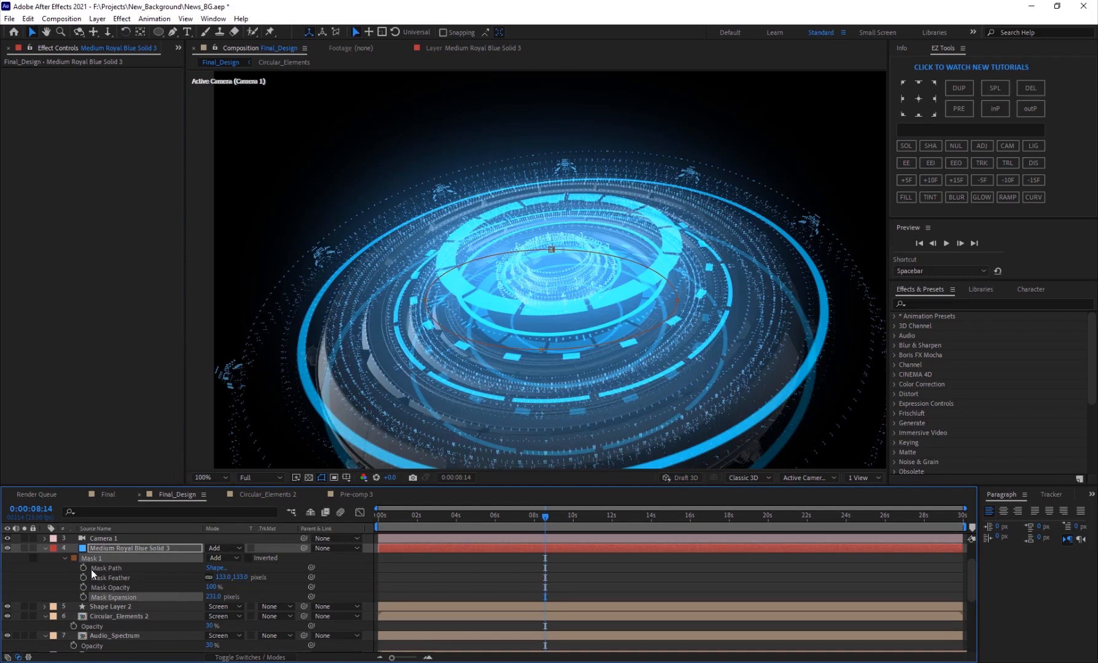
left_click(45, 548)
scroll(92, 584, "up", 2)
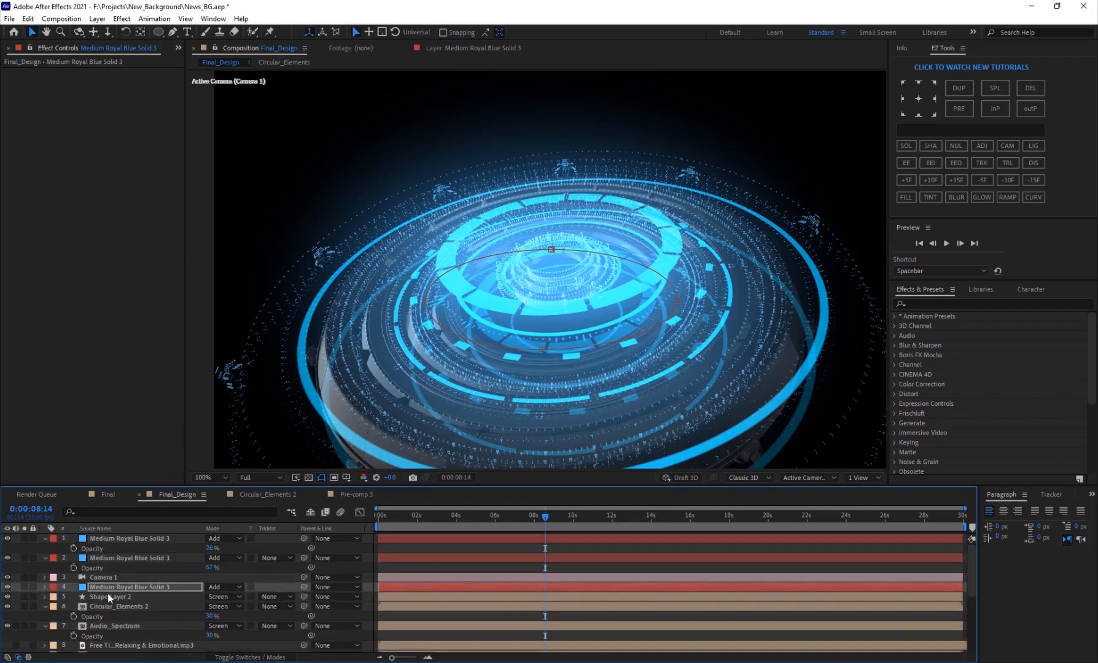
Duplicate the blue solid below Camera 1 and move the copy to the bottom of the layer stack
left_click(176, 606)
key("ctrl+d")
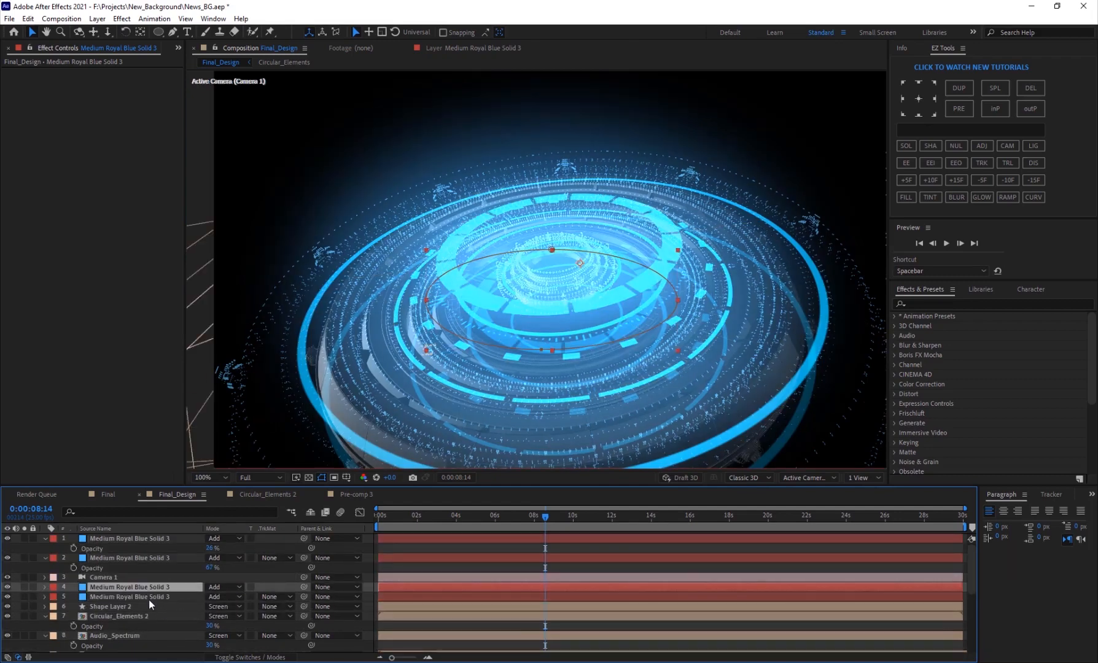
scroll(151, 589, "down", 4)
scroll(154, 571, "up", 3)
left_click_drag(154, 576, 165, 650)
Apply a Fill effect to the bottom blue solid and set its color to a dark blue
left_click(122, 19)
left_click(289, 387)
left_click(108, 101)
left_click(602, 125)
left_click(587, 177)
left_click(694, 66)
Reshape the bottom solid's mask by pulling its upper point up and outward behind the rings
left_click_drag(552, 250, 500, 127)
key("comma")
key("comma")
key("t")
left_click_drag(621, 273, 703, 267)
key("ctrl+z")
Set the bottom solid's mask feather to 513 pixels for a soft background glow
key("f")
left_click(252, 647)
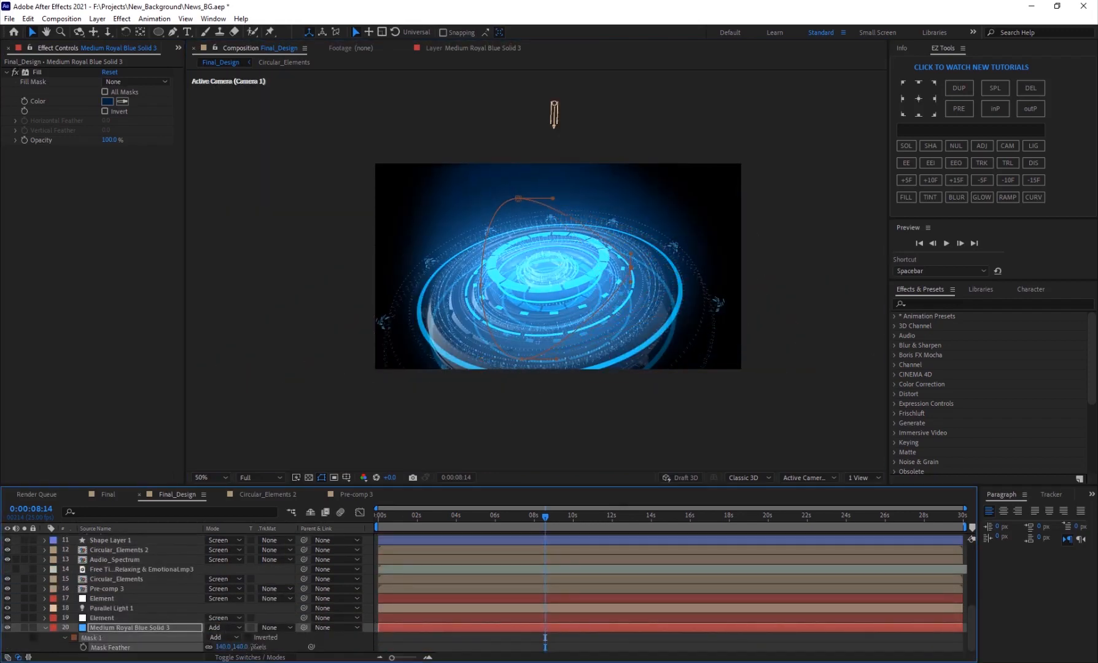
left_click_drag(554, 113, 583, 92)
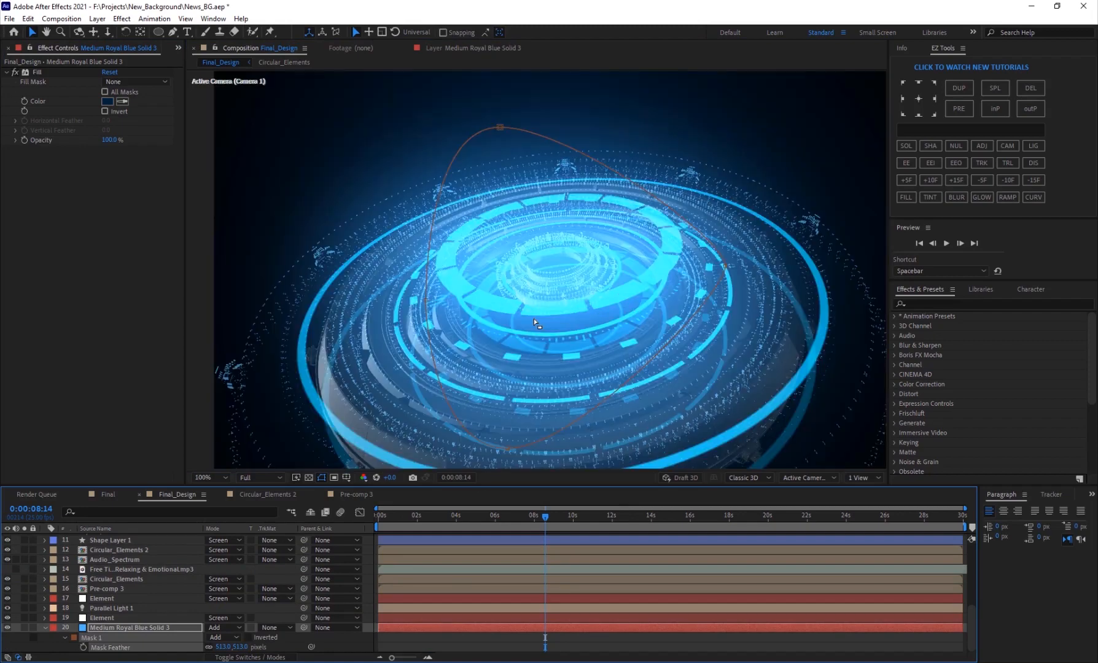
key("period")
key("period")
left_click(111, 586)
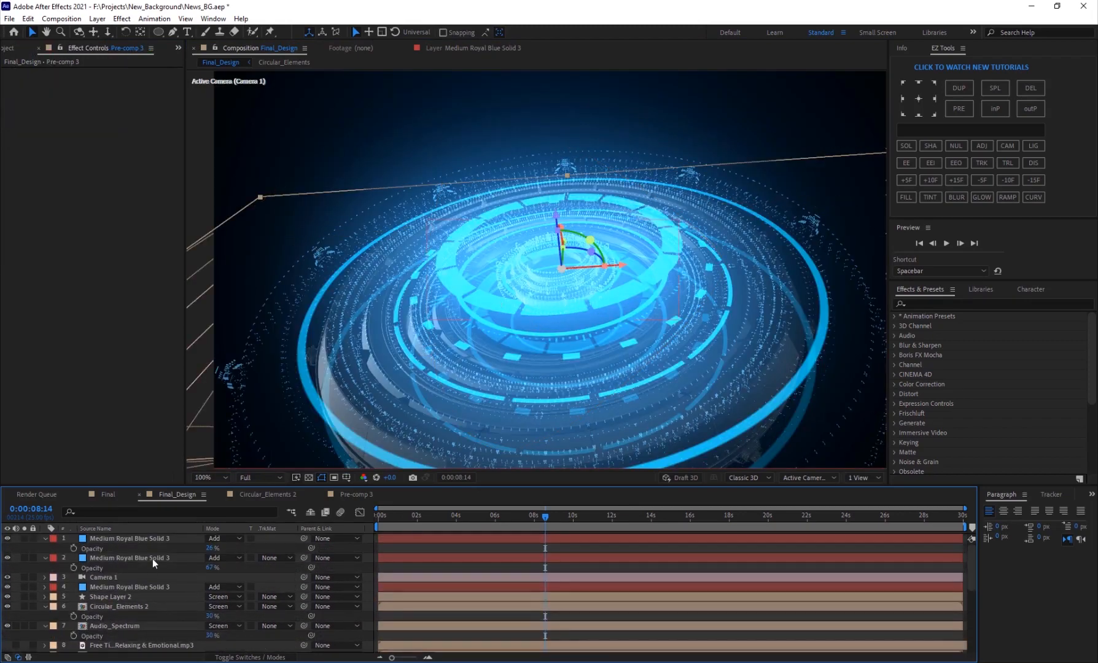
Create a new adjustment layer and place it at the top of the layer stack
left_click(153, 559)
left_click(97, 18)
mouse_move(110, 32)
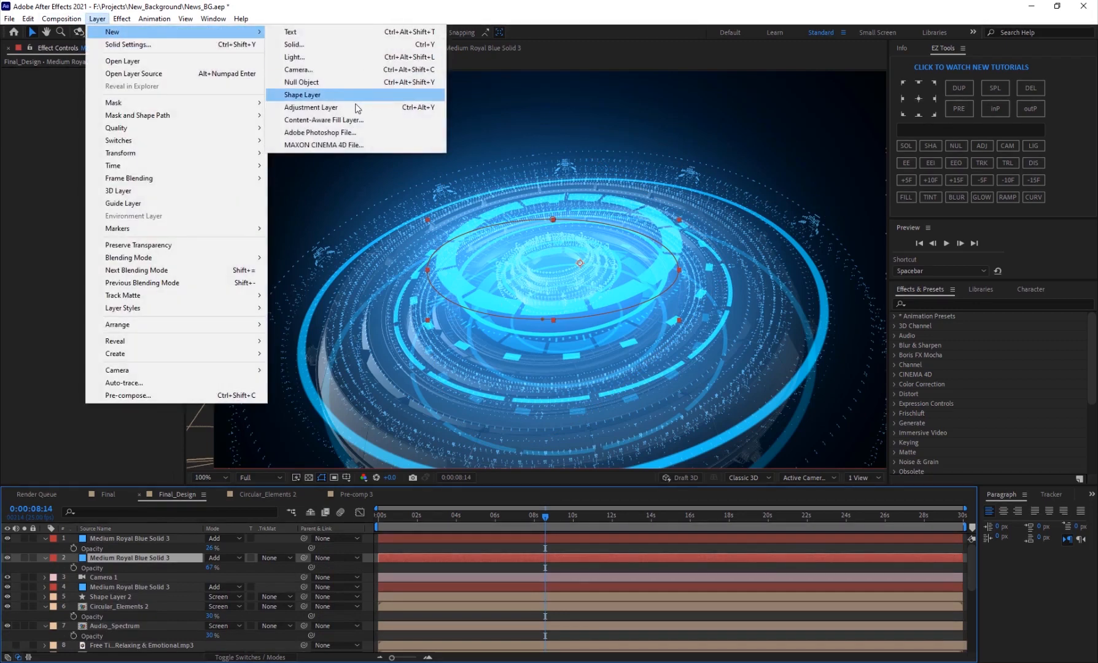
left_click(353, 107)
left_click_drag(125, 558, 141, 538)
Apply Curves to the adjustment layer and bend the RGB curve downward to darken the shadows and midtones
left_click(122, 19)
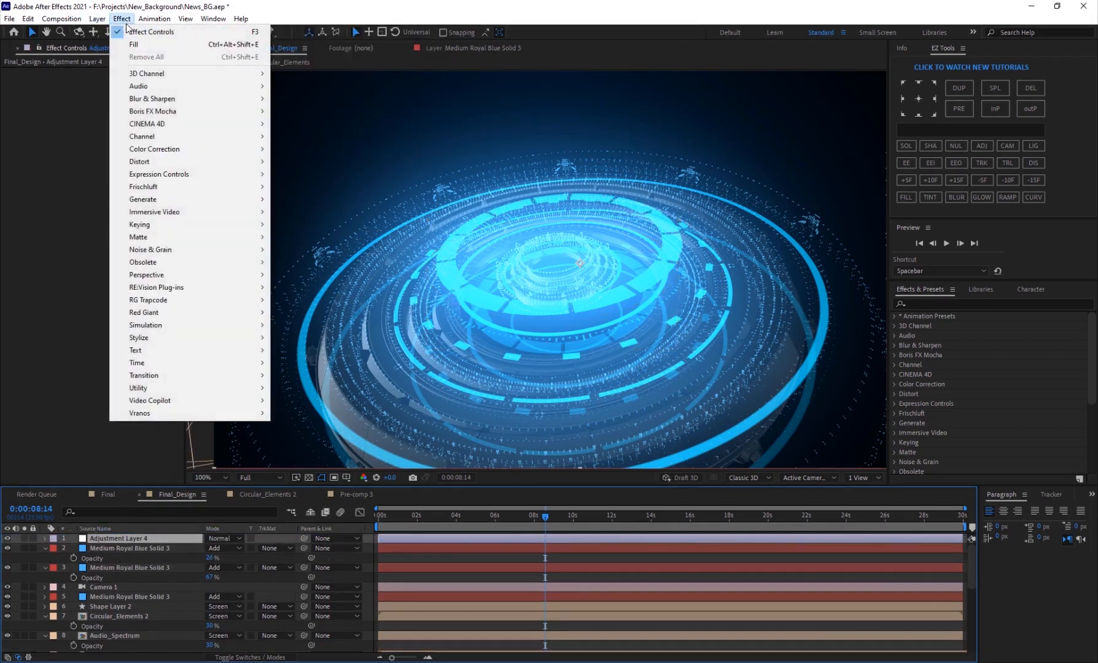
mouse_move(182, 149)
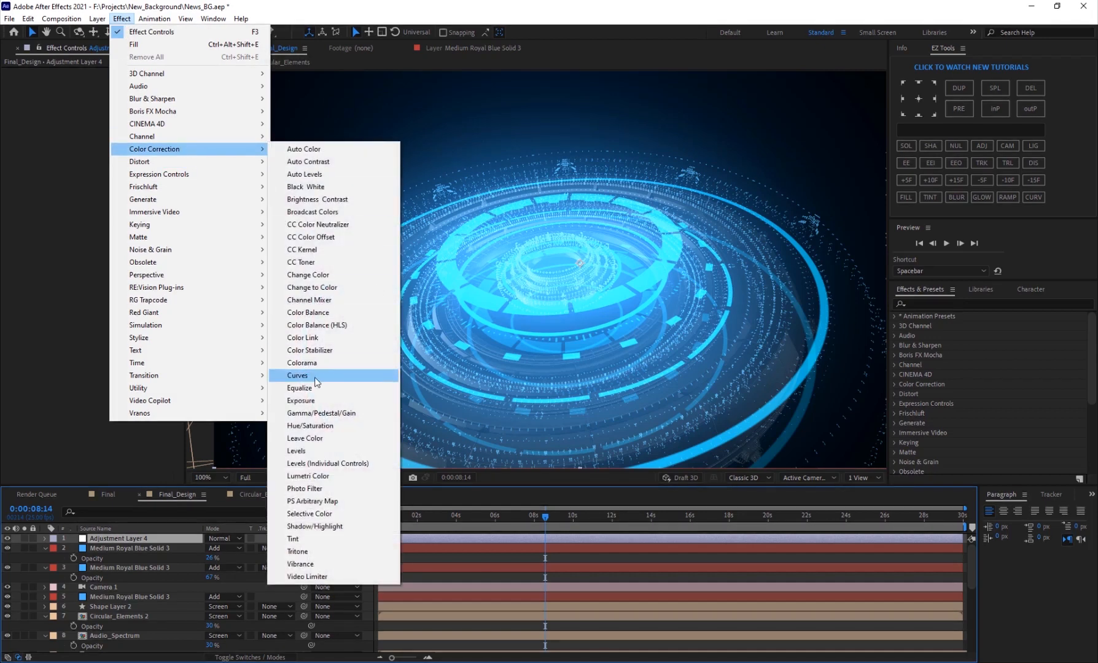
left_click(297, 375)
left_click_drag(105, 180, 78, 231)
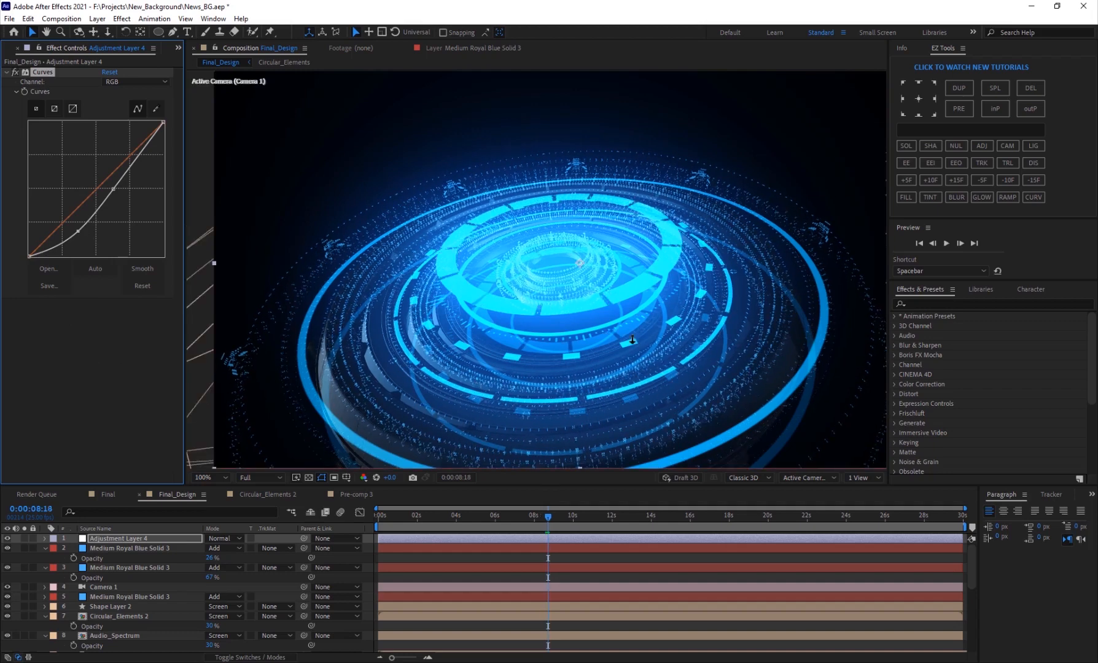
Orbit the camera slightly to give the rings a flatter, more tilted perspective
key("c")
mouse_move(603, 328)
left_mouse_down()
mouse_move(597, 342)
mouse_move(622, 350)
mouse_move(597, 315)
left_mouse_up()
key("period")
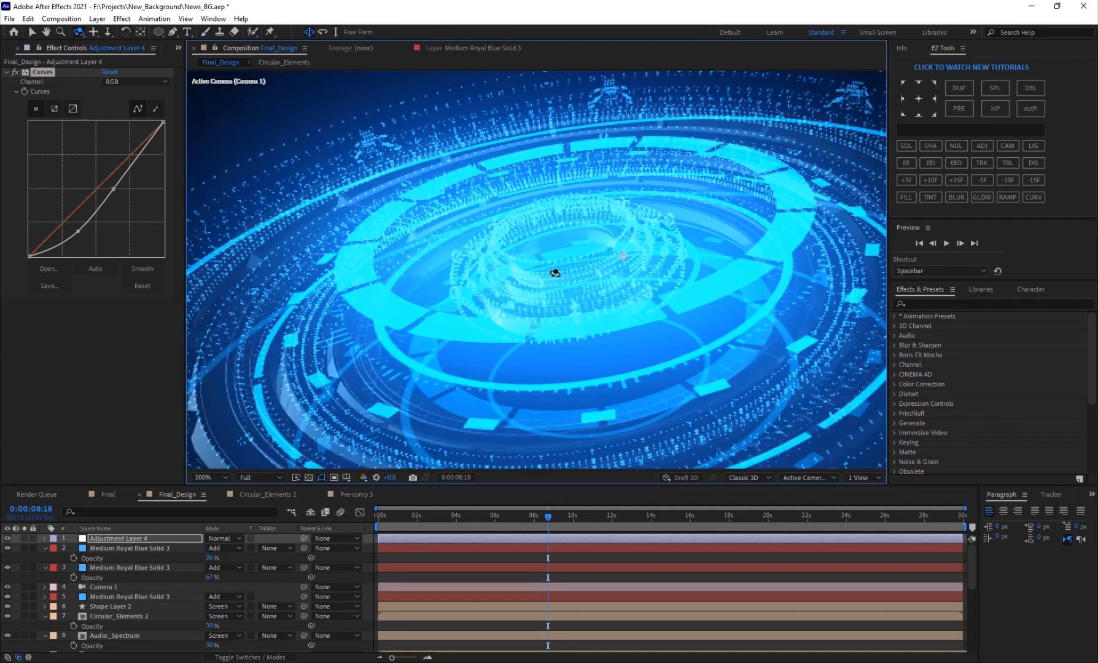
key("comma")
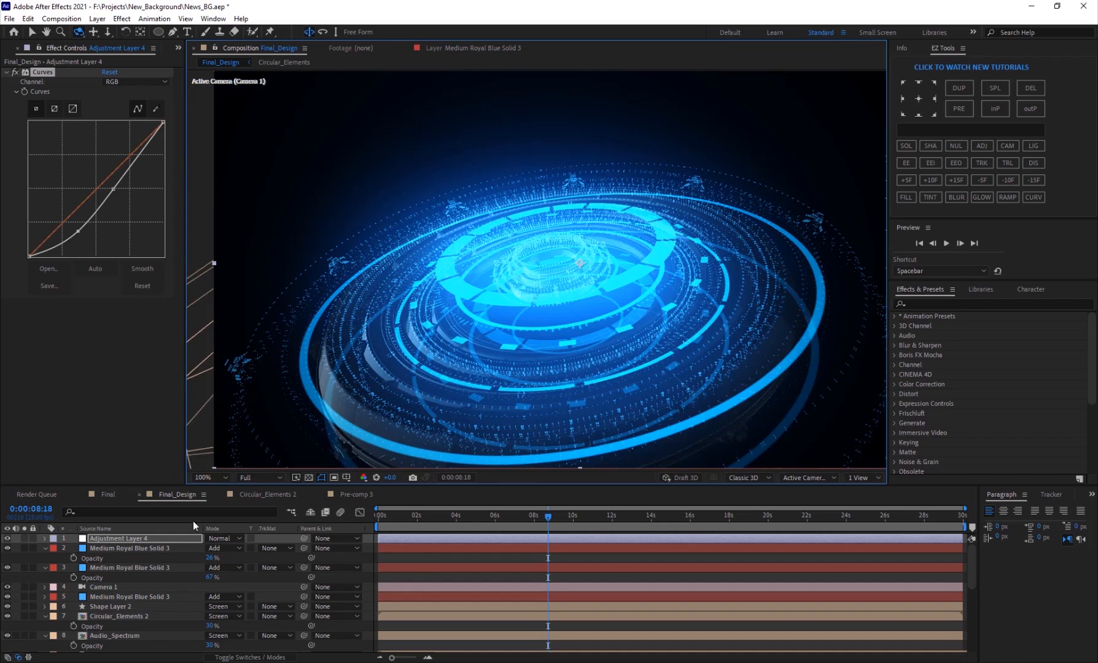
scroll(159, 582, "down", 2)
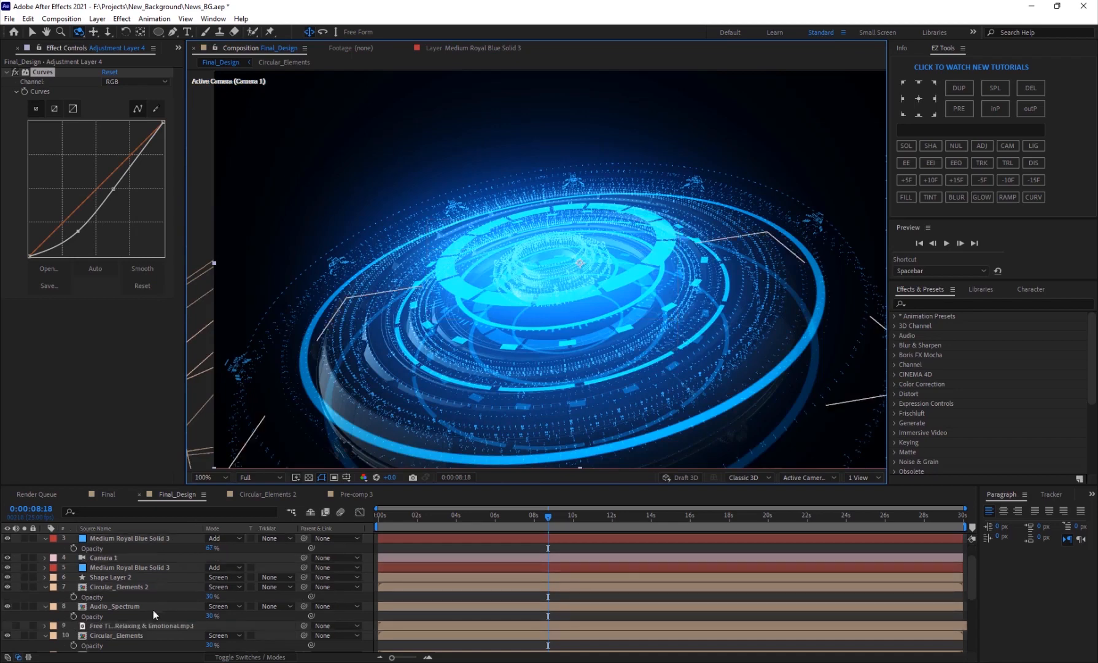
scroll(157, 586, "up", 1)
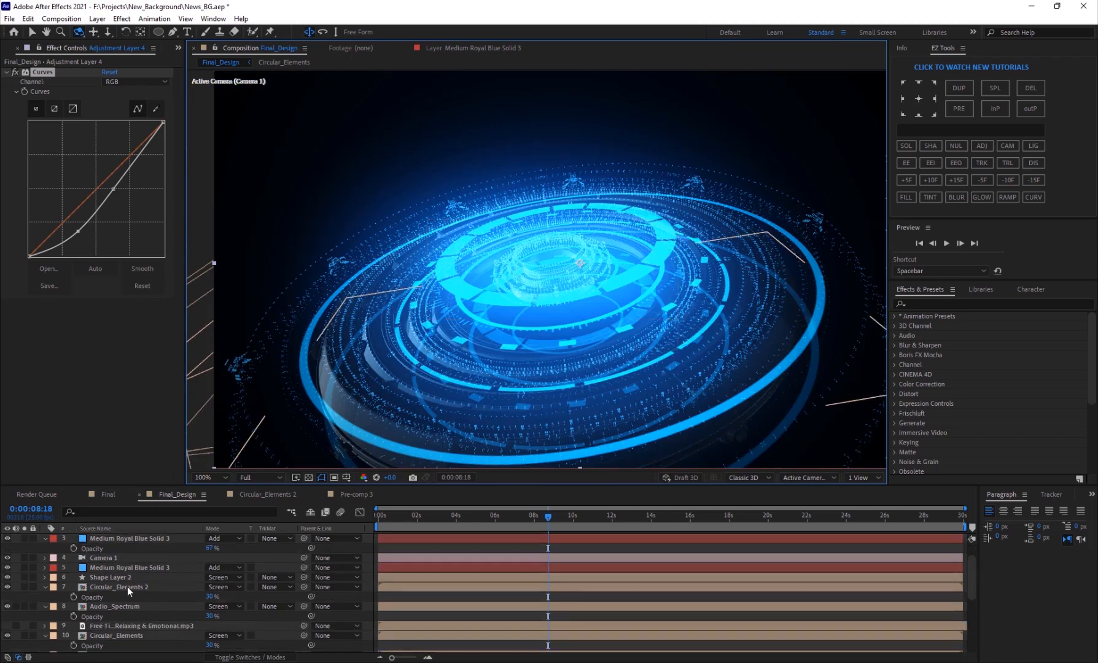
Open the Final composition and examine the finished reference render up close
left_click(107, 494)
key("comma")
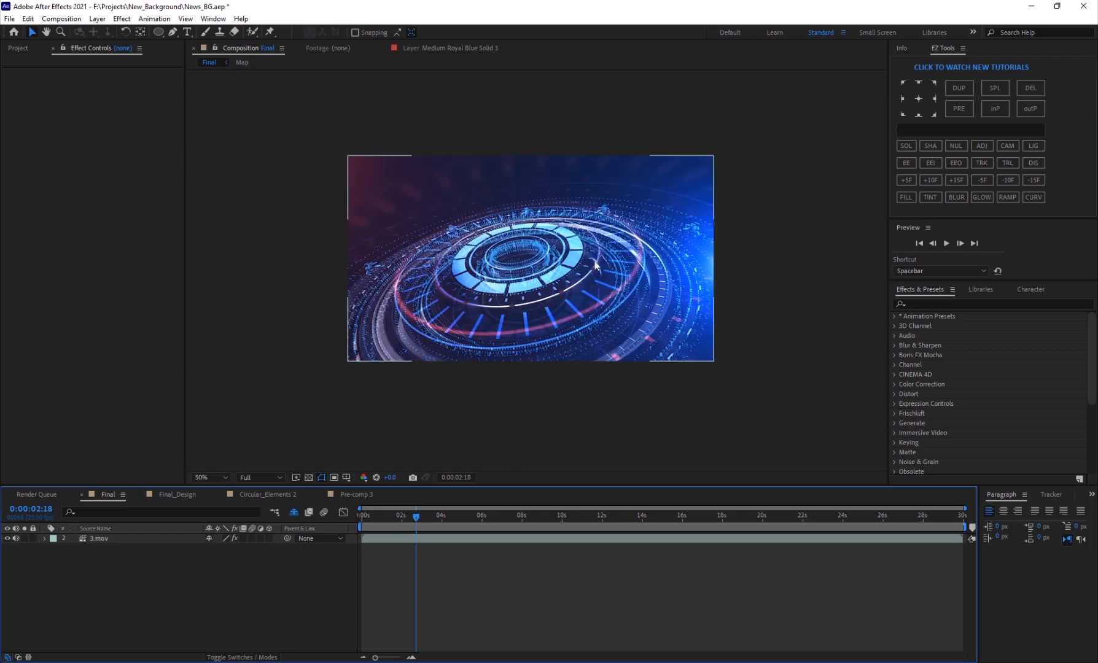
key("period")
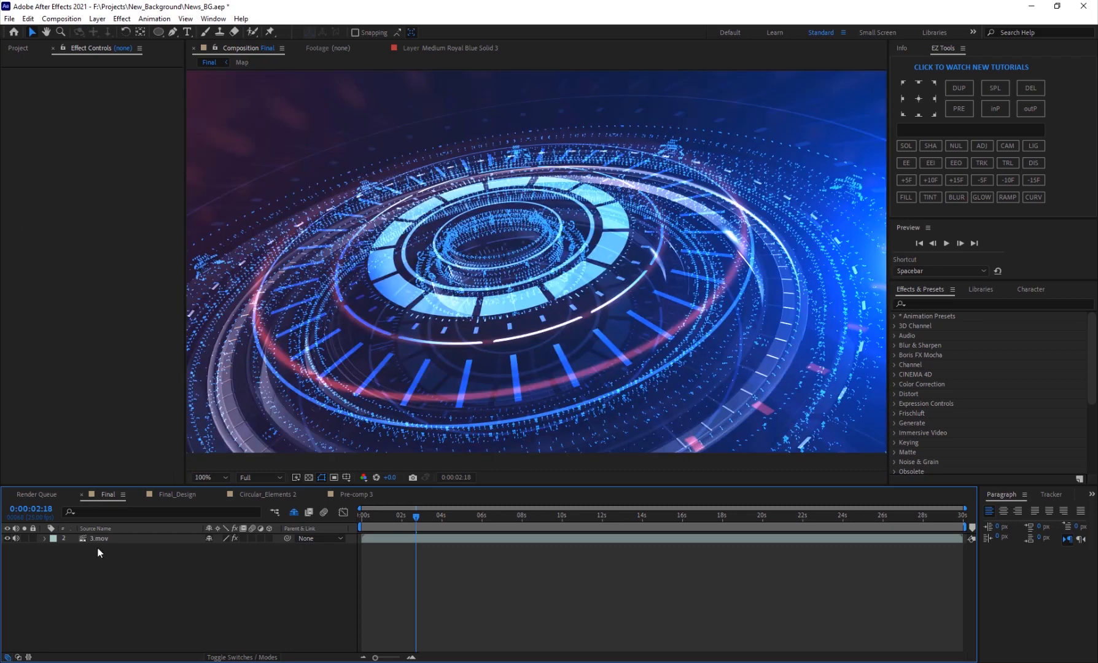
Return to Final_Design and hide the blue solid directly below Camera 1
left_click(177, 495)
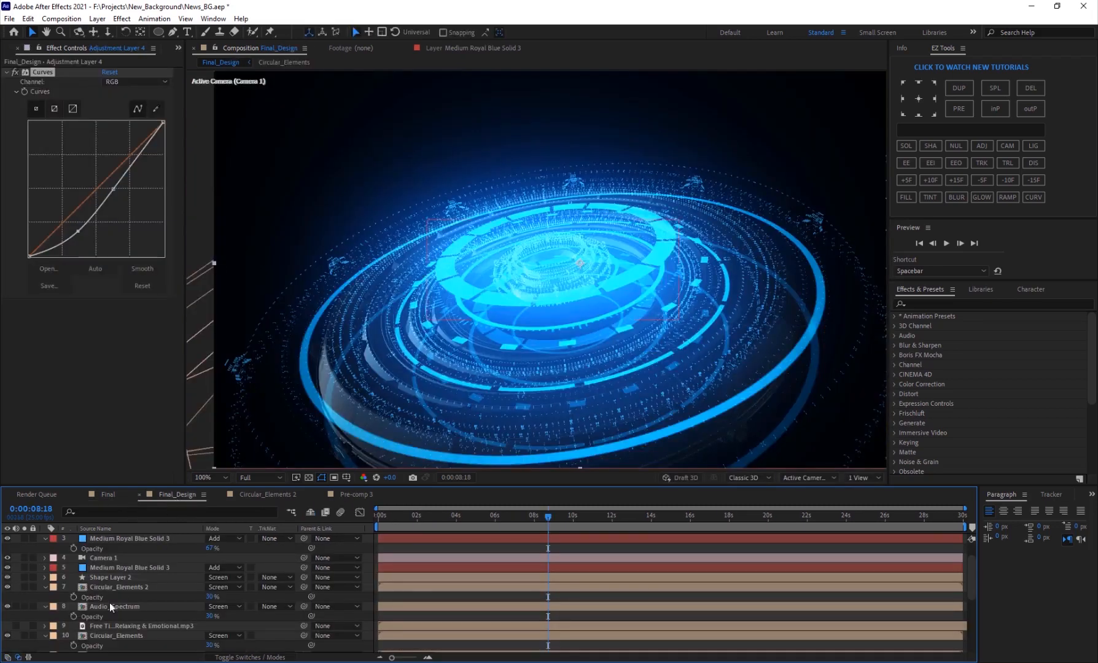
left_click(130, 568)
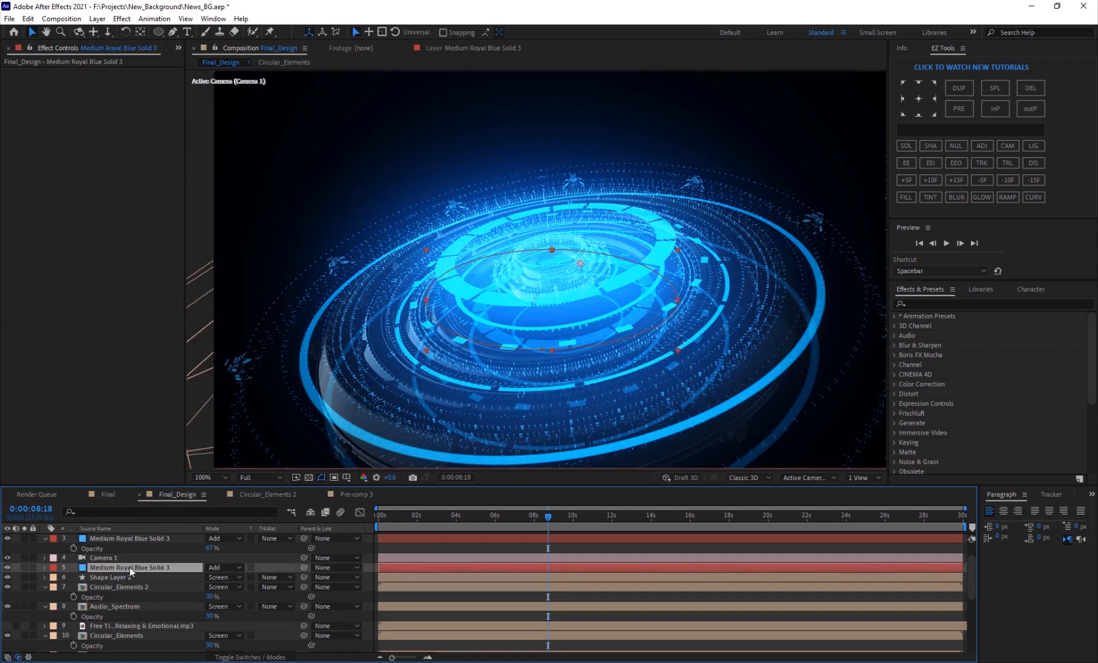
left_click(8, 568)
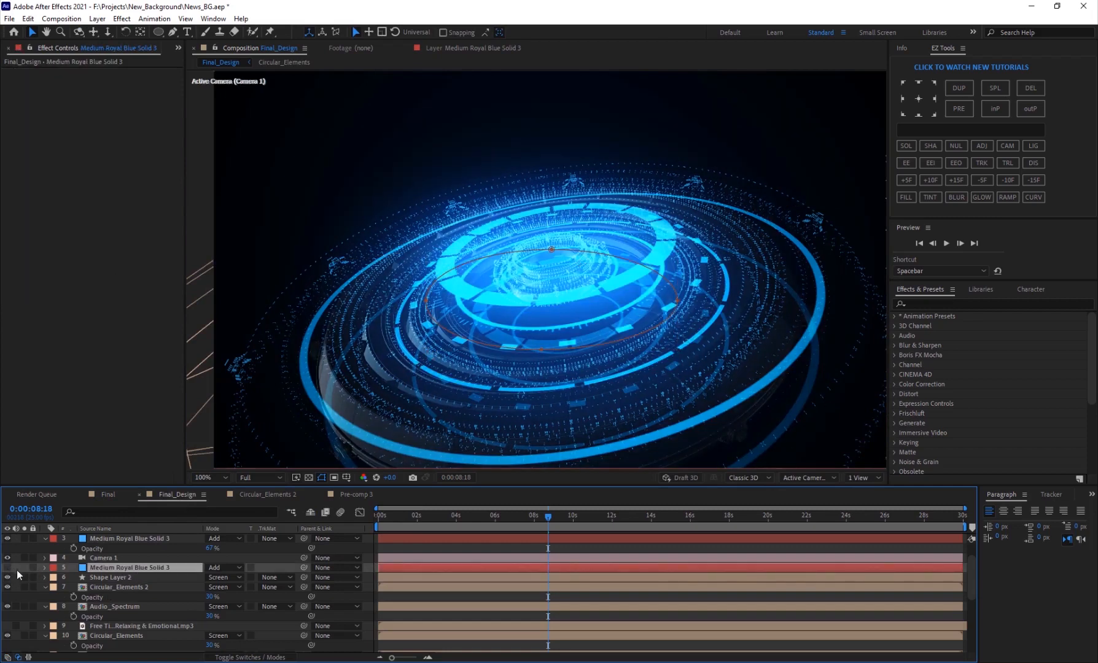
scroll(103, 579, "down", 3)
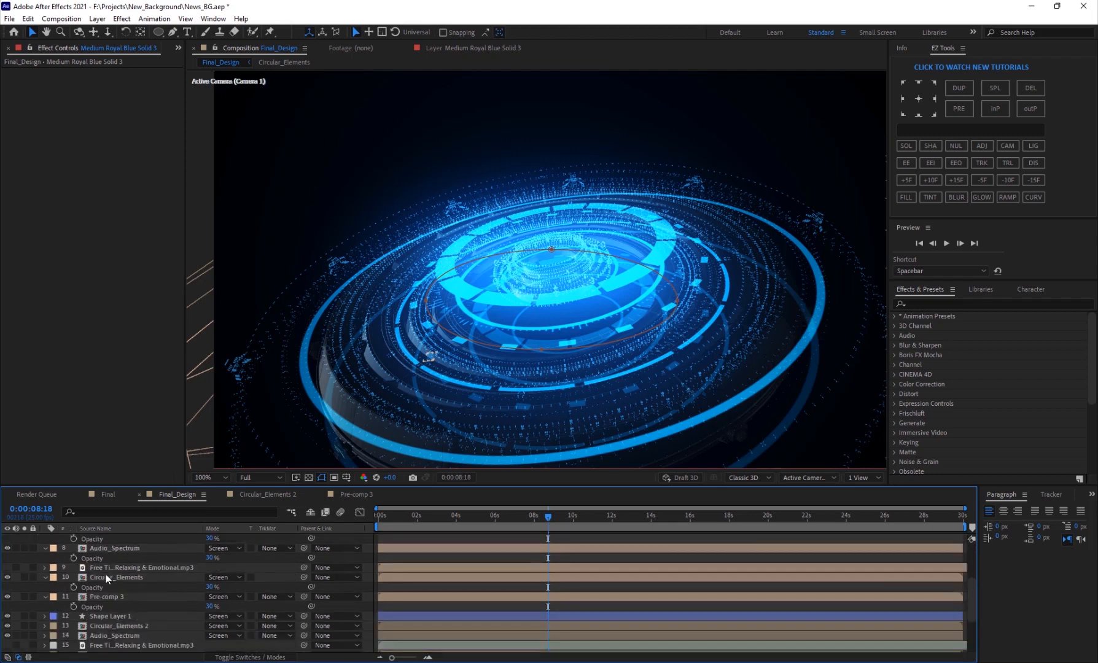
Lower the opacity of the blue solid directly above Camera 1 to 39%
scroll(106, 574, "up", 5)
left_click(121, 568)
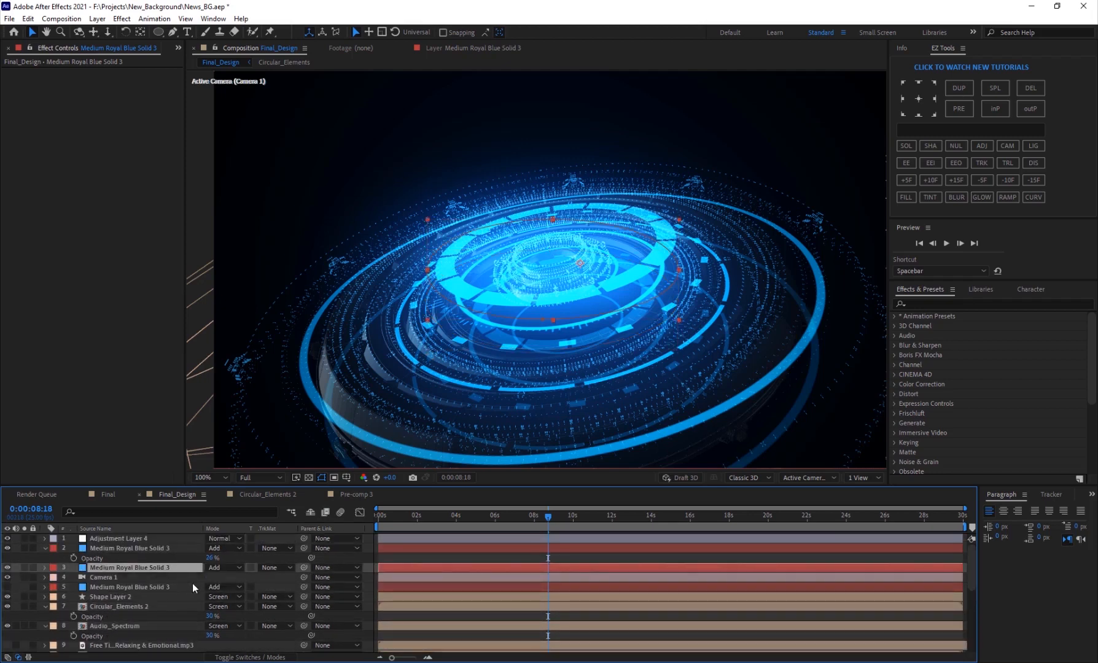
key("t")
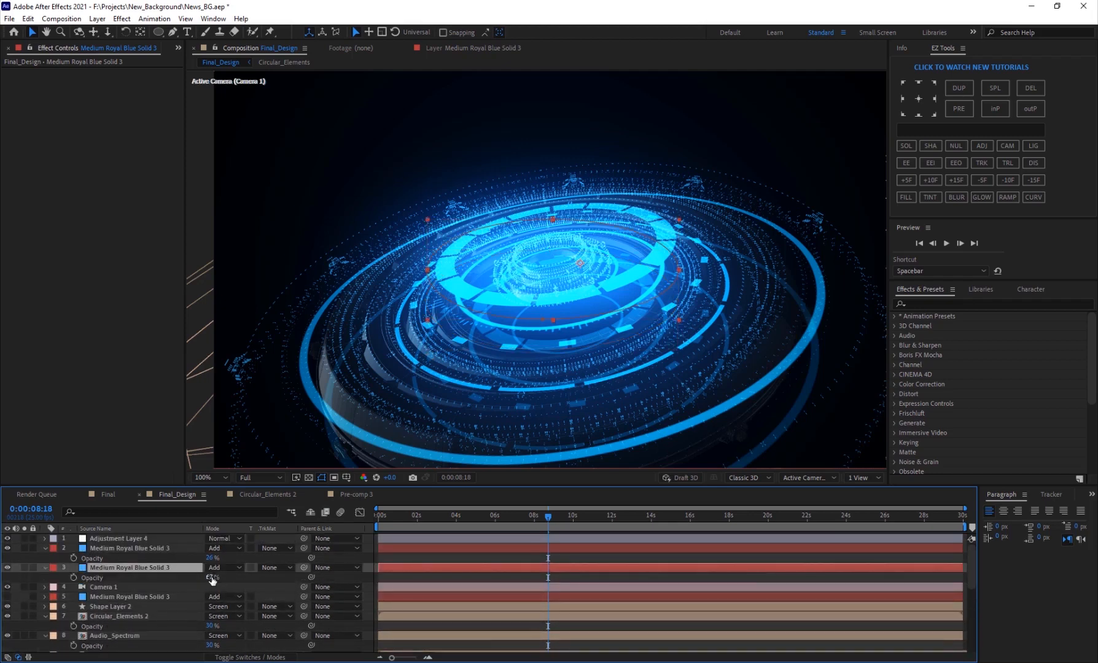
left_click_drag(212, 581, 196, 577)
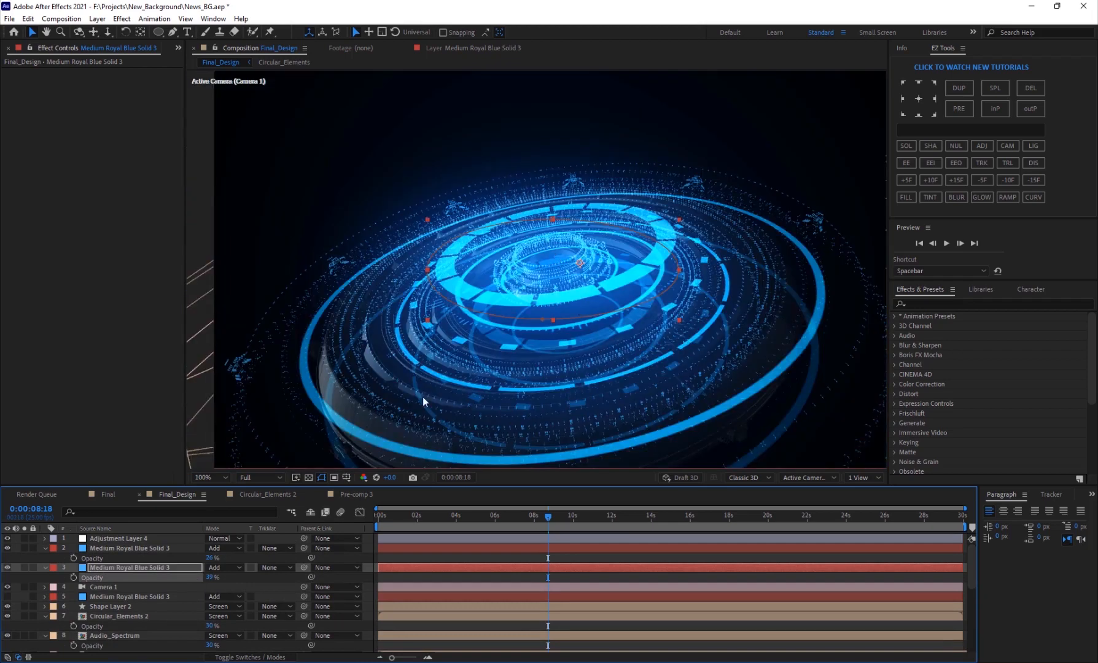
Compare the current design with the reference render in the Final composition and return to Final_Design
left_click(125, 607)
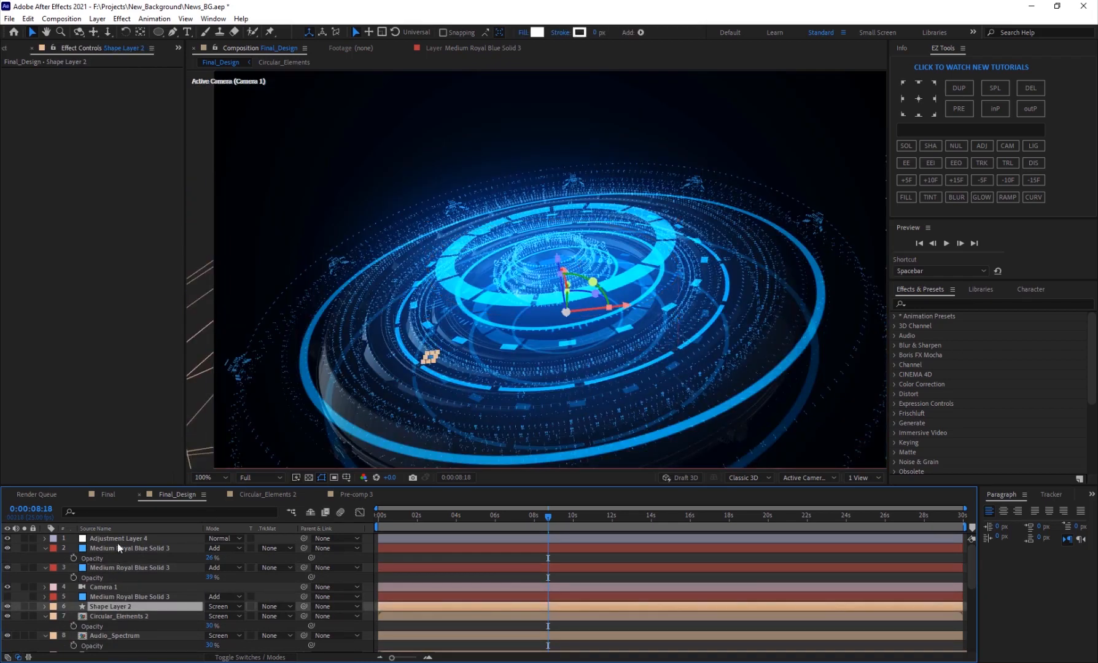
left_click(100, 493)
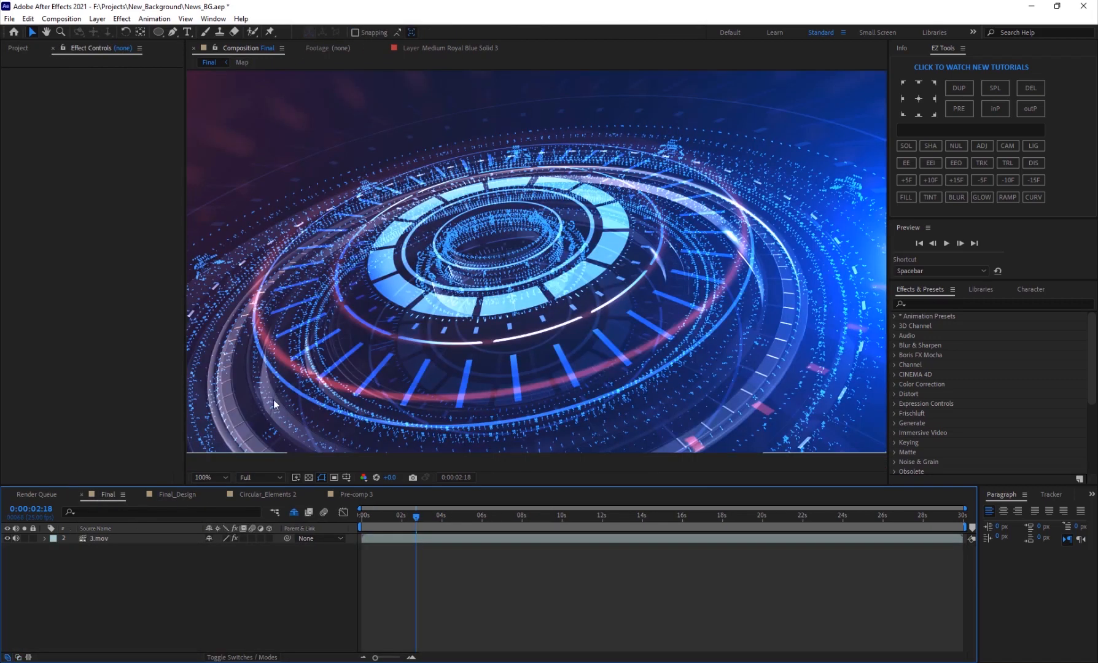
left_click(178, 495)
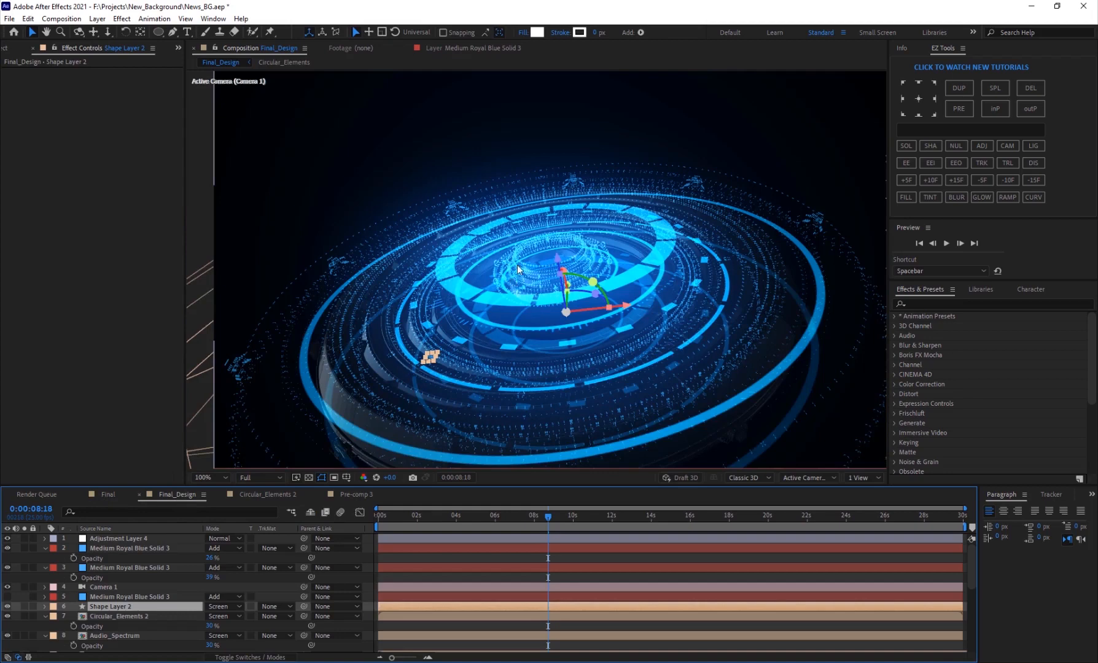
Create a black 1280 x 720 px solid named OF directly above the topmost blue solid
left_click(160, 569)
left_click(151, 548)
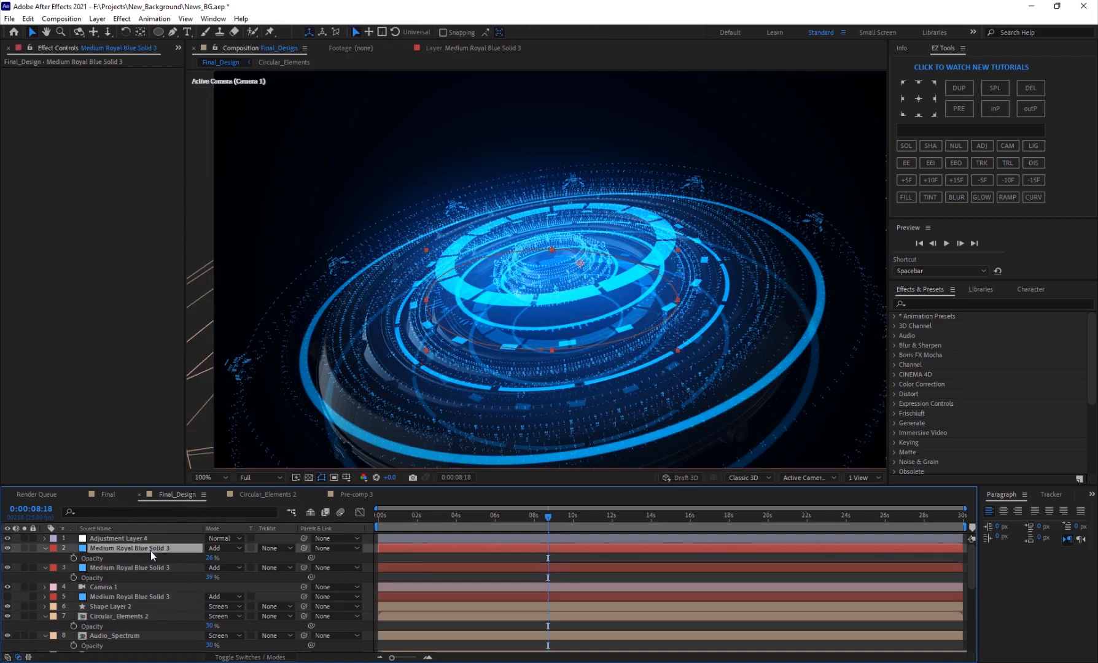
key("ctrl+y")
left_click(542, 406)
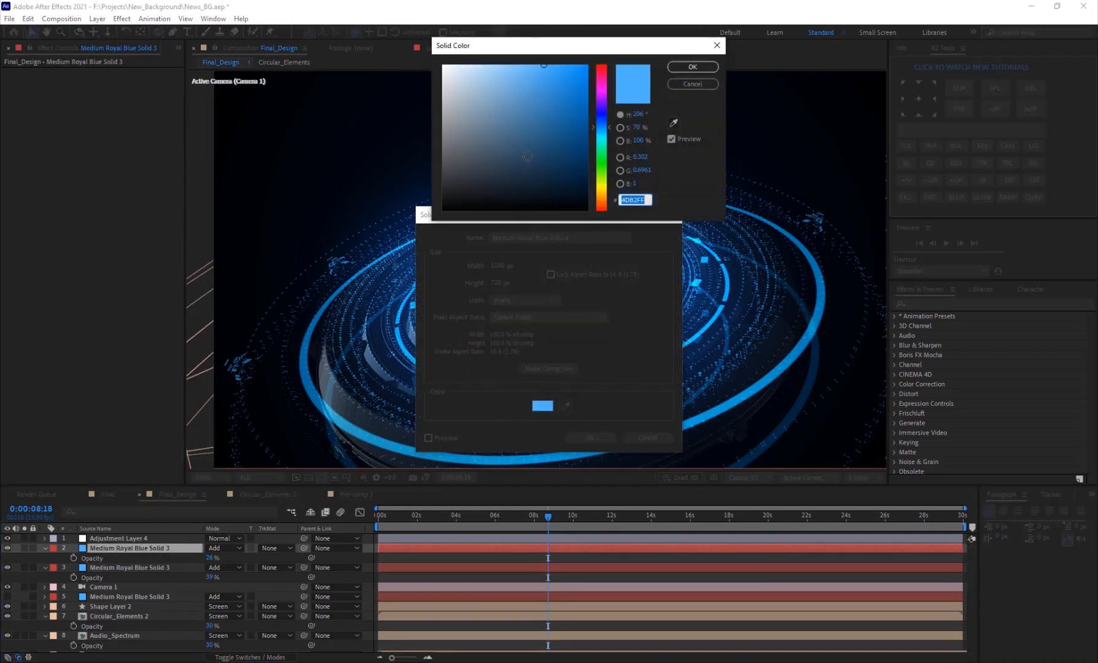
left_click_drag(571, 185, 754, 340)
key("Return")
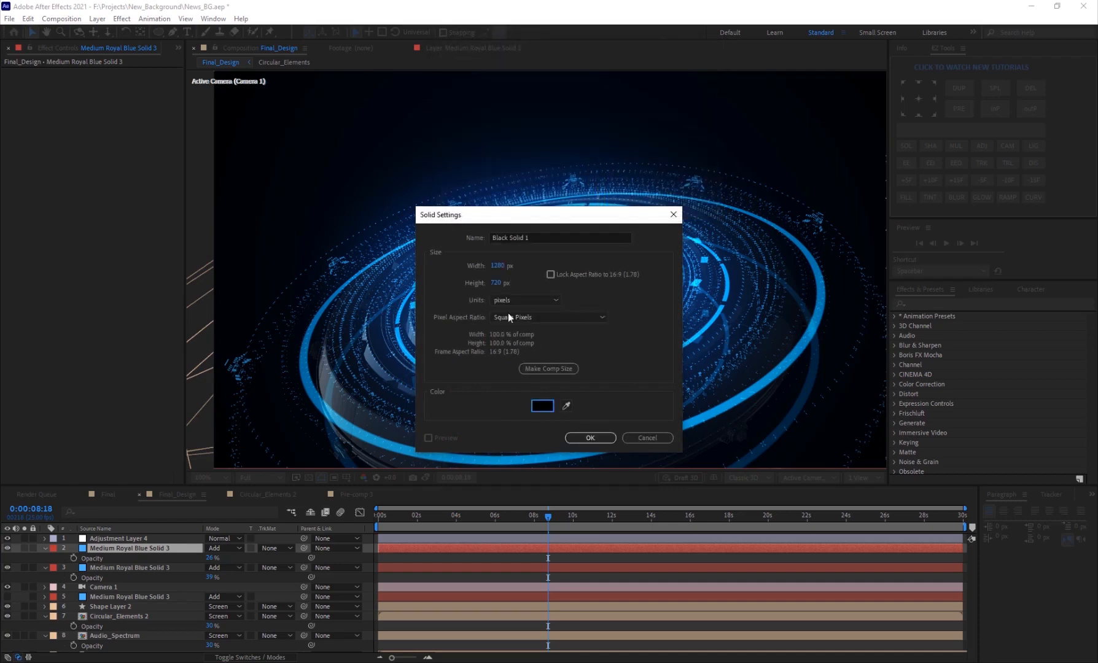
left_click(543, 237)
type("OF")
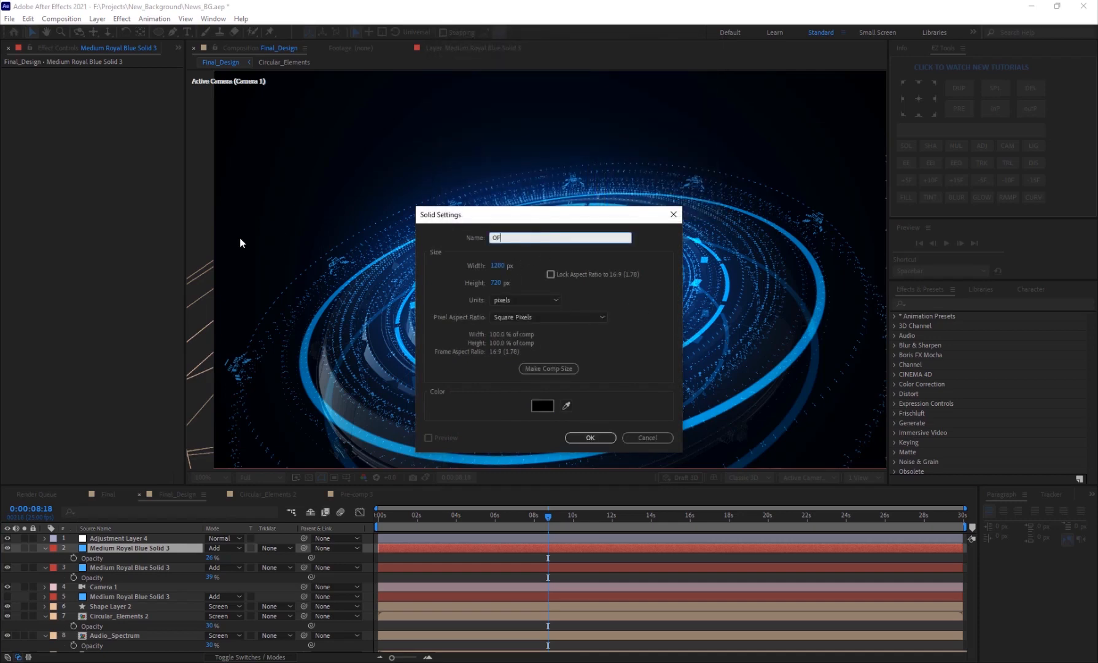
key("Return")
Apply the Video Copilot Optical Flares effect to the OF solid
left_click(122, 19)
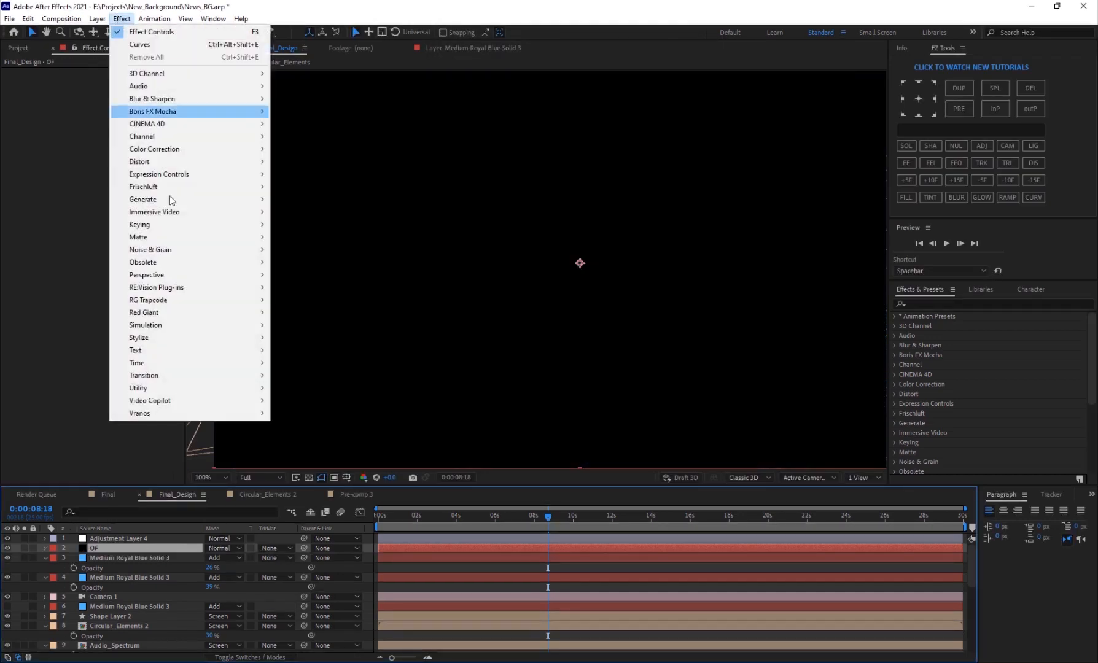
mouse_move(184, 401)
left_click(323, 427)
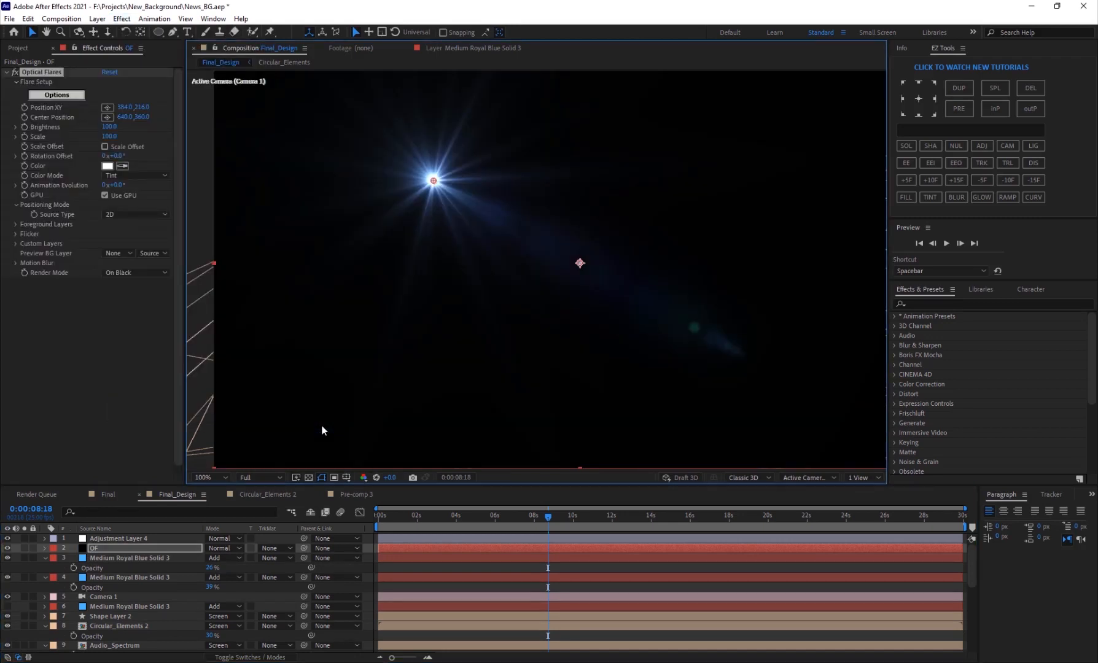
Replace the default Optical Flares elements with a single Glow object and enlarge its scale
left_click(67, 97)
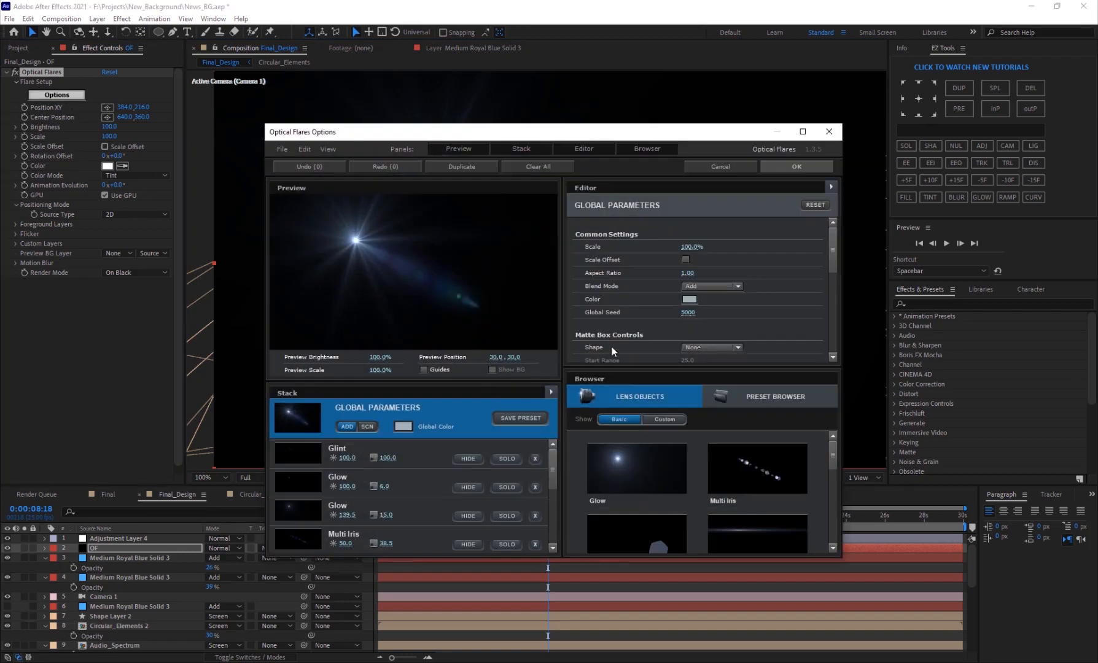
left_click(541, 167)
left_click(589, 359)
left_click(635, 468)
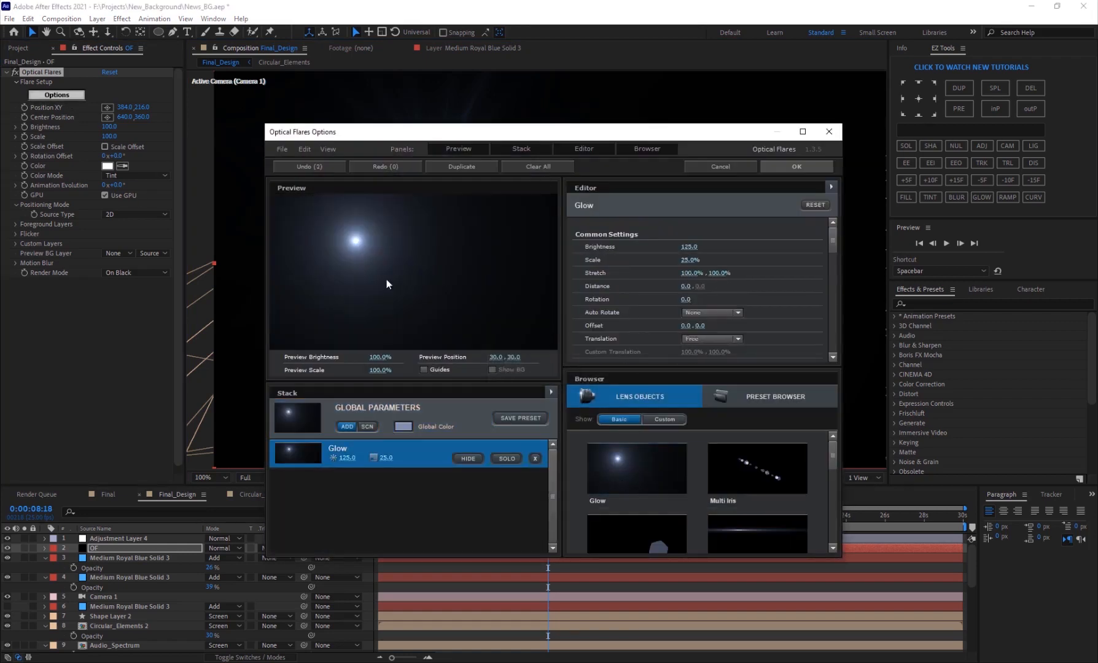
left_click_drag(412, 279, 407, 263)
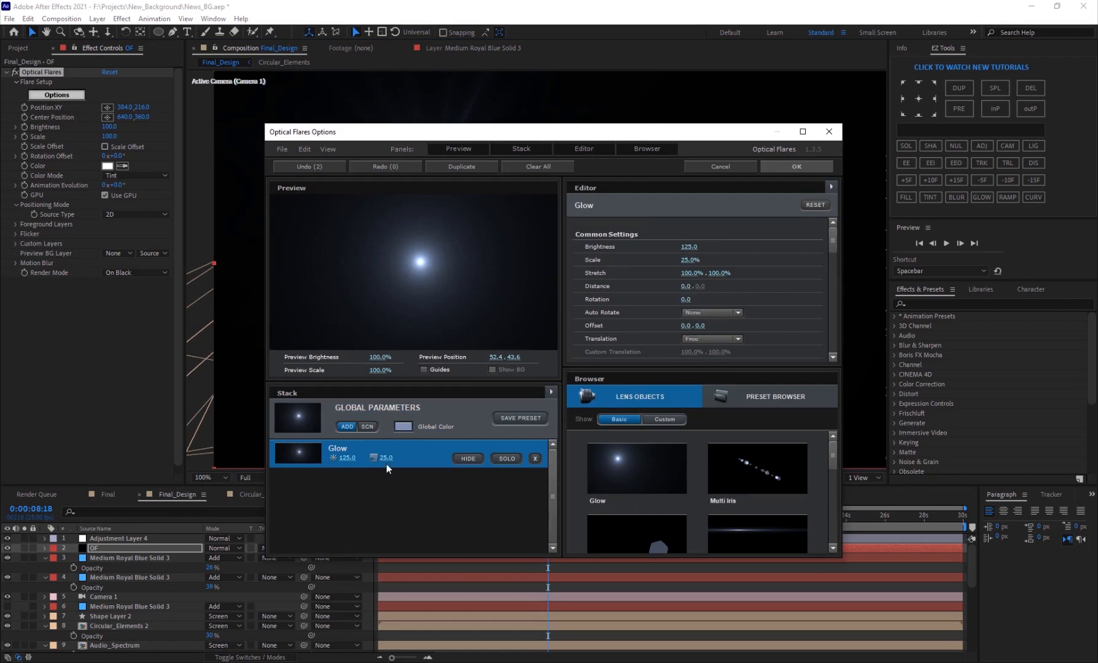
left_click_drag(386, 463, 410, 463)
left_click(763, 166)
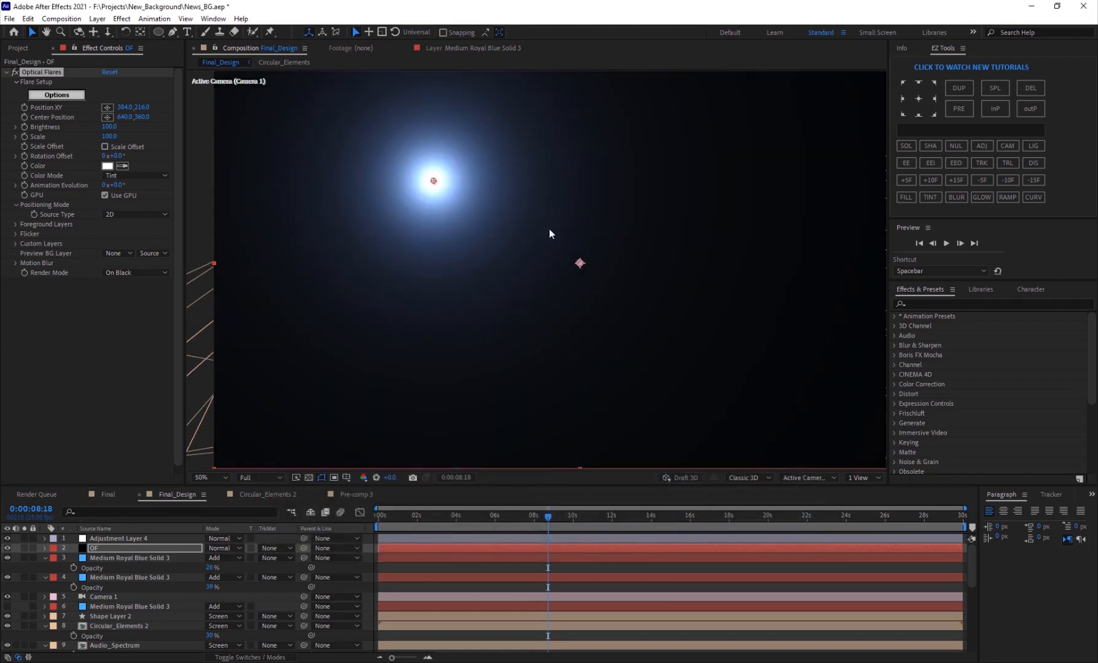
Move the flare to the centre of the frame and set the OF layer's blend mode to Add
left_click_drag(484, 228, 559, 269)
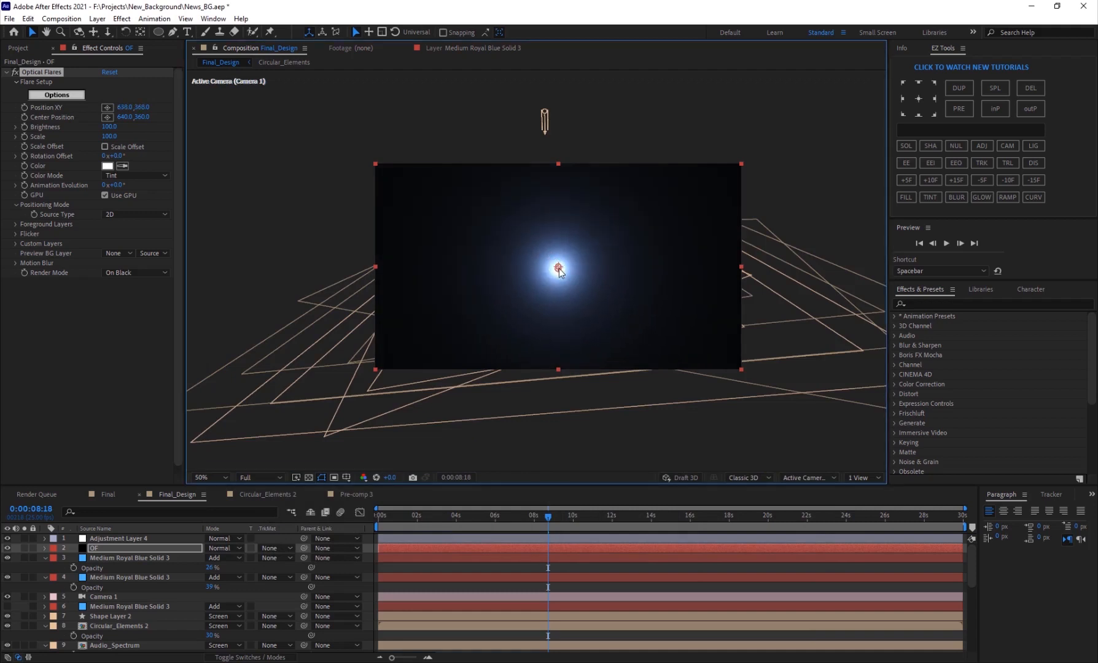
scroll(532, 270, "up", 2)
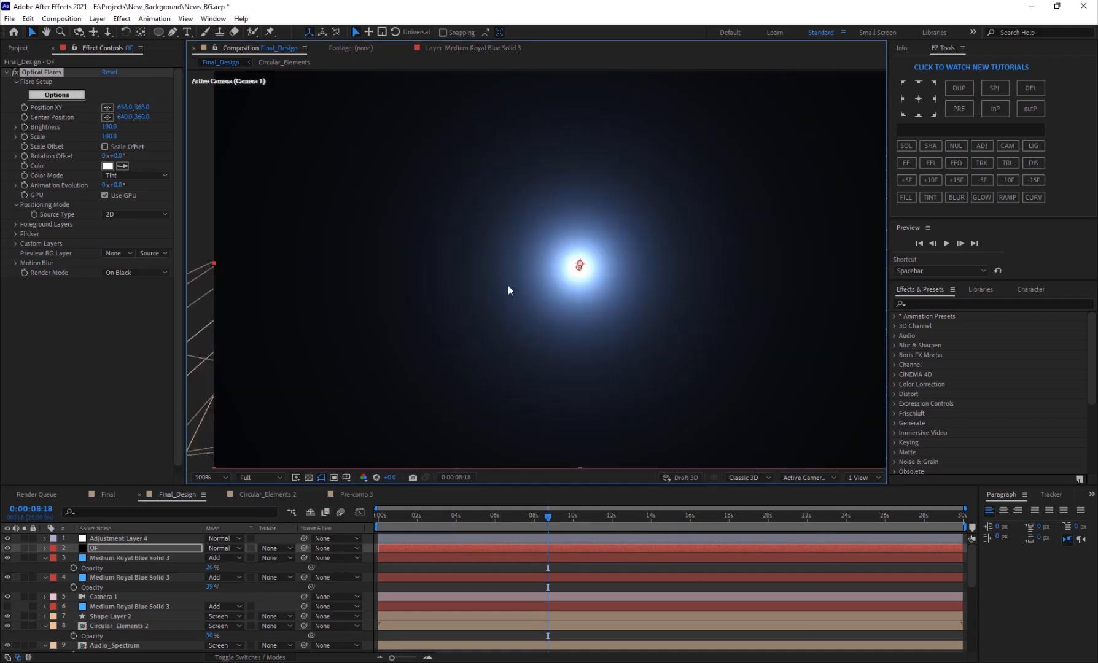
left_click(237, 549)
left_click(245, 162)
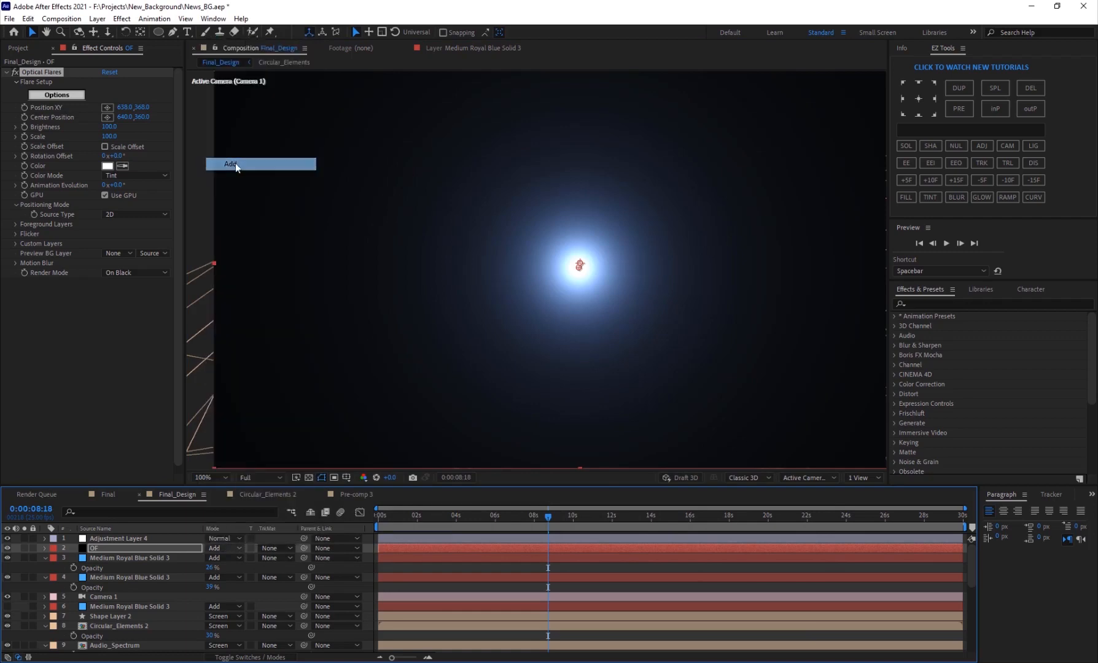
Move the flare's centre and source outside the frame's lower-right edge, at about 1356, 536, and set its scale to 280
scroll(559, 295, "down", 2)
left_click_drag(563, 269, 760, 312)
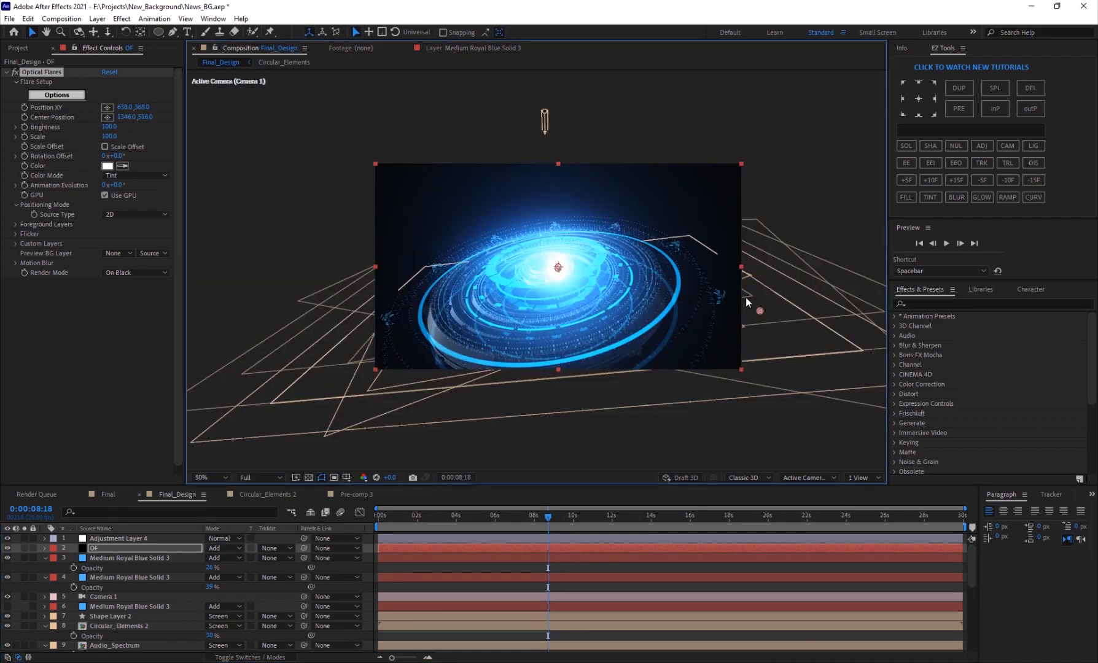
left_click_drag(558, 267, 762, 316)
left_click_drag(110, 137, 125, 138)
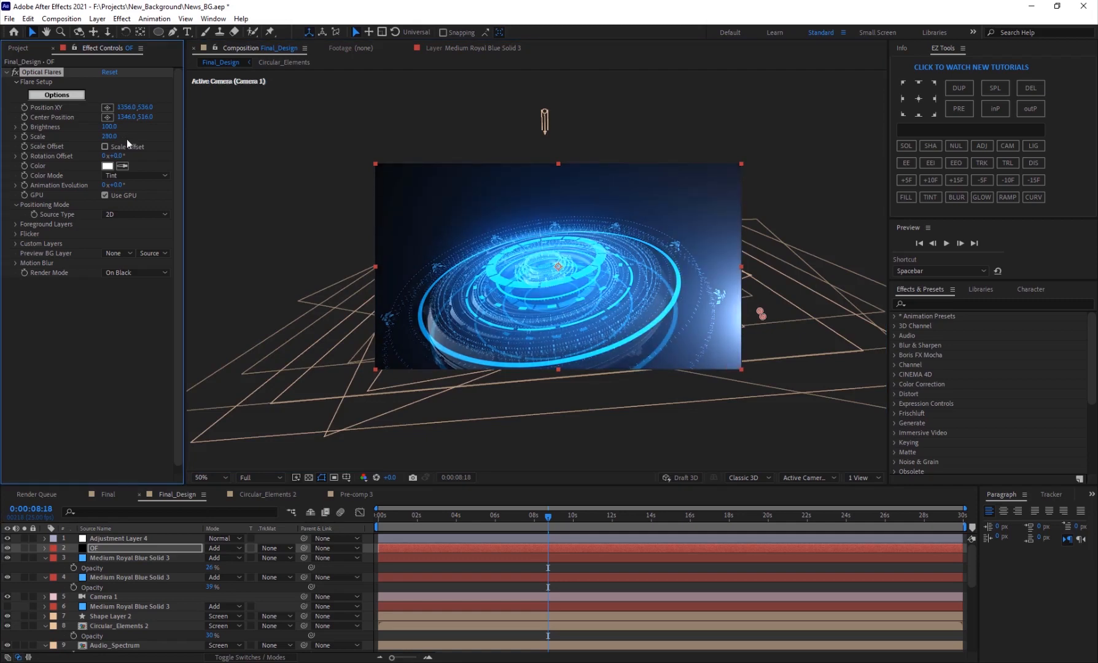
key("slash")
Apply Curves to the OF layer and shape the RGB curve into an S for more contrast
left_click(122, 18)
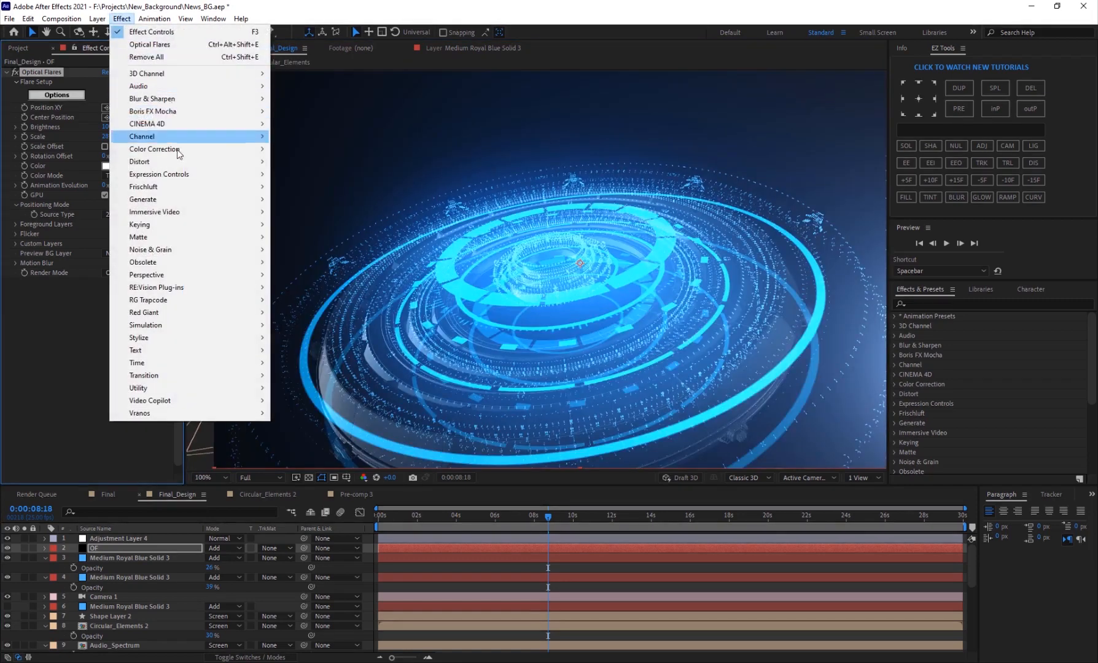
mouse_move(184, 149)
left_click(297, 376)
scroll(691, 327, "down", 2)
left_click_drag(108, 363, 108, 355)
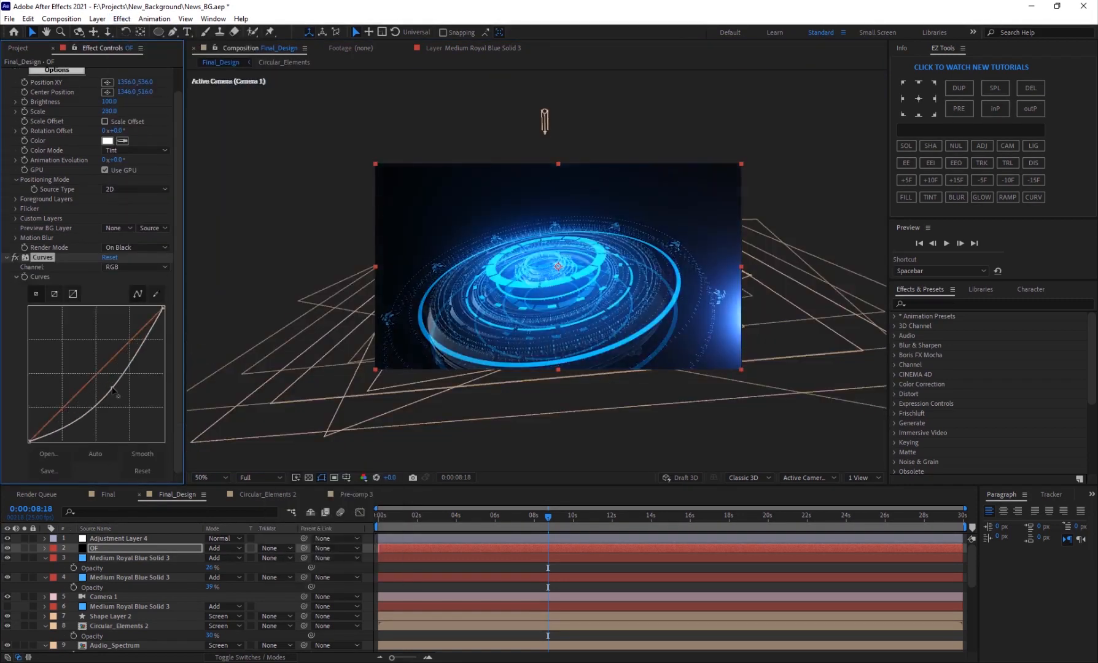
left_click_drag(70, 400, 70, 414)
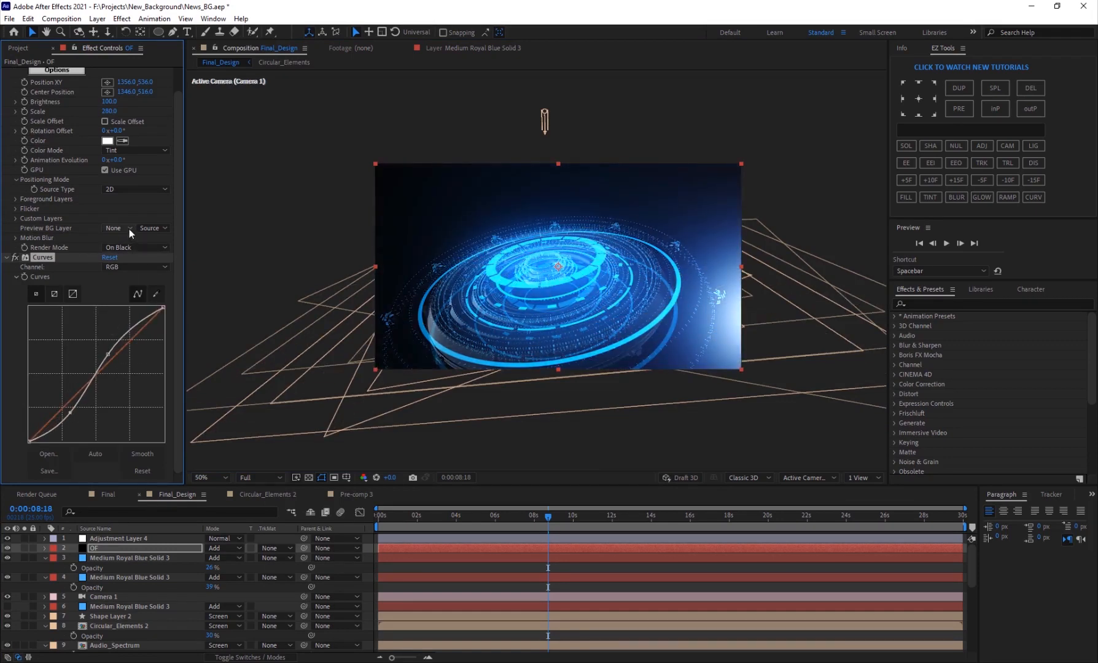
Set the Optical Flares colour on the OF layer to muted blue 5470A2
left_click(107, 142)
left_click(600, 122)
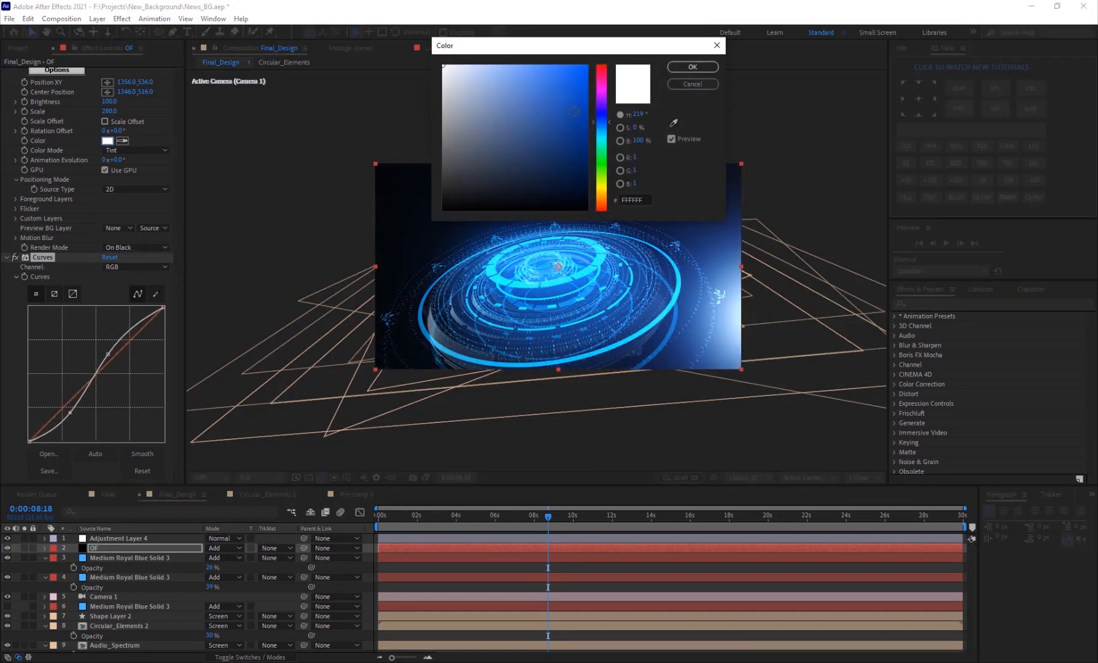
mouse_move(537, 90)
left_mouse_down()
mouse_move(533, 63)
mouse_move(498, 95)
mouse_move(493, 114)
mouse_move(522, 116)
mouse_move(512, 118)
left_mouse_up()
left_click(696, 67)
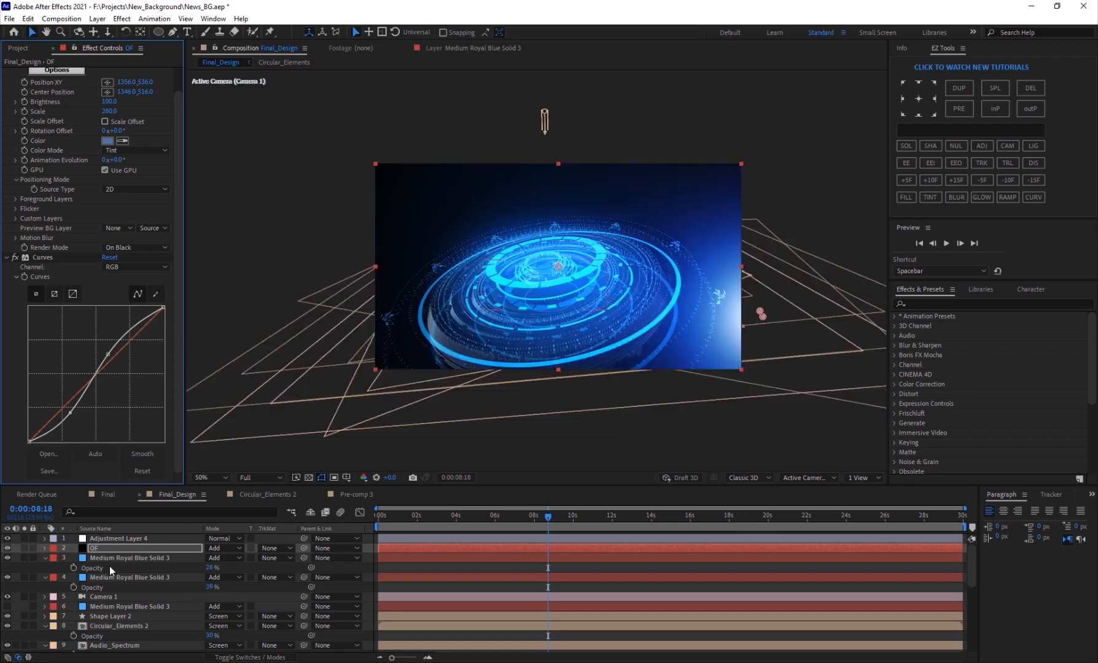
key("Return")
Duplicate the OF layer and place the copy's flare outside the frame's upper-left corner, at about -192, -52
key("ctrl+d")
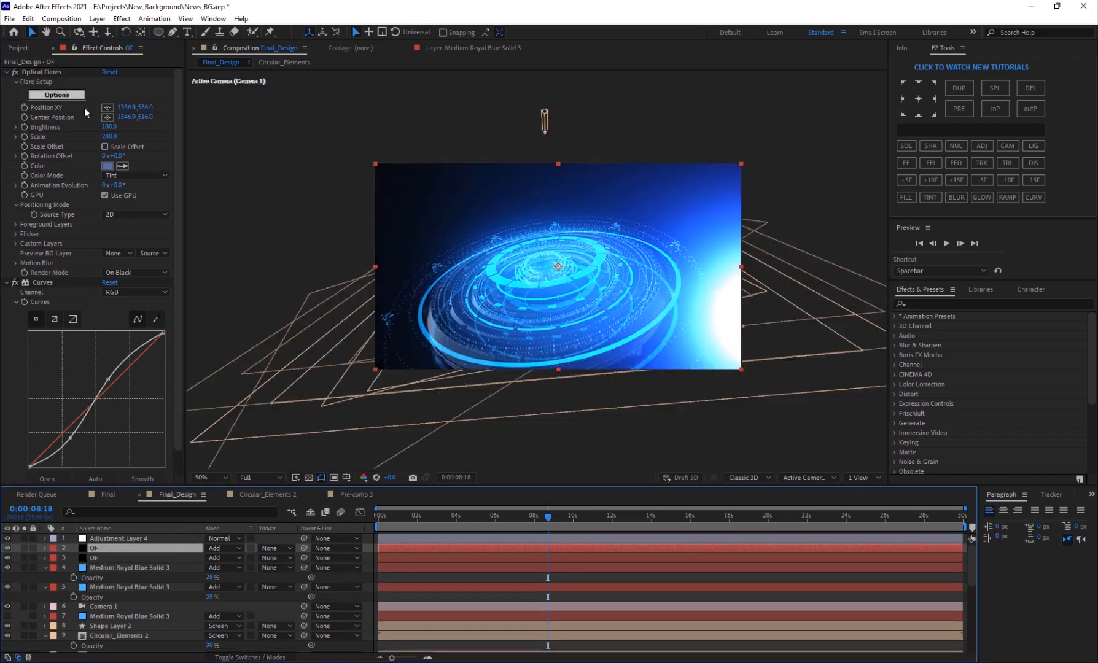
left_click(107, 107)
left_click(320, 148)
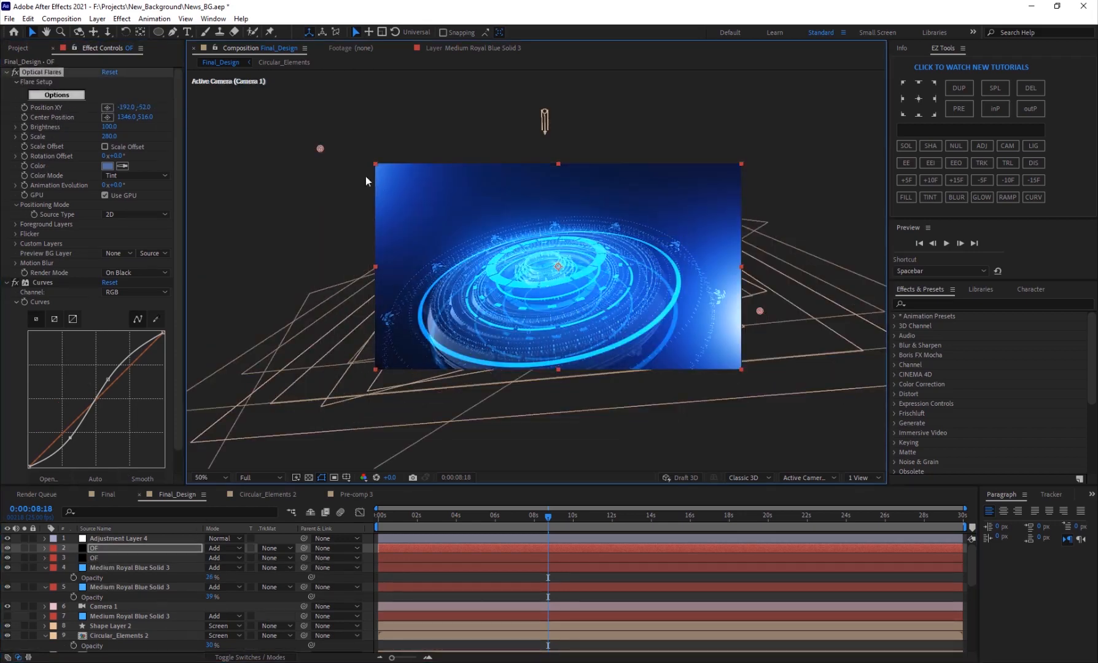
Change the duplicated flare's colour to muted red A2545F and set its brightness to 130
left_click(111, 166)
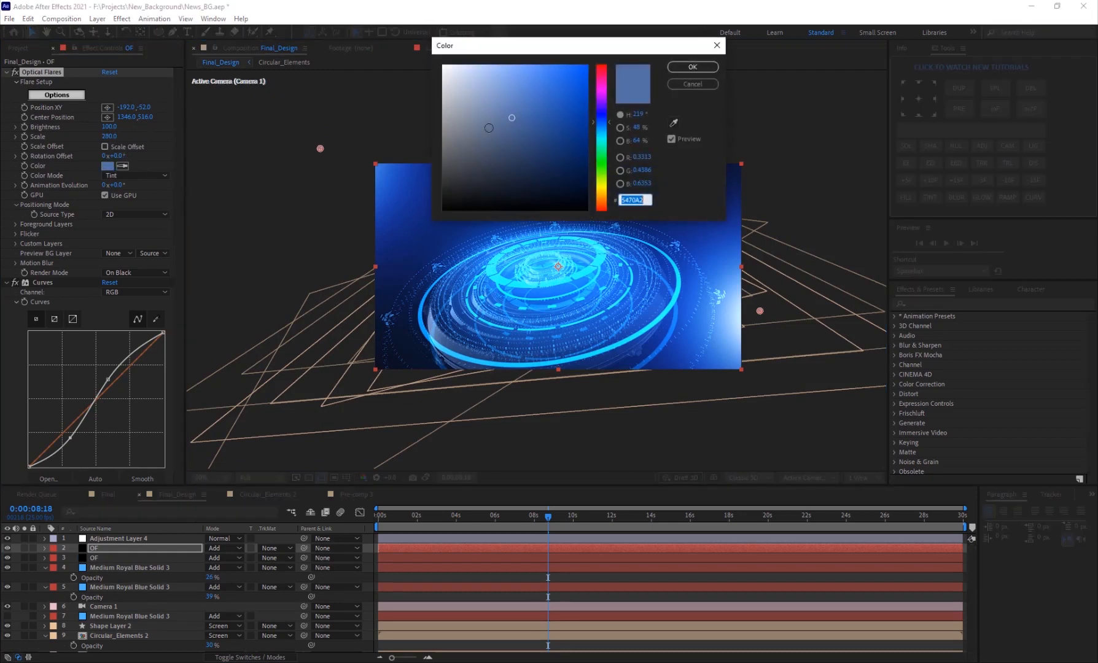
left_click(598, 67)
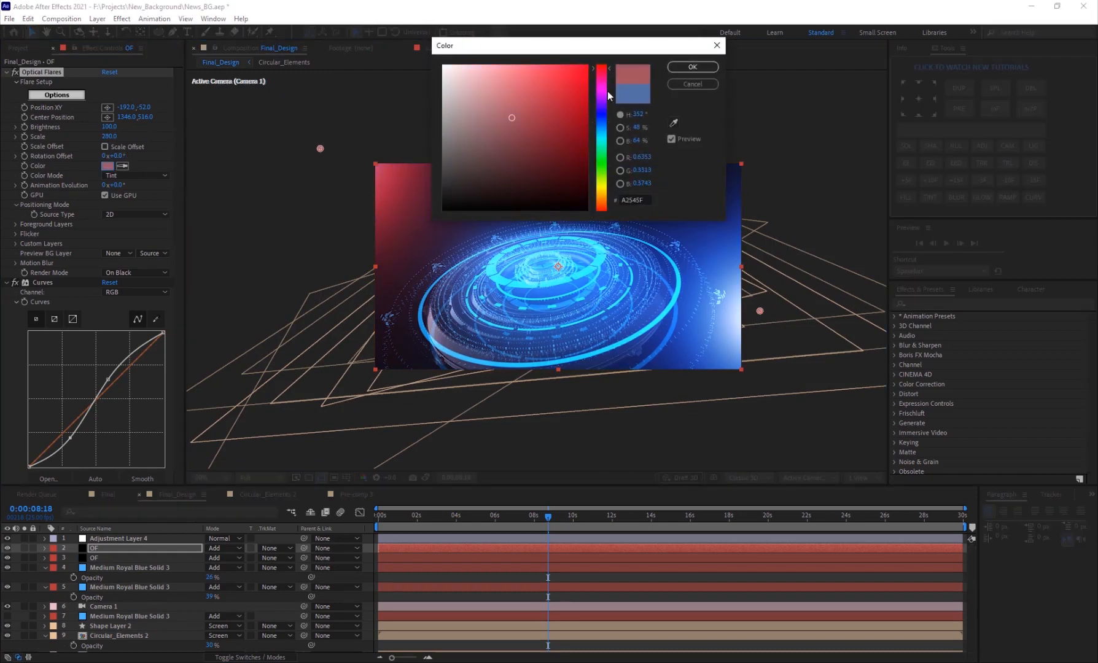
left_click(693, 67)
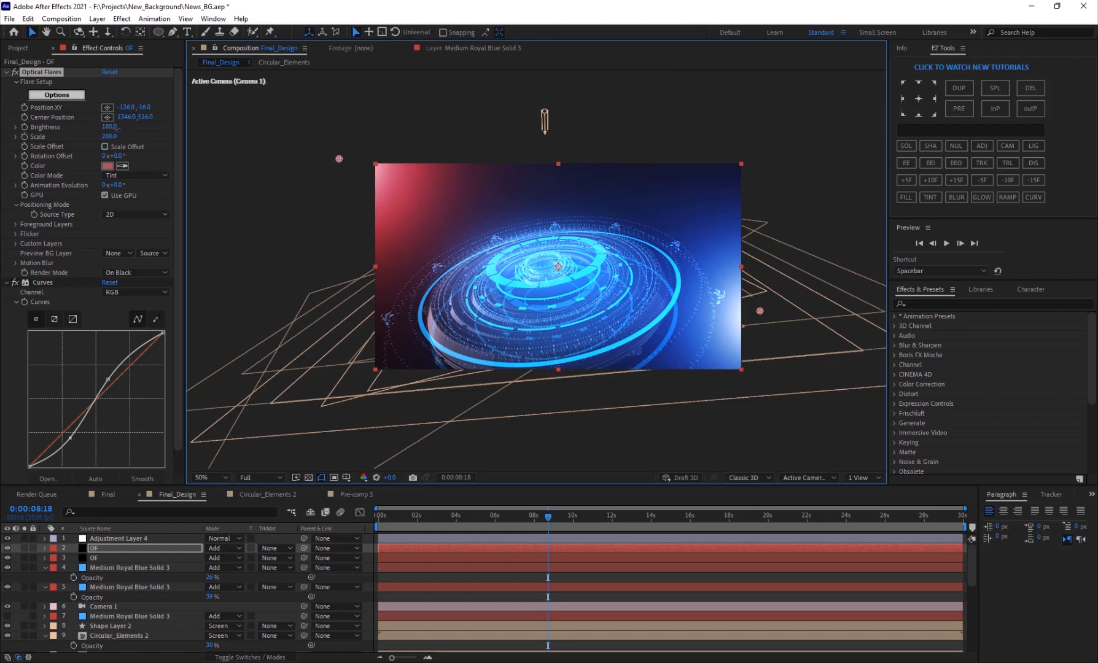
left_click_drag(117, 128, 118, 128)
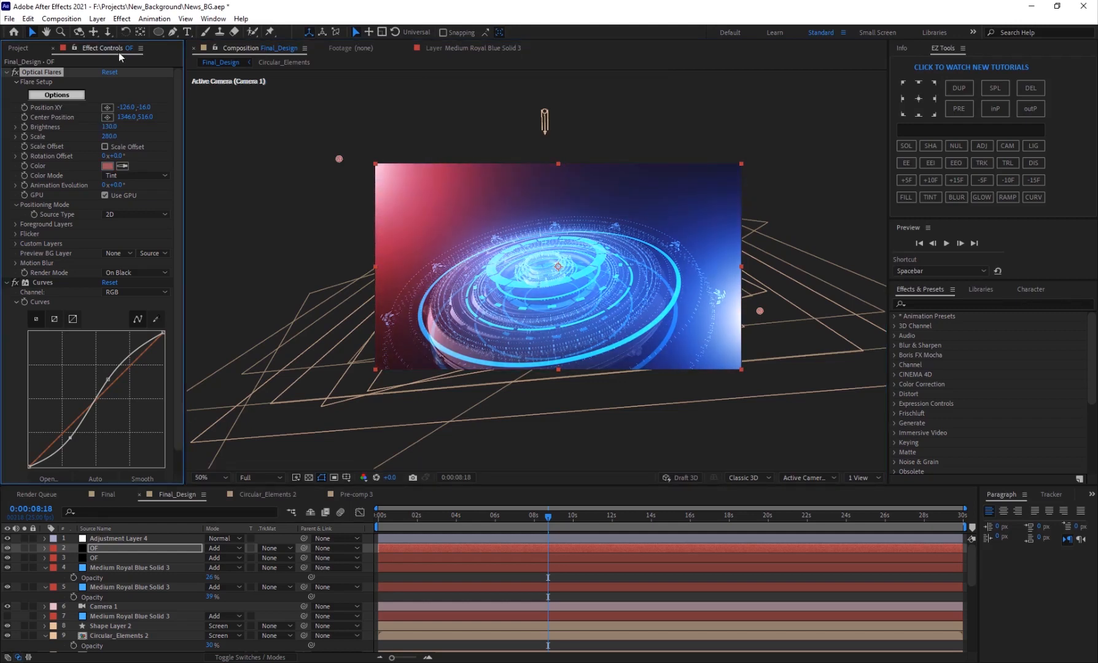
Apply Gaussian Blur to the red flare layer with a blurriness of about 108 and repeated edge pixels
left_click(121, 19)
mouse_move(184, 99)
left_click(307, 237)
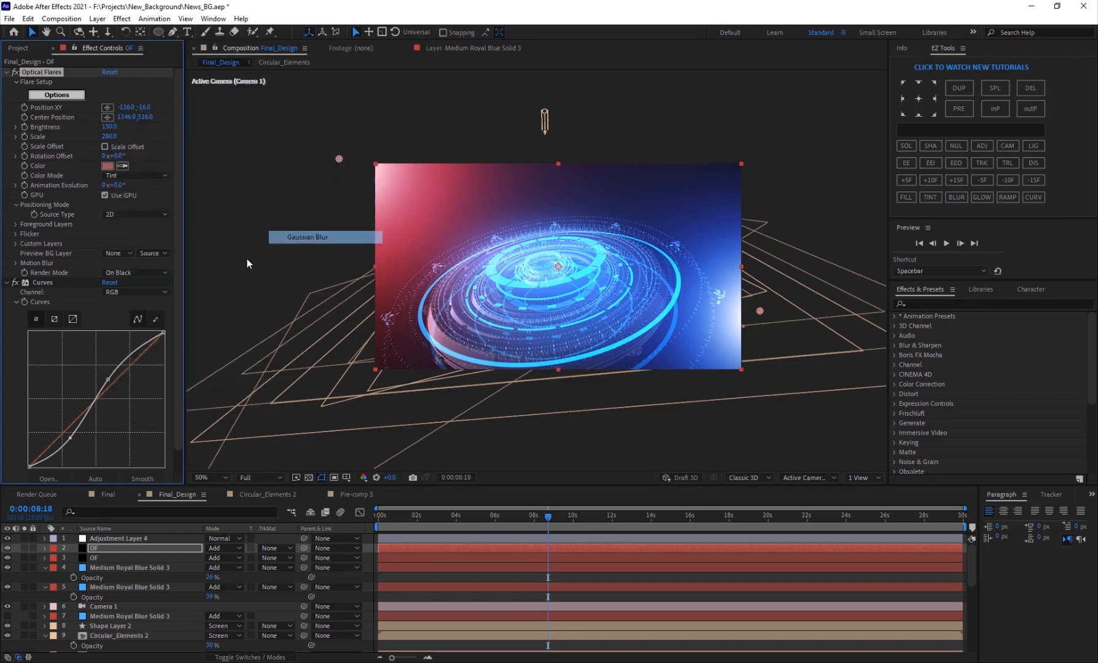
left_click_drag(275, 460, 703, 436)
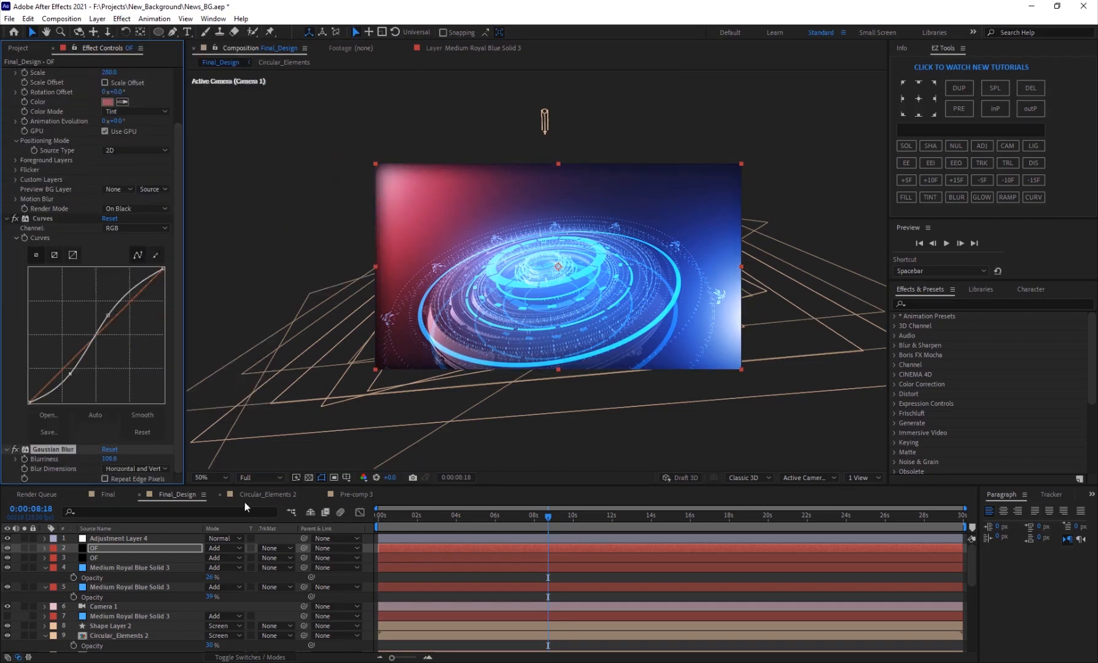
left_click(133, 477)
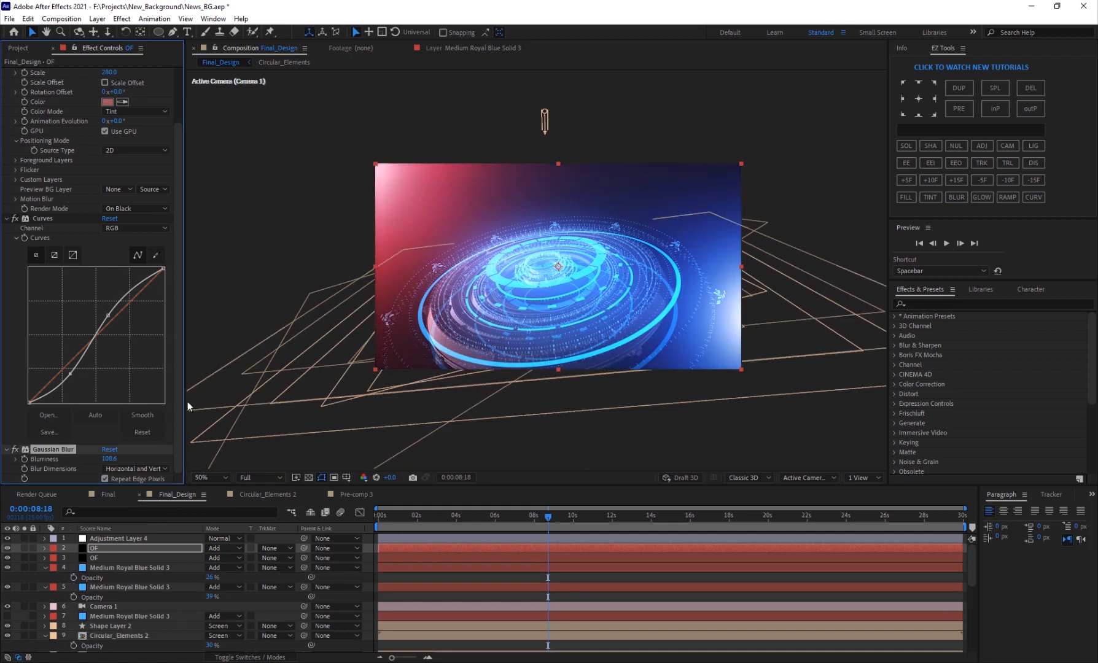
Set the red Optical Flares layer's brightness to 100
scroll(107, 108, "up", 3)
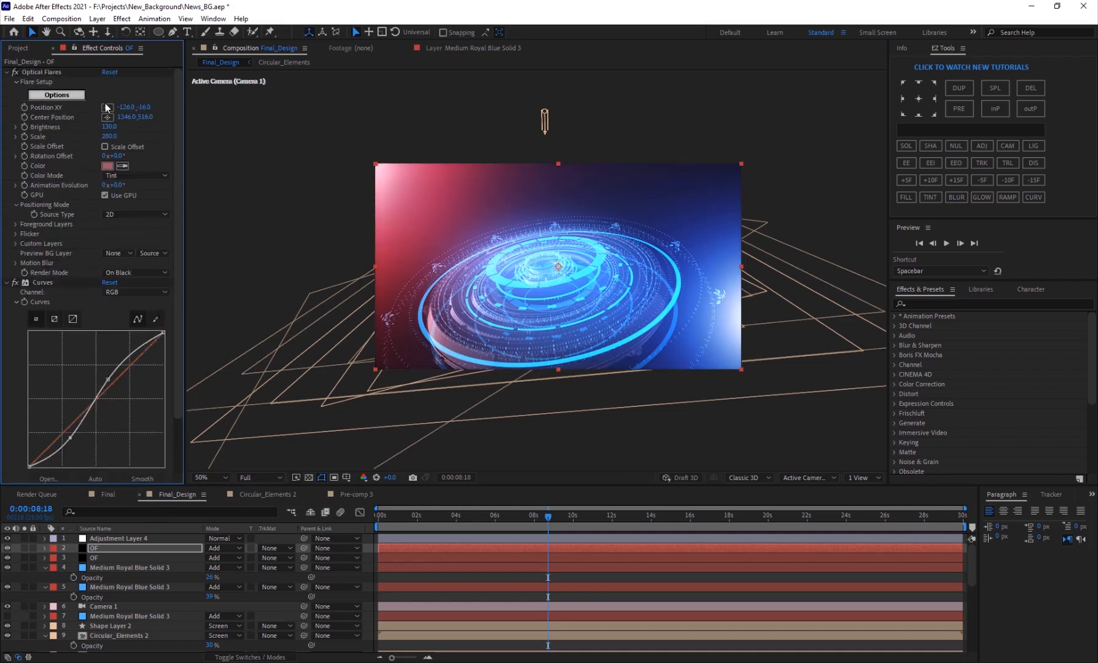
left_click(109, 127)
type("100")
key("Return")
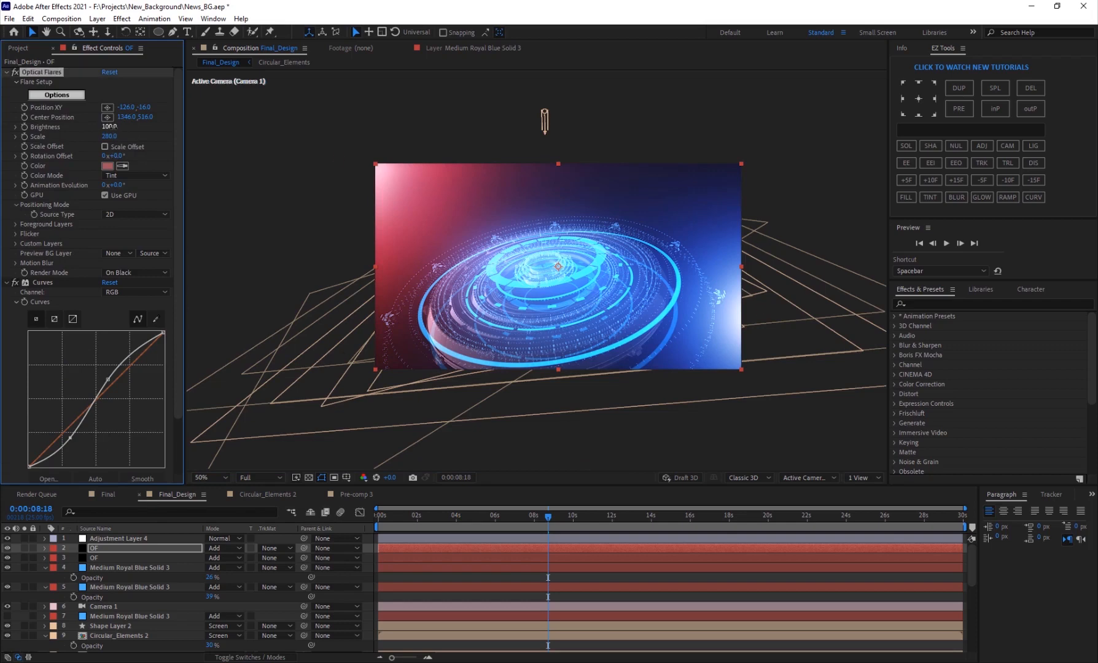
Inspect the Final_Design lighting up close and compare it with the reference video in the Final composition around 5 seconds
left_click(125, 568)
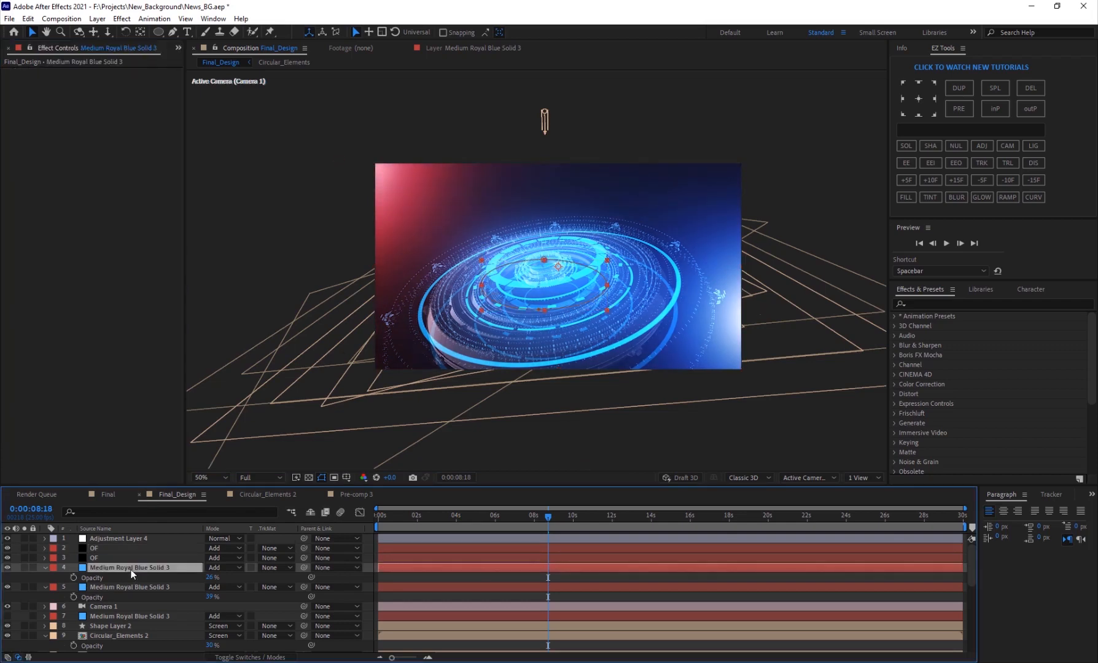
left_click(121, 558)
key("Return")
scroll(632, 374, "up", 2)
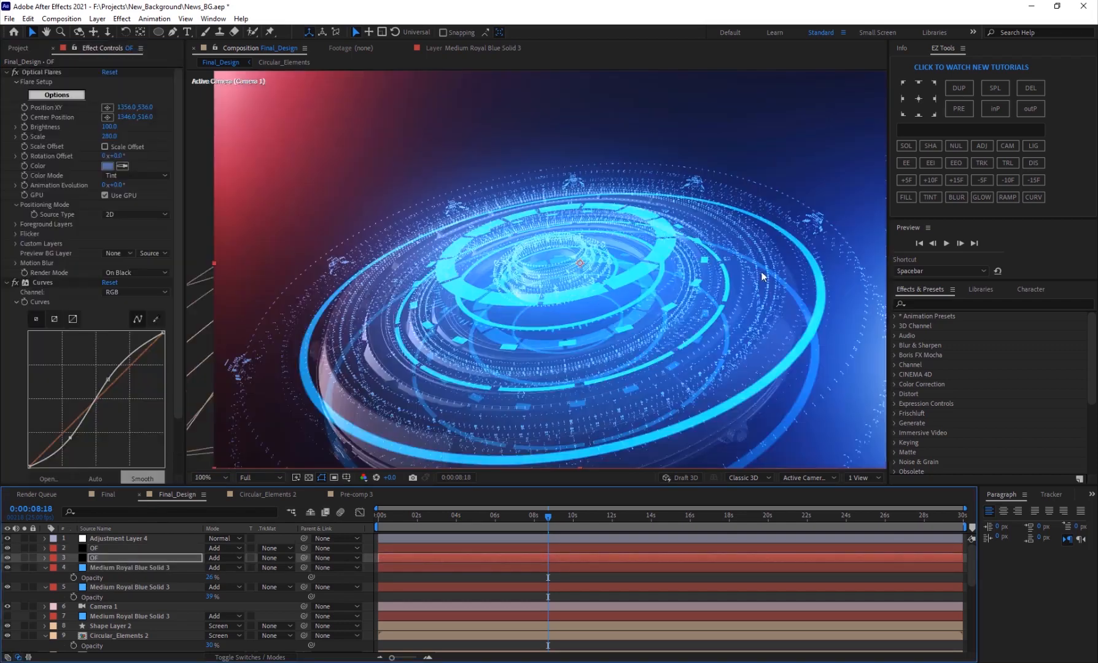
scroll(662, 284, "down", 2)
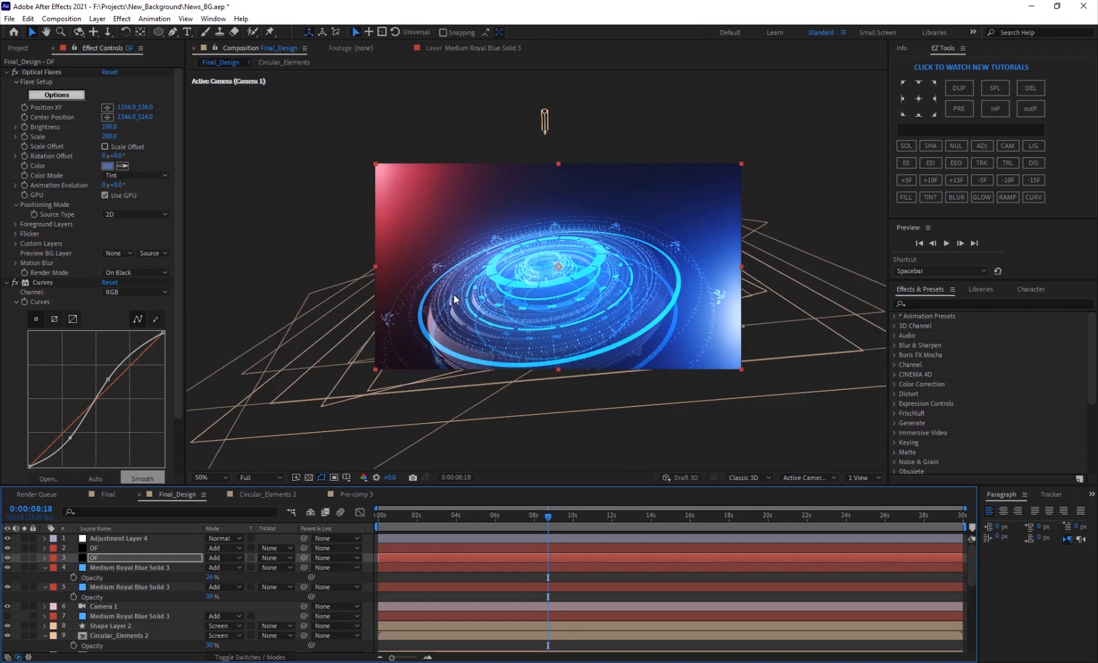
left_click(104, 495)
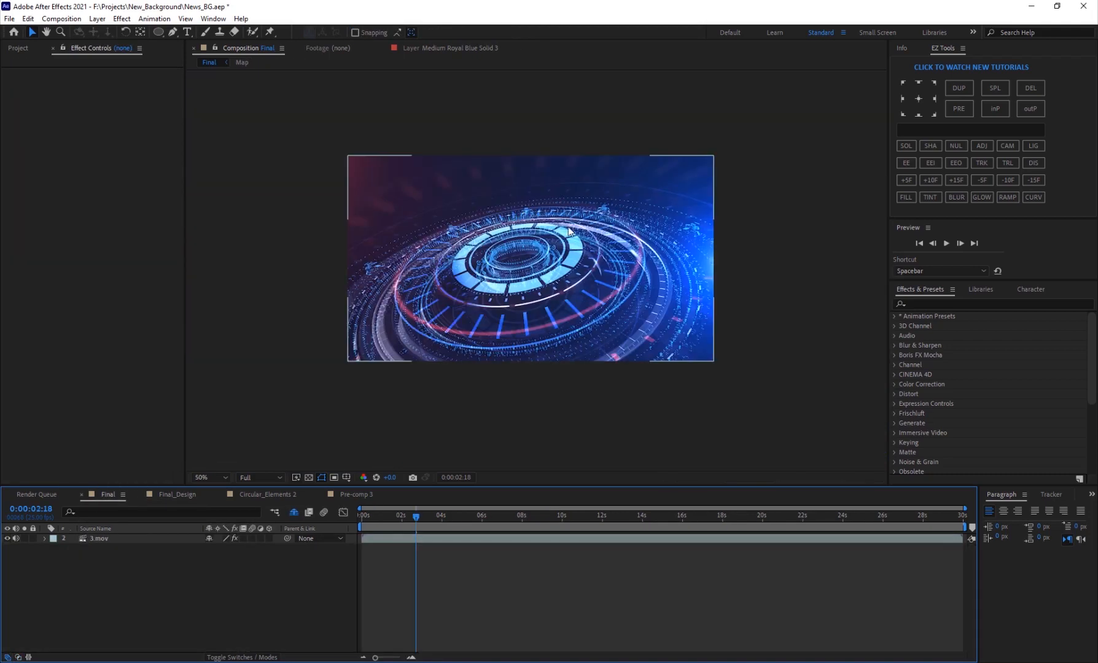
scroll(592, 182, "up", 2)
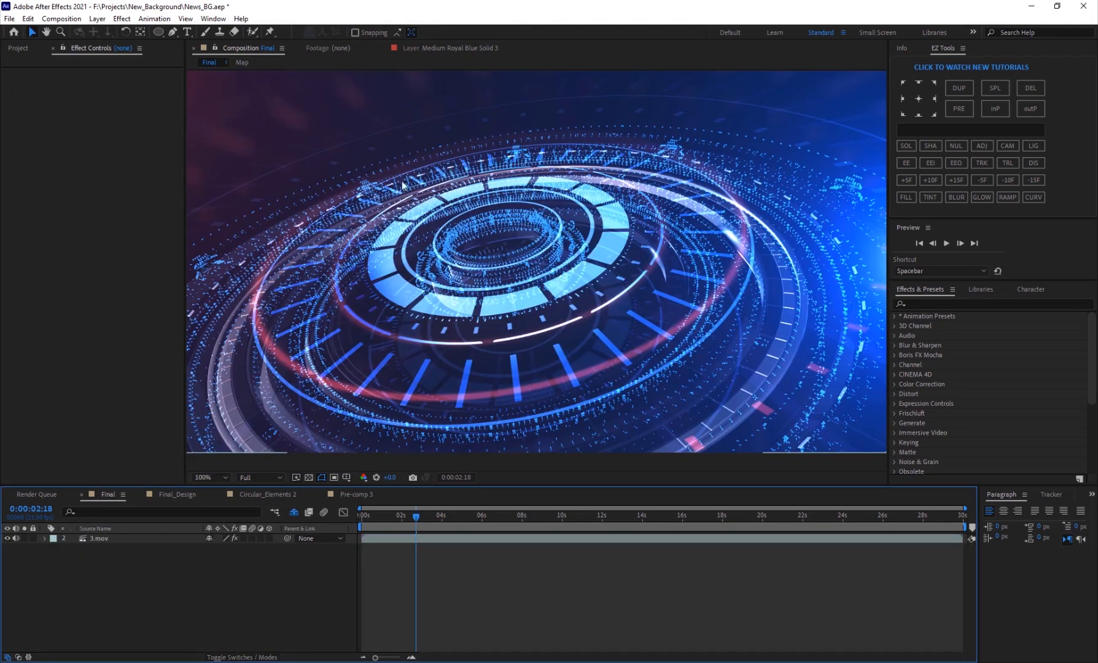
scroll(428, 183, "down", 2)
scroll(521, 204, "up", 2)
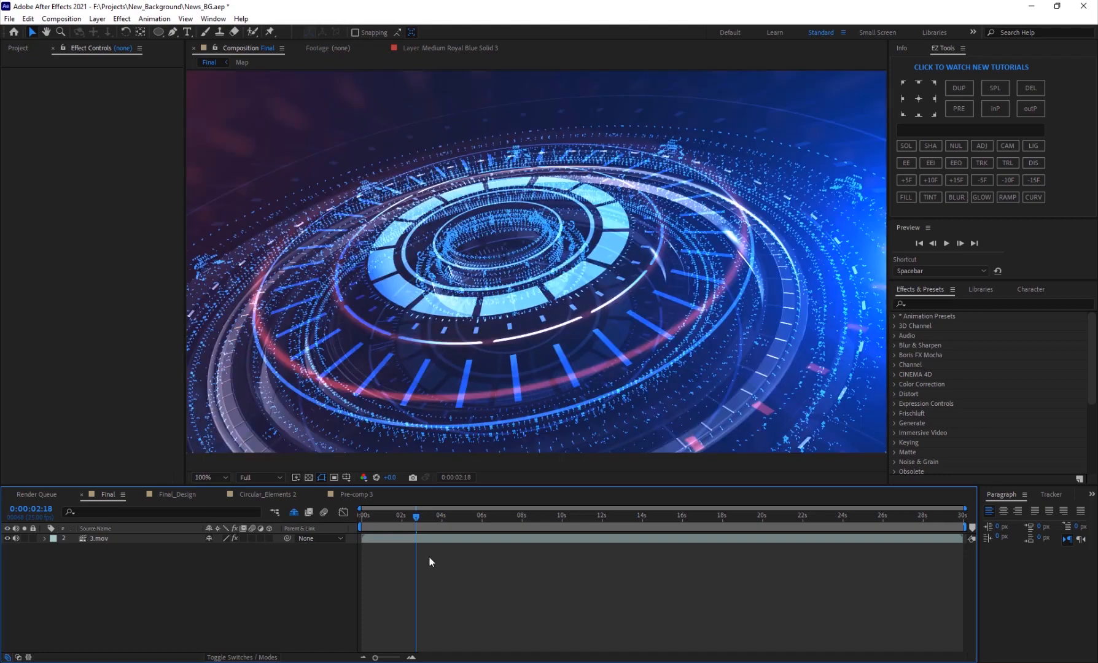
left_click_drag(404, 520, 464, 524)
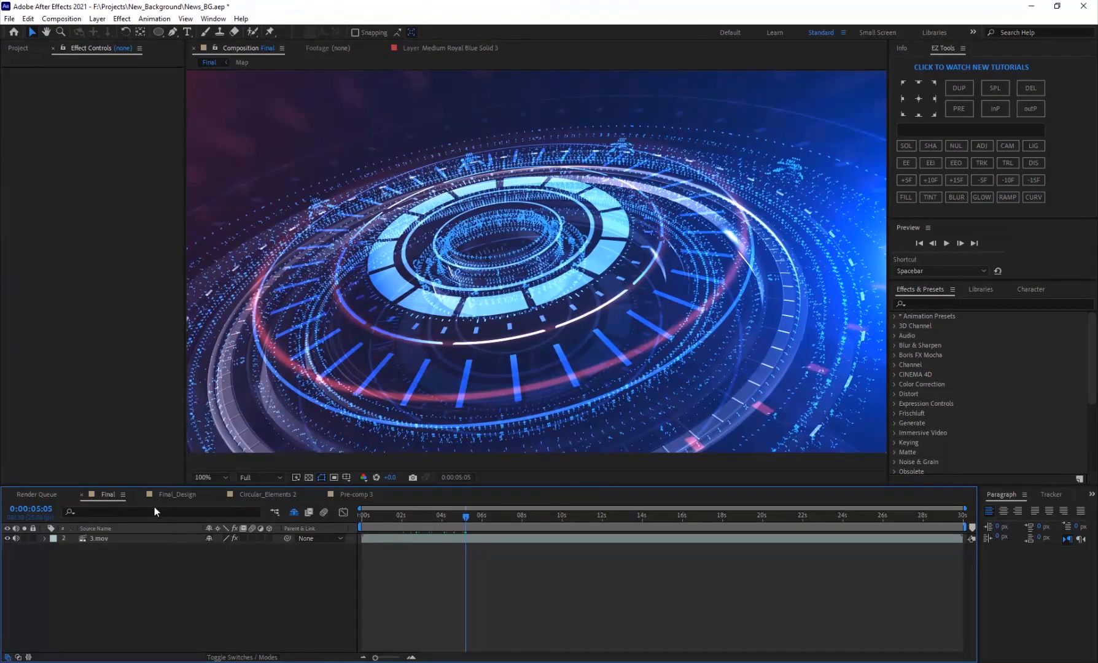
Orbit the Final_Design camera and move it closer so the circular rings fill more of the frame
left_click(183, 497)
key("c")
key("c")
key("c")
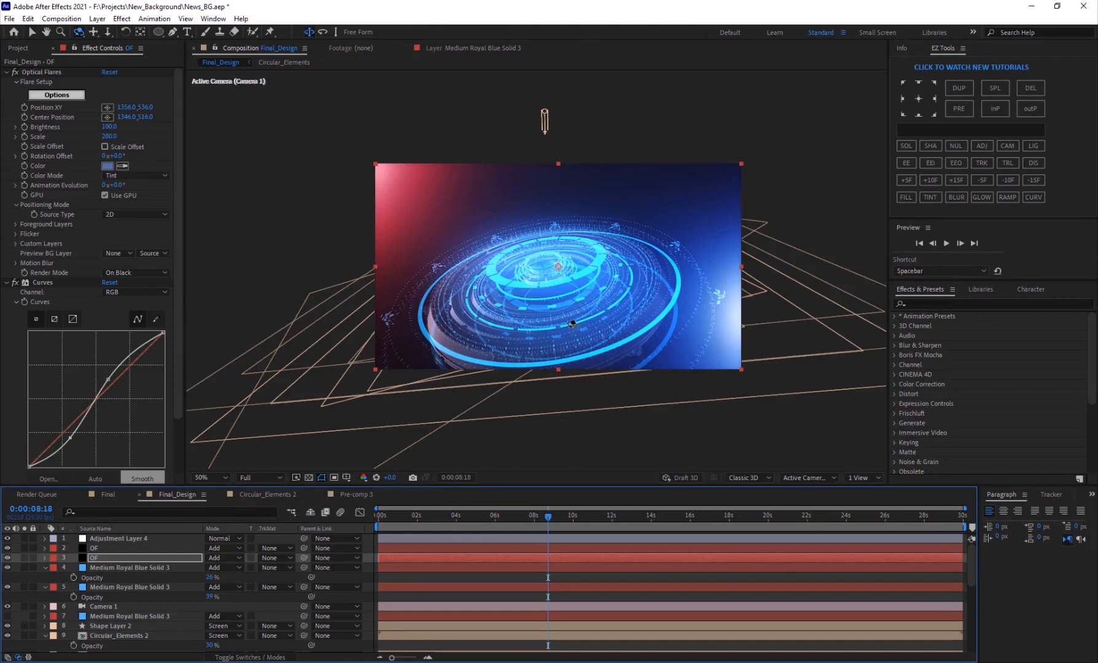
left_click_drag(581, 305, 617, 301)
key("c")
key("c")
left_click(126, 586)
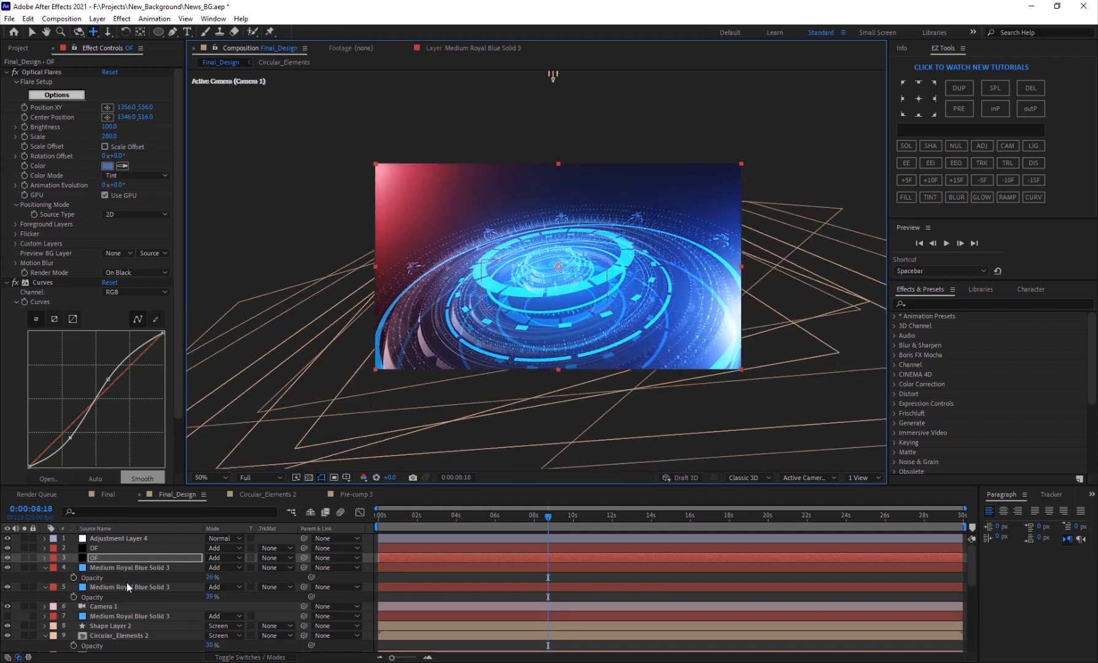
Lighten the blue flare's colour to about 6083C4 and make the red flare's tint more muted
left_click(108, 166)
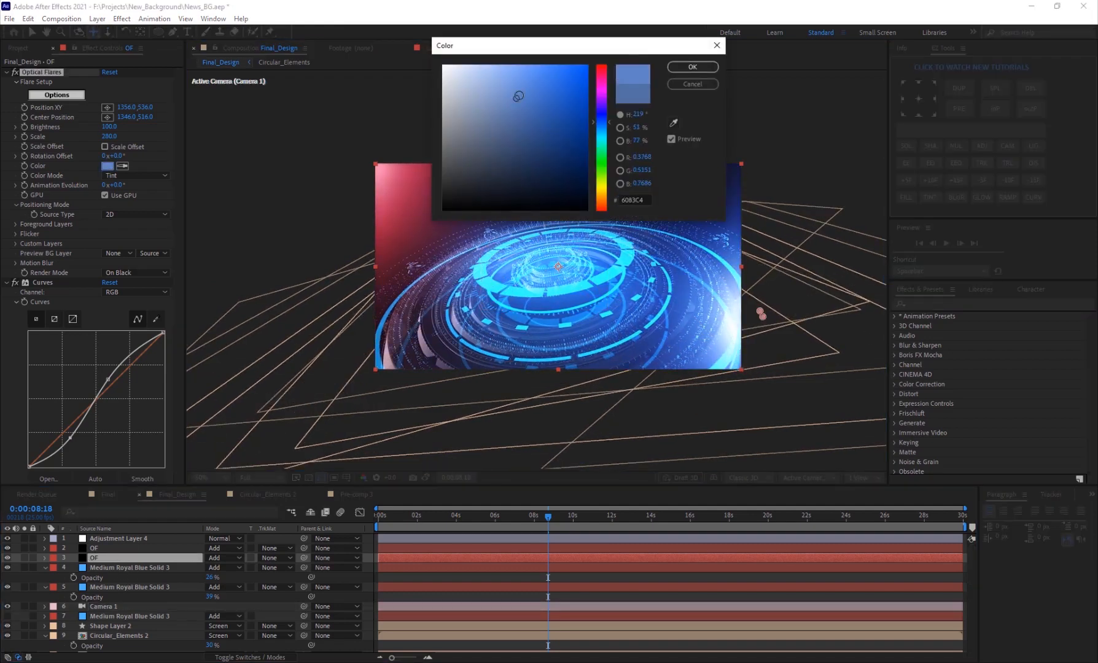
left_click(761, 314)
left_click(557, 337)
Track the camera slightly to reframe the HUD rings and compare the framing with the reference in the Final composition
key(".")
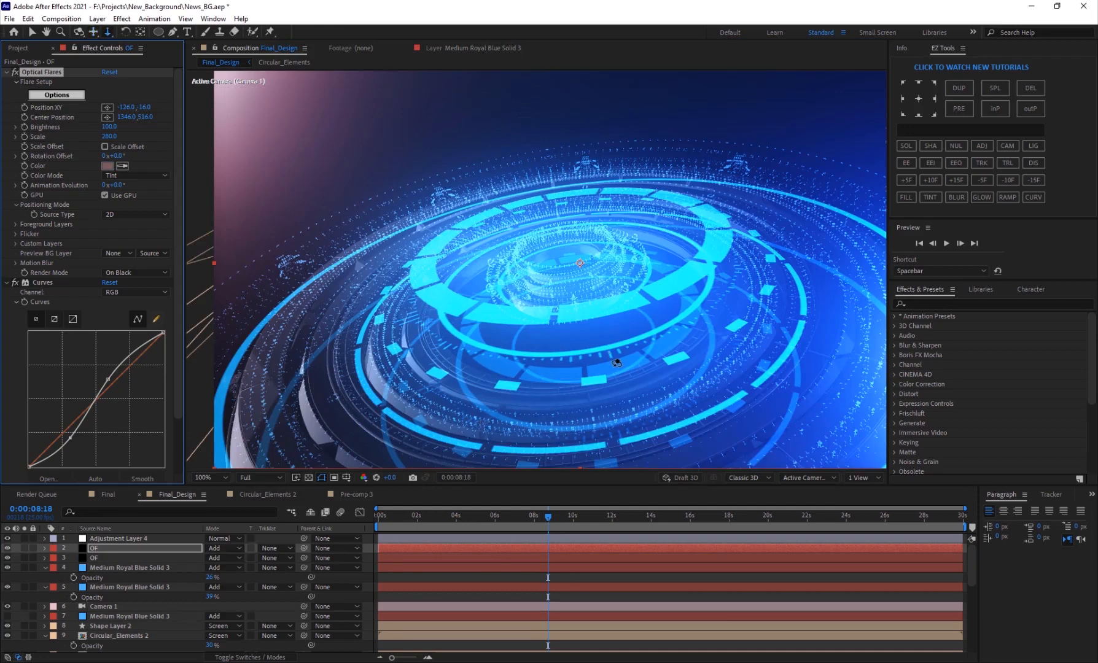
left_click_drag(609, 358, 547, 302)
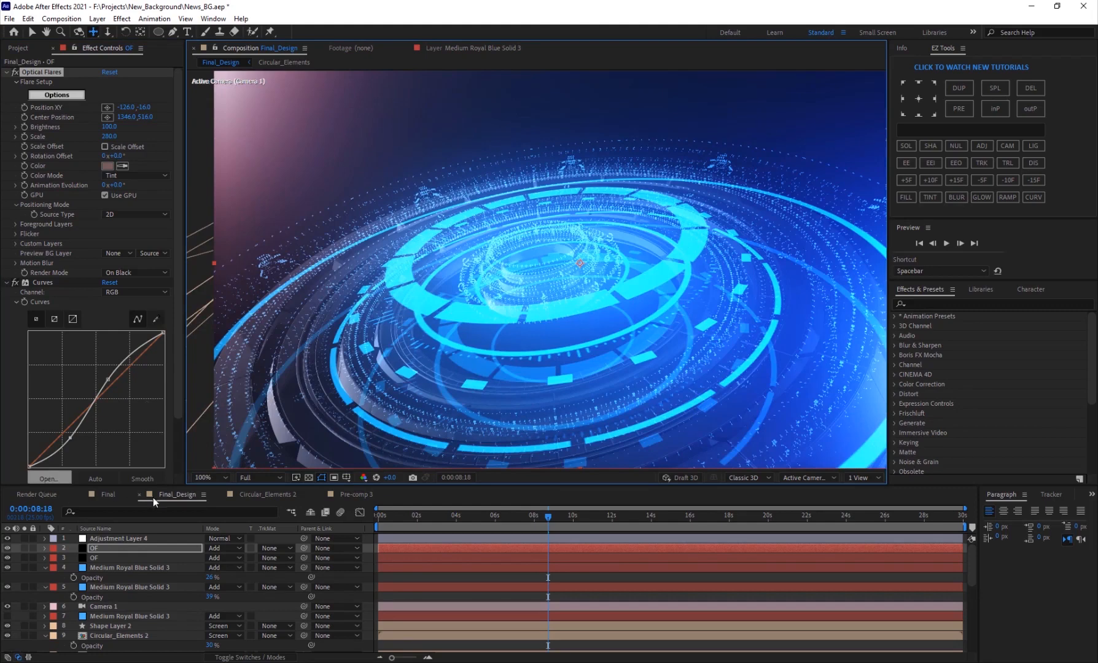
left_click(110, 493)
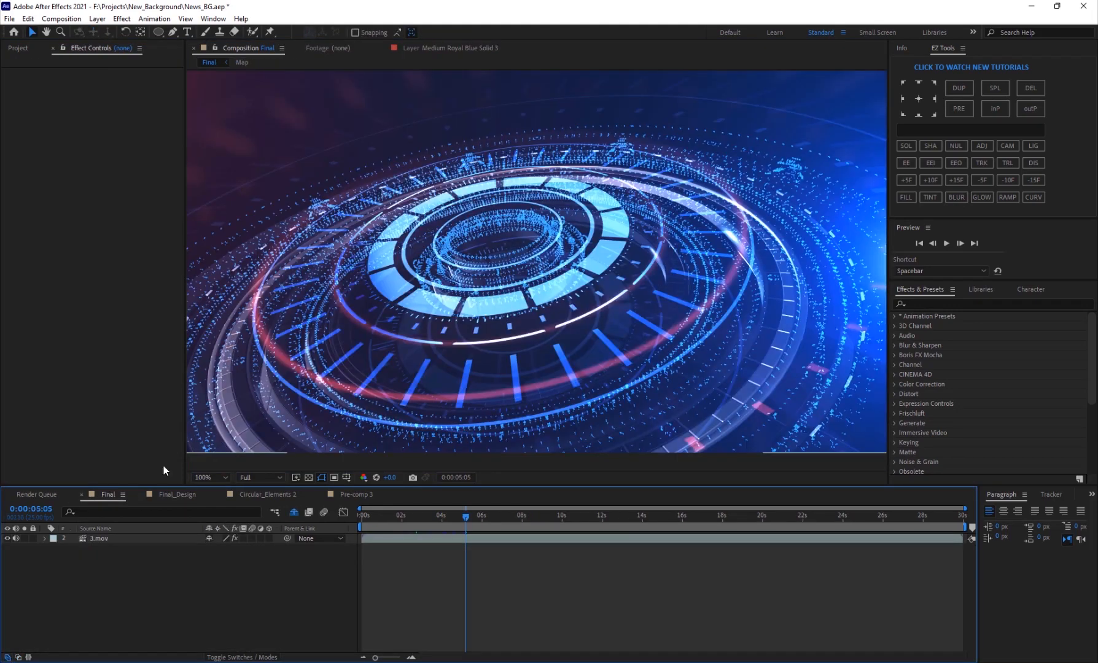
Lower the opacity of the upper Medium Royal Blue Solid 3 layer in Final_Design to 4%
left_click(173, 495)
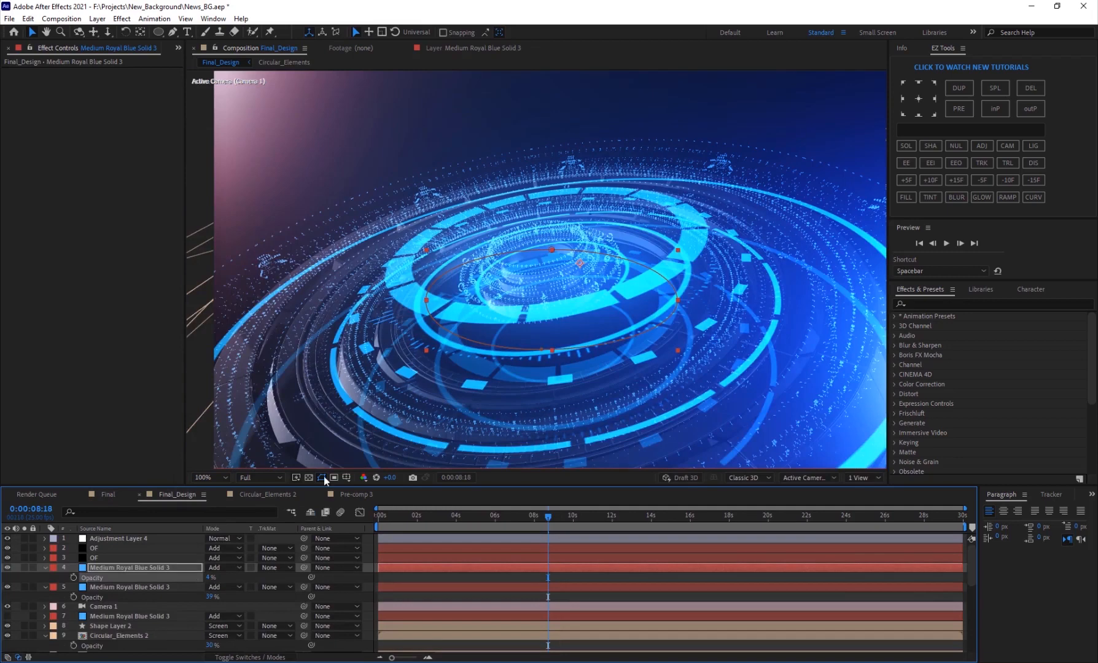
scroll(110, 611, "down", 5)
left_click(110, 611)
scroll(120, 615, "up", 4)
scroll(120, 616, "up", 1)
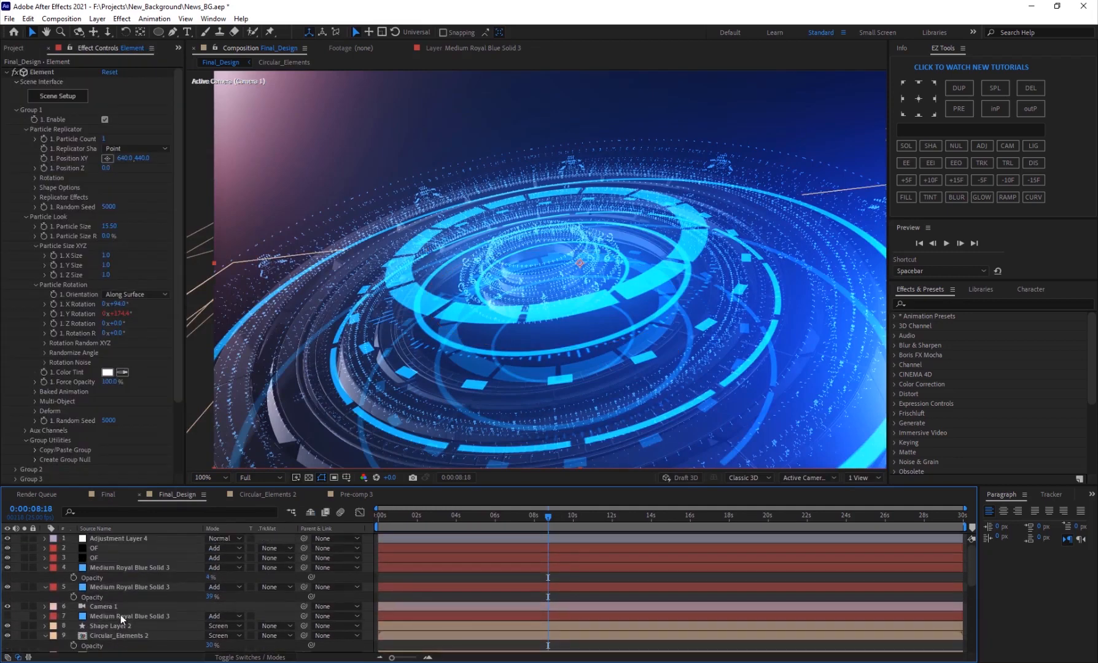
Turn on depth of field for Camera 1 and set its aperture to about 110 pixels
left_click(114, 607)
key("a")
key("a")
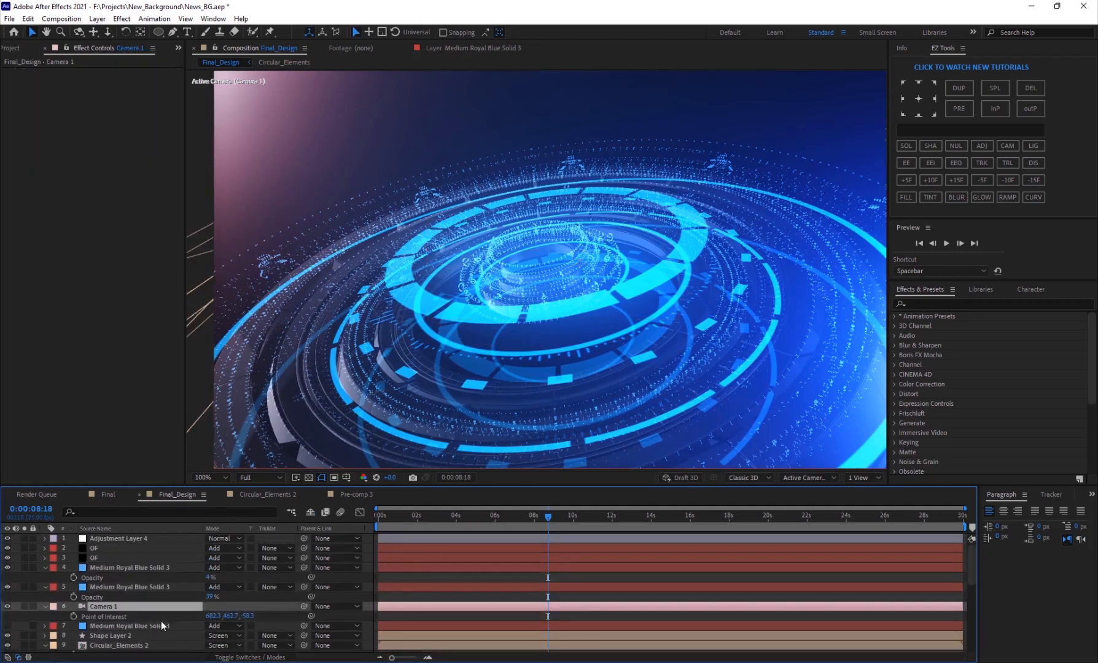
scroll(145, 614, "down", 3)
left_click_drag(307, 612, 271, 627)
left_click(216, 627)
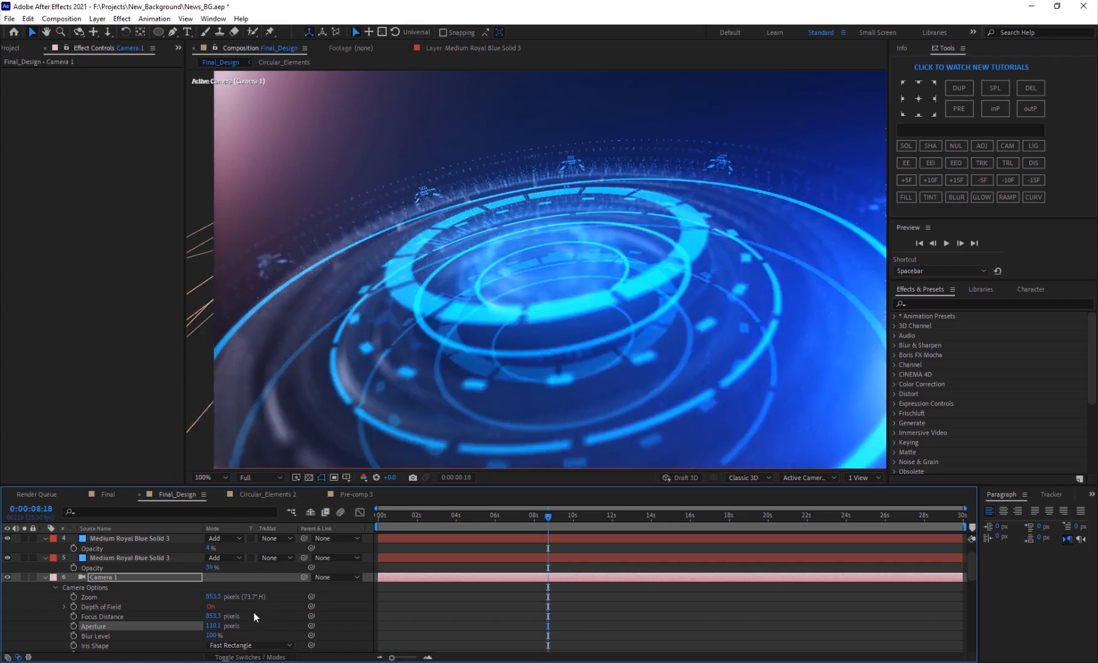
Try focus distances of 100, 300 and 400 pixels on Camera 1
left_click(219, 618)
type("100")
key("Return")
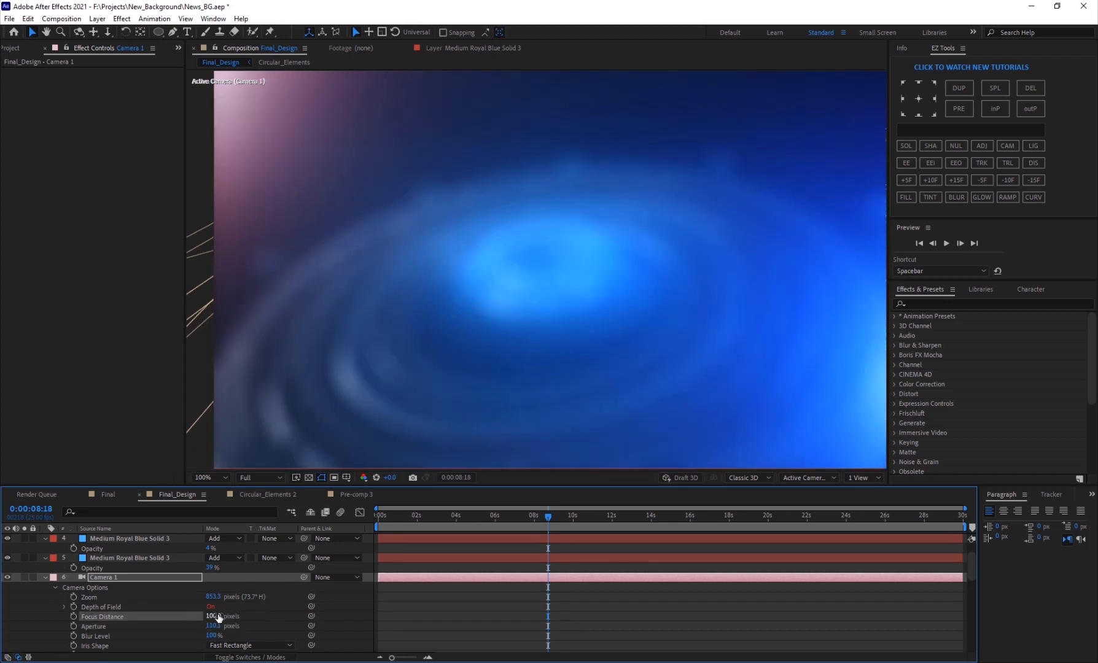
left_click(219, 618)
type("300")
key("Return")
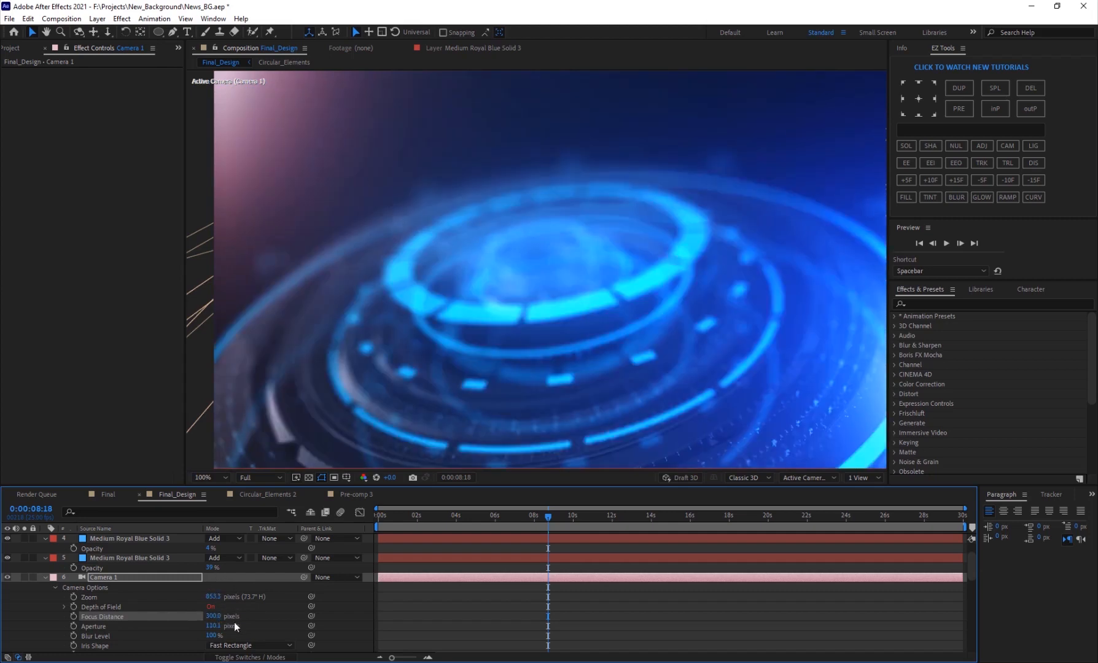
left_click(212, 616)
type("400")
key("Return")
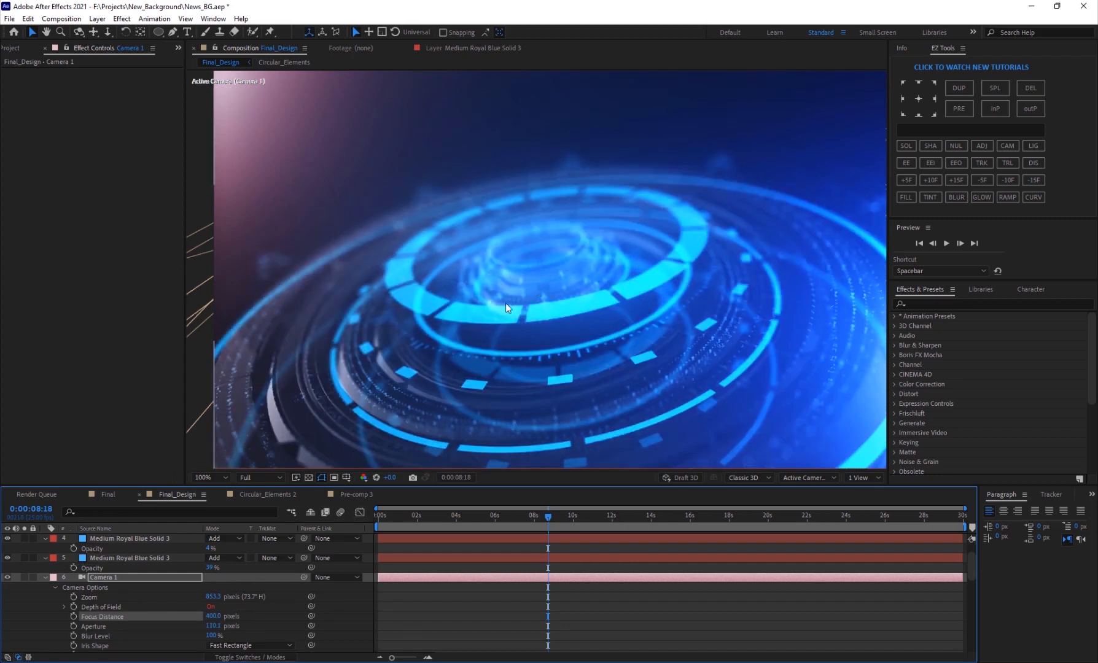
Set Camera 1's focus distance to 500 pixels, check the blur across the rings and collapse the camera's properties
left_click(215, 616)
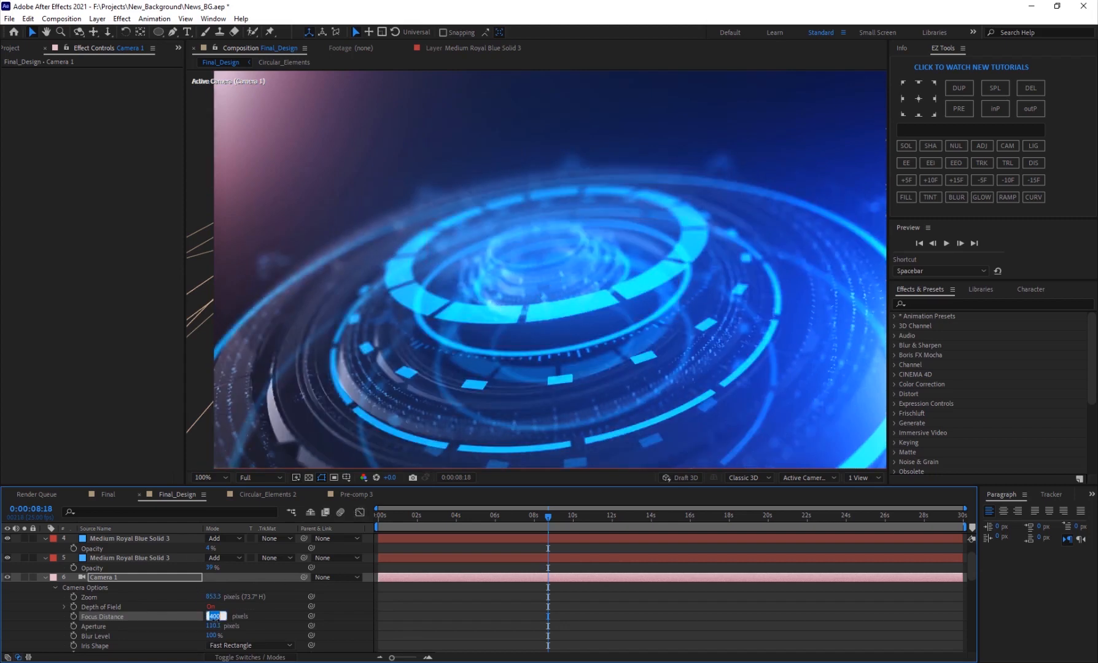
type("500")
key("Return")
scroll(517, 312, "down", 2)
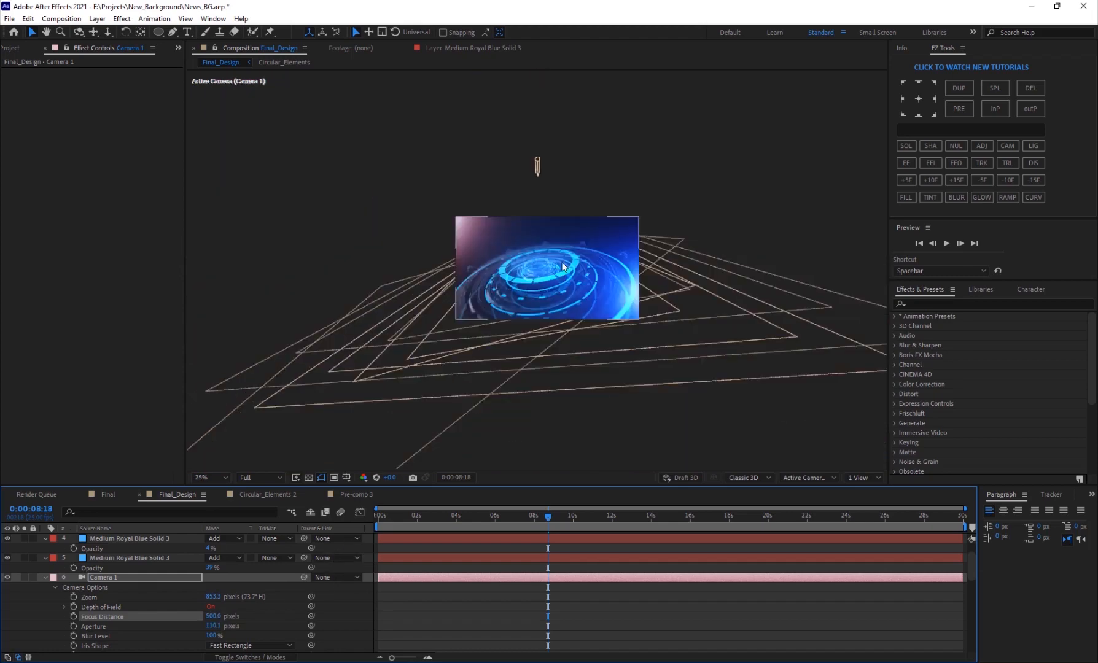
scroll(541, 262, "up", 2)
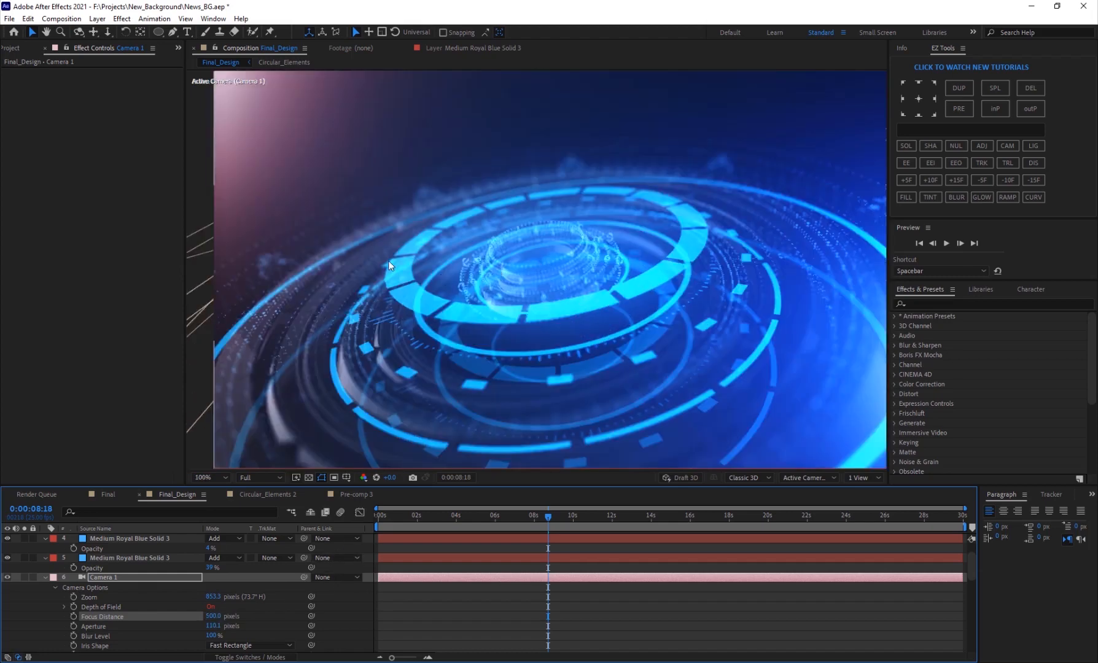
scroll(387, 261, "down", 2)
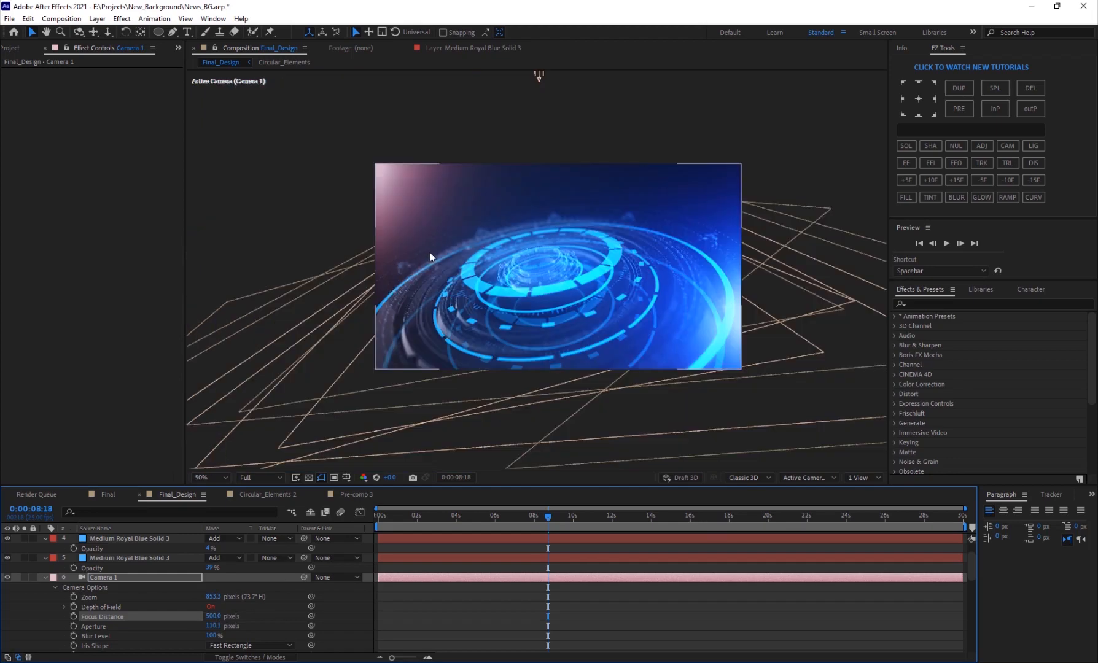
left_click(46, 578)
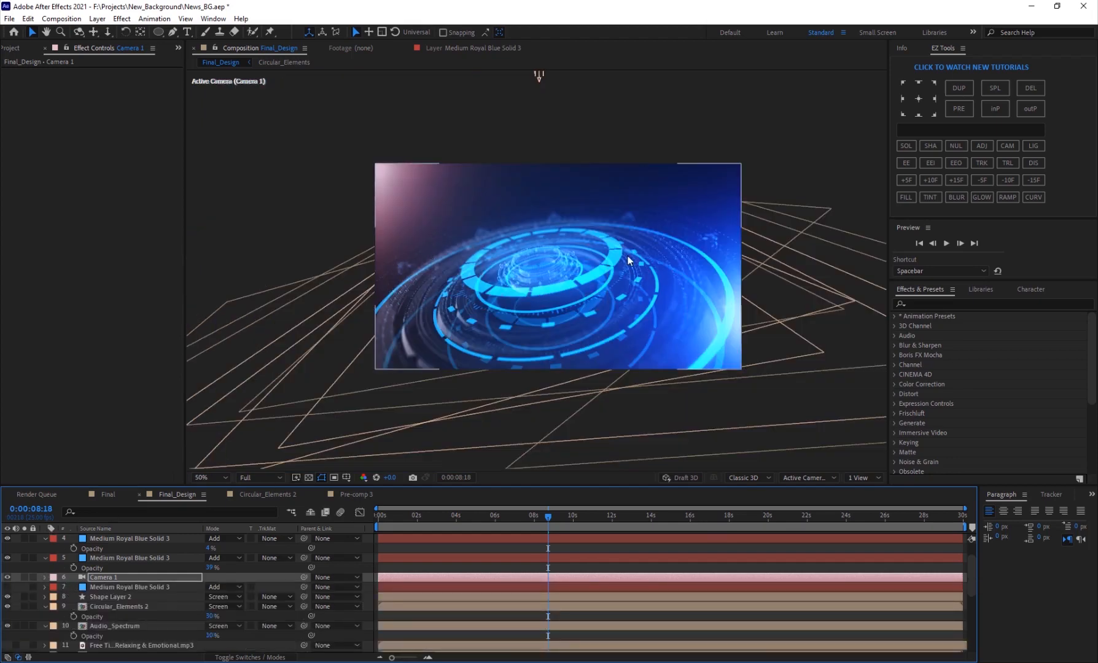
Duplicate the Element layer directly beneath Pre-comp 3
scroll(551, 274, "up", 2)
scroll(125, 608, "down", 5)
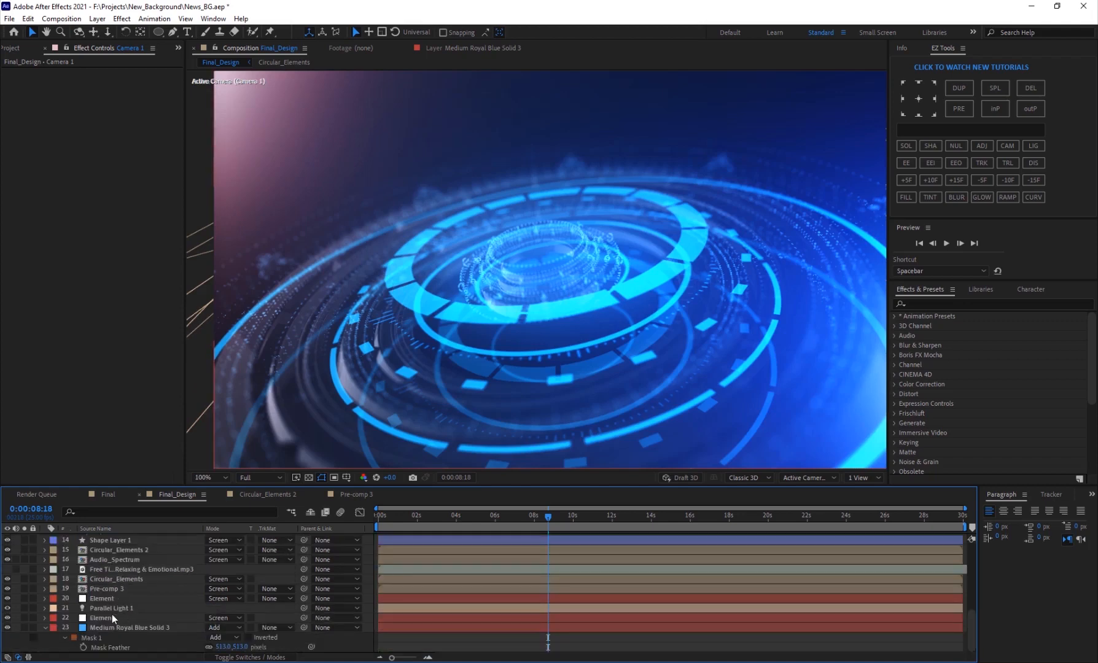
left_click(112, 616)
left_click(112, 600)
key("ctrl+d")
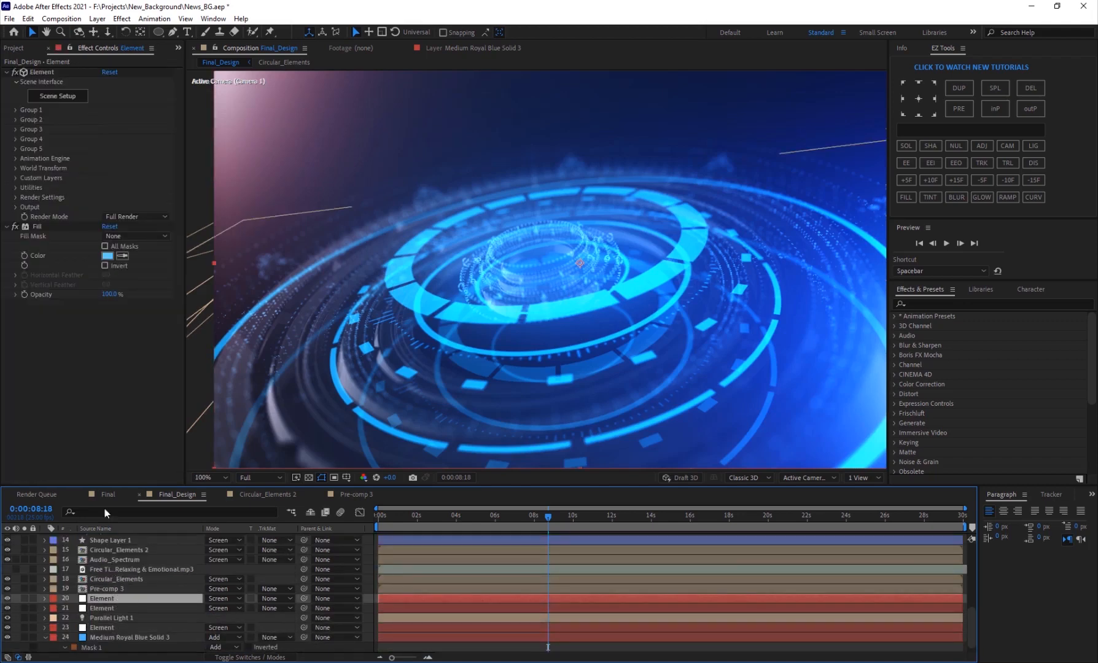
Move the duplicated Element layer's Group 1 to Position XY 640, 657 and Position Z -171, soloing it temporarily while adjusting
left_click(15, 110)
left_click(26, 129)
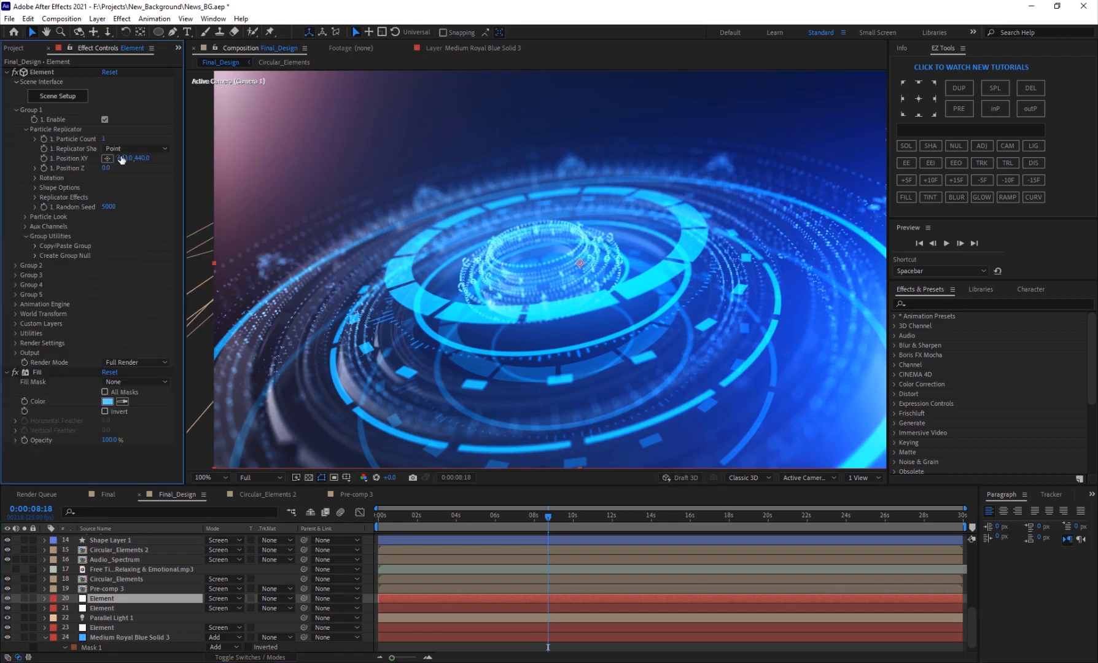
left_click(23, 599)
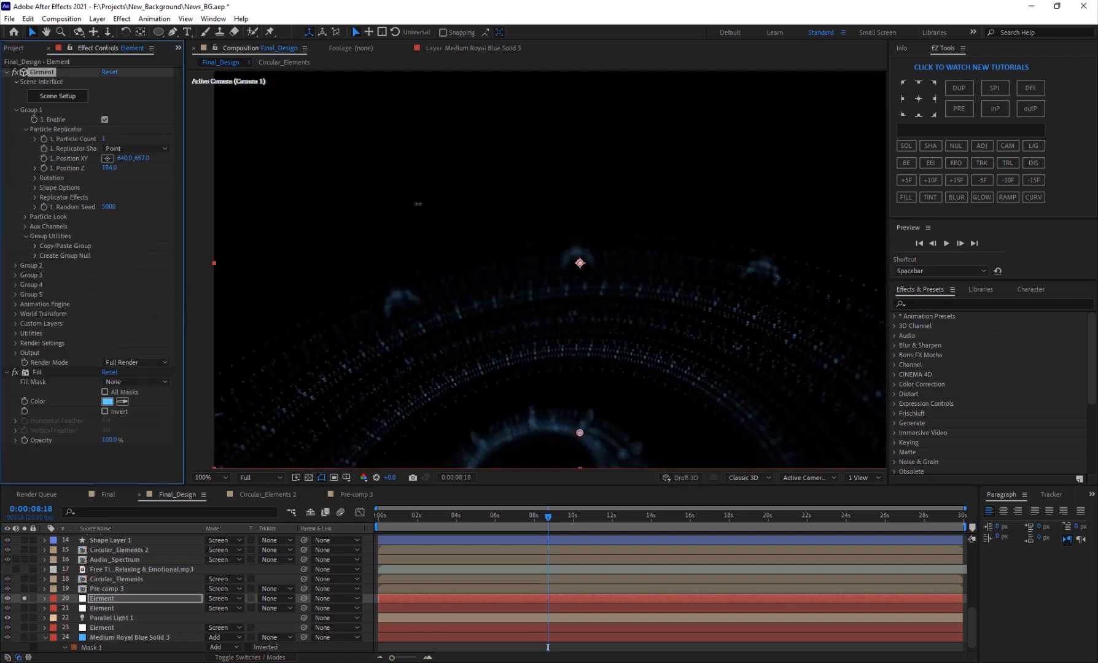
left_click_drag(418, 204, 274, 231)
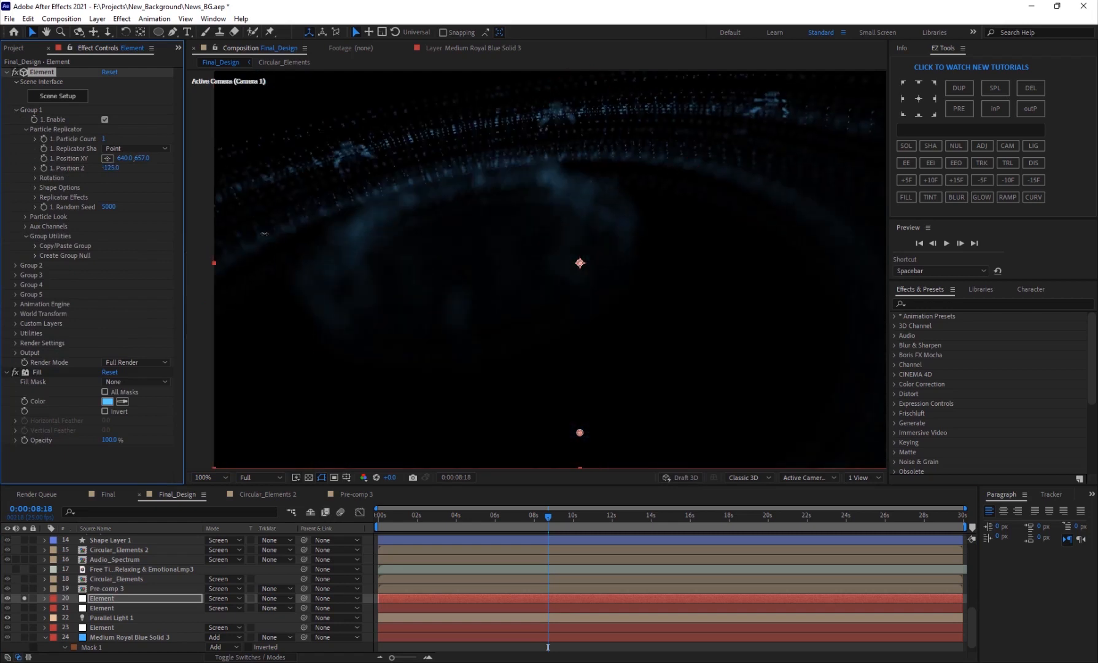
left_click(25, 597)
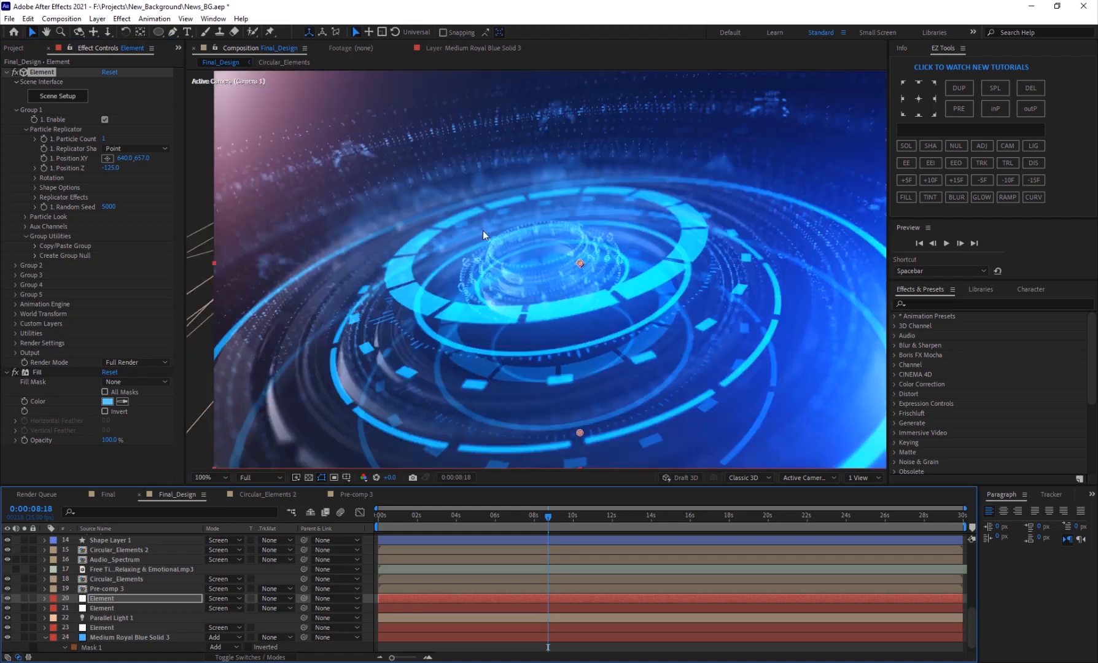
left_click_drag(110, 168, 86, 168)
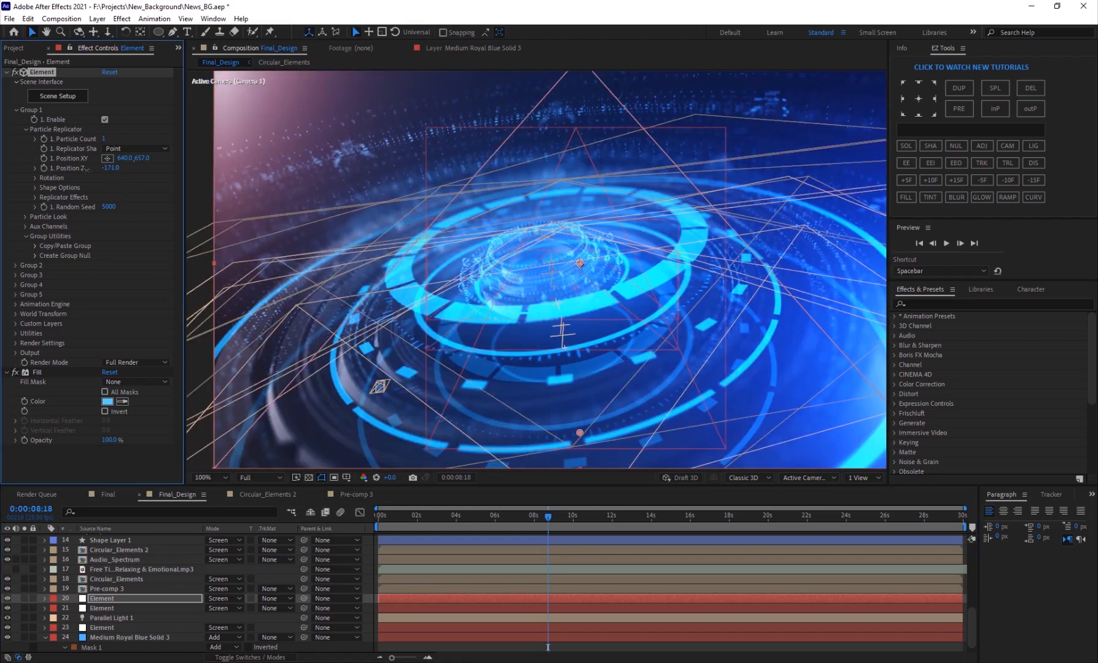
scroll(504, 184, "down", 2)
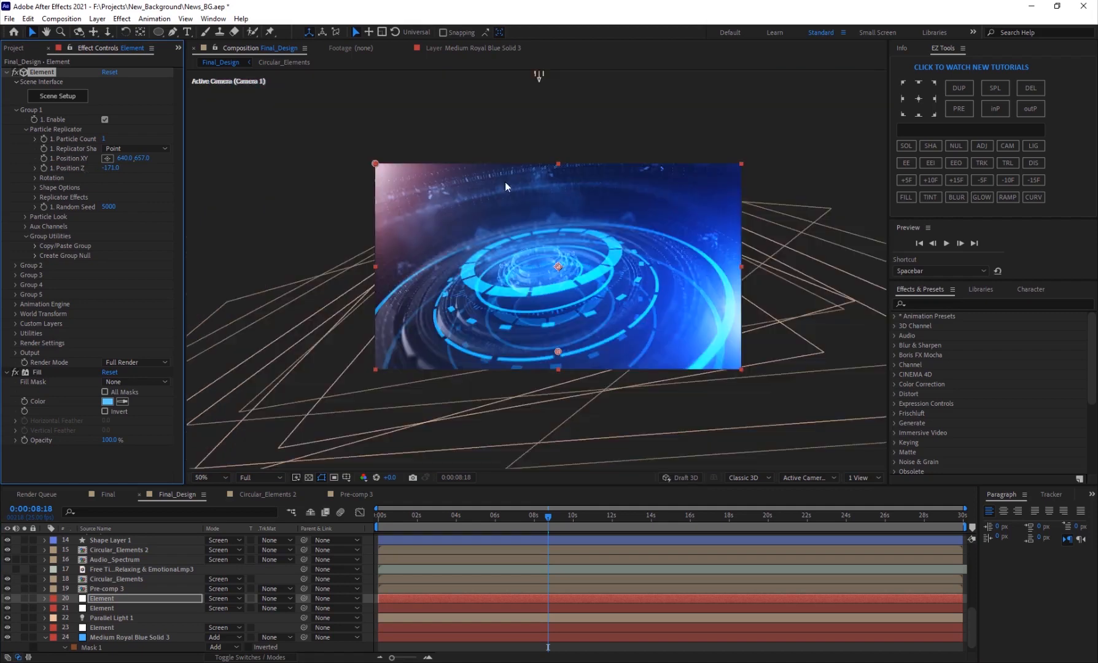
Set the duplicated Element layer's Group 1 Y Rotation Particle expression to time*20+100
scroll(538, 204, "up", 2)
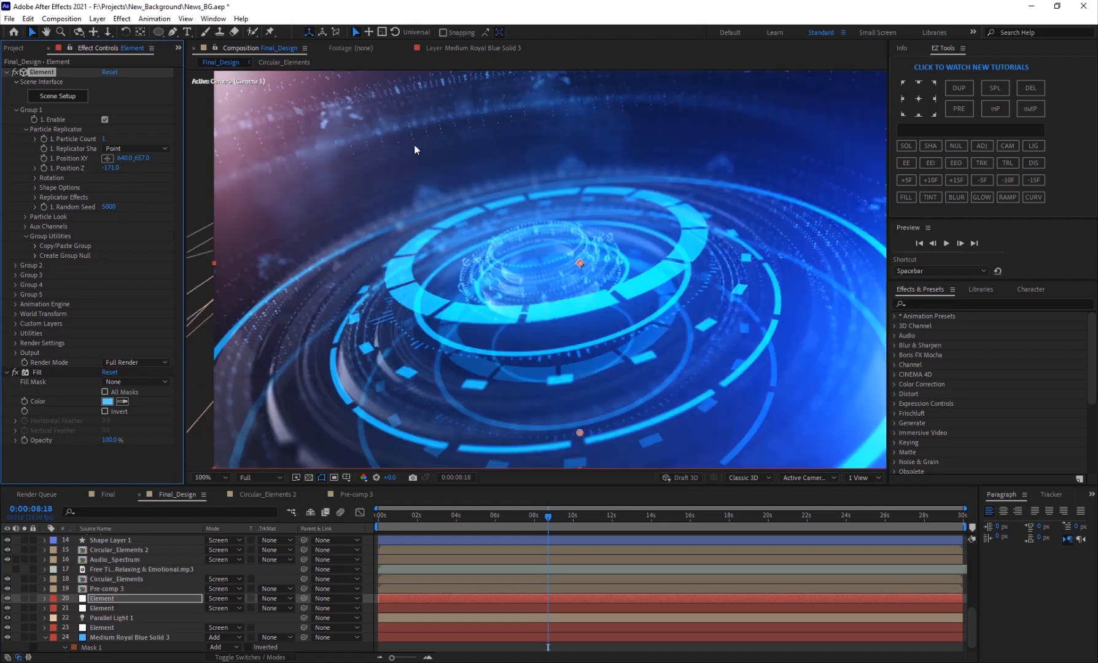
left_click(35, 188)
left_click(34, 187)
left_click(25, 217)
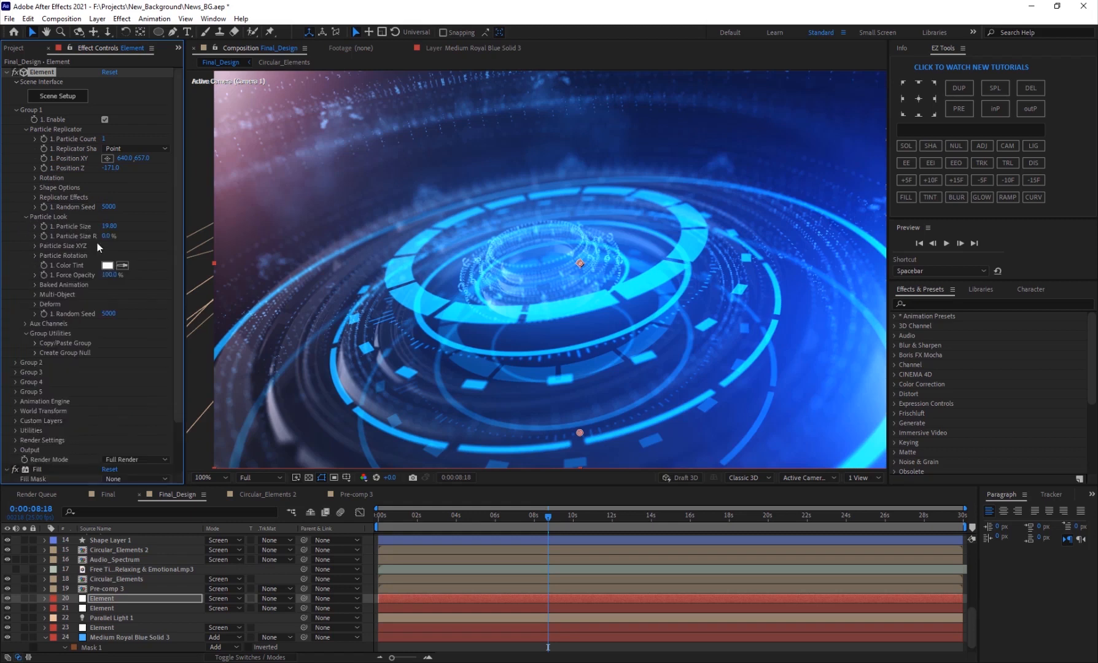
left_click(35, 255)
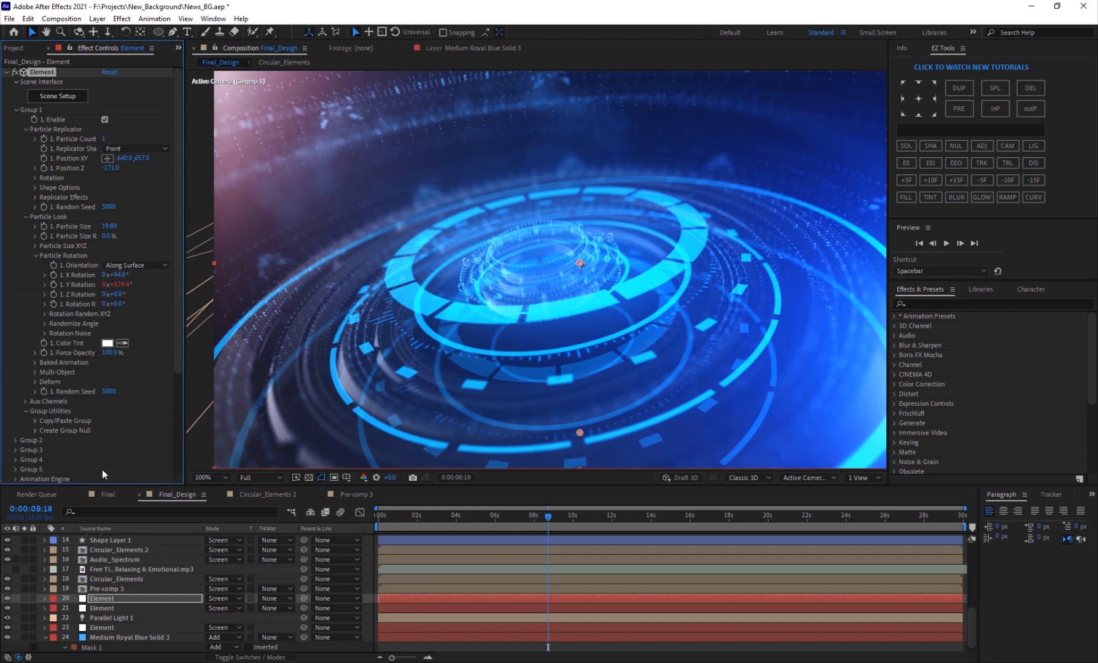
key("e")
key("u")
key("u")
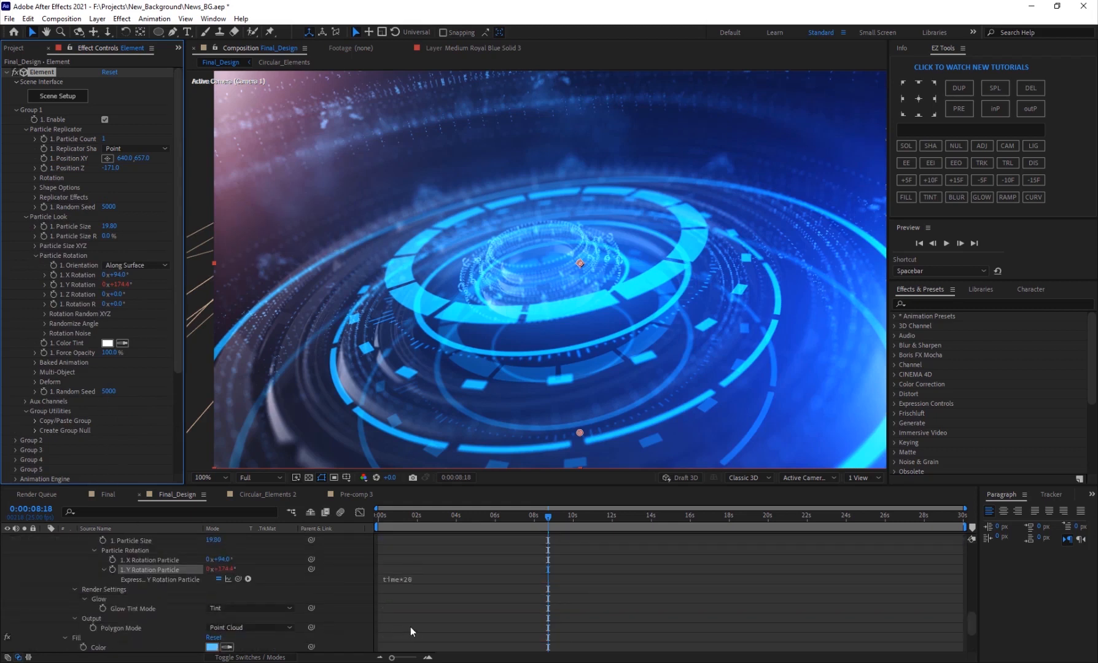
left_click(426, 580)
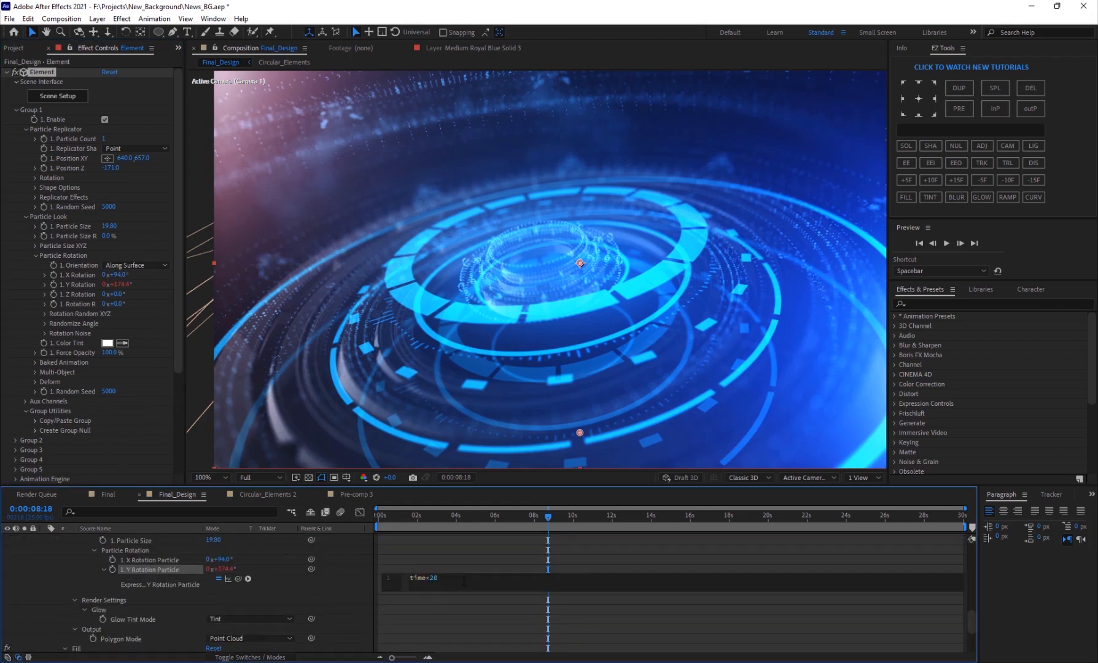
type("+100")
key("KP_Enter")
Preview the rotated element in the composition and check the frame at 0:00:06:23
key("comma")
key("comma")
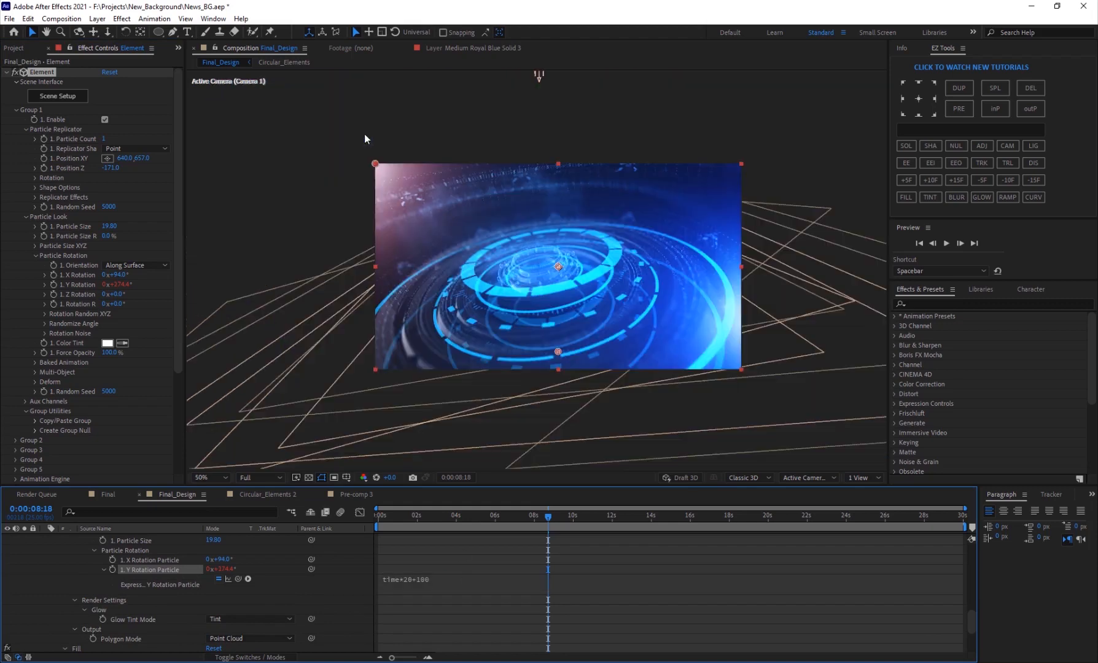
key("period")
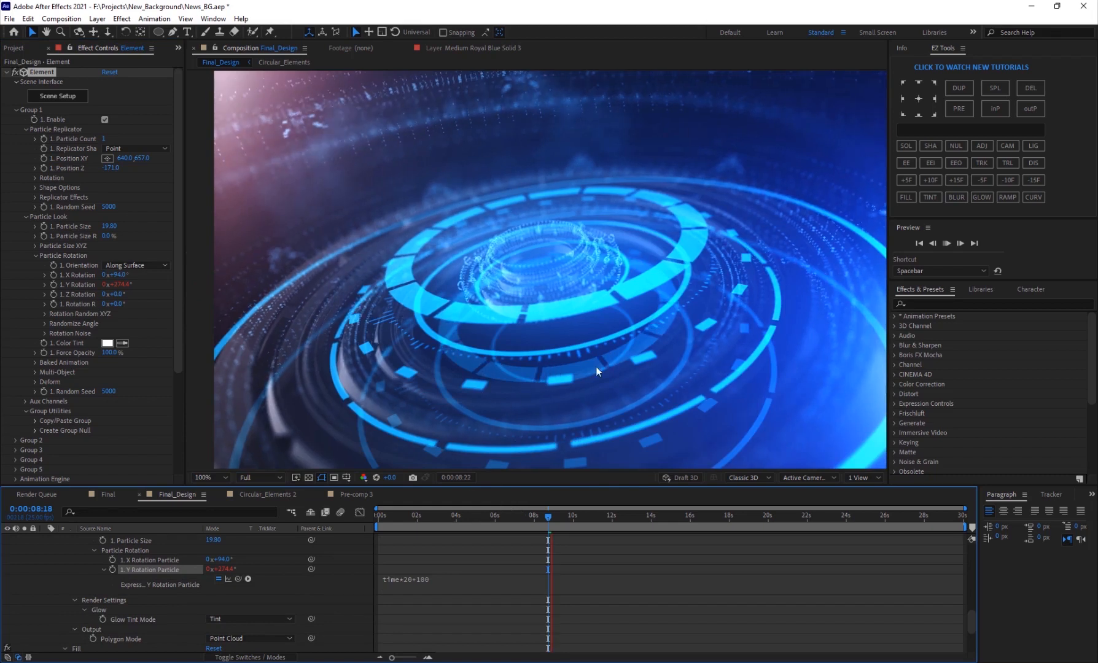
key("comma")
key("comma")
left_click(512, 520)
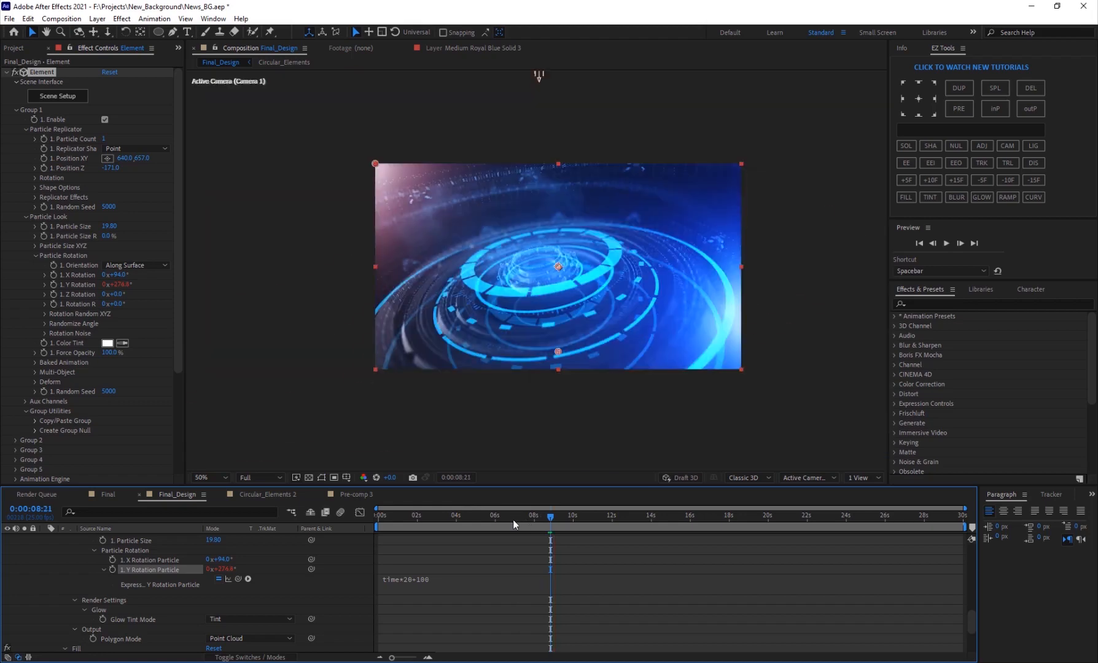
key("period")
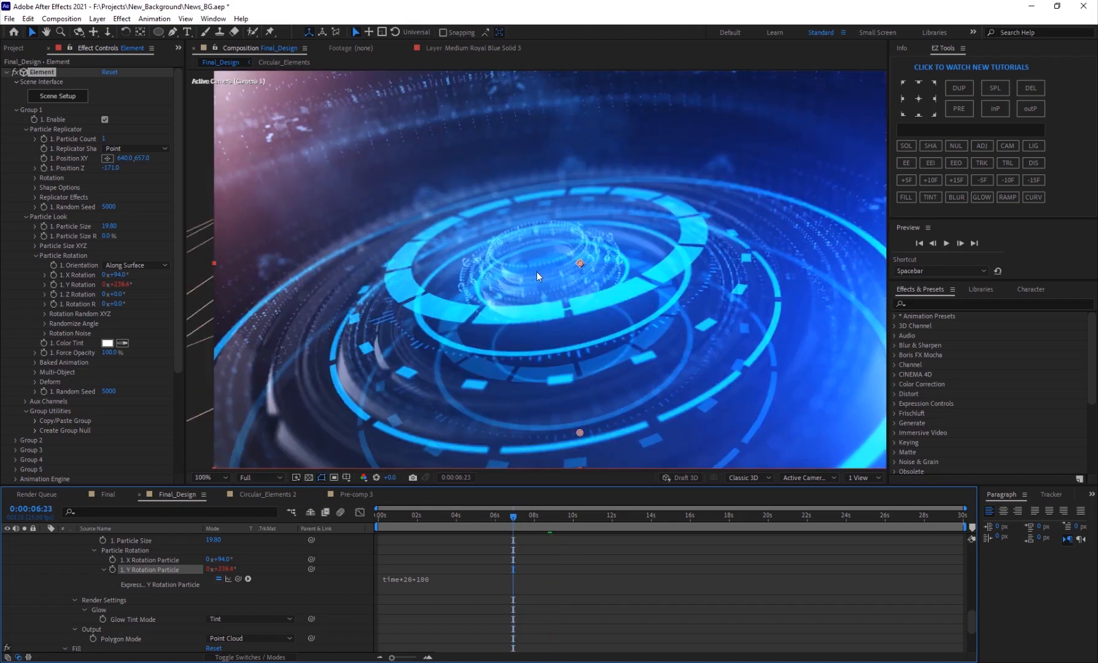
Add a new adjustment layer at the top of Final_Design, above Adjustment Layer 4
scroll(90, 607, "up", 15)
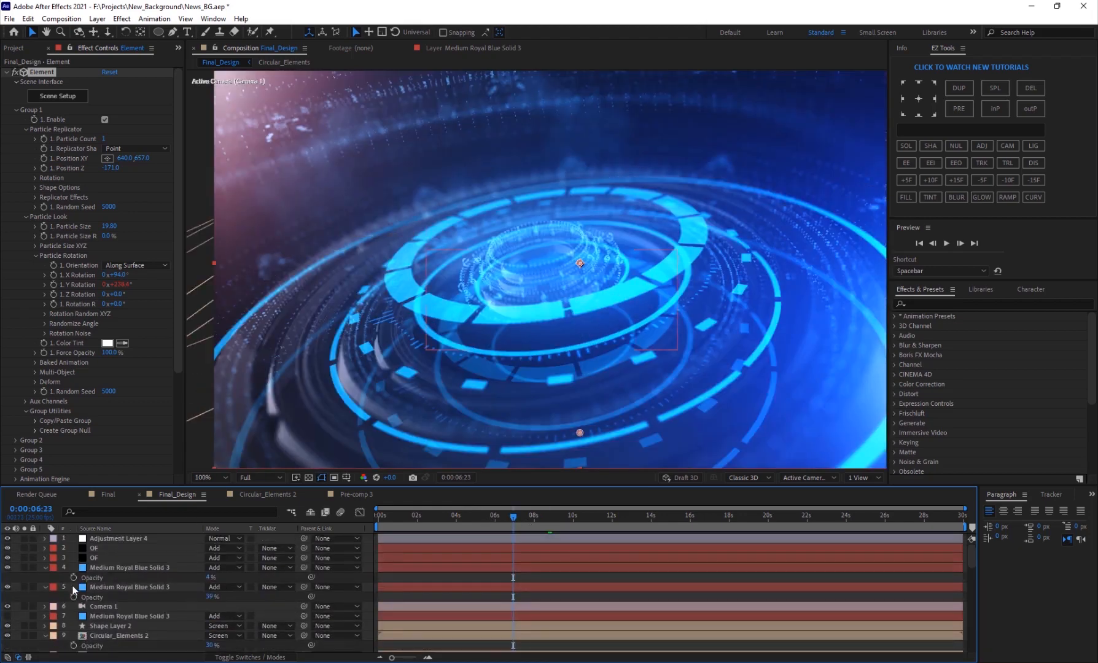
left_click(114, 537)
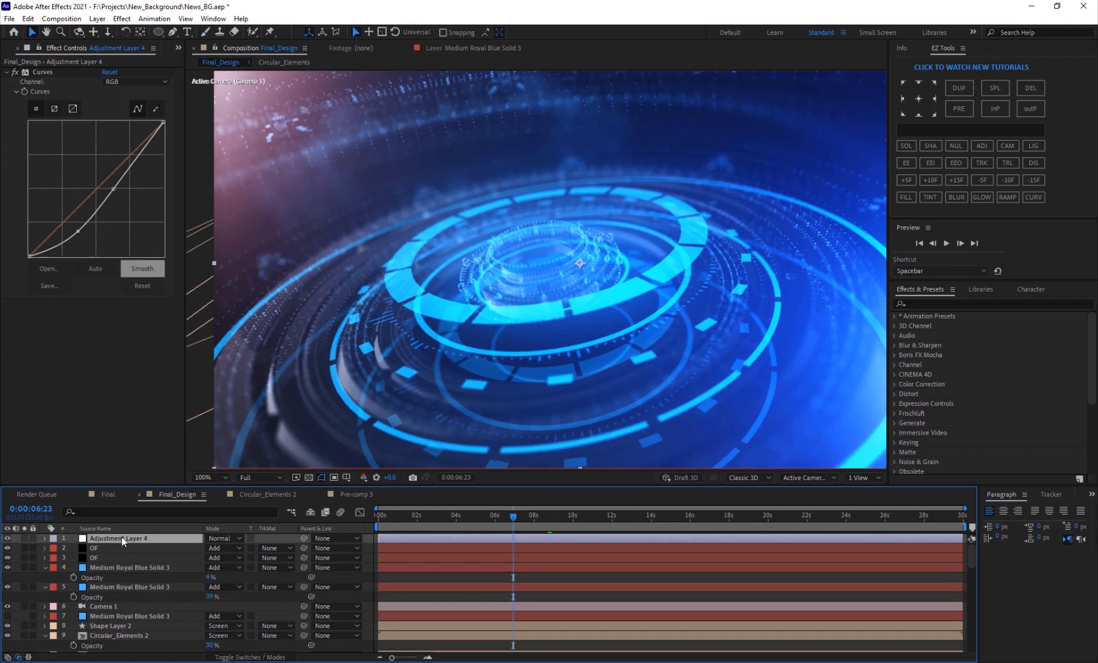
left_click(97, 18)
mouse_move(143, 36)
left_click(362, 107)
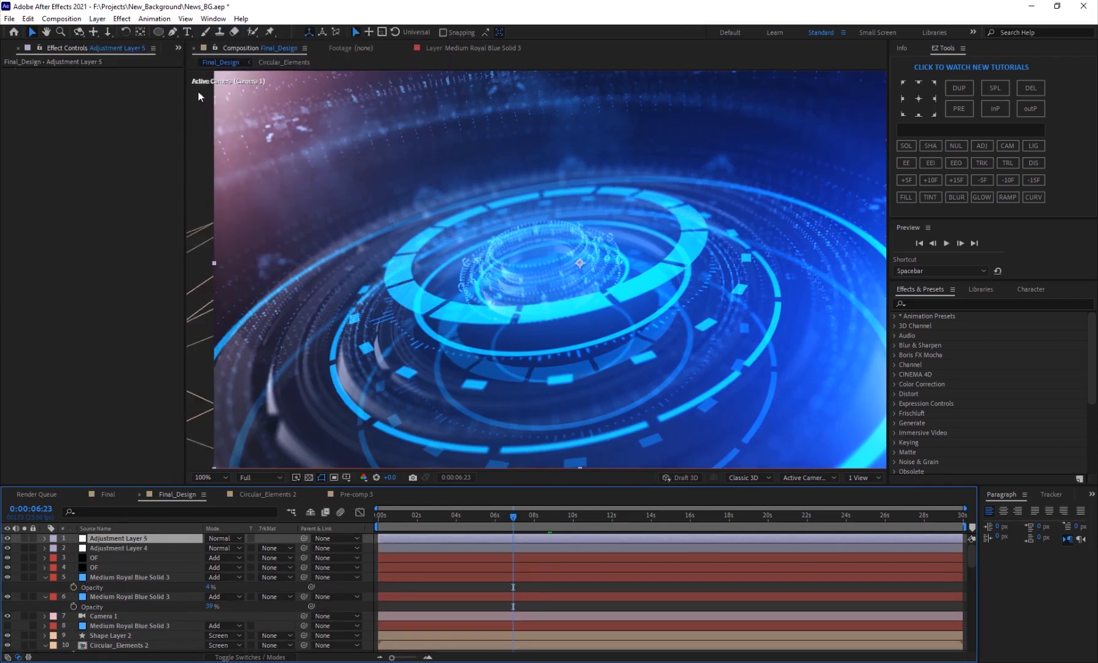
Apply Curves to Adjustment Layer 5 and pull the RGB curve slightly down in the midtones and shadows
left_click(122, 18)
mouse_move(177, 147)
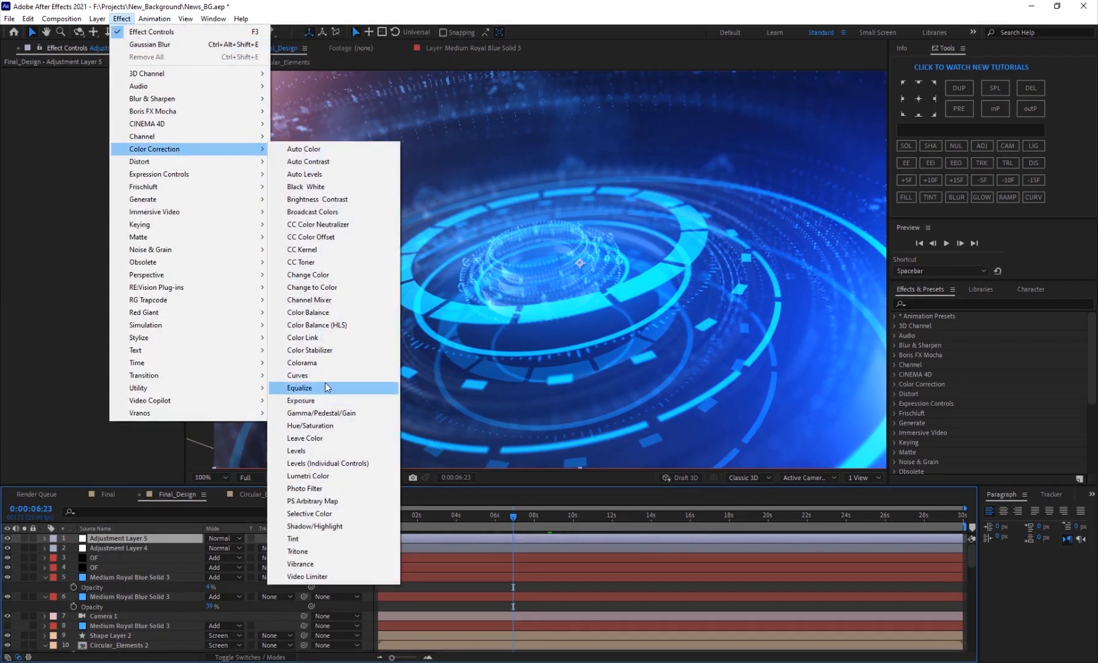
left_click(283, 376)
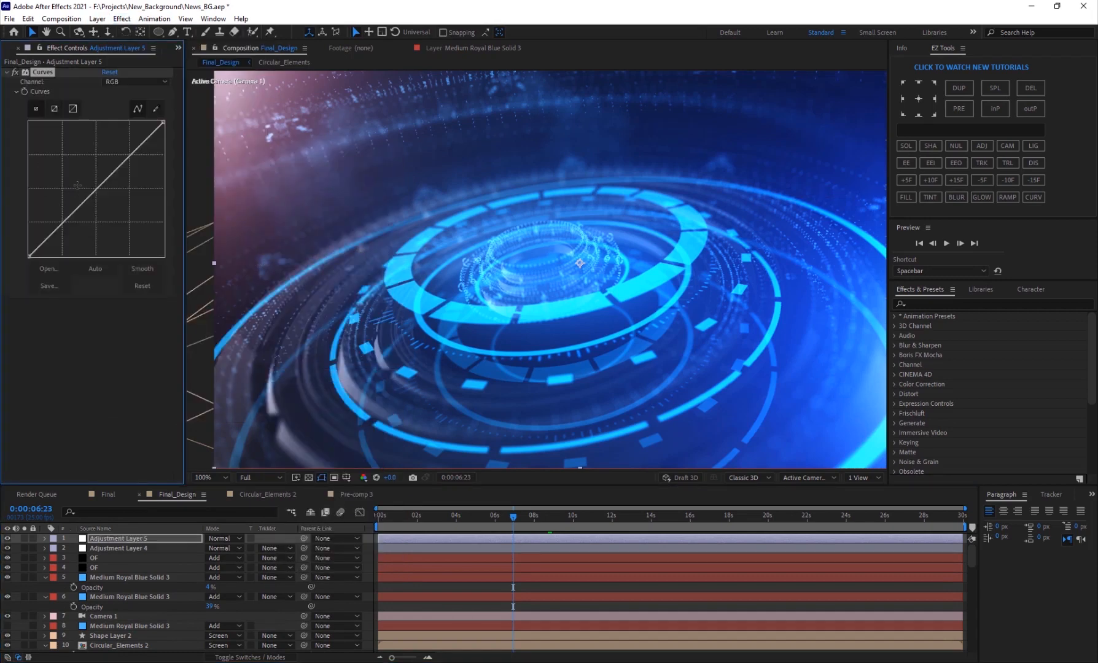
left_click_drag(77, 184, 61, 234)
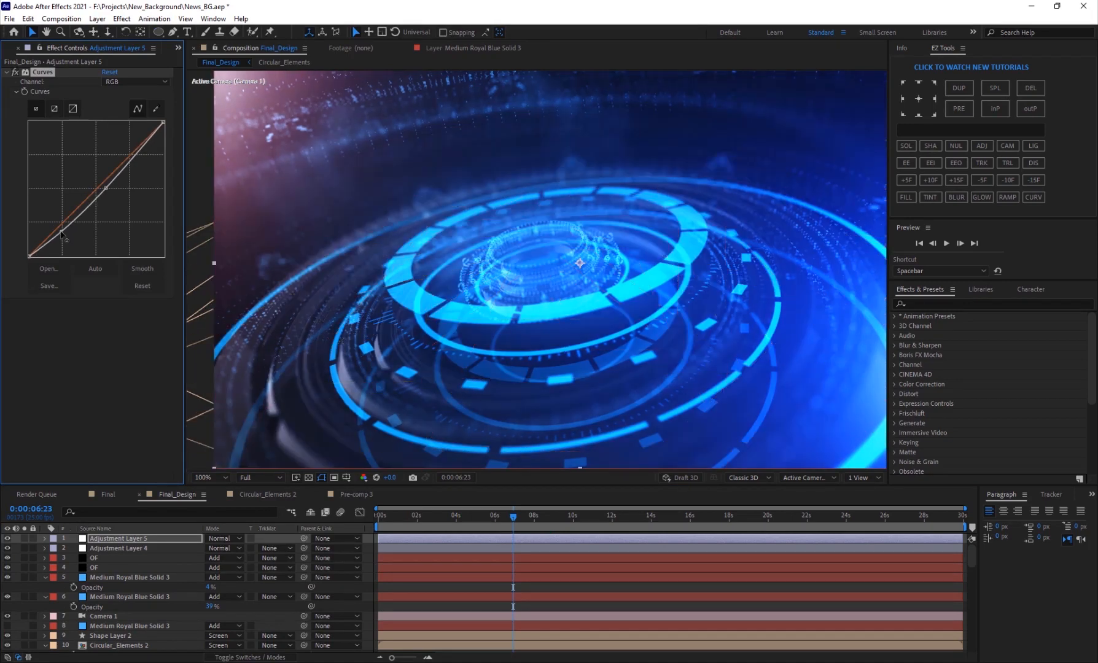
scroll(529, 295, "down", 2)
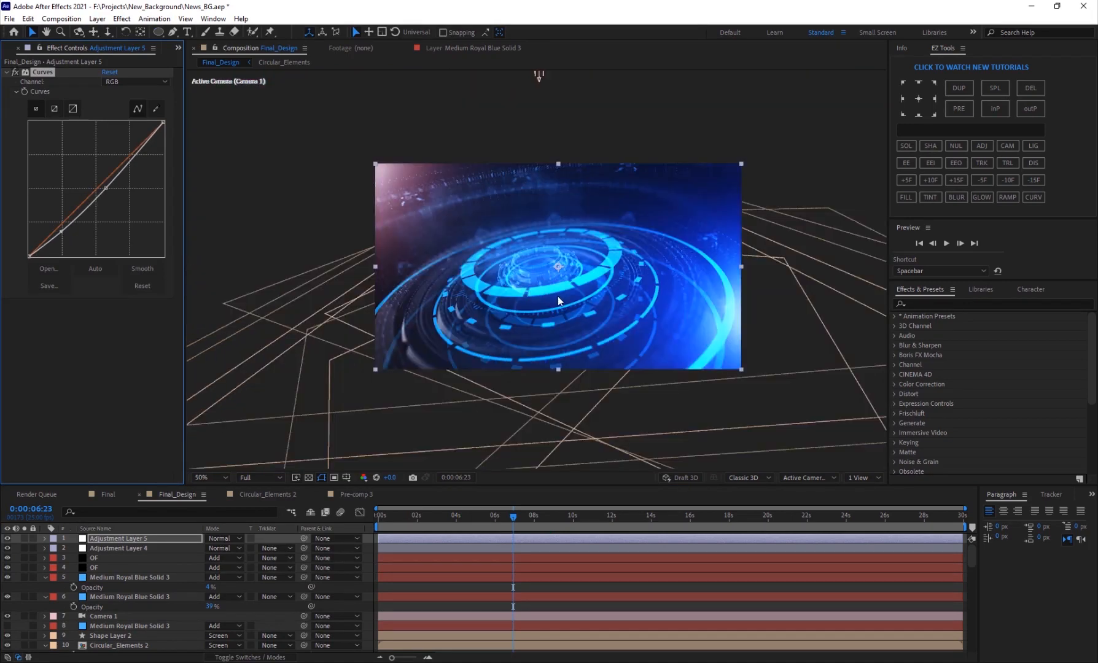
scroll(558, 296, "up", 2)
Apply the Tint effect to Adjustment Layer 5 with Amount to Tint at 20%
left_click(122, 19)
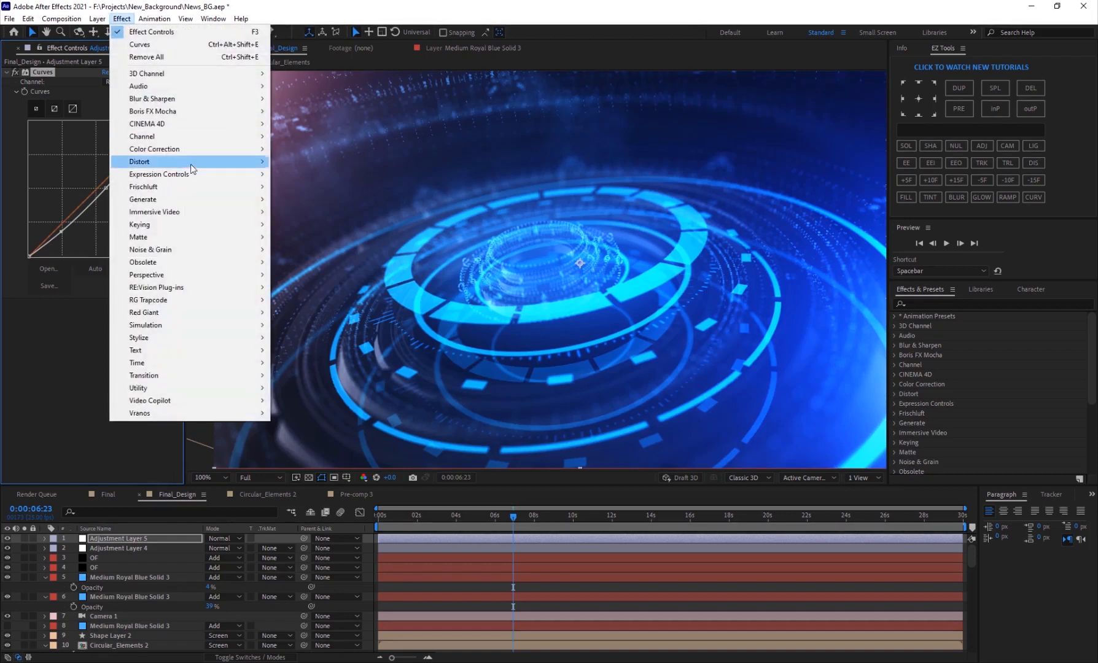
mouse_move(160, 149)
left_click(320, 539)
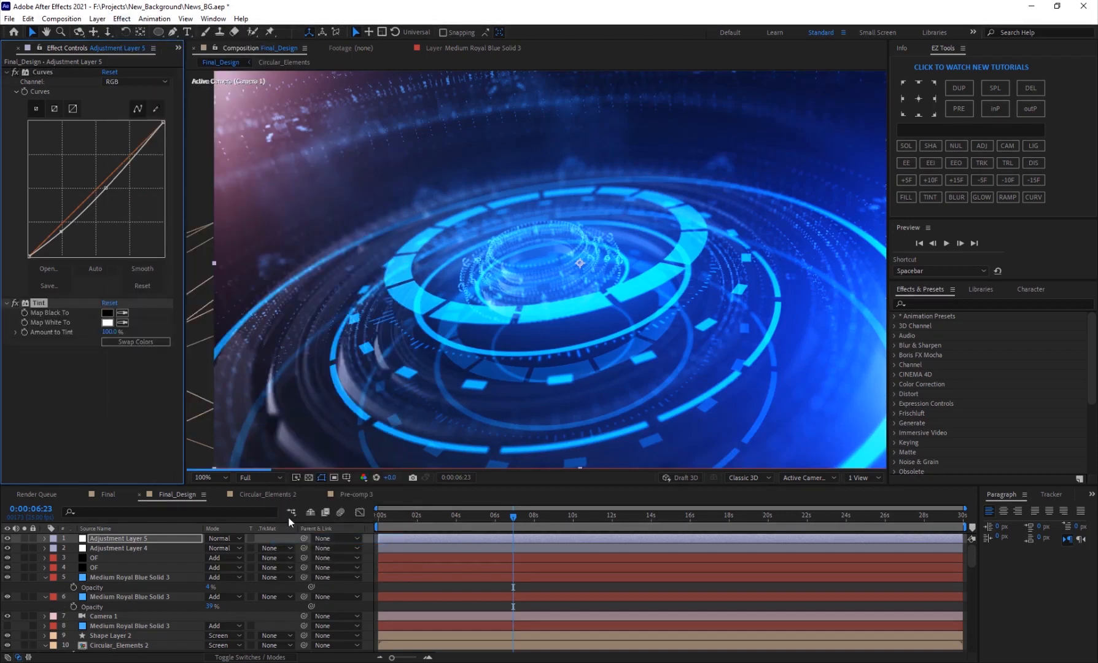
left_click(112, 333)
type("20")
key("Return")
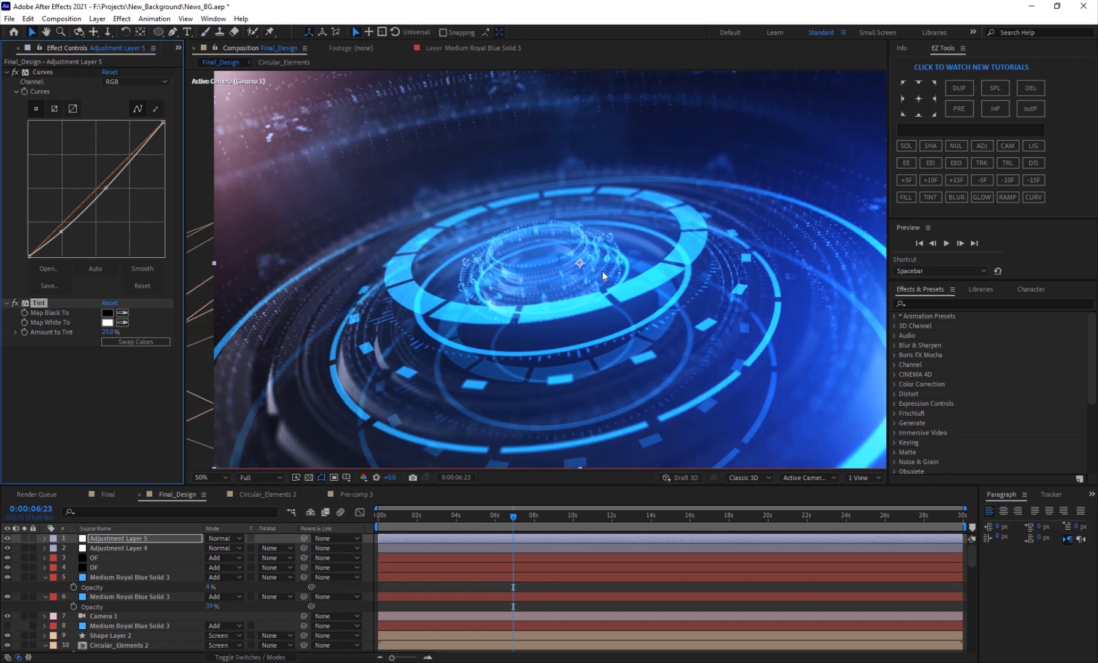
Compare the graded Final_Design composition with the reference clip in Final
left_click(108, 496)
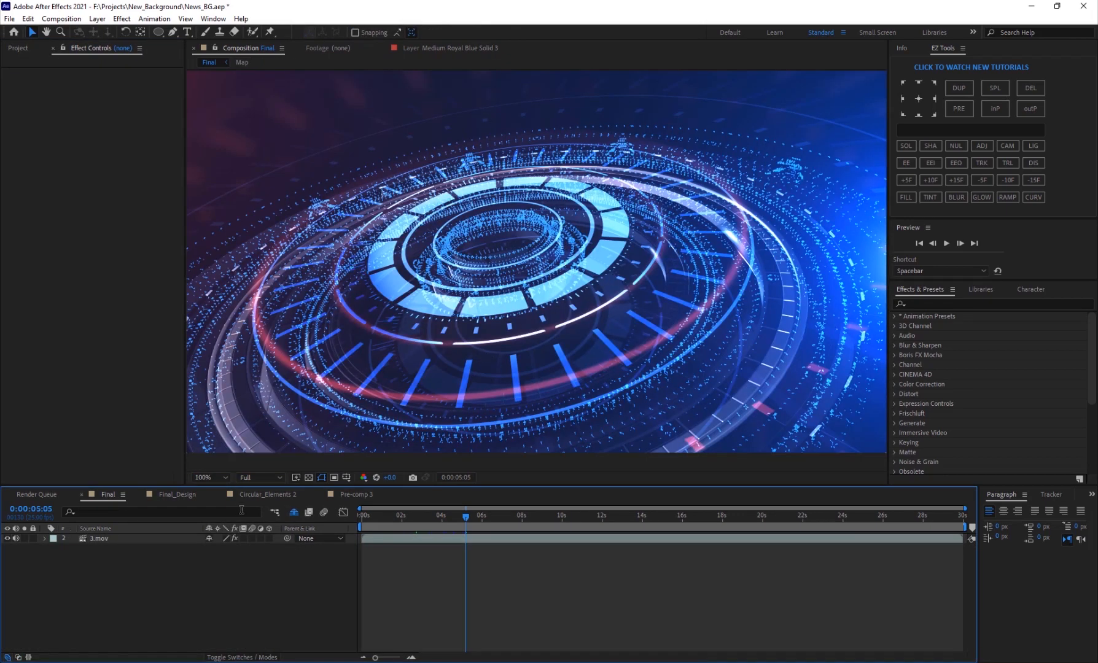
left_click(176, 495)
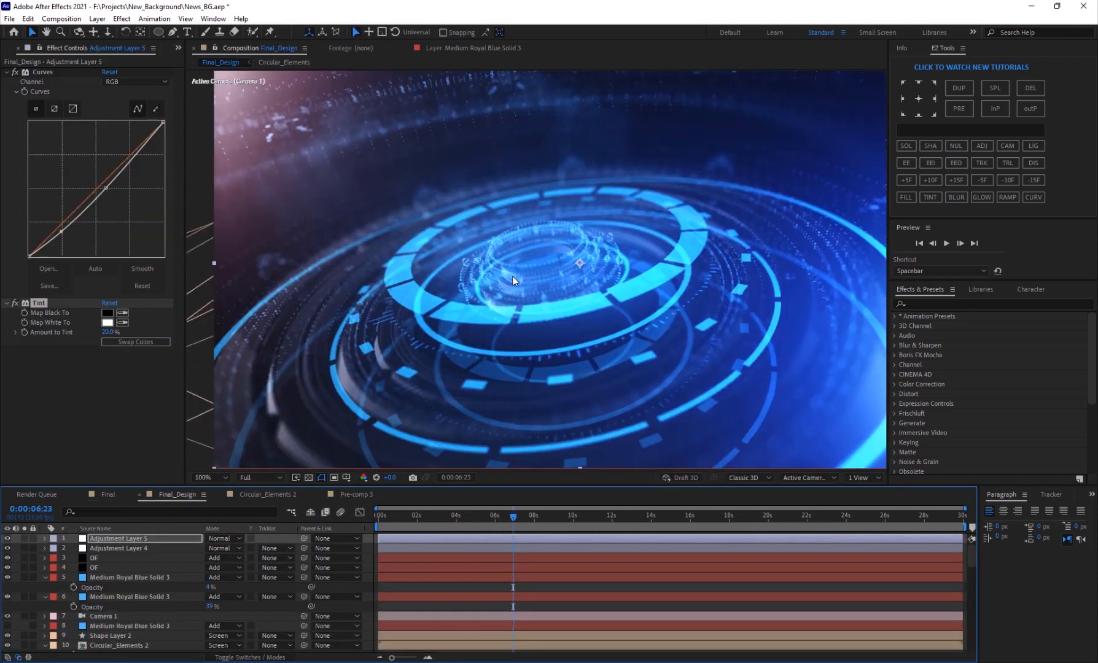
scroll(512, 275, "down", 2)
scroll(484, 265, "up", 2)
scroll(132, 596, "down", 2)
Set Camera 1's focus distance to 550 pixels and check the blur across the rings
left_click(101, 558)
key("a")
key("a")
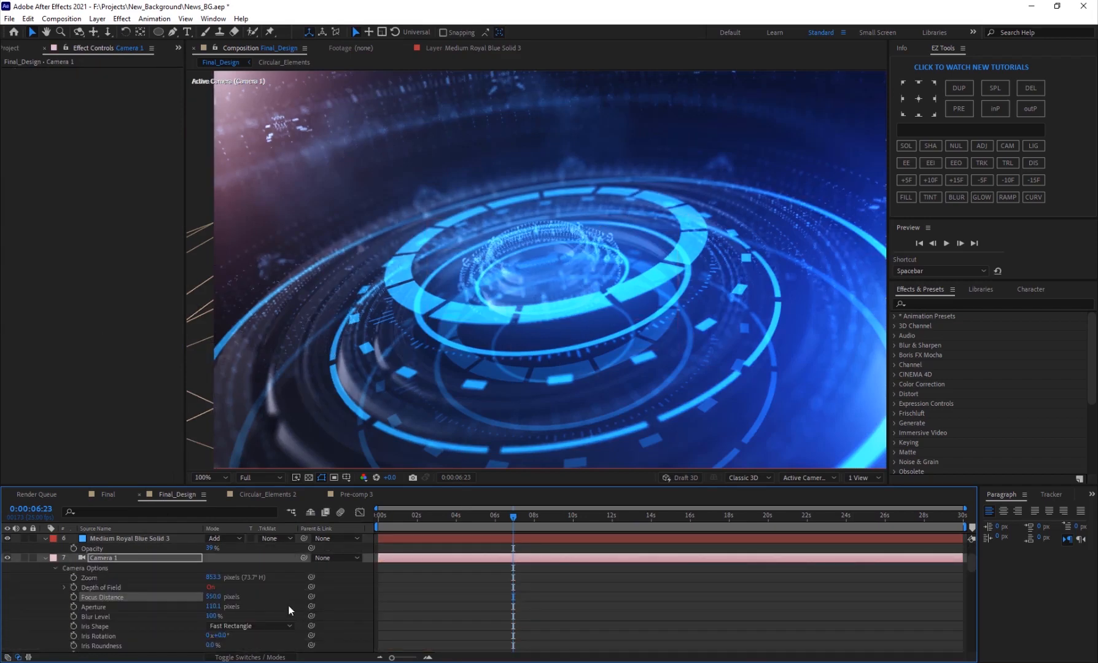
scroll(577, 288, "down", 2)
scroll(586, 286, "up", 2)
Examine the central rings of the reference clip in the Final composition at 100% zoom
key("shift+Escape")
key("slash")
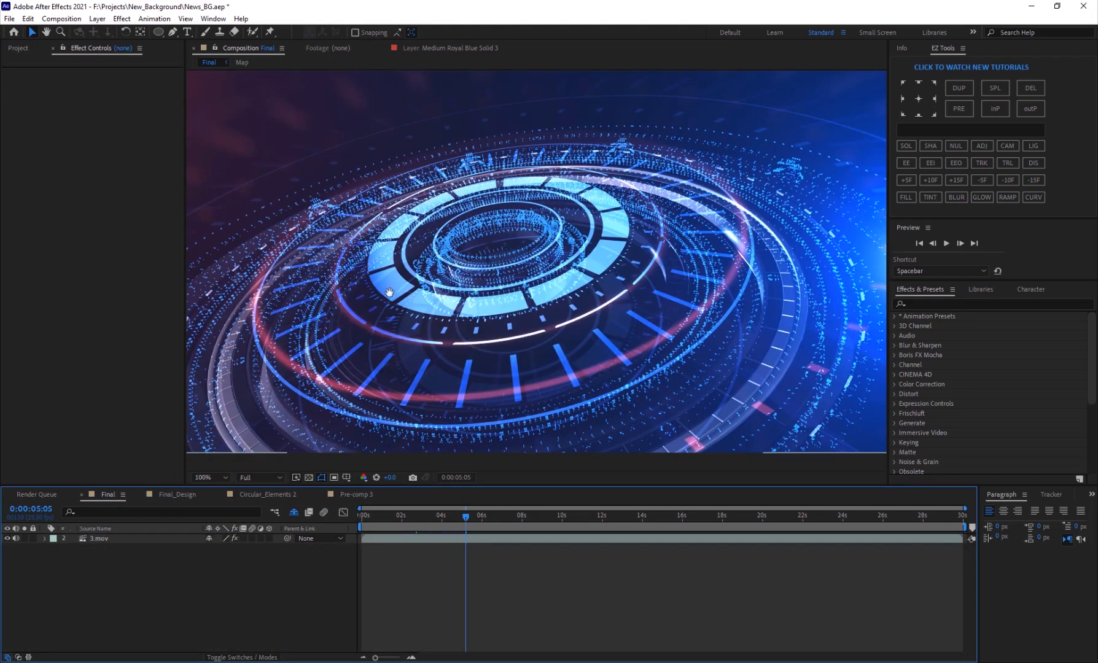
left_click_drag(389, 292, 439, 301)
left_click_drag(520, 305, 424, 302)
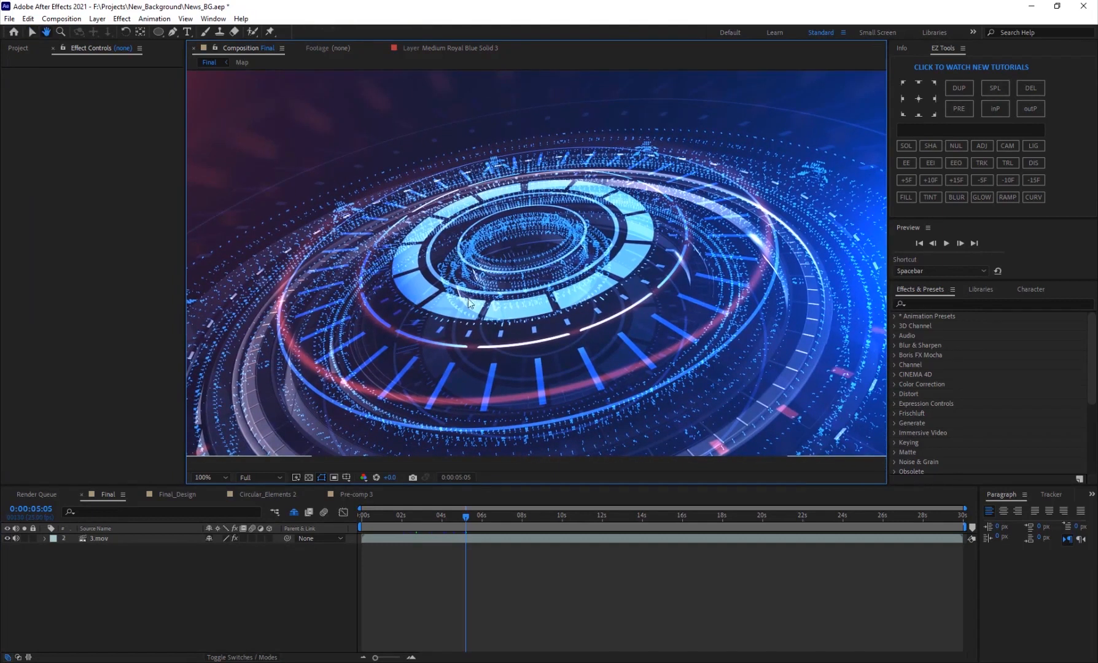
key("v")
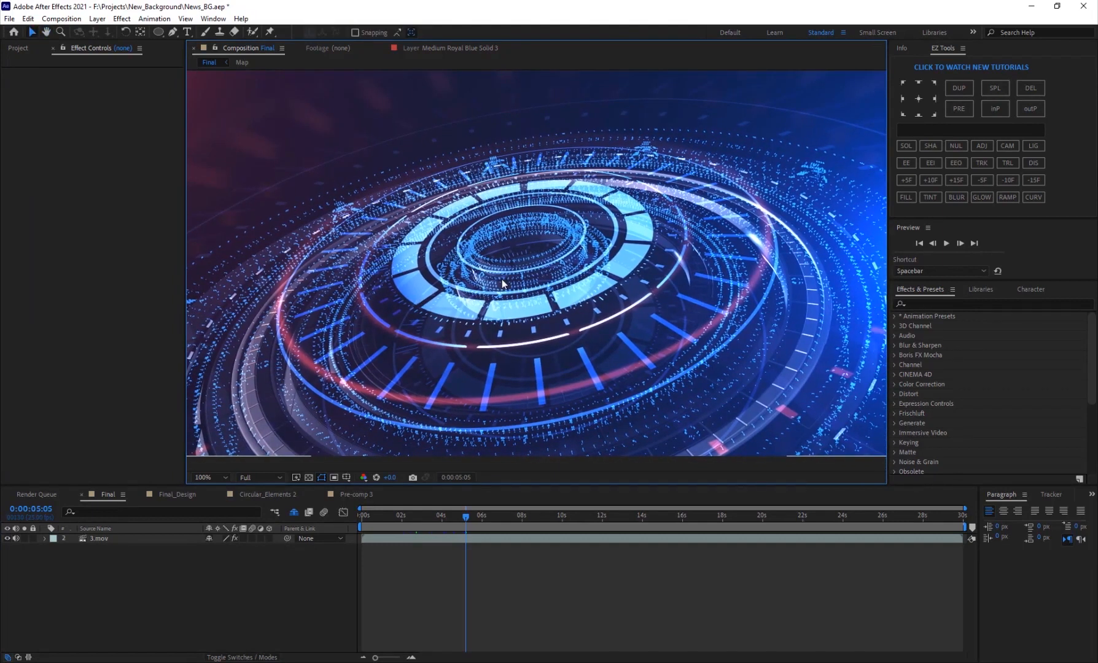